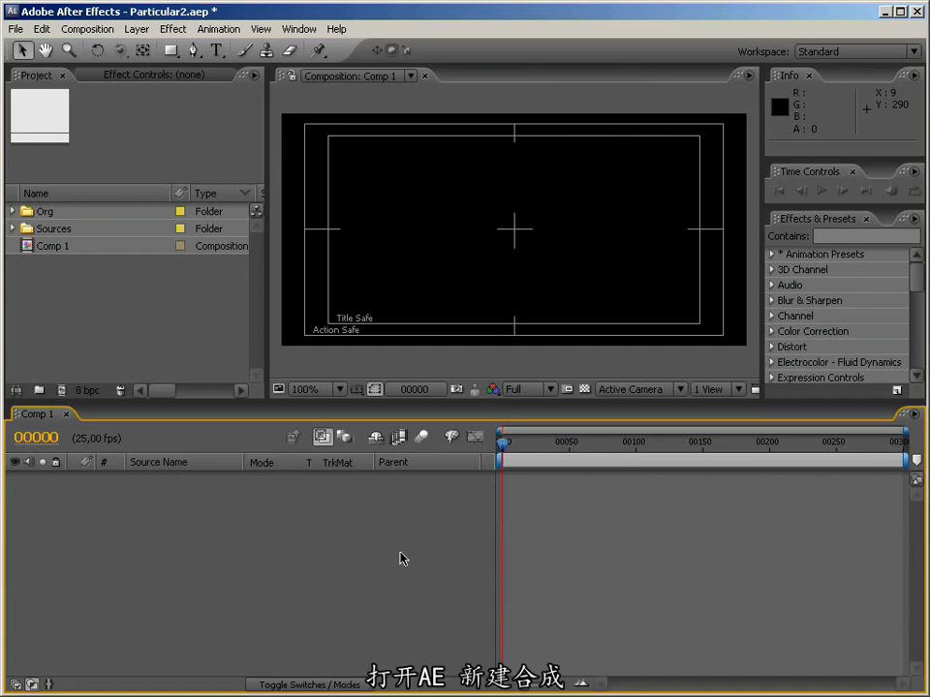
Step: Rename the composition Comp 1 as "01. Light Streaks"
left_click(49, 248)
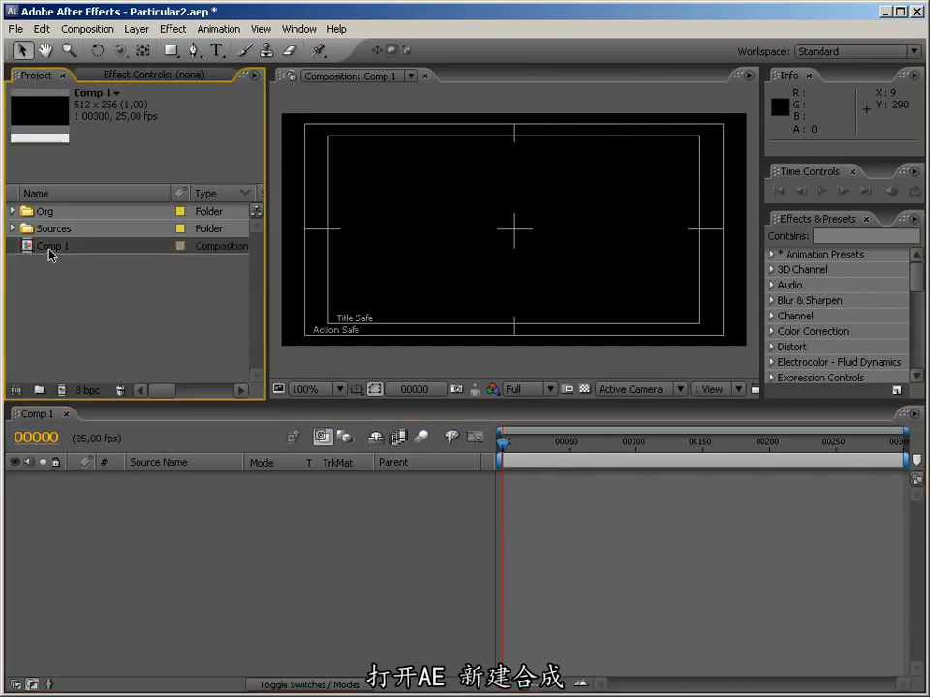
key("Return")
type("01")
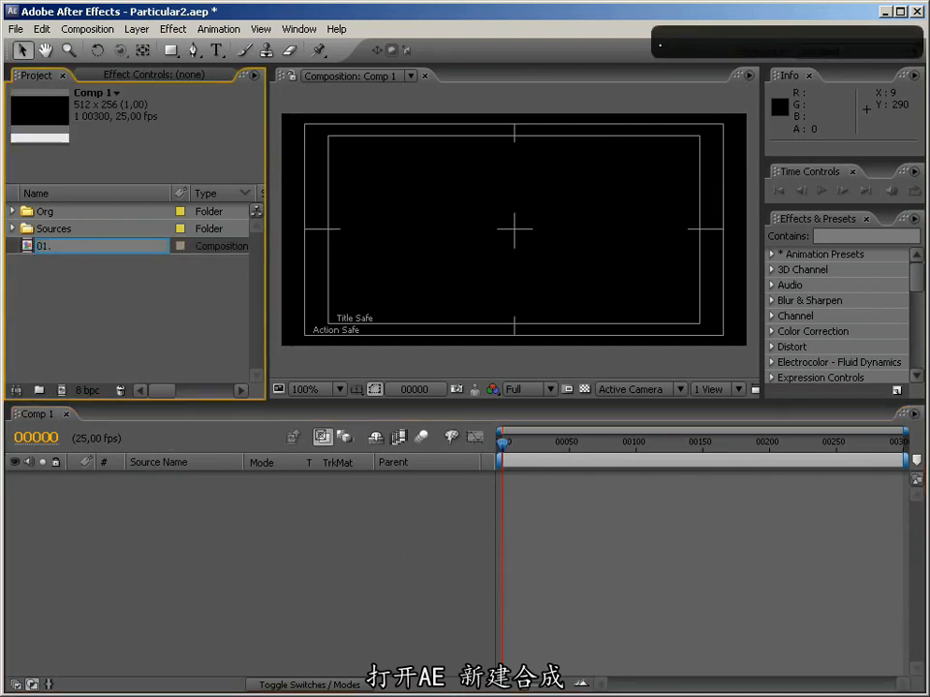
type(". Light")
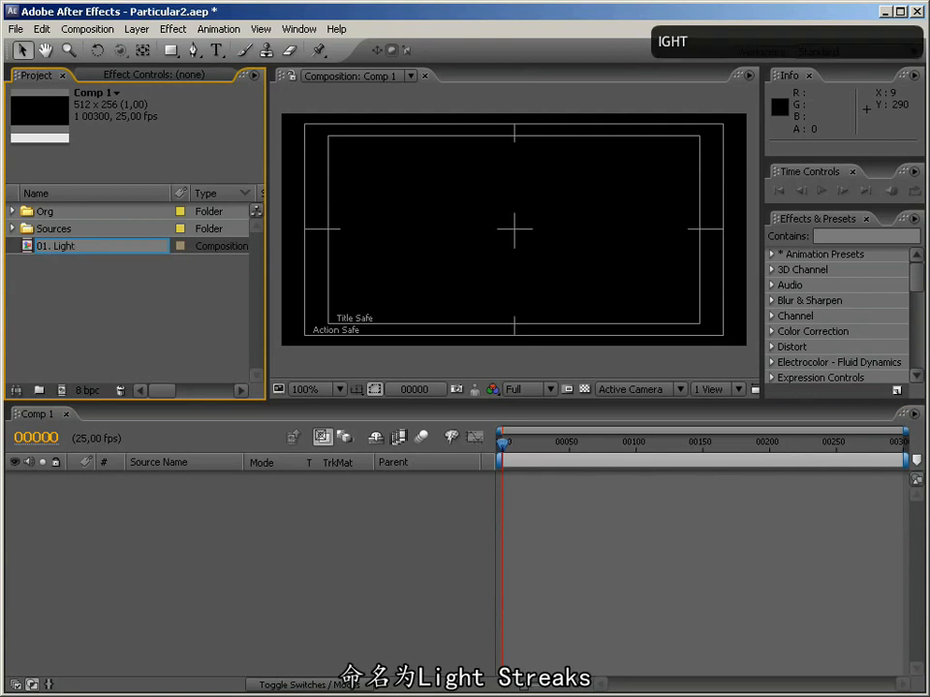
type(" Streaks")
key("Return")
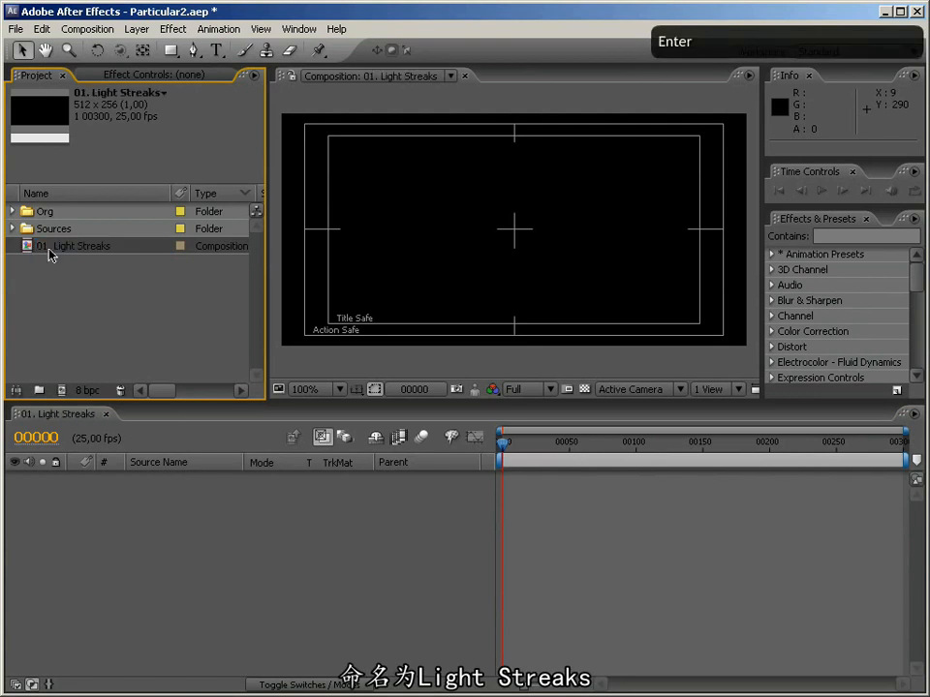
Step: Add a new pale lime green solid layer to the composition with the default solid settings
right_click(404, 263)
mouse_move(465, 270)
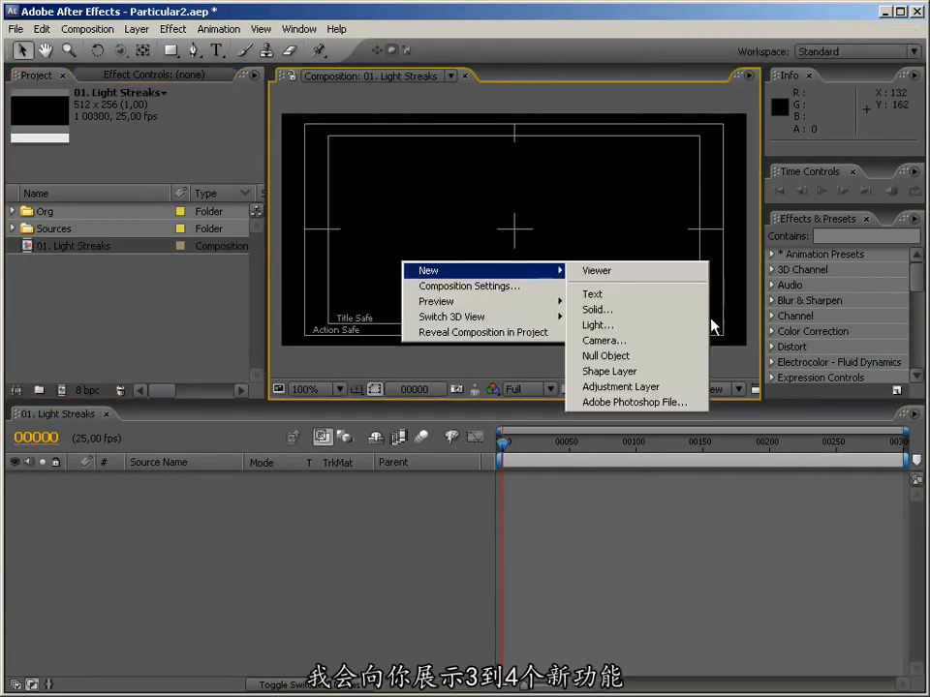
left_click(673, 314)
left_click(505, 415)
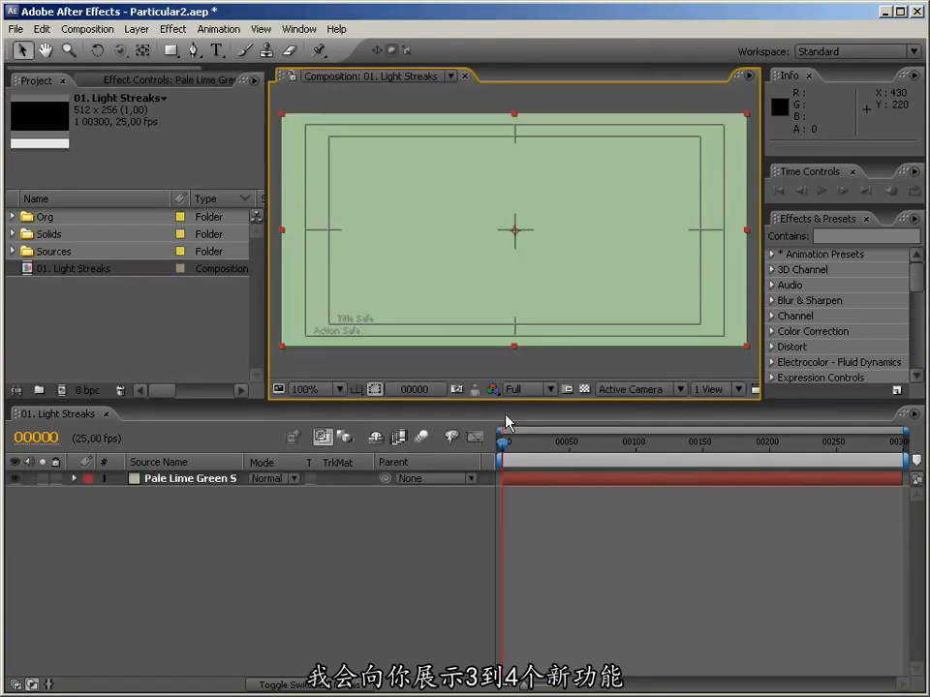
Step: Find the Trapcode Particular effect and apply it to the solid layer
left_click(829, 237)
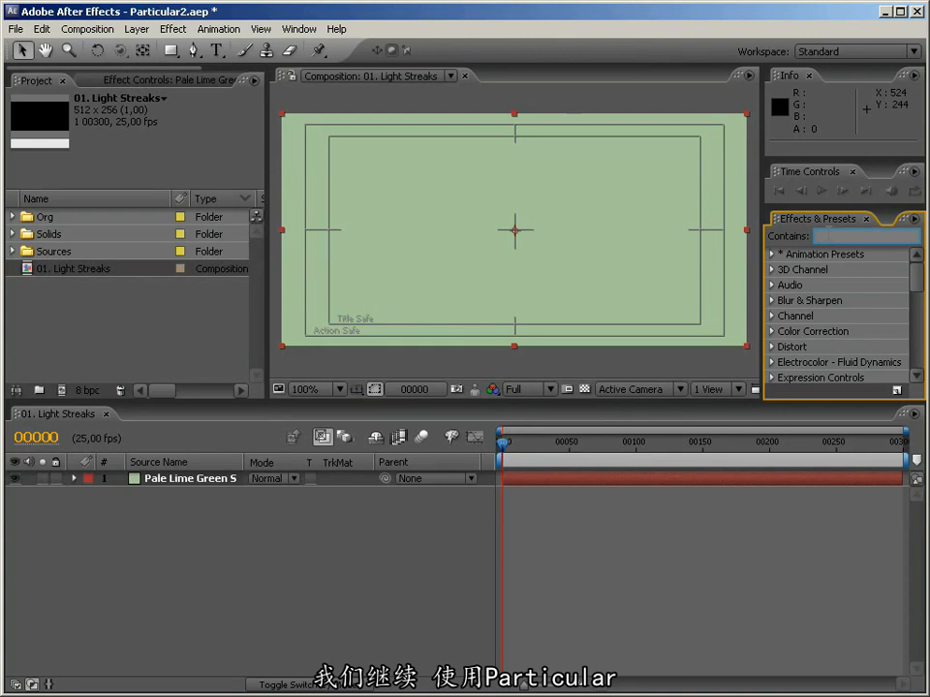
type("partic")
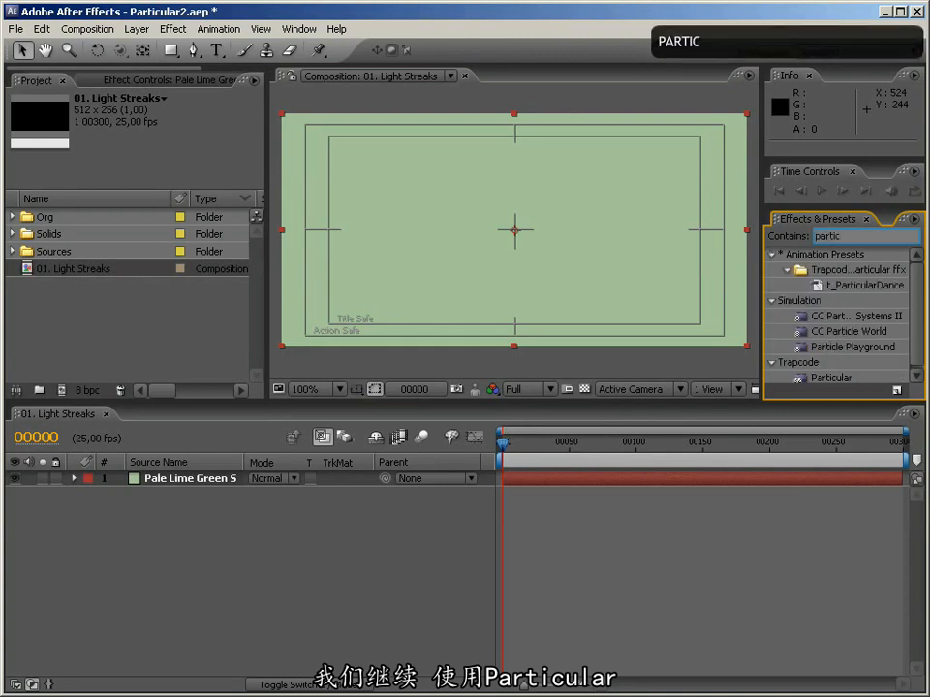
left_click_drag(828, 378, 615, 293)
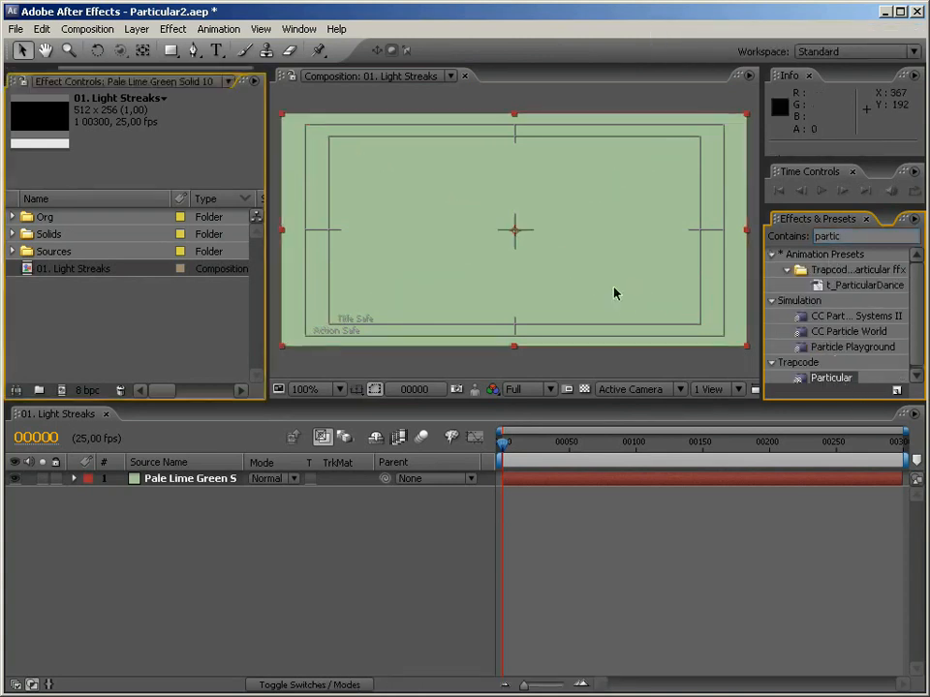
Step: Preview the default particles by moving to frame 43, and turn off the title and action safe guides
left_click_drag(504, 443, 560, 463)
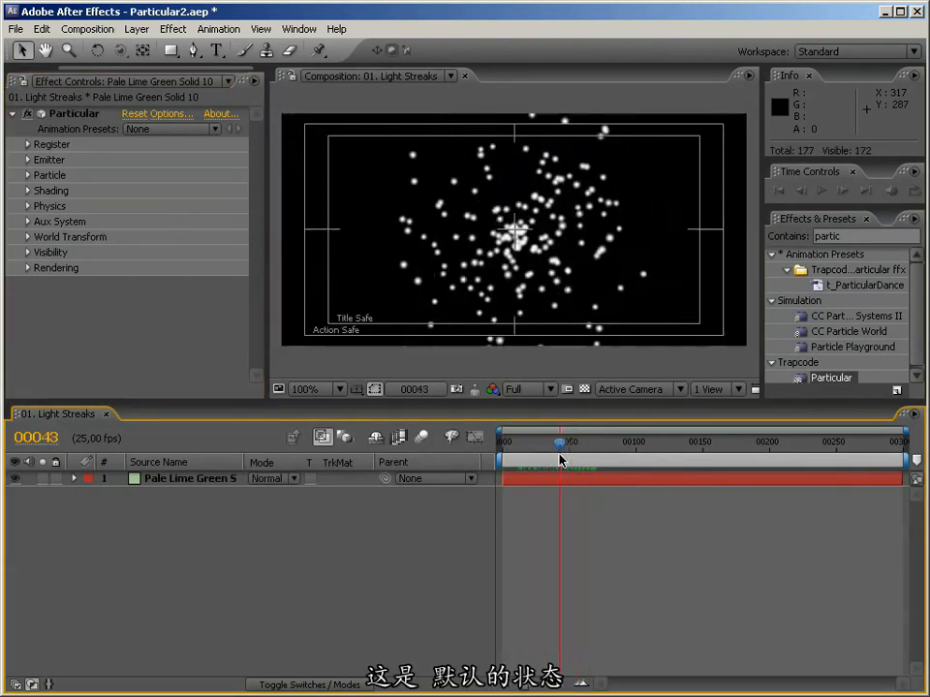
left_click(357, 389)
left_click(397, 409)
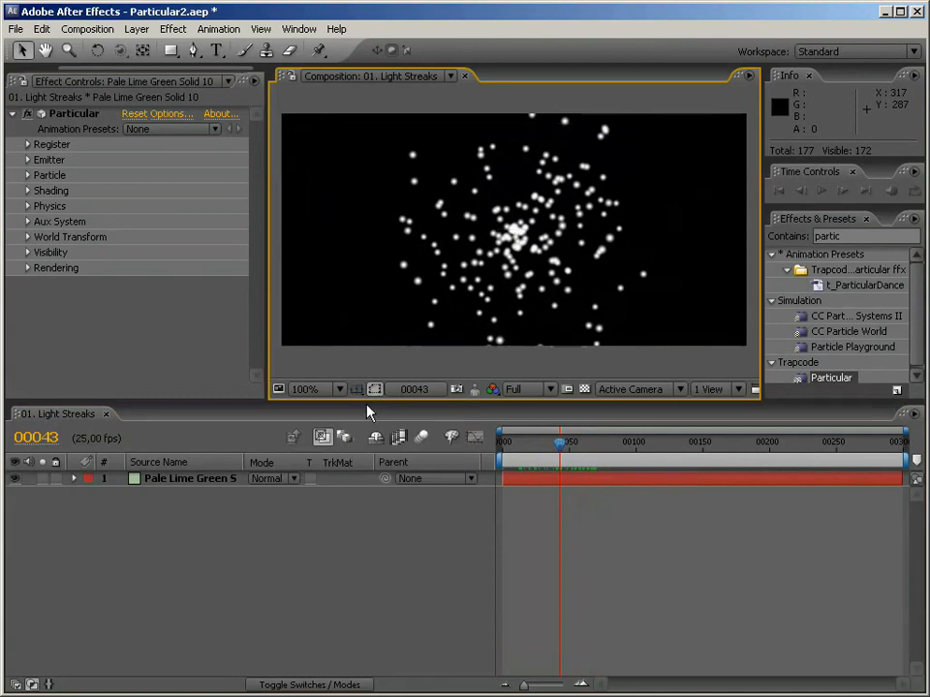
Step: Set Particular's emitter Velocity and Velocity Random to 0
left_click(28, 159)
left_click(135, 286)
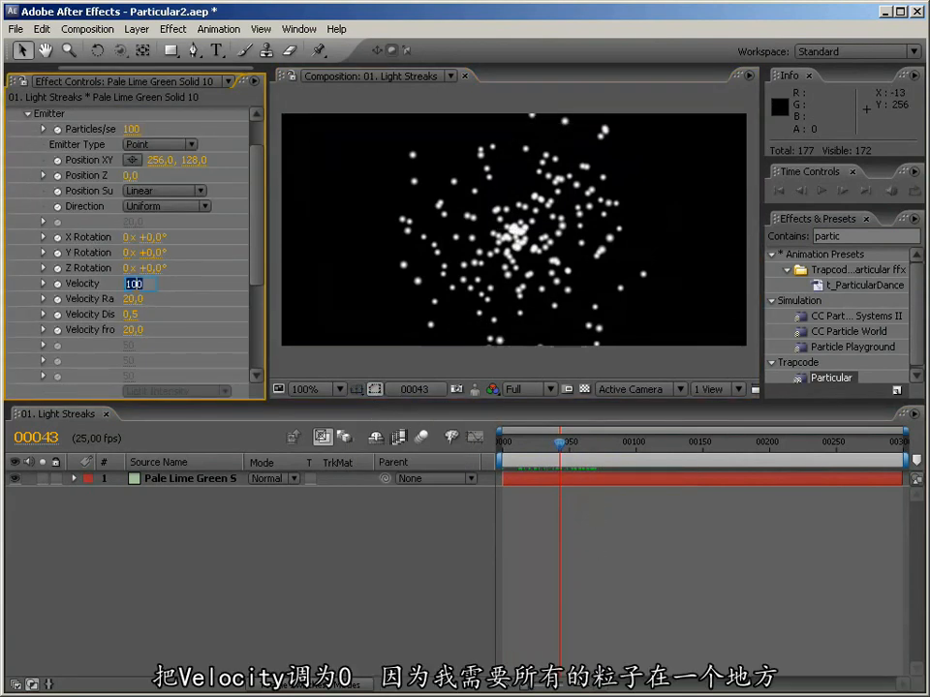
type("0")
key("Return")
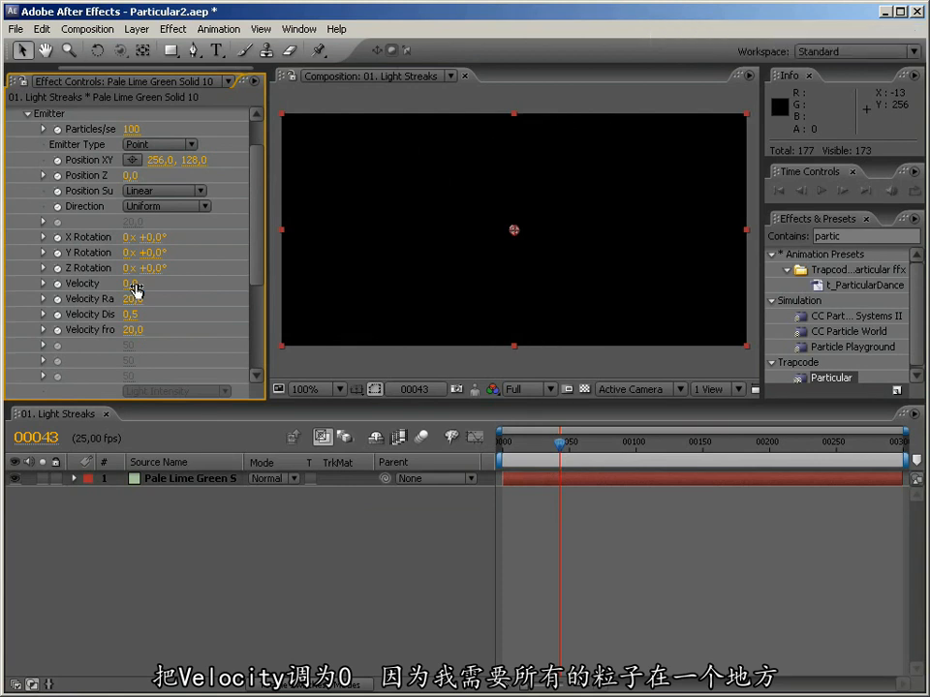
left_click(131, 300)
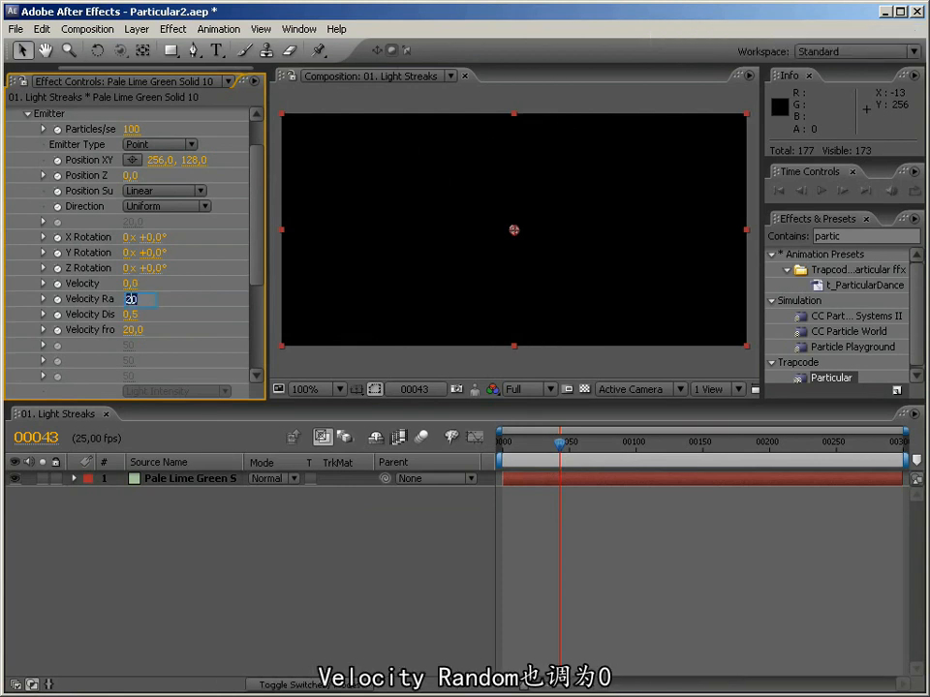
type("01")
key("BackSpace")
key("Return")
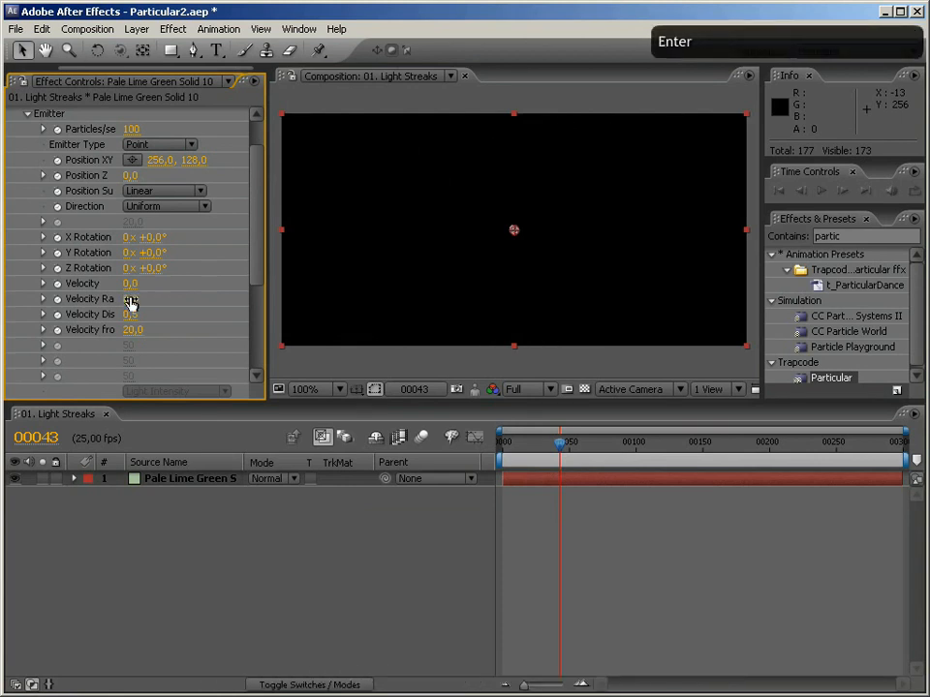
Step: Set the emitter's Velocity Distribution and Velocity from Motion to 0
left_click(131, 315)
type("02")
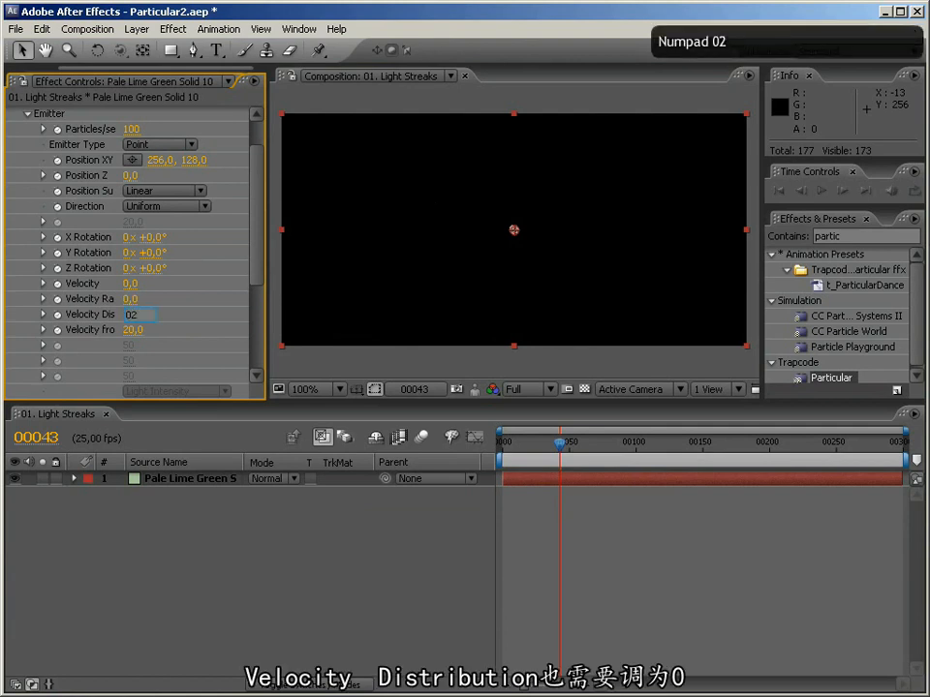
key("BackSpace")
key("Tab")
type("0")
key("Return")
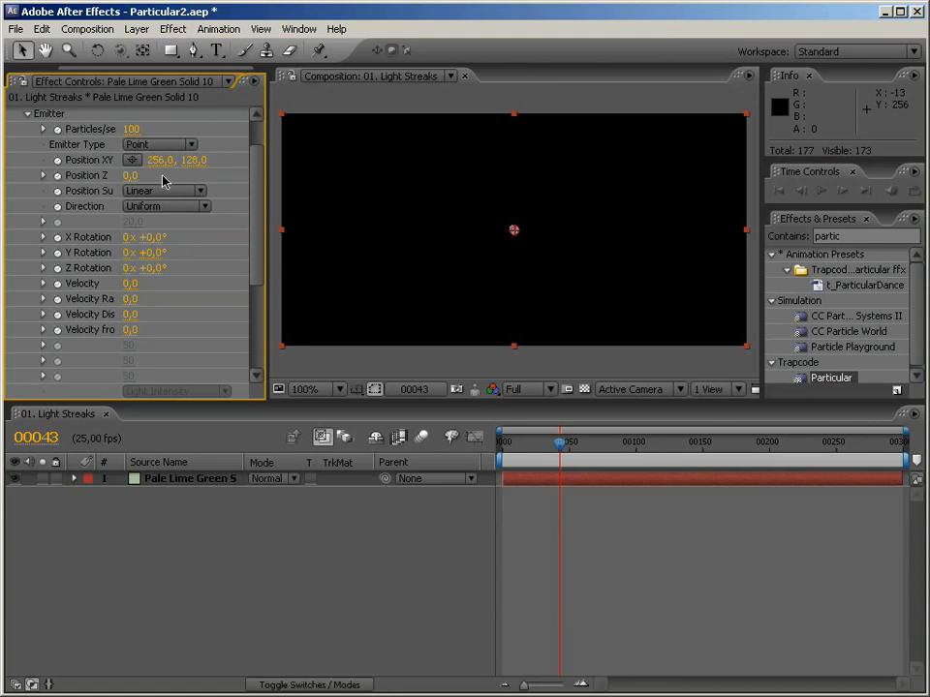
Step: Change the particle type to Streaklet and enlarge the particle size to 60 with the layer controls hidden
left_click(29, 115)
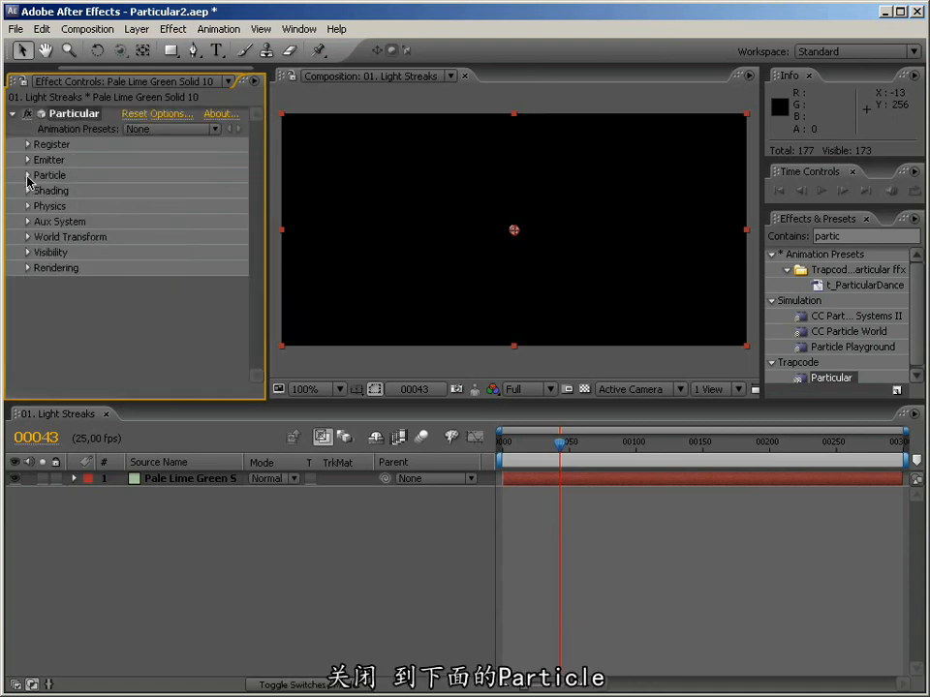
left_click(29, 179)
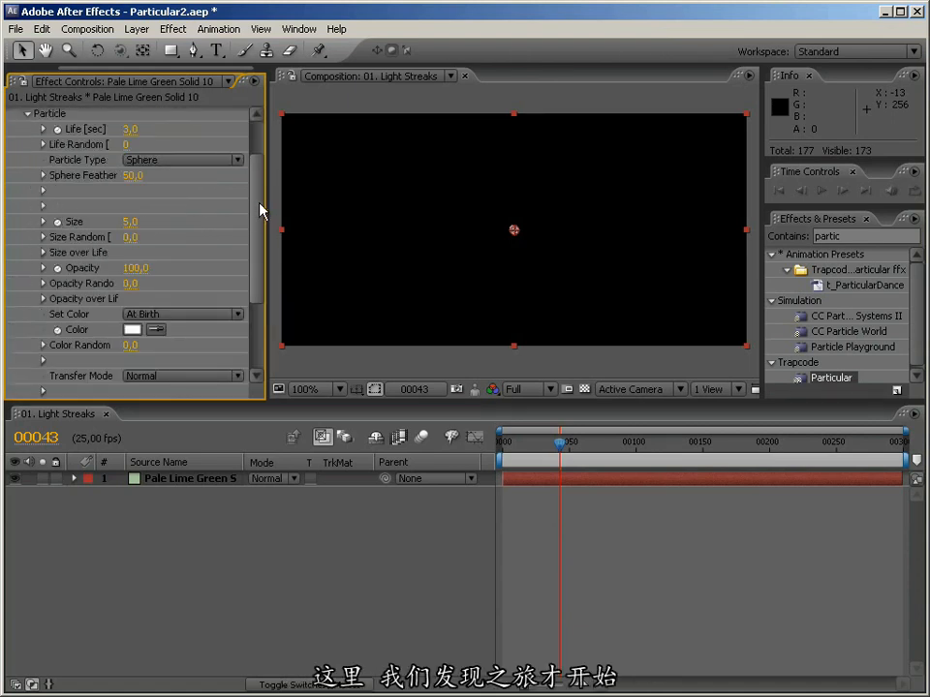
left_click(230, 161)
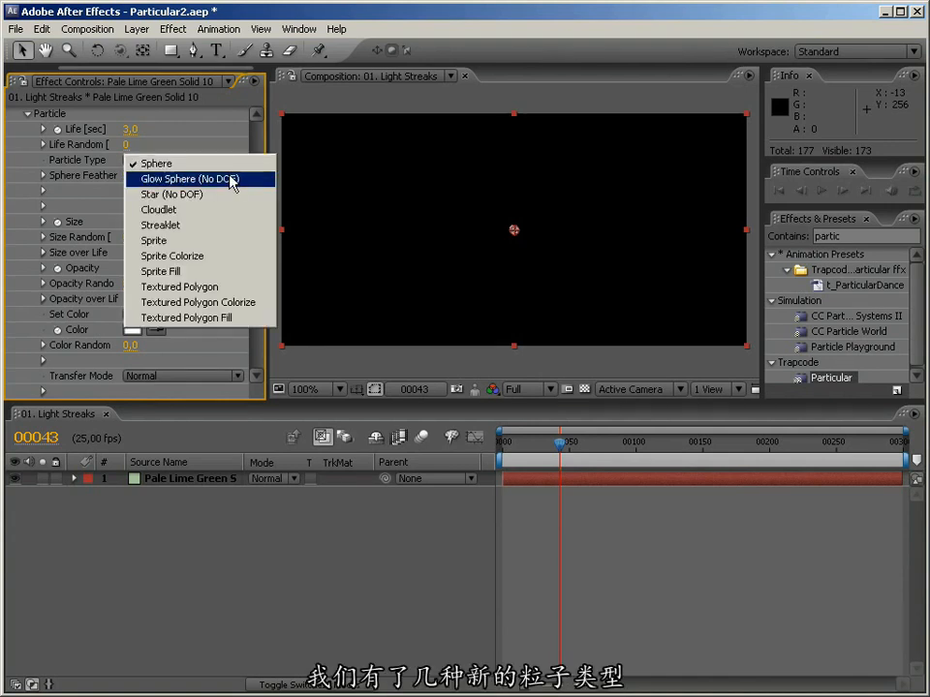
left_click(191, 232)
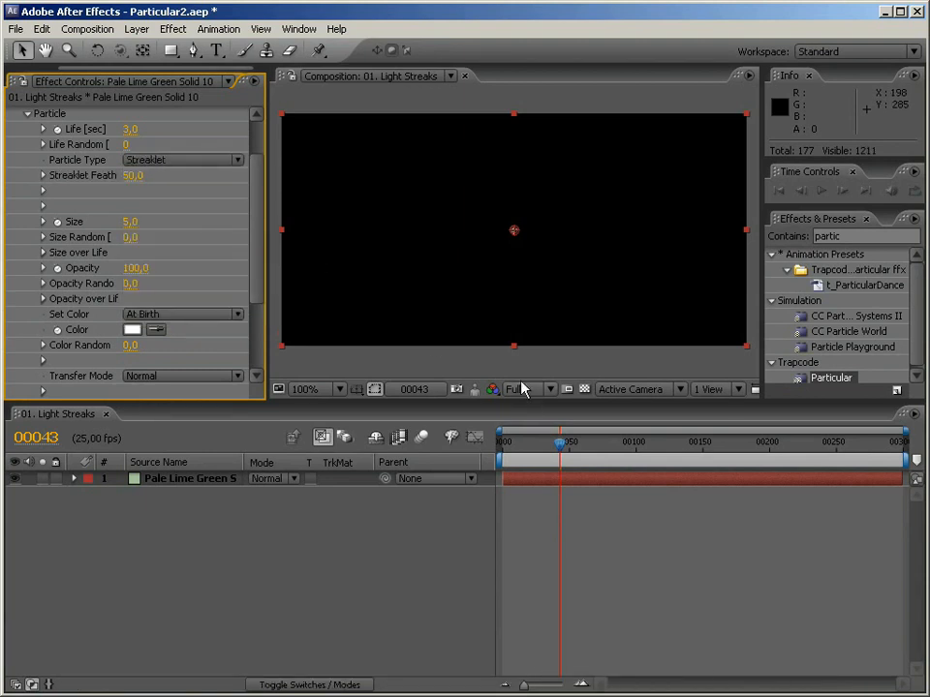
key("ctrl+shift+h")
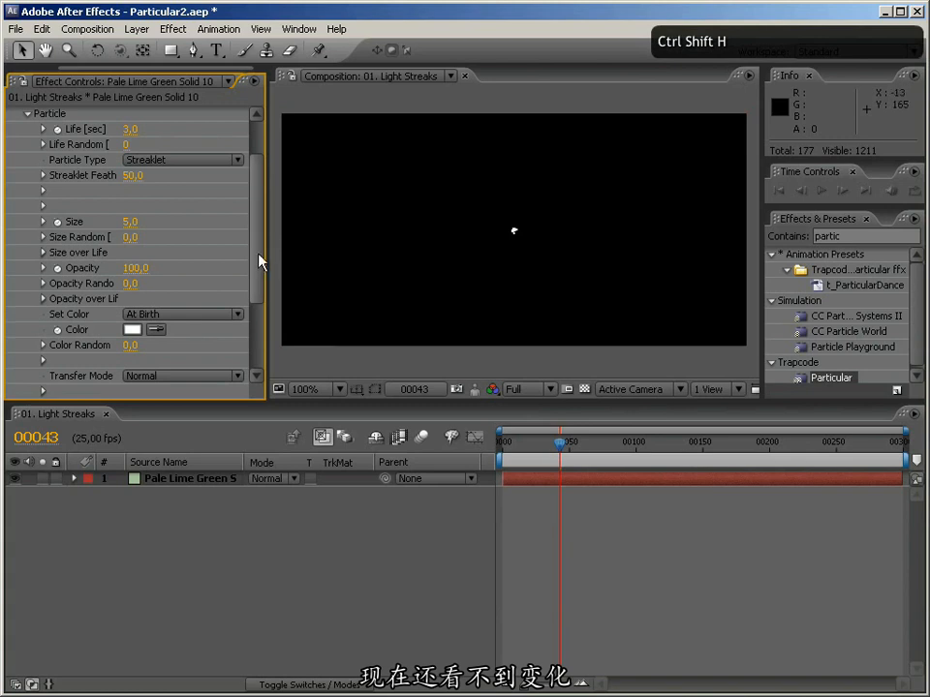
left_click_drag(133, 226, 183, 216)
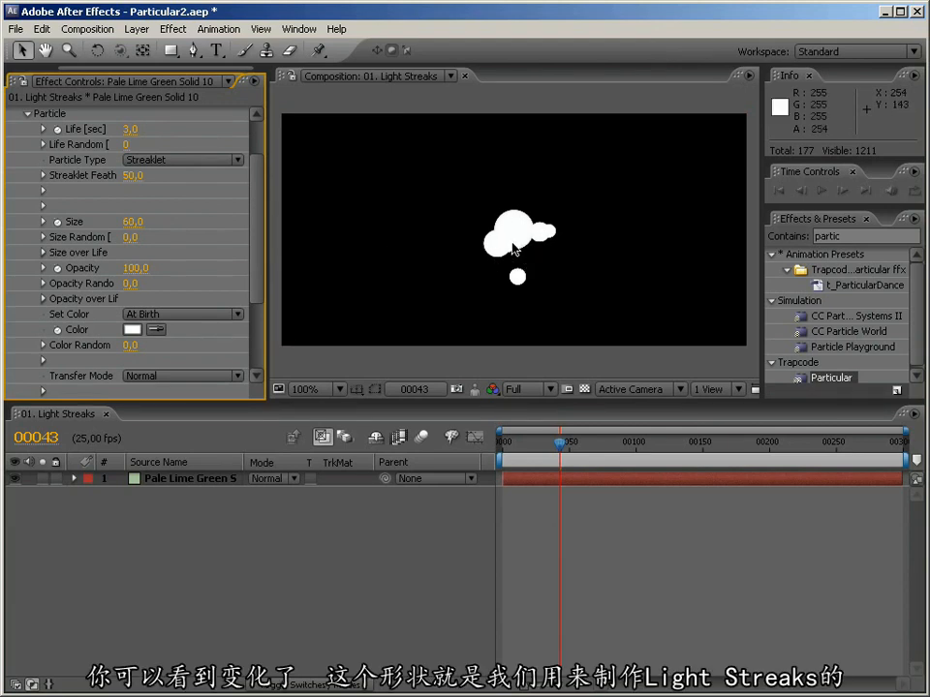
Step: Adjust the Streaklet shape, setting the number of streaks to 10 and the streak size to 62
mouse_move(264, 238)
left_mouse_down()
mouse_move(262, 302)
mouse_move(118, 325)
left_mouse_up()
left_click(42, 296)
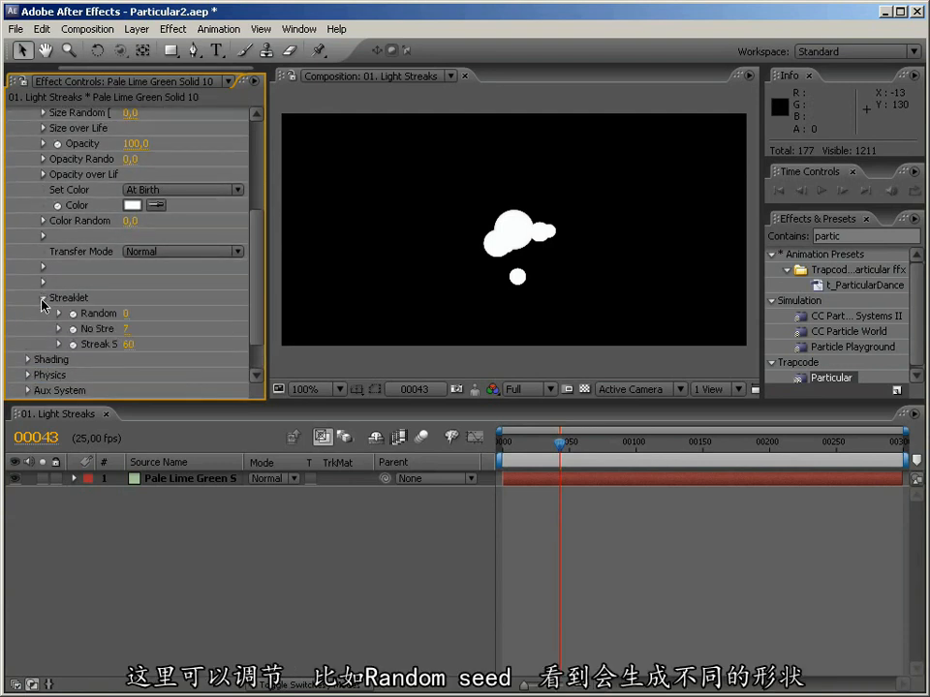
mouse_move(126, 313)
left_mouse_down()
mouse_move(182, 313)
mouse_move(141, 314)
mouse_move(133, 330)
mouse_move(235, 328)
mouse_move(141, 327)
mouse_move(123, 356)
left_mouse_up()
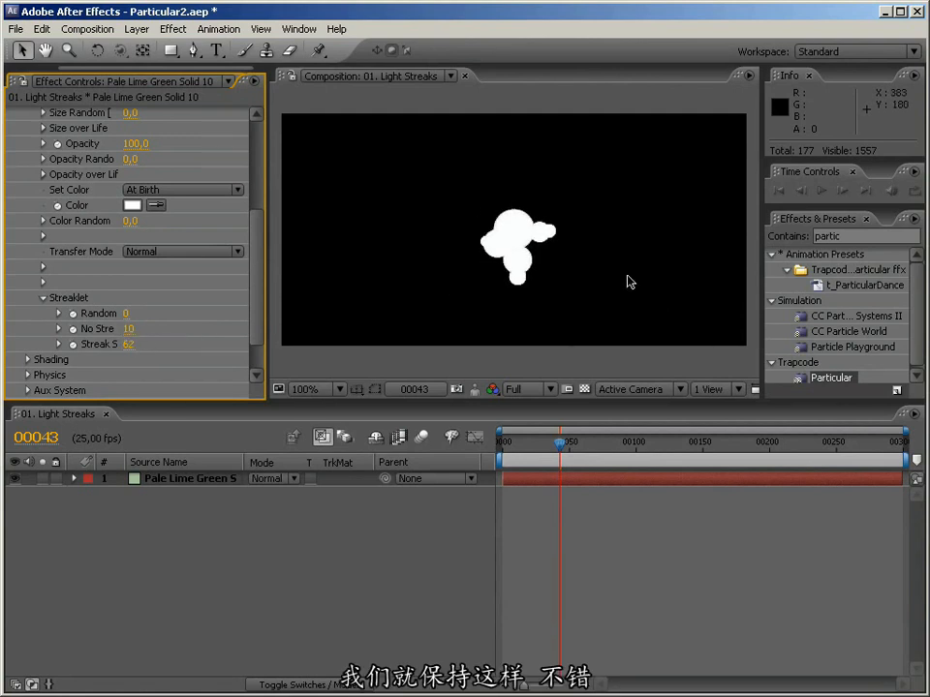
Step: Switch the time display to seconds-based timecode and set the particle Life to 13 seconds
left_click_drag(259, 294, 259, 199)
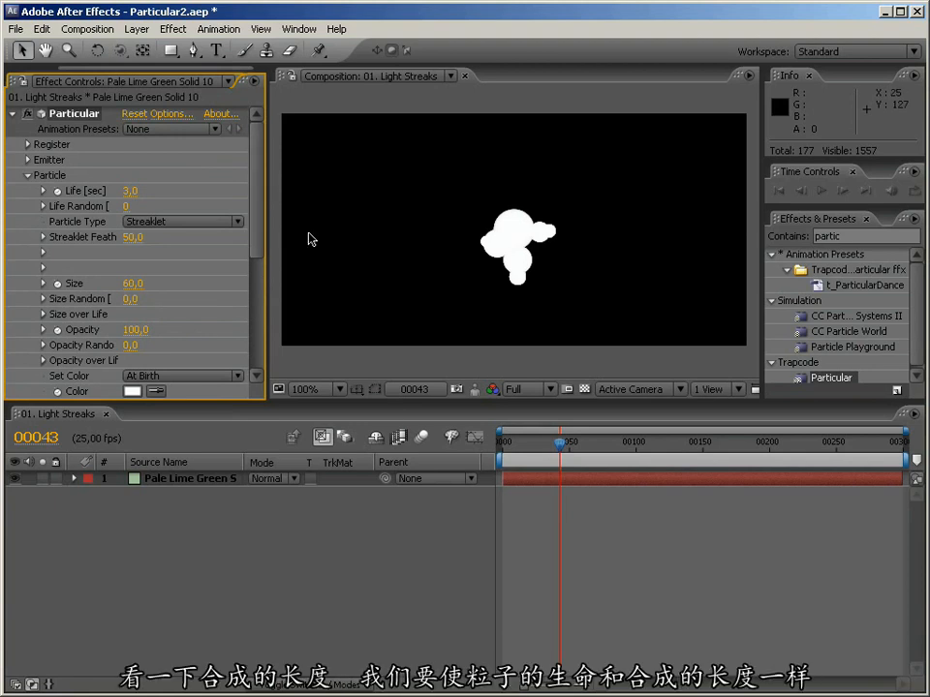
left_click(38, 441, "ctrl")
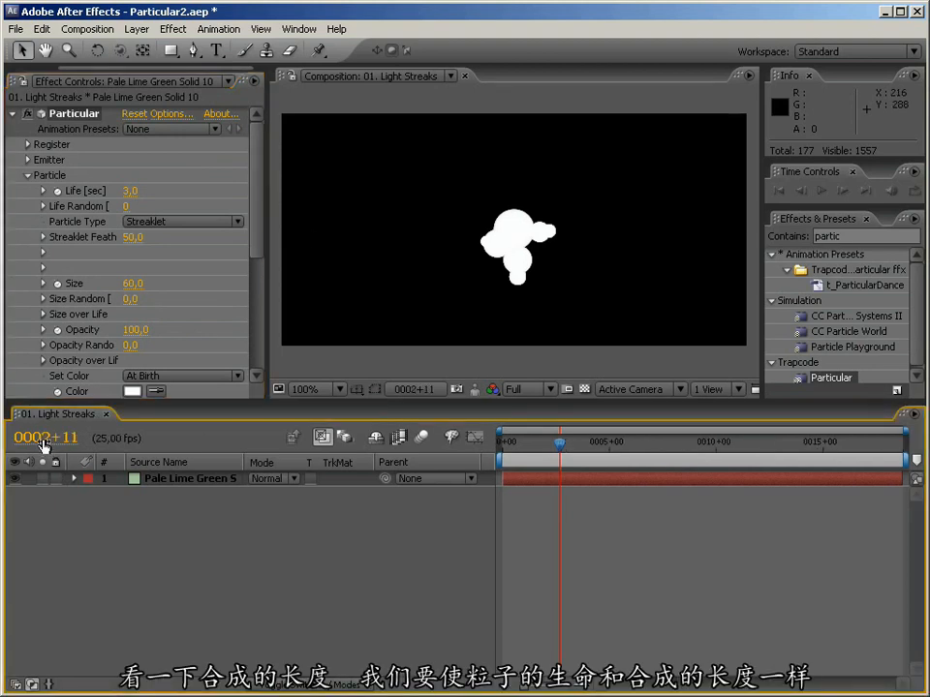
left_click(46, 442, "ctrl")
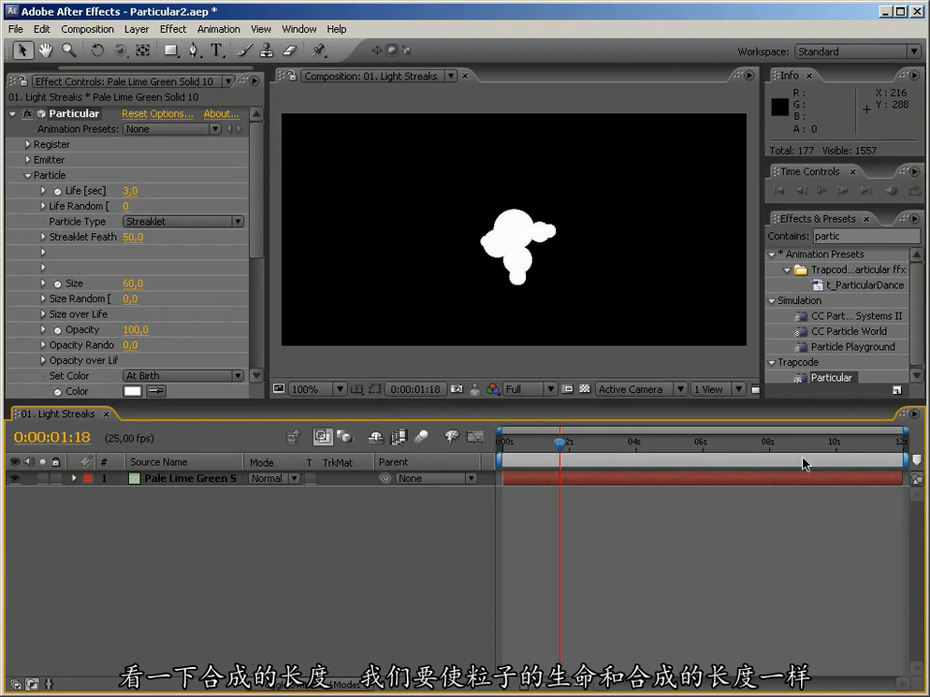
left_click(130, 191)
type("13")
key("Return")
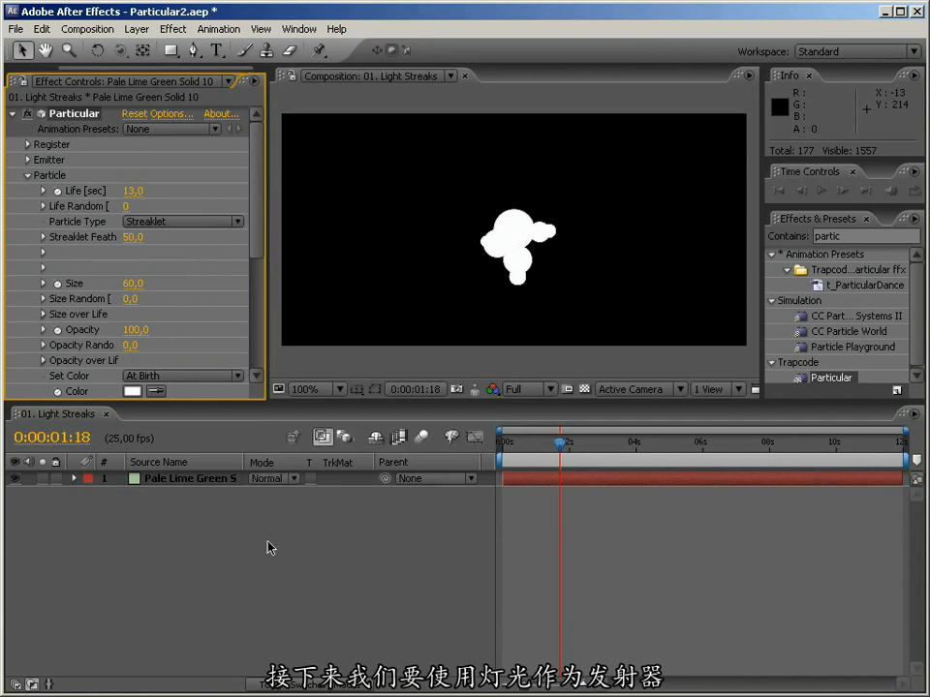
Step: Add a new Point light named "Emitter 1" to the composition
right_click(234, 529)
mouse_move(291, 535)
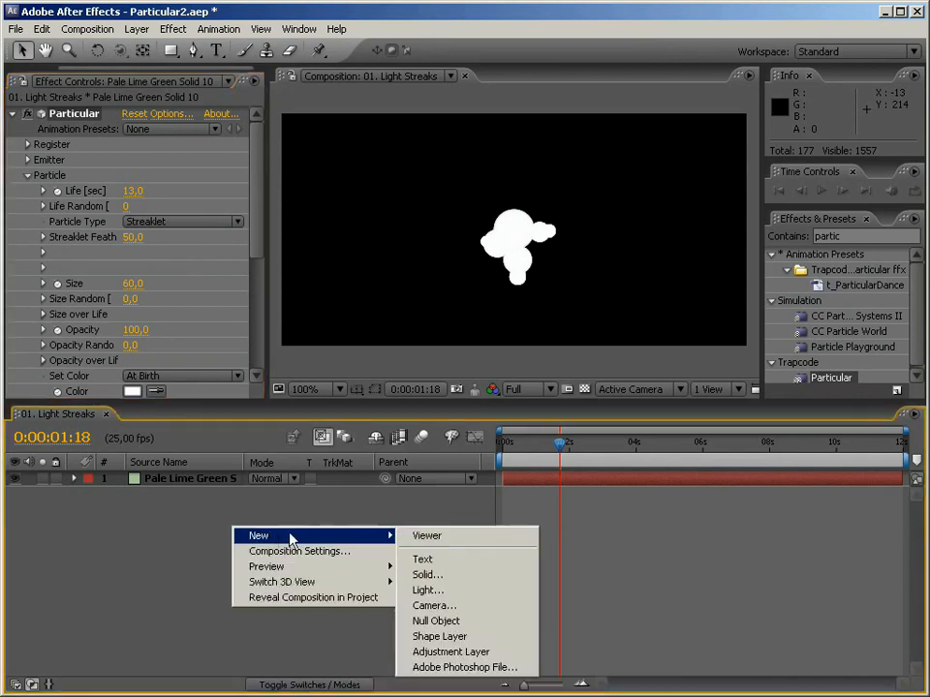
left_click(486, 593)
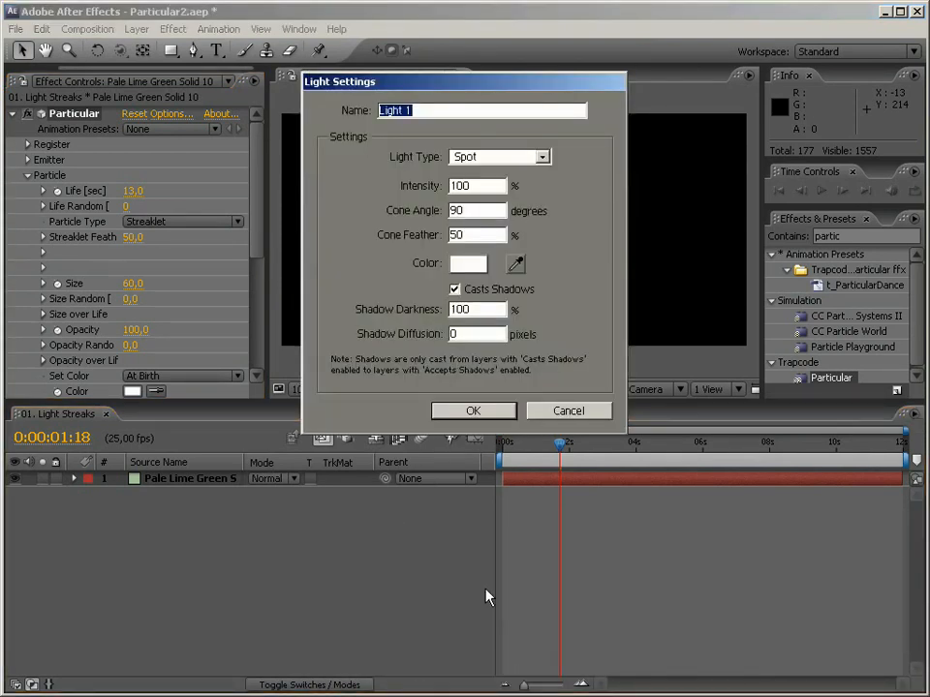
type("Emitter 1")
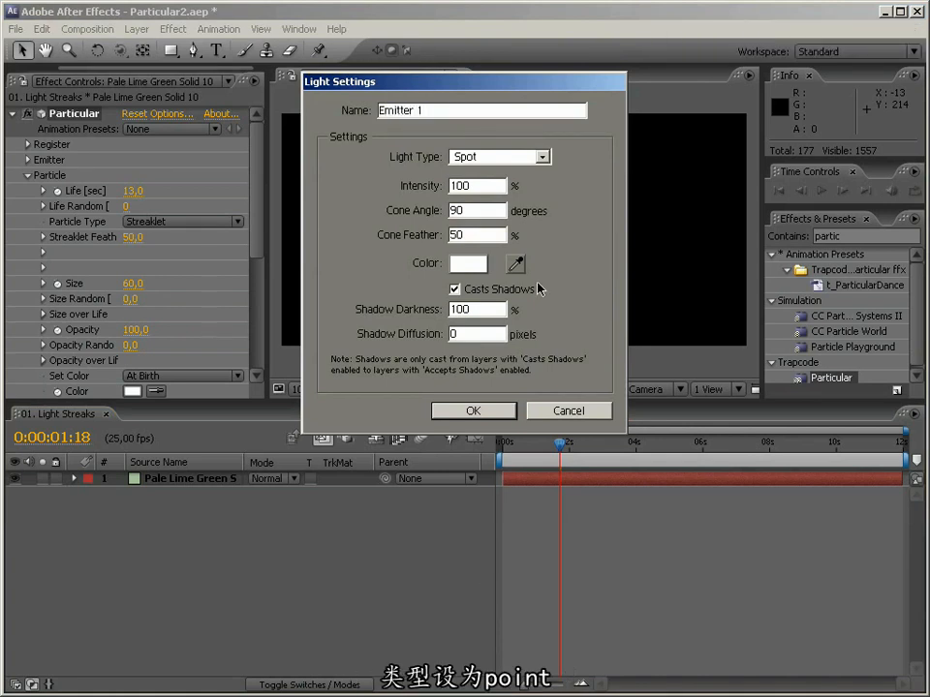
left_click(543, 156)
left_click(496, 194)
left_click(472, 411)
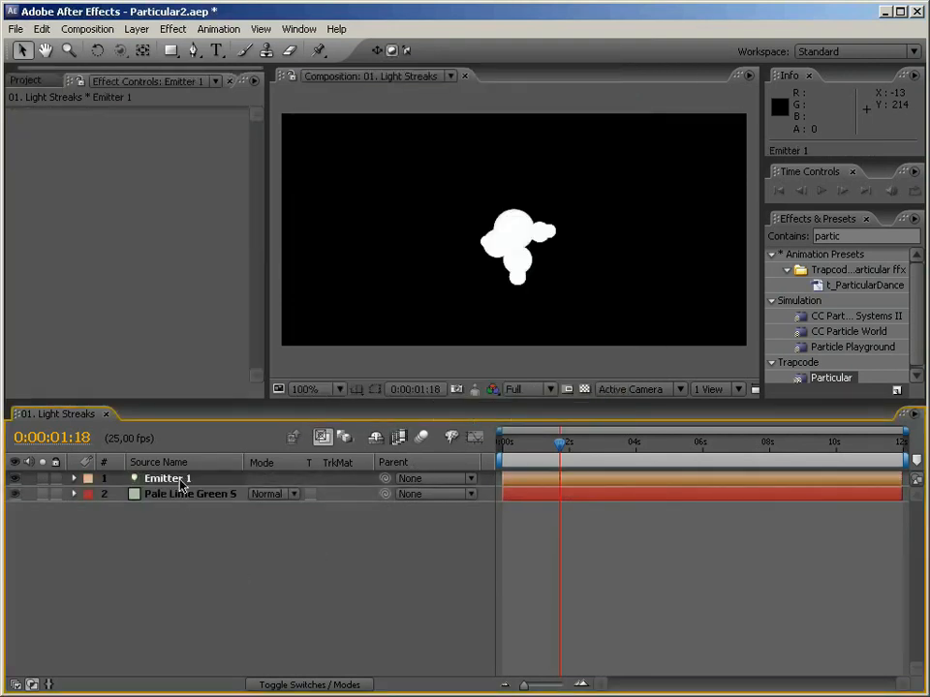
Step: Show the layer controls and set the Emitter 1 light's position to 256, 128, 0, the centre of the composition
key("ctrl+shift+h")
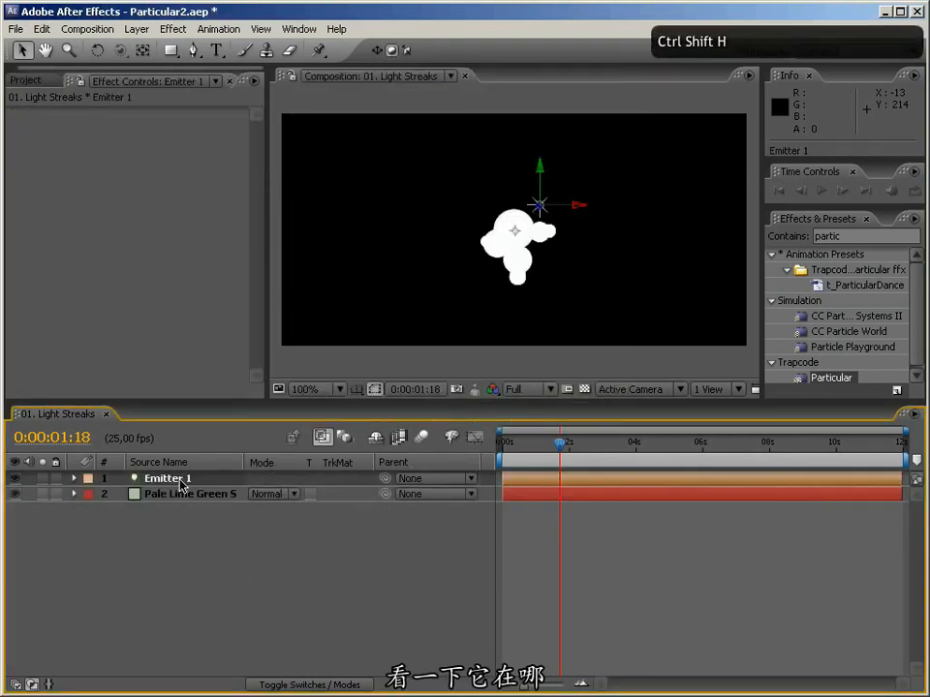
key("p")
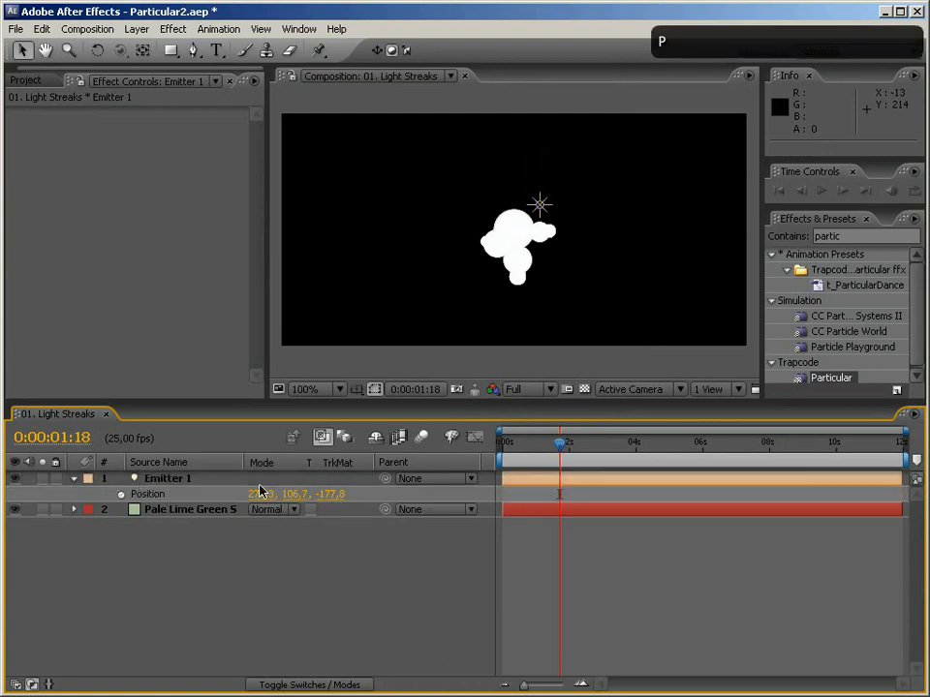
left_click(271, 494)
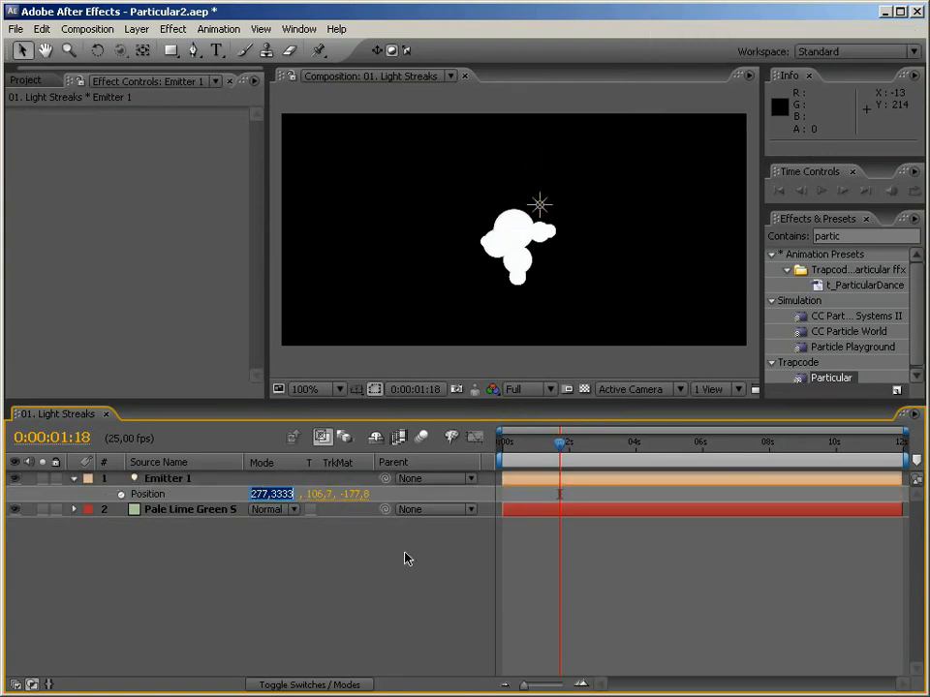
type("512/")
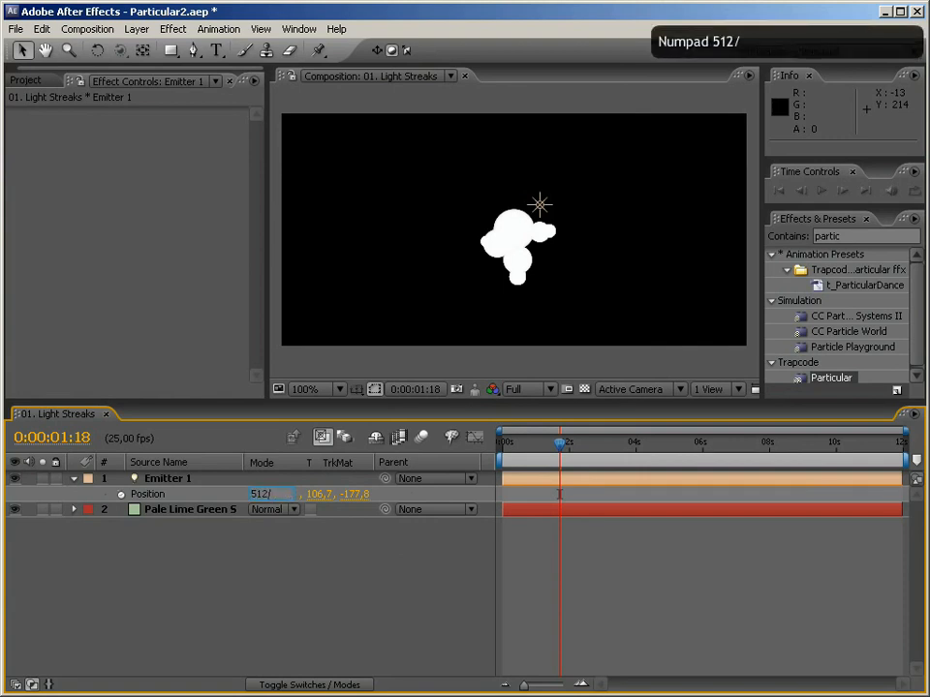
type("2")
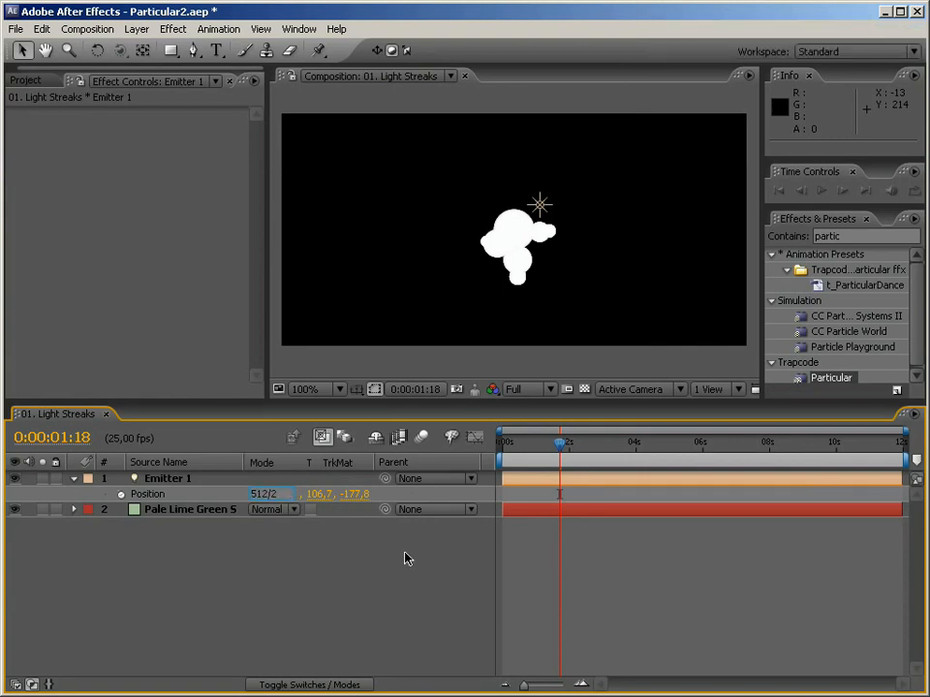
key("Tab")
type("256/2")
key("Return")
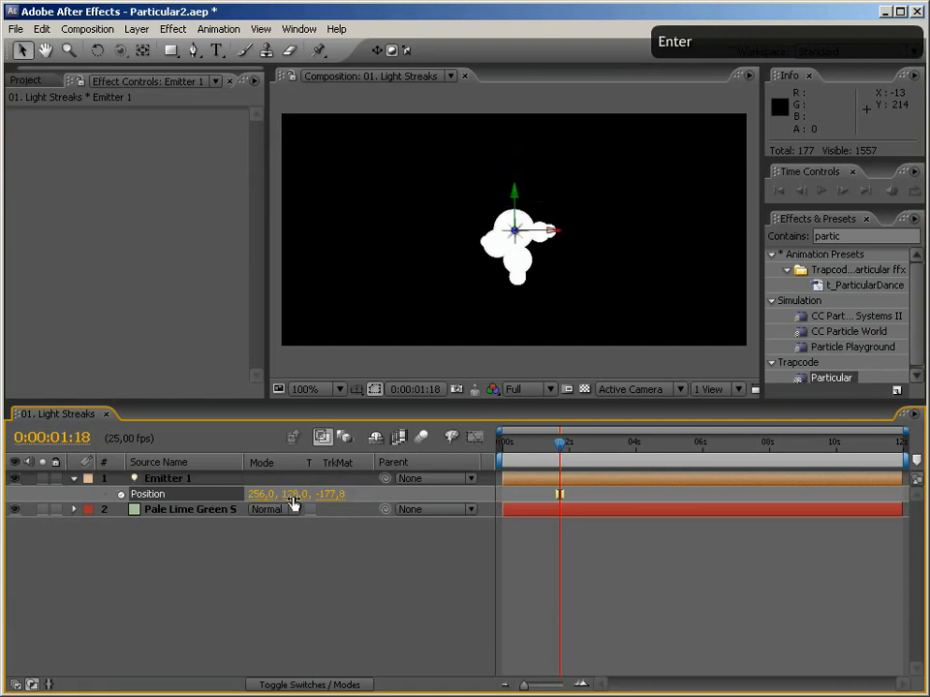
left_click(319, 495)
type("0")
key("Return")
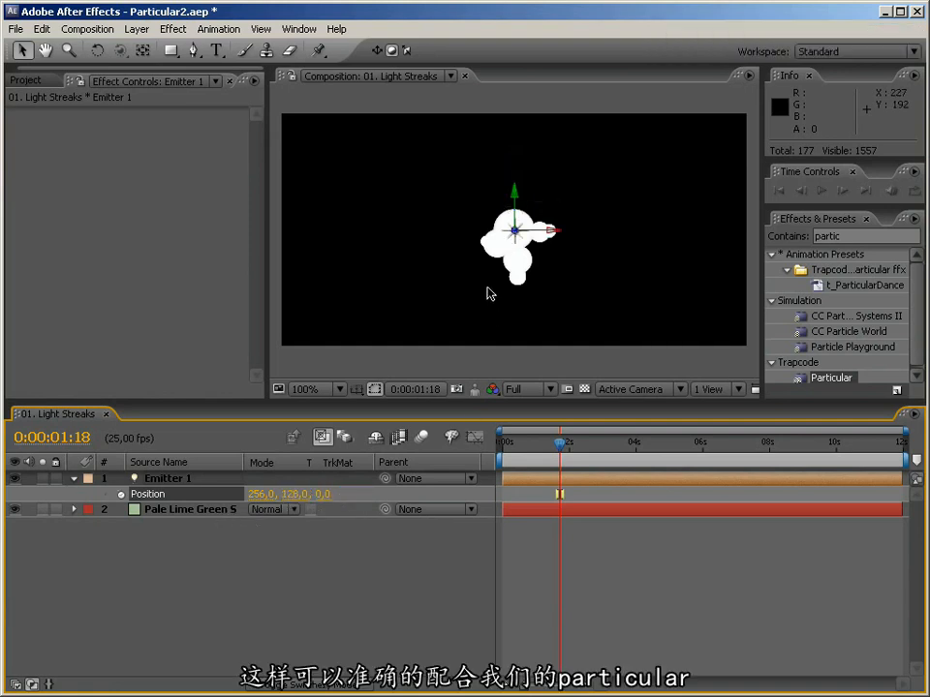
Step: Check Particular's emitter position settings and add the expression wiggle(.5,500) to the Emitter 1 light's position
left_click(198, 509)
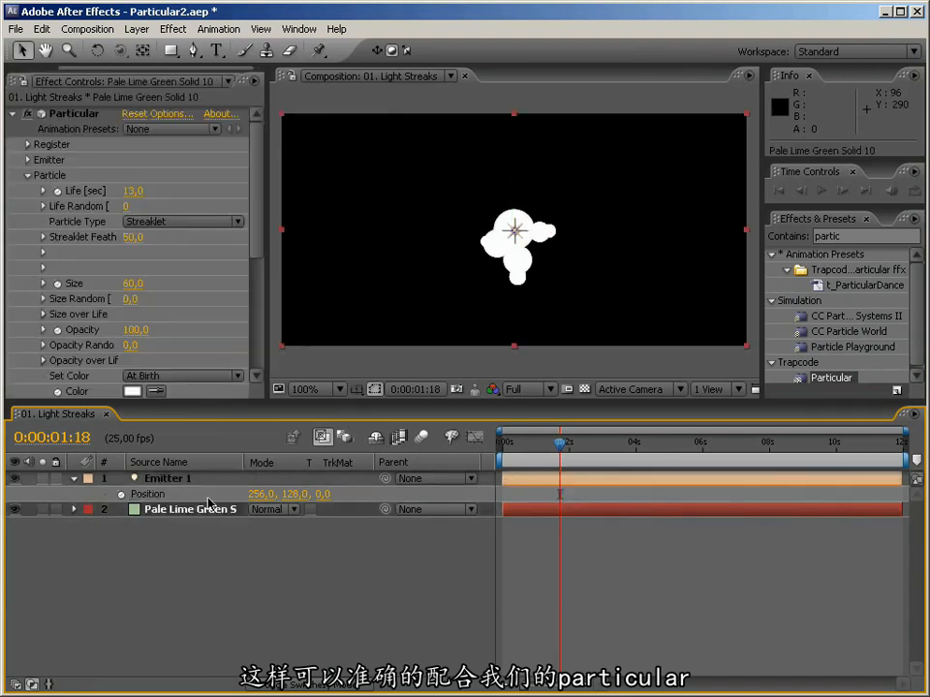
left_click(28, 161)
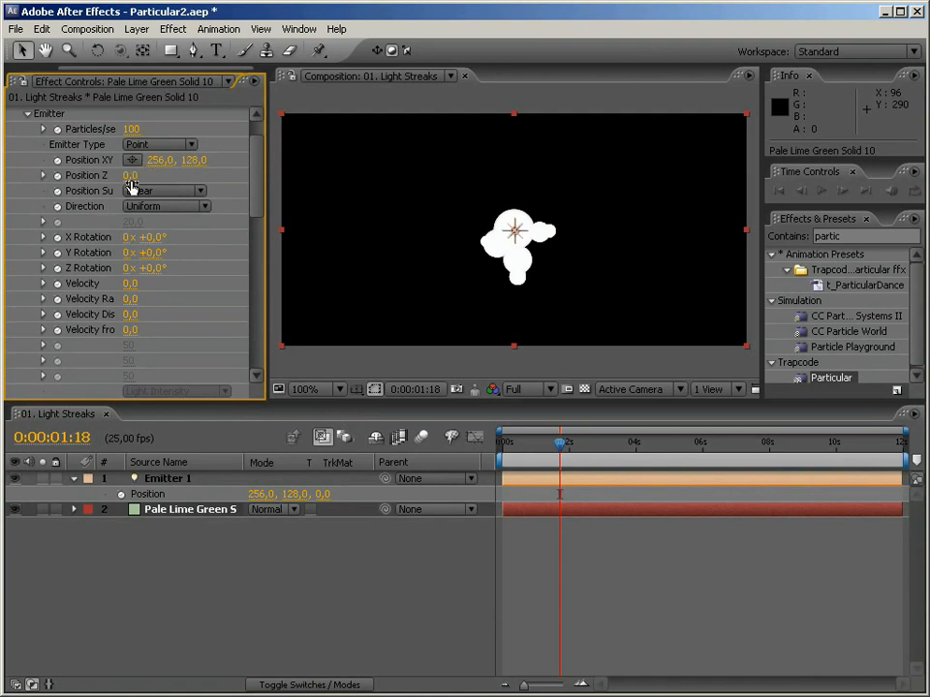
left_click(121, 494, "alt")
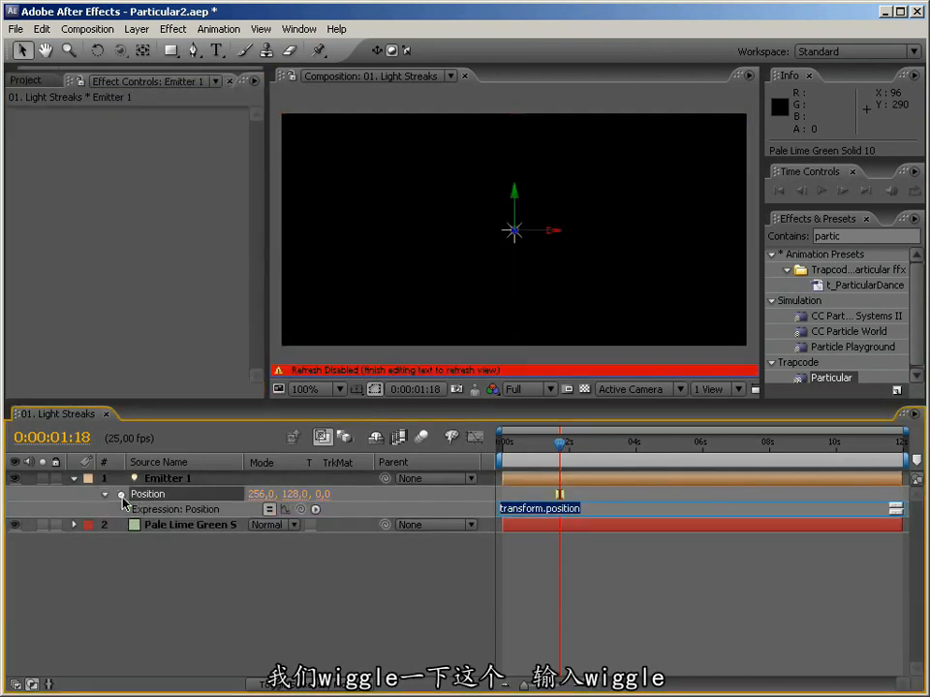
type("wiggle(")
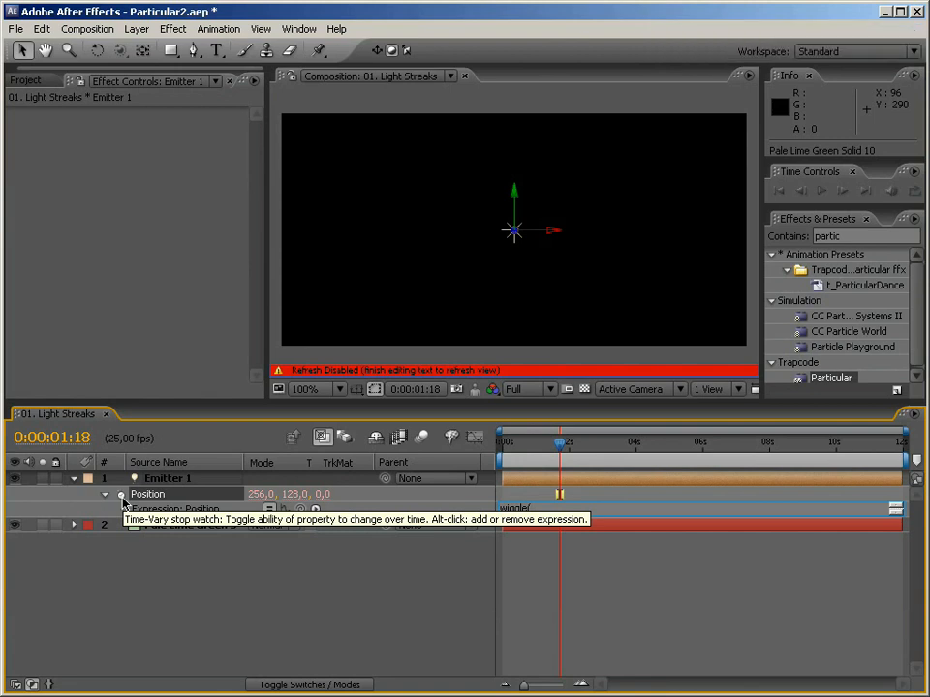
type(".5,")
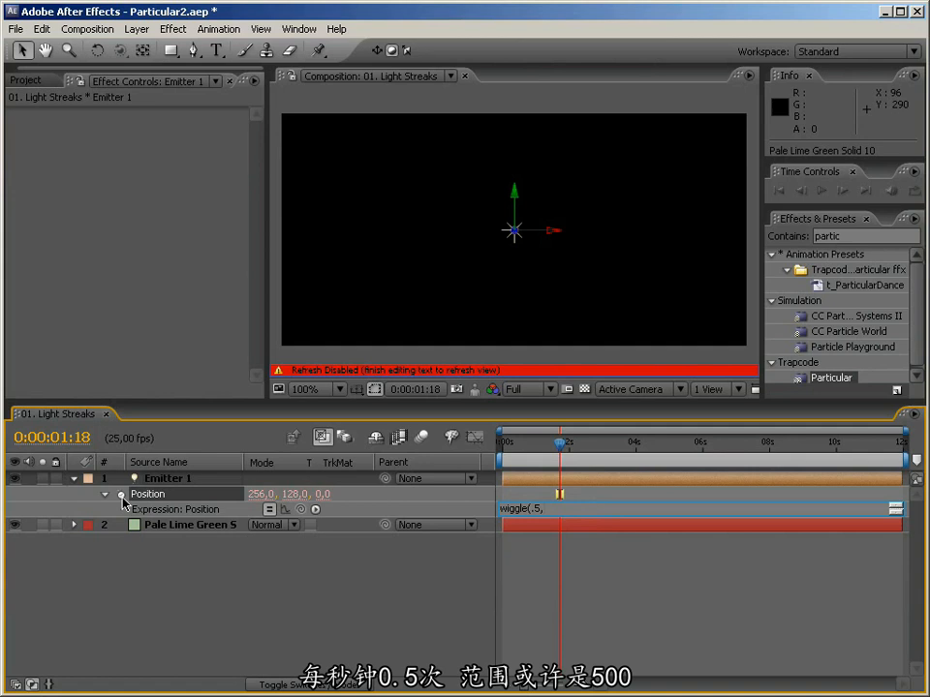
type("500)")
key("KP_Enter")
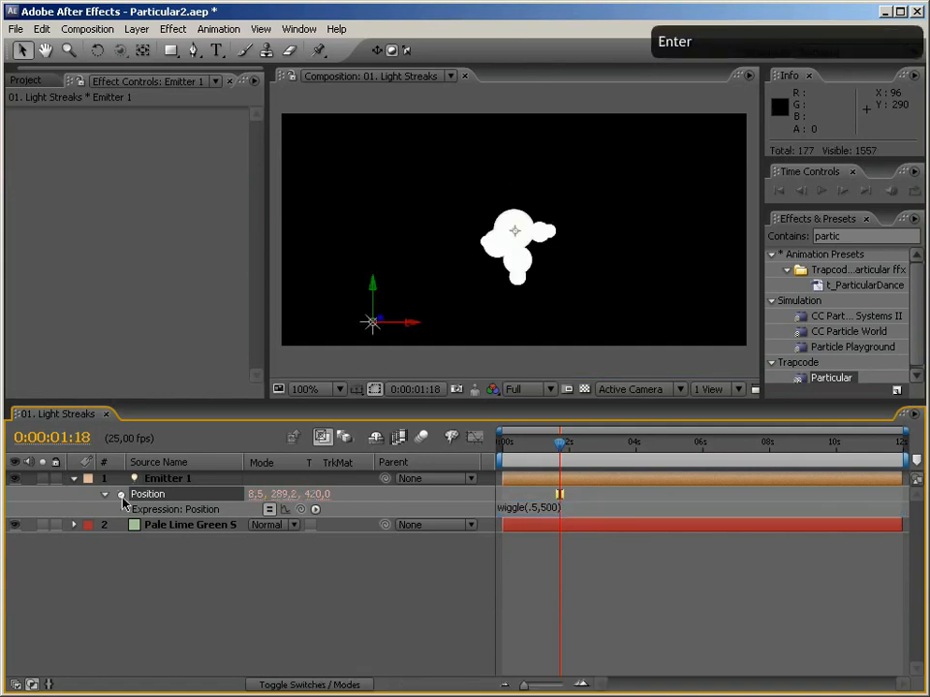
Step: Change Particular's emitter type on the solid to Light(s) and scrub through the timeline to preview the particle trail
left_click(186, 526)
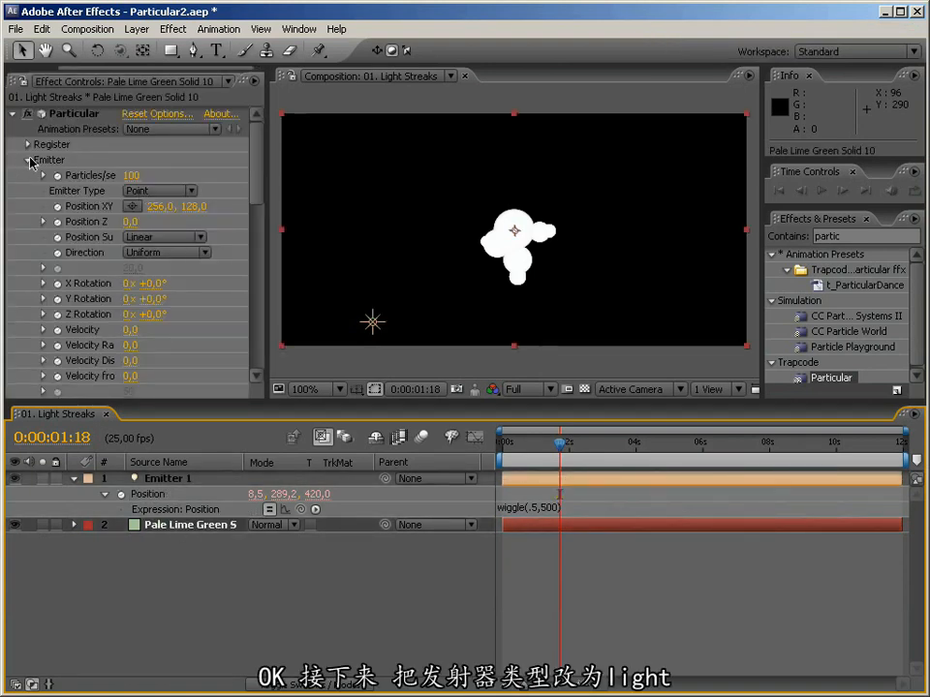
left_click(179, 191)
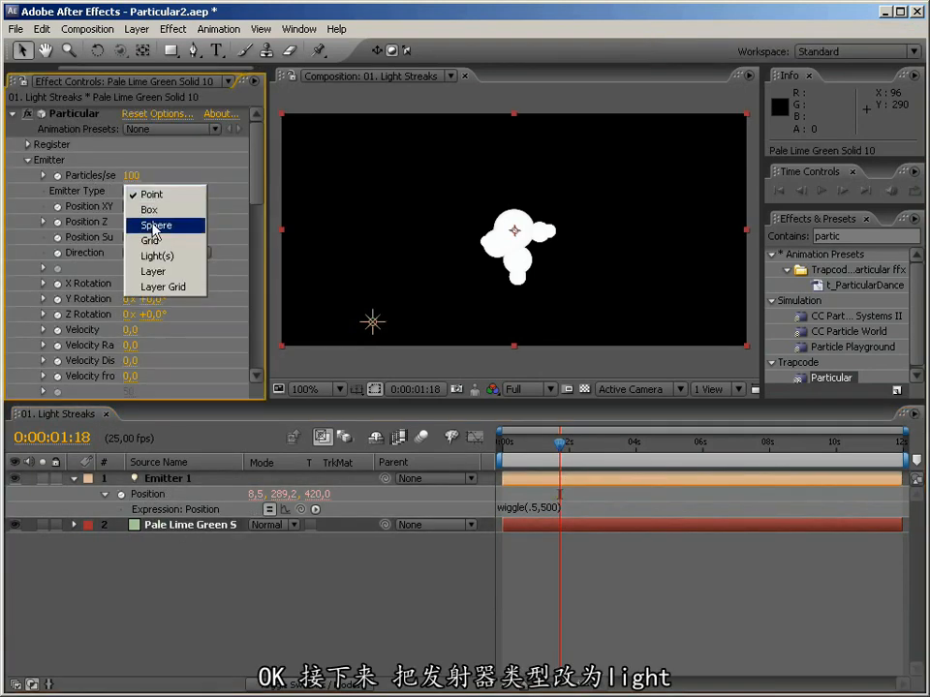
left_click(156, 256)
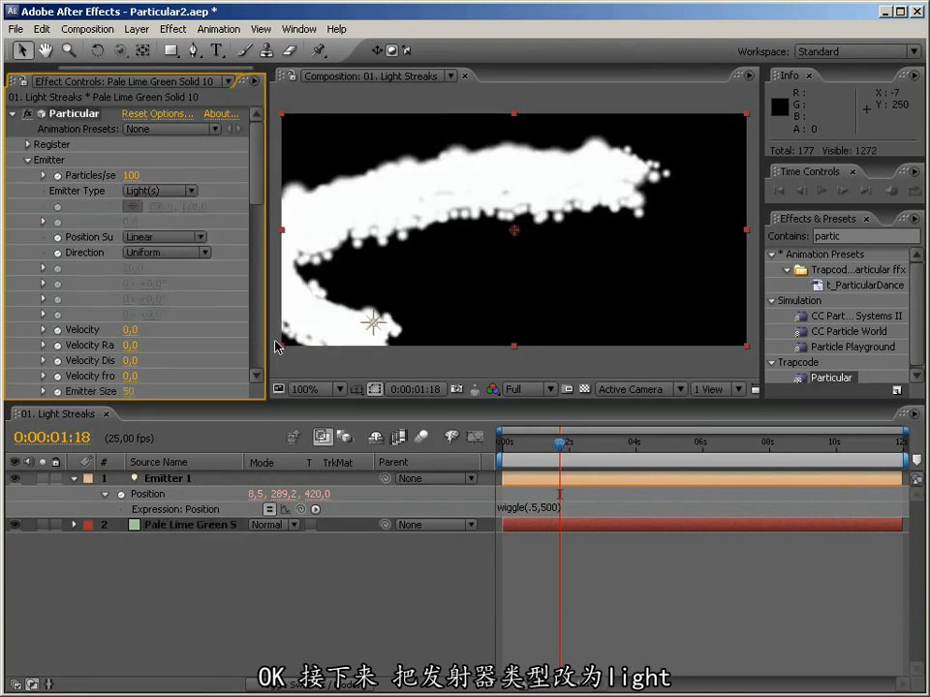
left_click_drag(560, 443, 781, 451)
left_click_drag(667, 447, 566, 439)
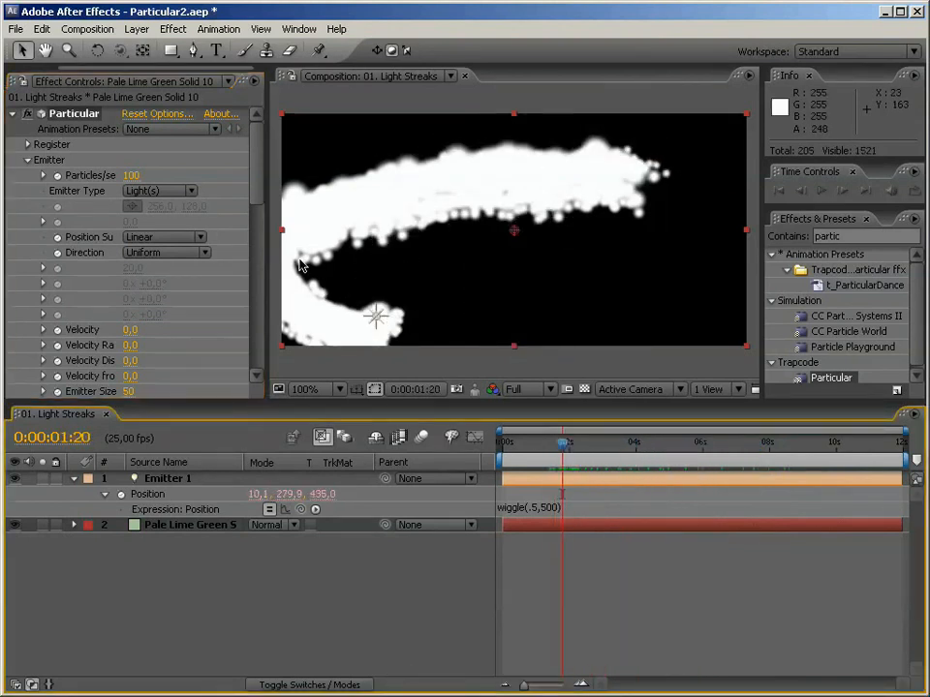
Step: Reduce the particle size to 12 and set all three emitter size values to 0
left_click_drag(253, 184, 238, 259)
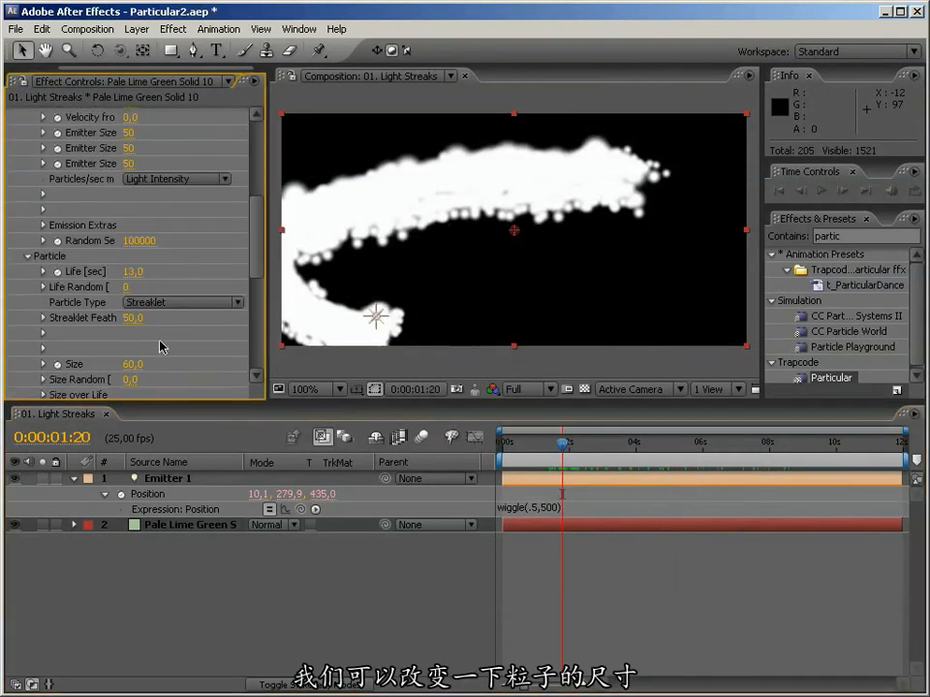
left_click_drag(119, 361, 92, 361)
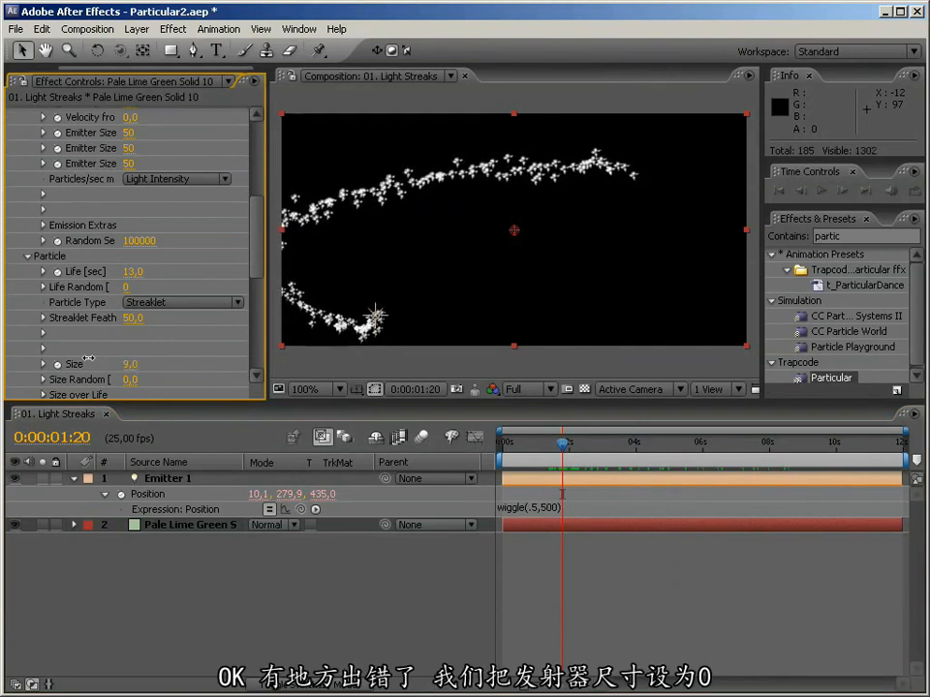
left_click(129, 133)
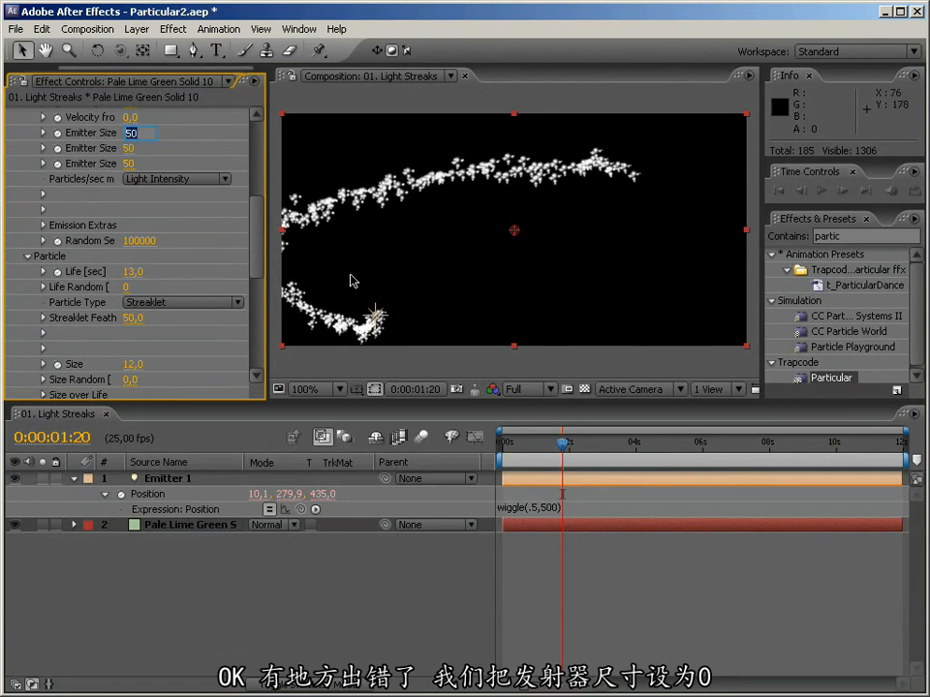
type("0")
key("Tab")
type("0")
key("Tab")
type("0")
key("Return")
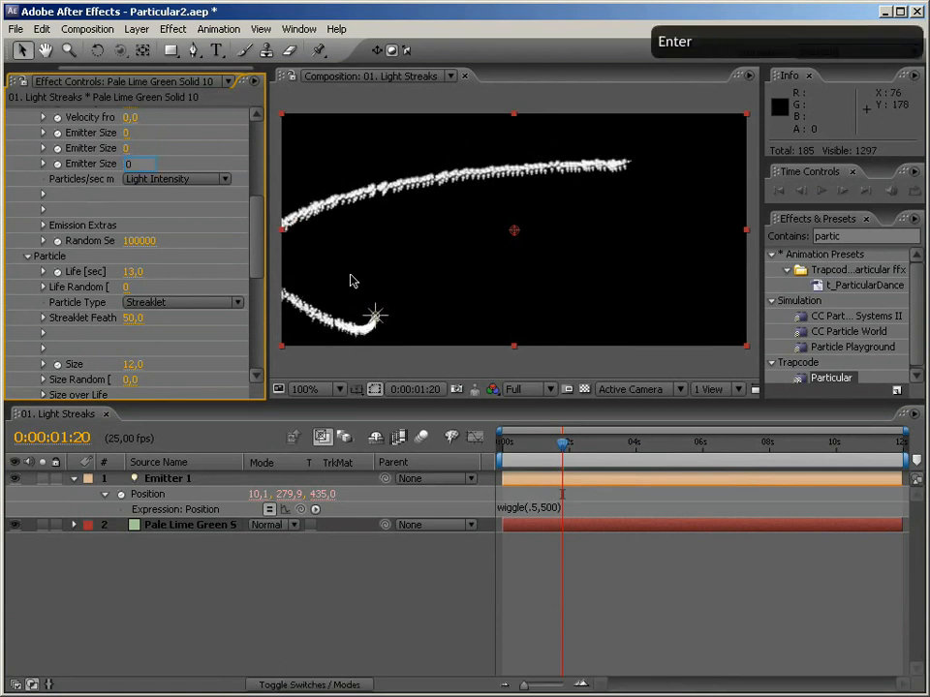
Step: Raise the emitter's particles per second to 350
scroll(261, 219, "up", 5)
scroll(266, 219, "up", 2)
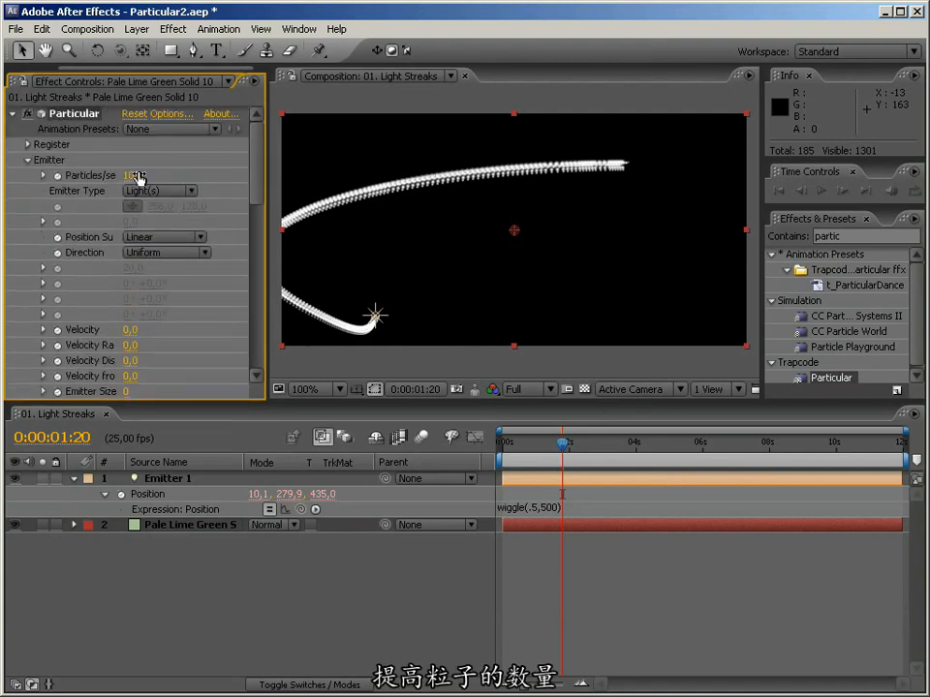
left_click_drag(132, 175, 155, 173)
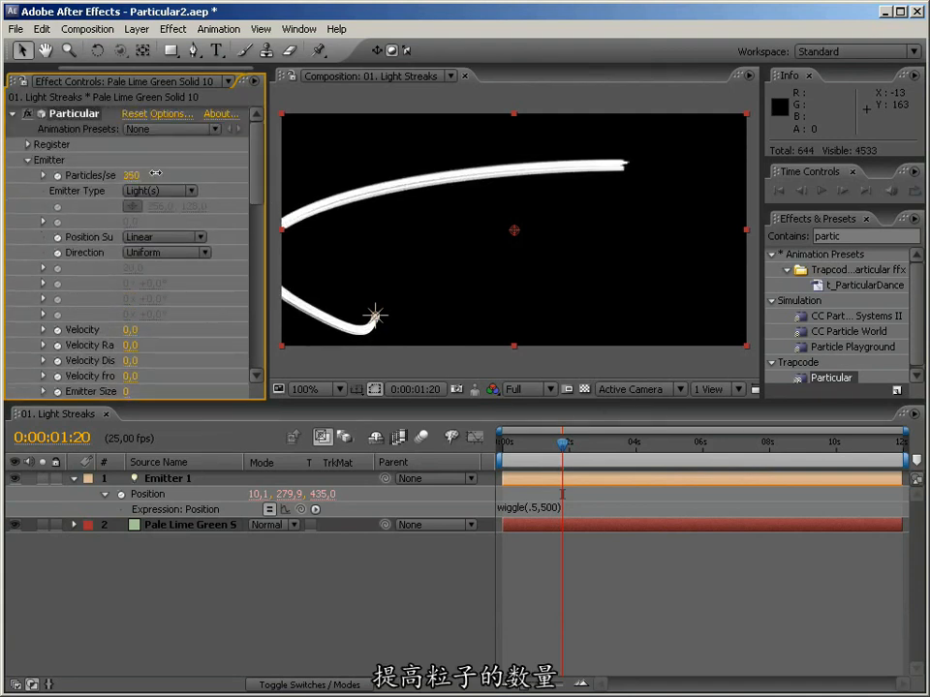
Step: Lower the particle opacity to 20 and change the particle transfer mode to Add
left_click_drag(256, 202, 257, 311)
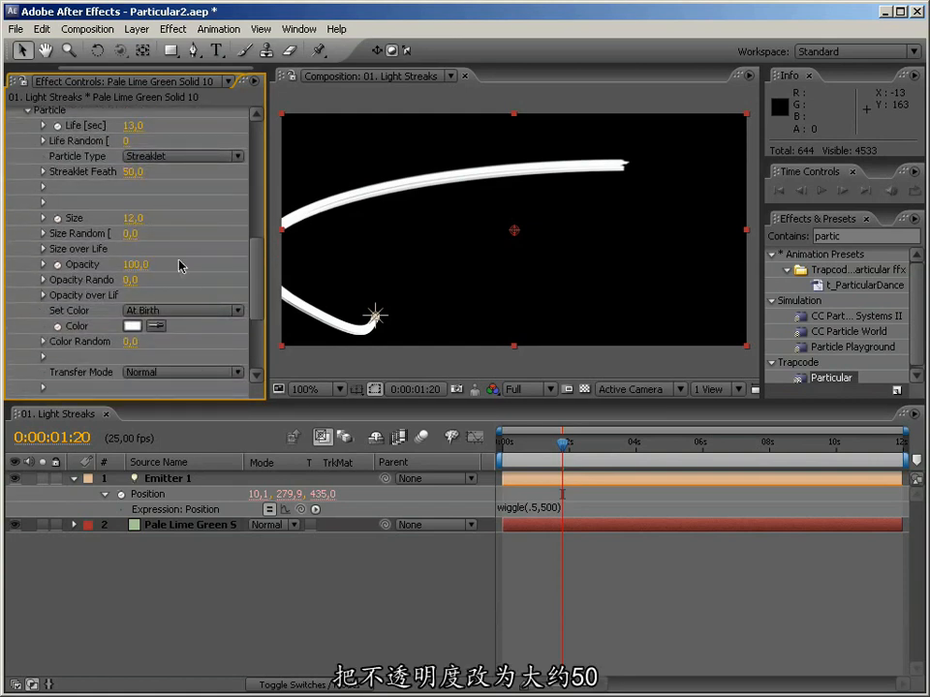
key("Return")
left_click(138, 264)
type("20")
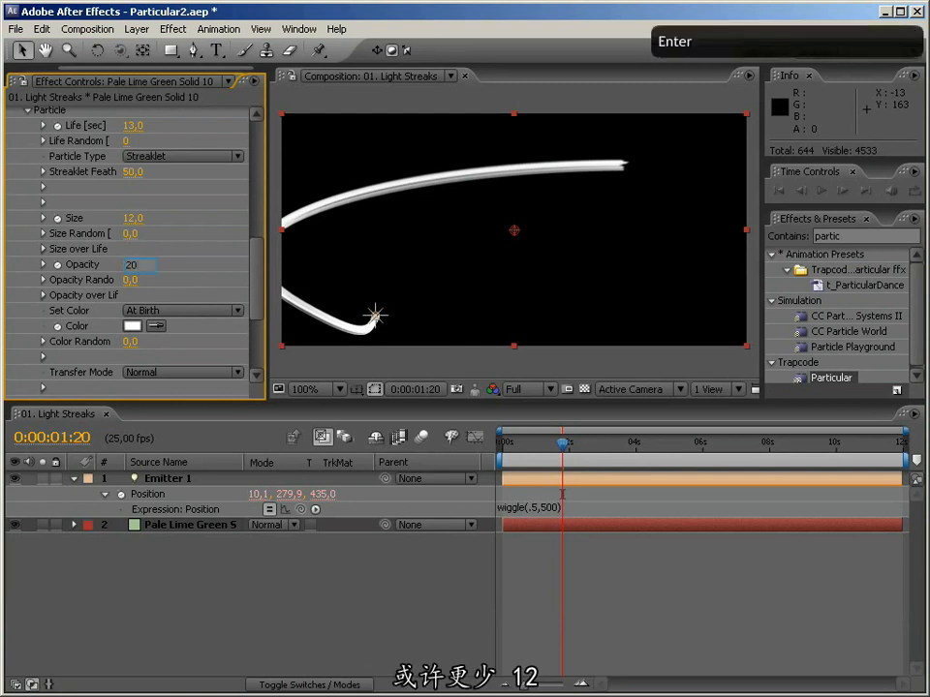
key("Return")
left_click(180, 374)
left_click(182, 392)
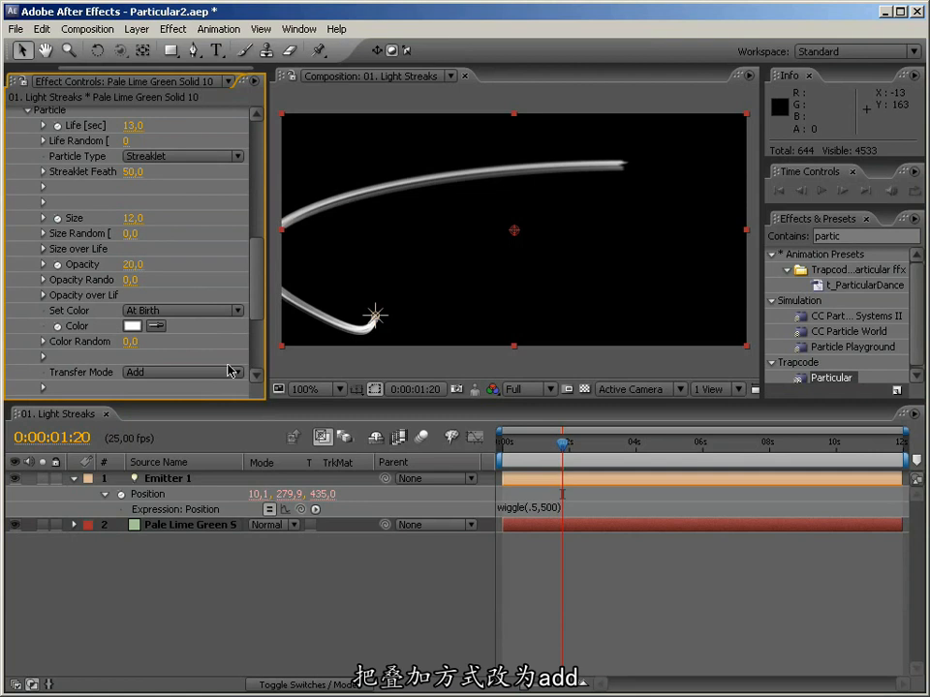
Step: Set the particle opacity to 10 and preview the streak by scrubbing to 0:00:02:15
left_click(132, 265)
type("10")
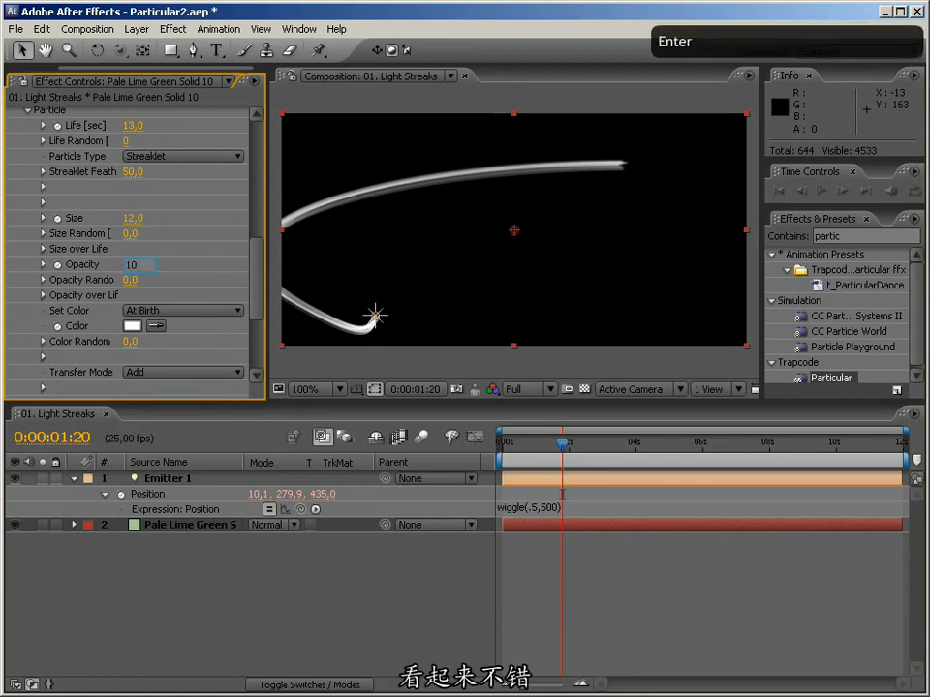
key("Return")
left_click(572, 446)
mouse_move(571, 449)
left_mouse_down()
mouse_move(783, 446)
mouse_move(538, 442)
mouse_move(602, 443)
mouse_move(589, 444)
left_mouse_up()
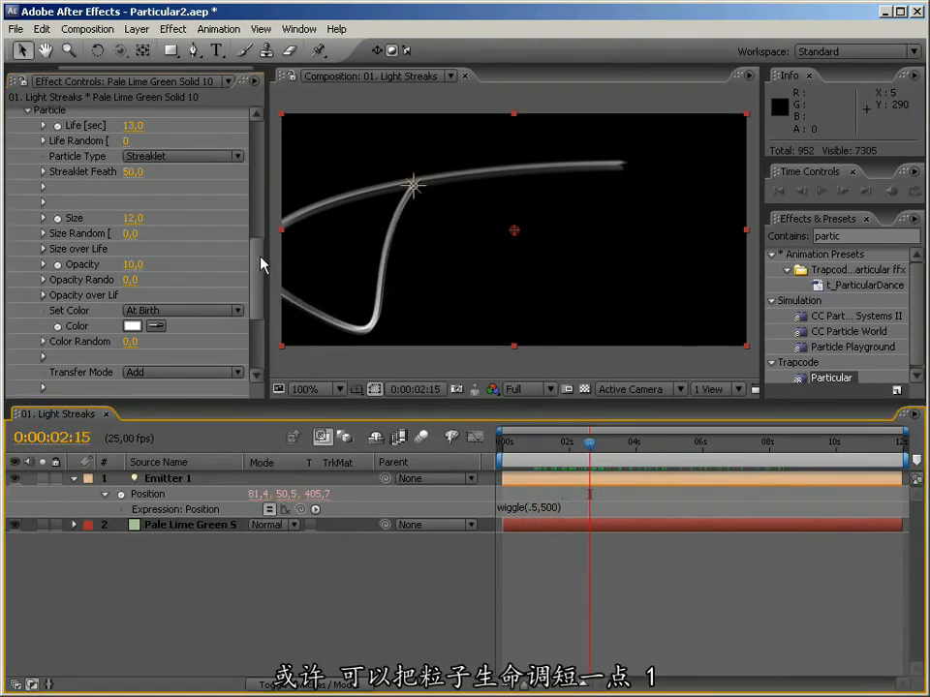
Step: Shorten the particle Life to 1 second
left_click(132, 125)
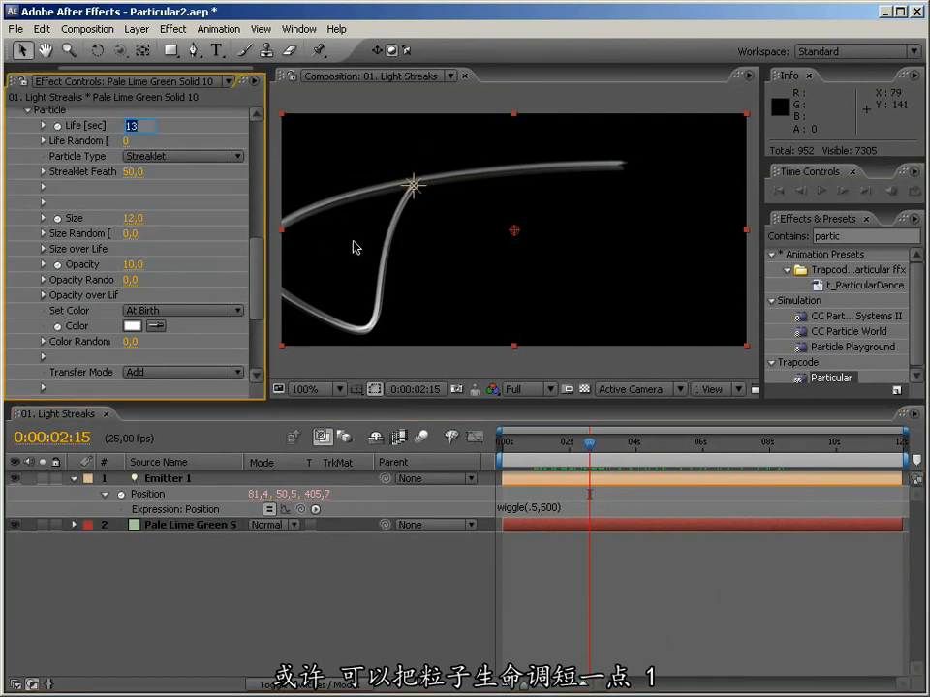
type("1")
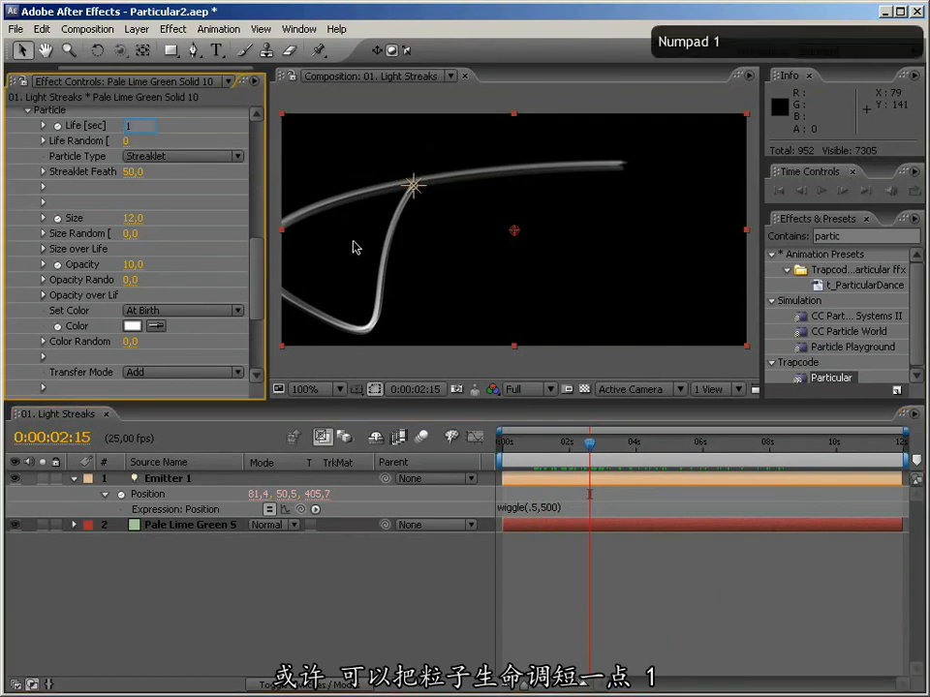
key("Return")
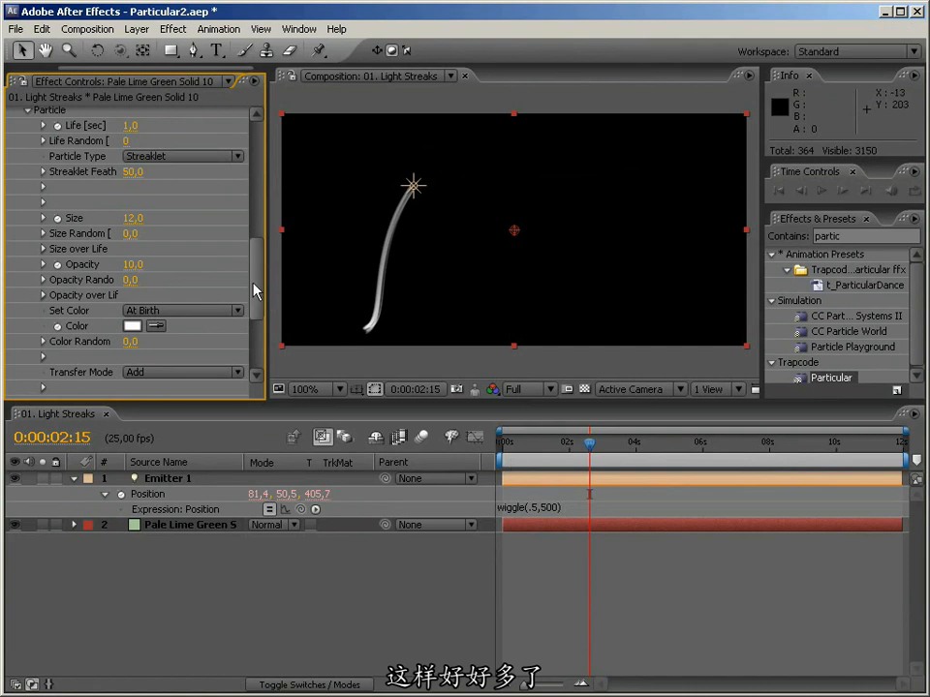
Step: Shape the Opacity over Life curve to hold full opacity for about three quarters of life and fade out toward death
scroll(258, 276, "down", 5)
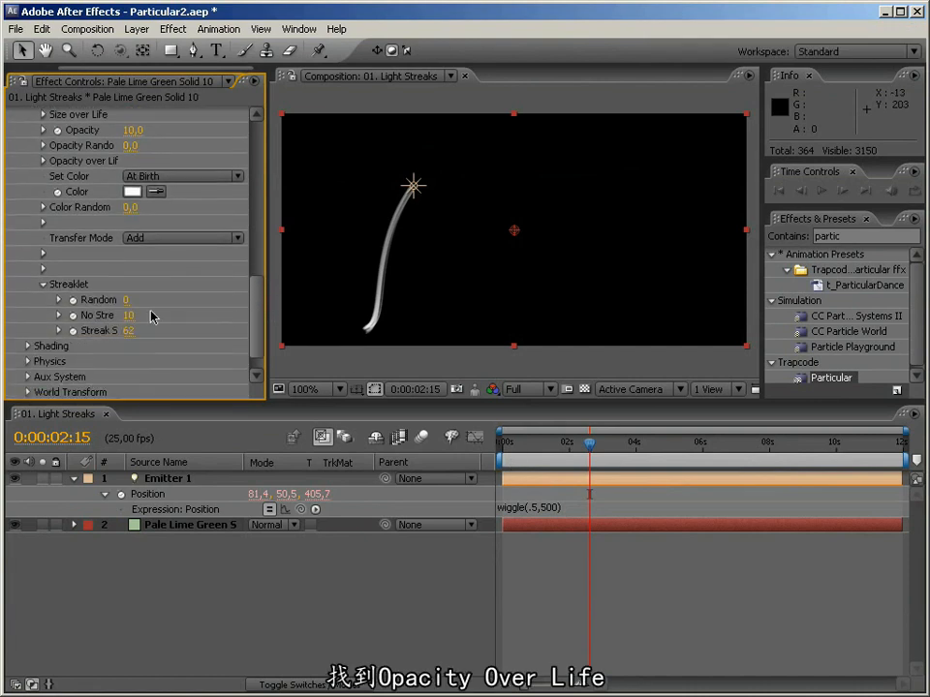
left_click(42, 284)
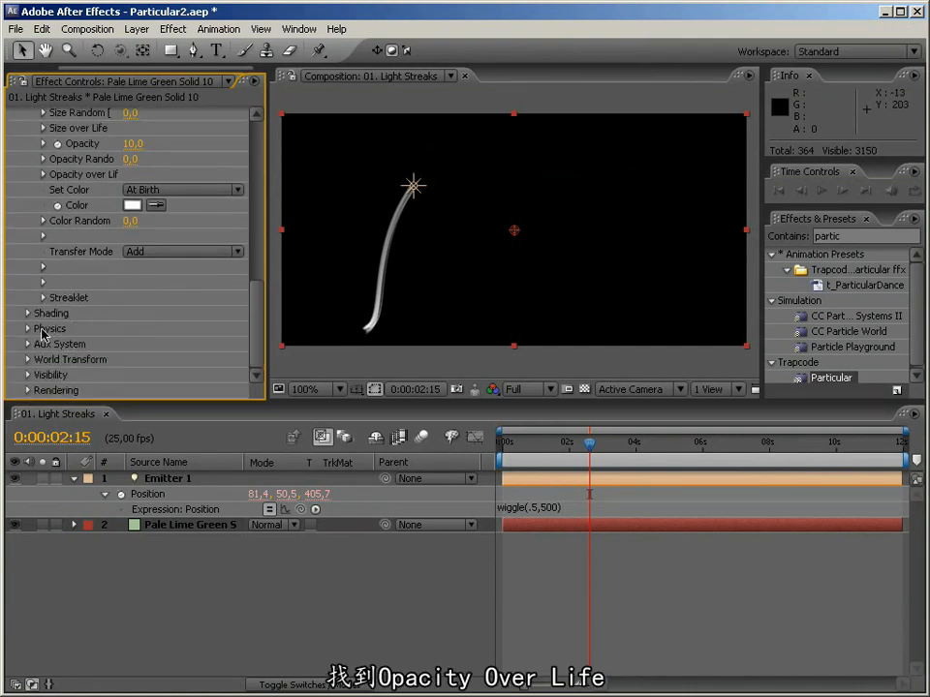
left_click(42, 175)
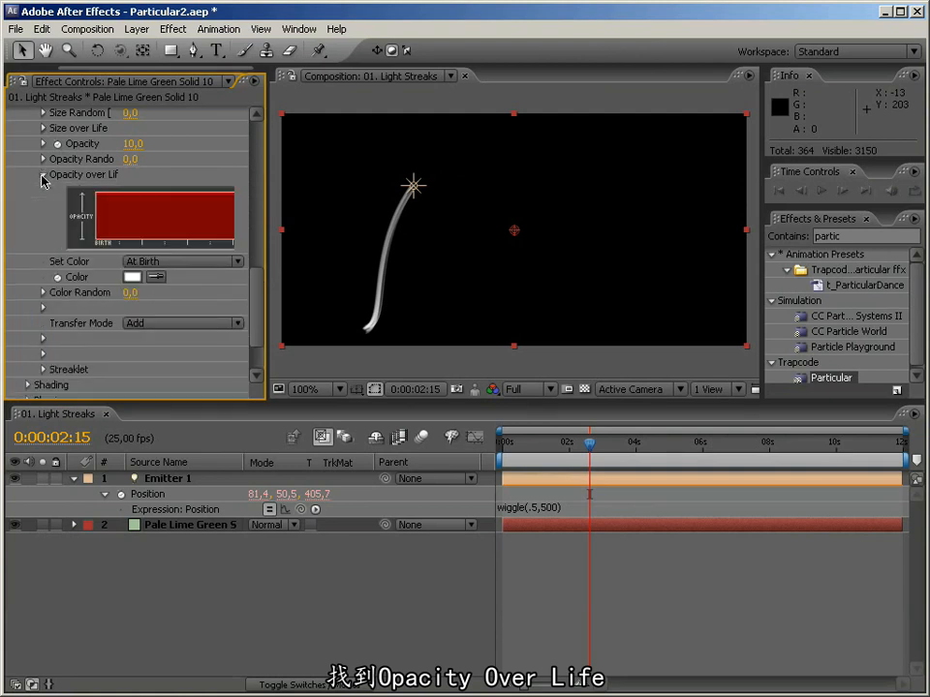
left_click_drag(268, 279, 433, 296)
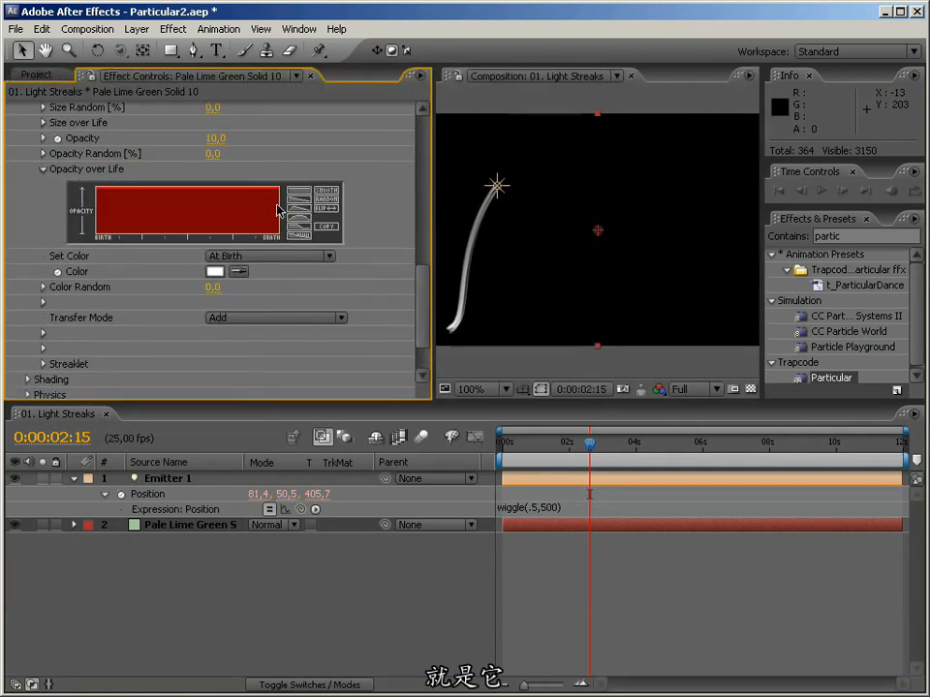
left_click(304, 219)
left_click_drag(196, 198, 156, 151)
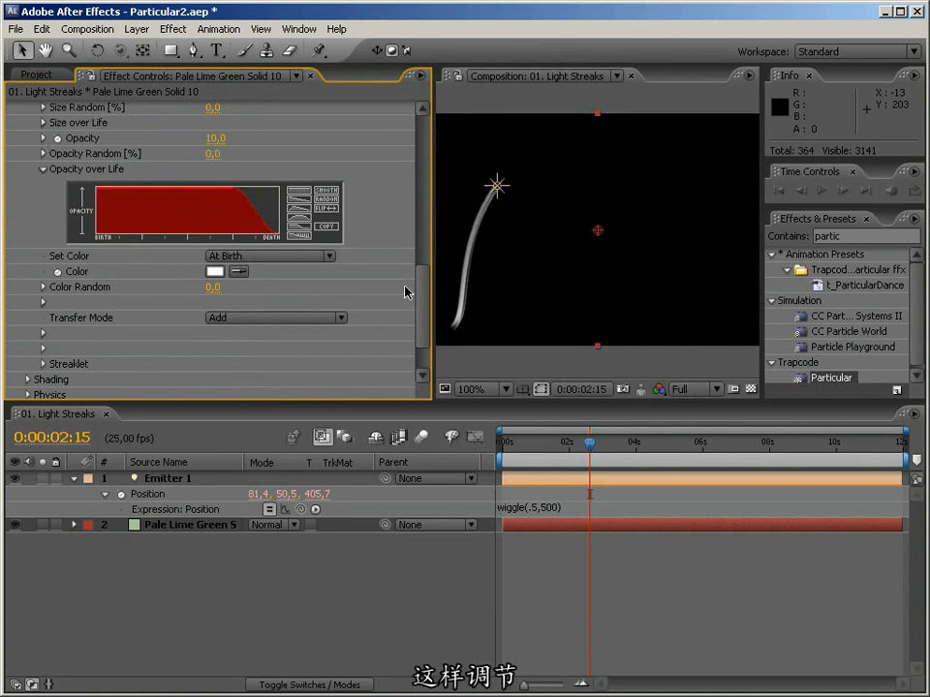
Step: Set Size over Life to a linear decrease from birth to death and preview the streak at 0:00:06:06
left_click_drag(426, 290, 423, 262)
left_click(42, 209)
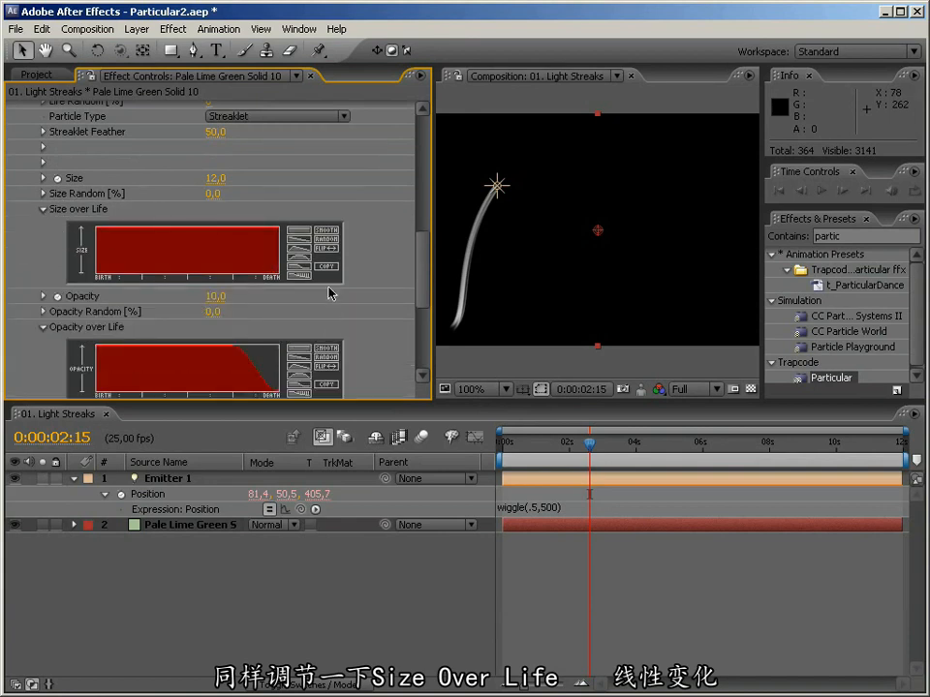
left_click(299, 245)
left_click_drag(587, 441, 711, 442)
Step: Collapse Particular's Emitter and Particle groups and move the current time to 0:00:02:21
left_click_drag(433, 266, 263, 145)
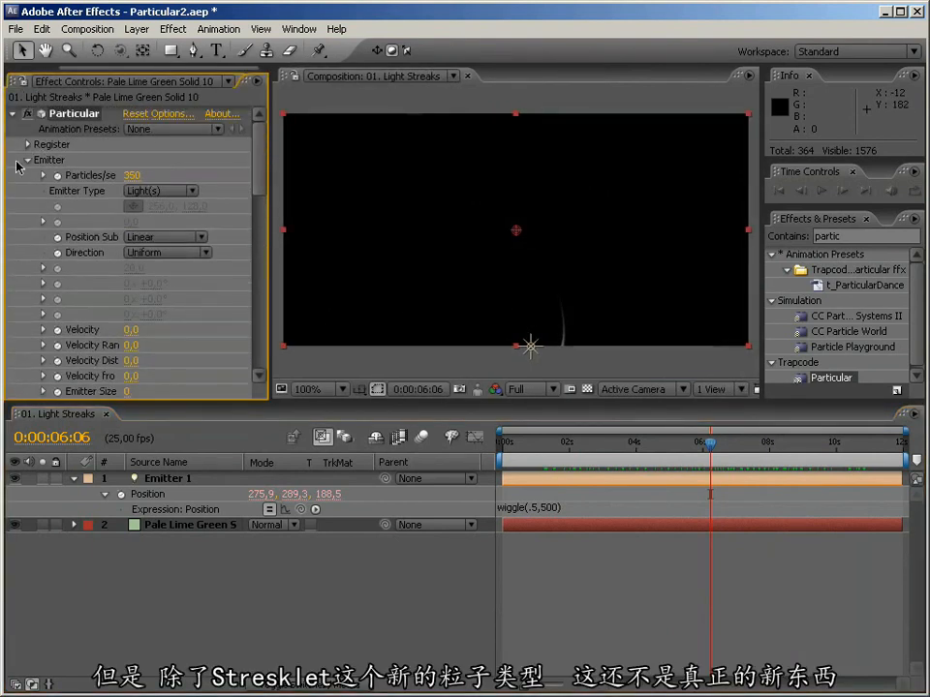
left_click(28, 160)
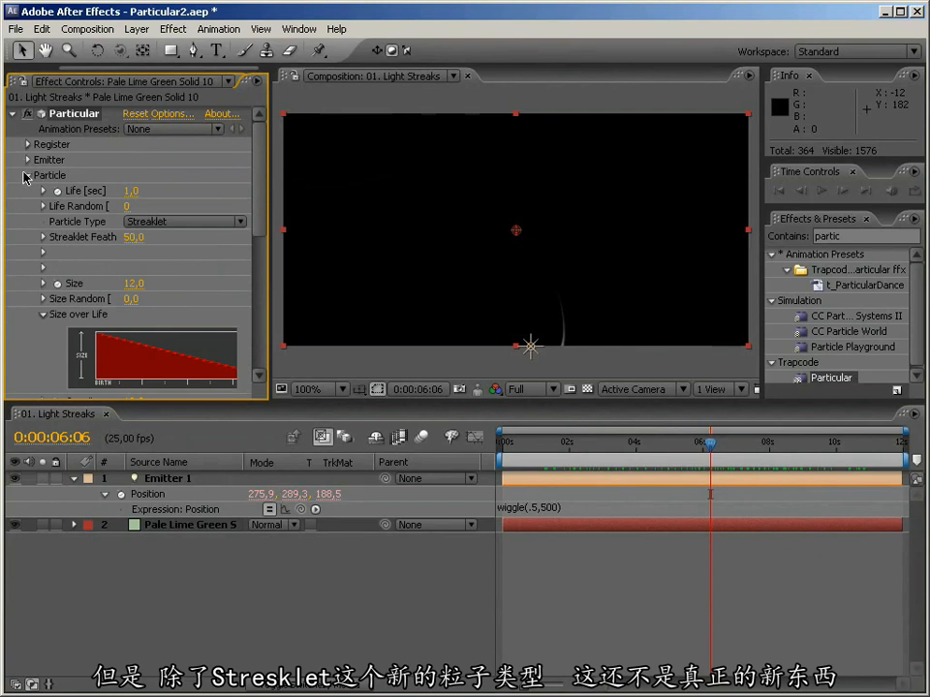
left_click(26, 175)
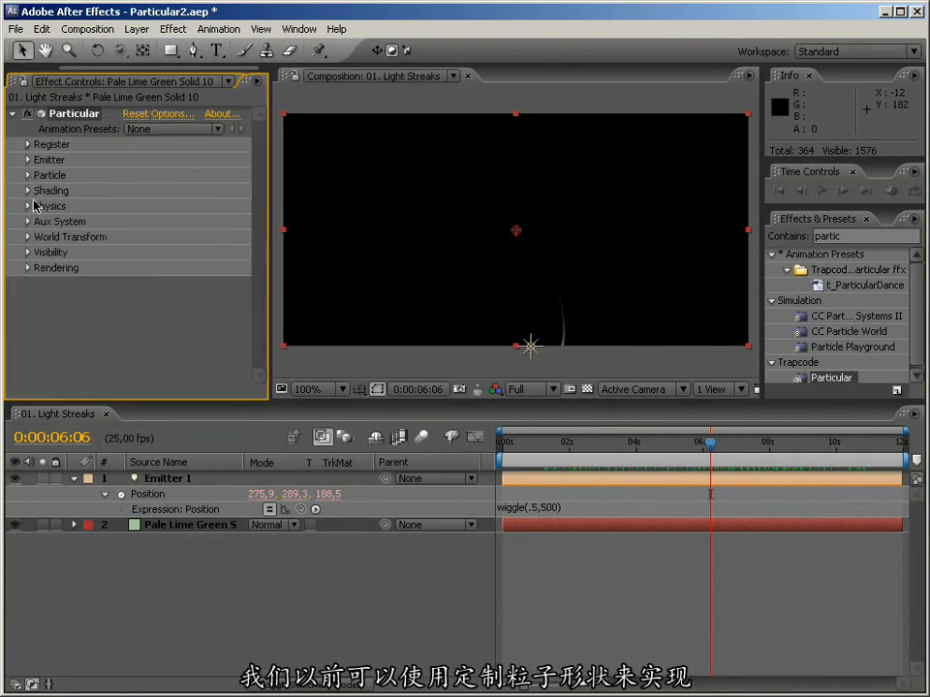
mouse_move(602, 462)
left_mouse_down()
mouse_move(561, 455)
mouse_move(606, 455)
mouse_move(597, 456)
left_mouse_up()
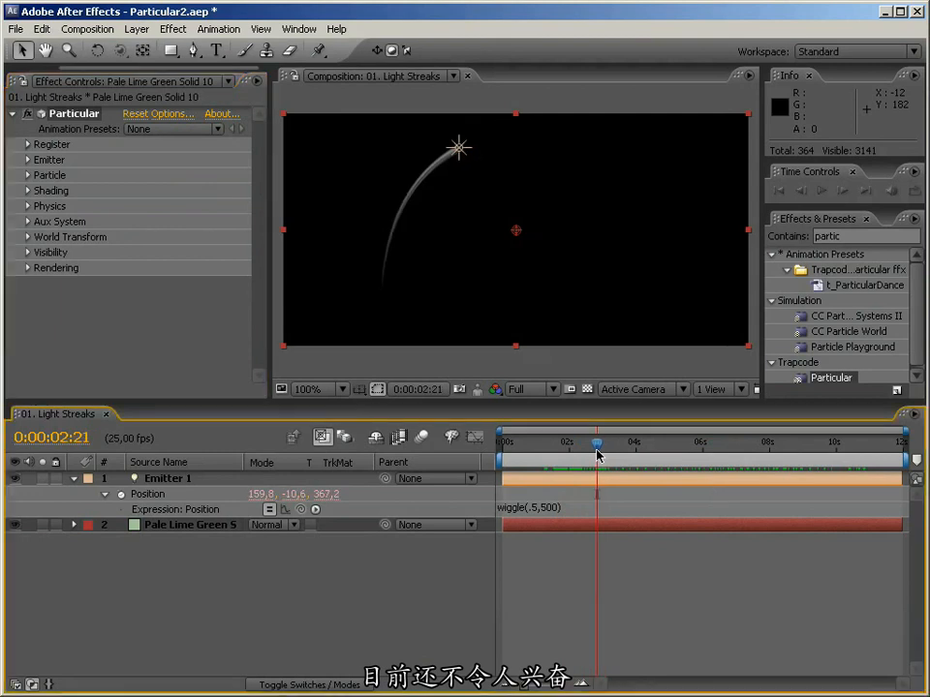
Step: Change the Emitter 1 position expression to wiggle(3,500) and preview the motion path at 0:00:00:19
left_click(545, 508)
left_click(584, 593)
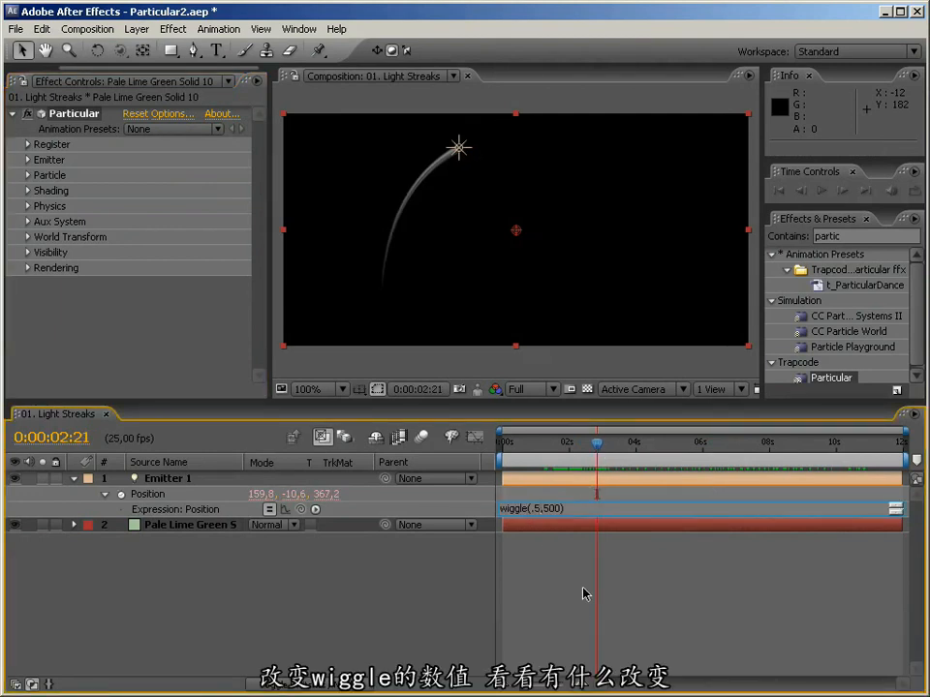
key("BackSpace")
key("BackSpace")
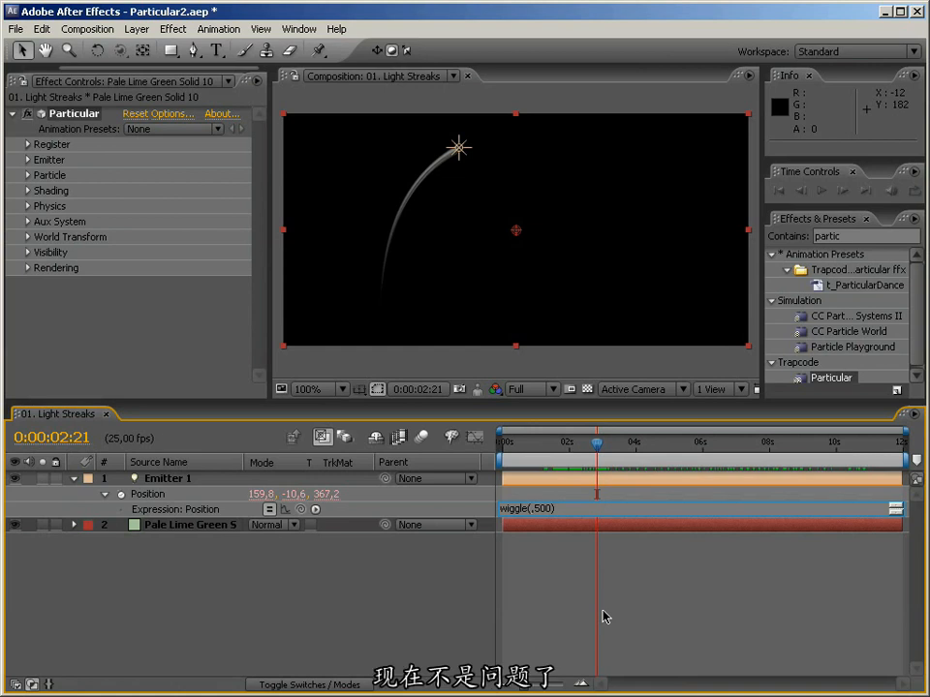
type("3")
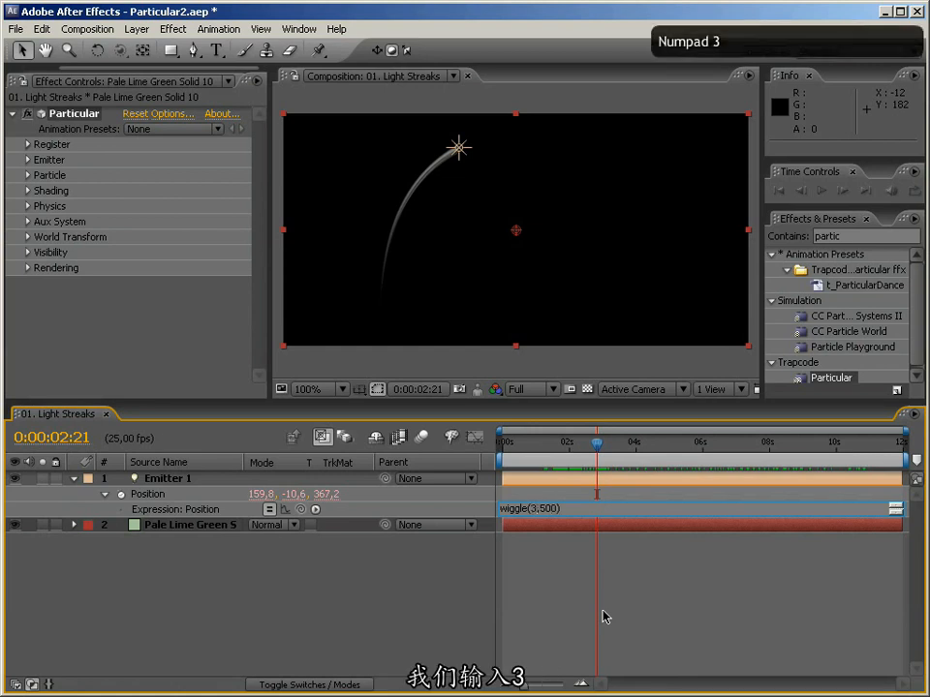
key("Return")
mouse_move(523, 448)
left_mouse_down()
mouse_move(535, 447)
mouse_move(527, 451)
left_mouse_up()
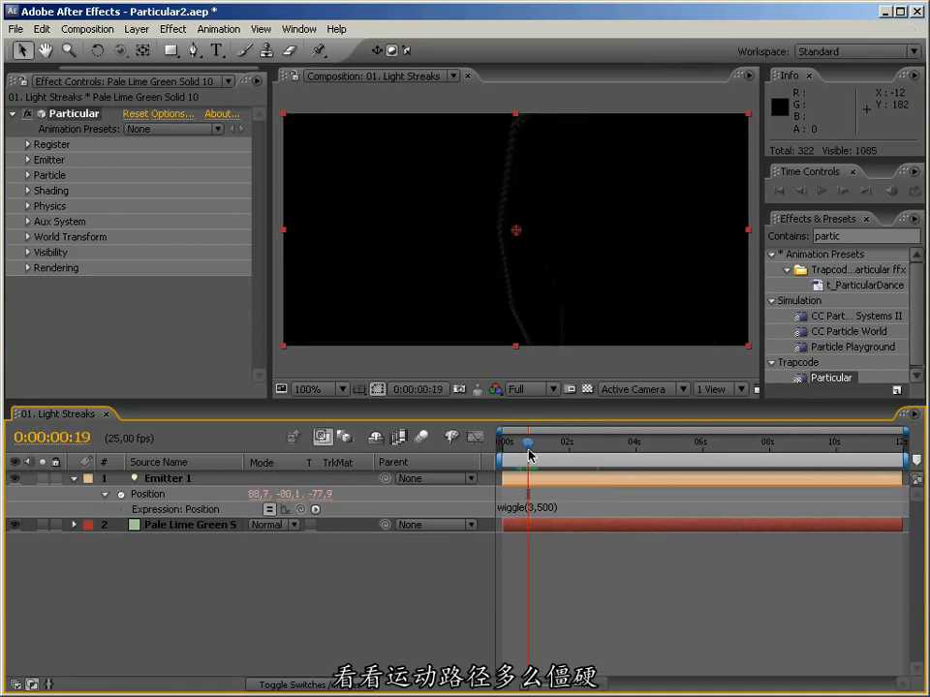
Step: Reduce the wiggle amplitude to 300 in the Emitter 1 position expression and preview the streak at 0:00:05:12
left_click(539, 508)
left_click(541, 507)
key("BackSpace")
type("3")
key("KP_Enter")
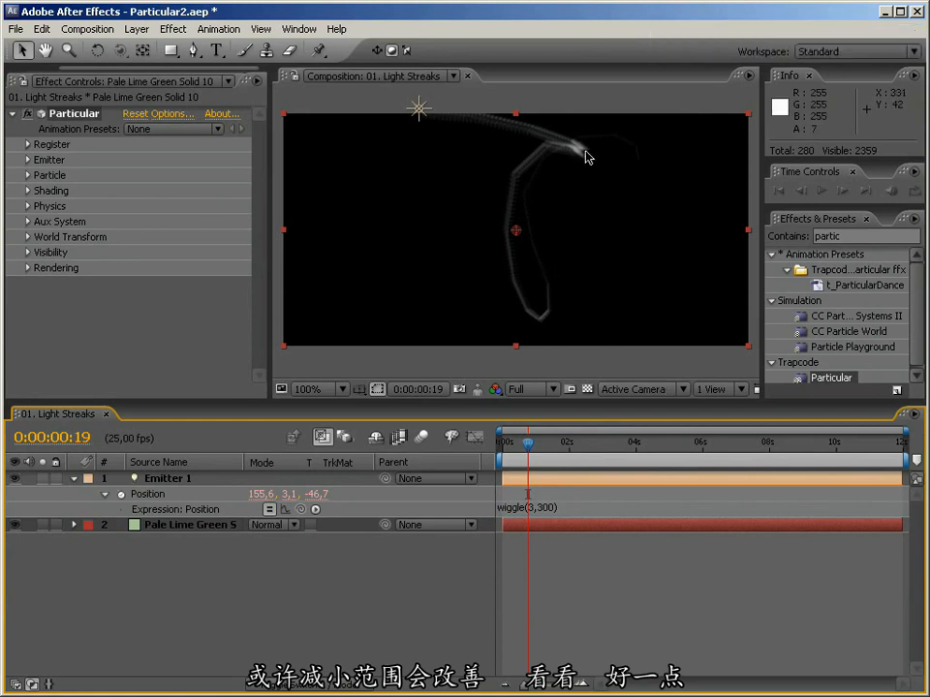
left_click_drag(532, 443, 686, 442)
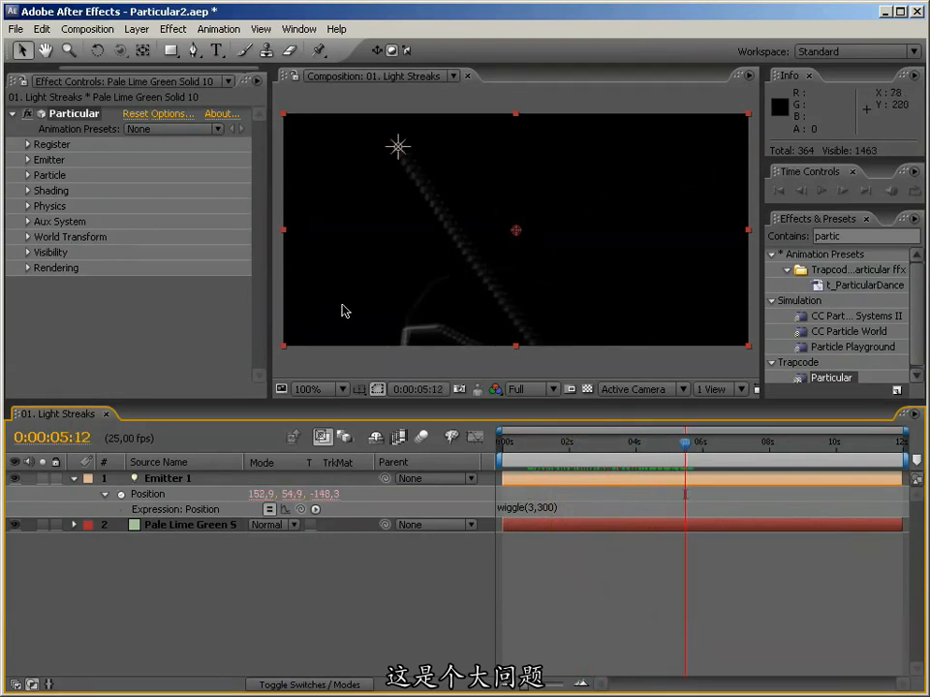
Step: Raise the emitter's particles per second to 3880 and set Position Subframe to 10x Linear
left_click(28, 161)
left_click_drag(133, 129, 463, 154)
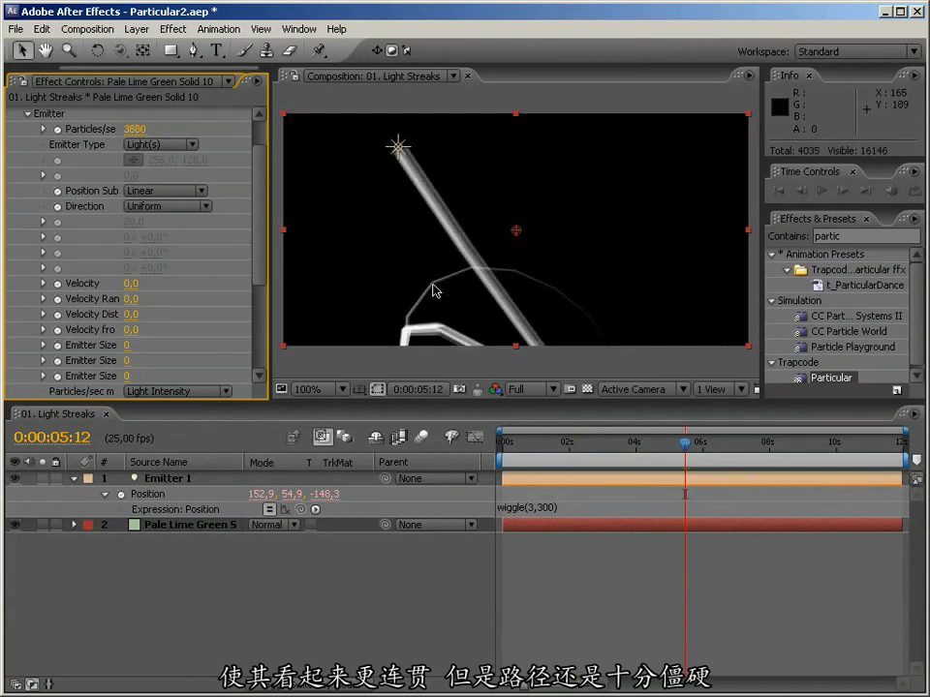
left_click_drag(268, 211, 335, 197)
left_click(206, 191)
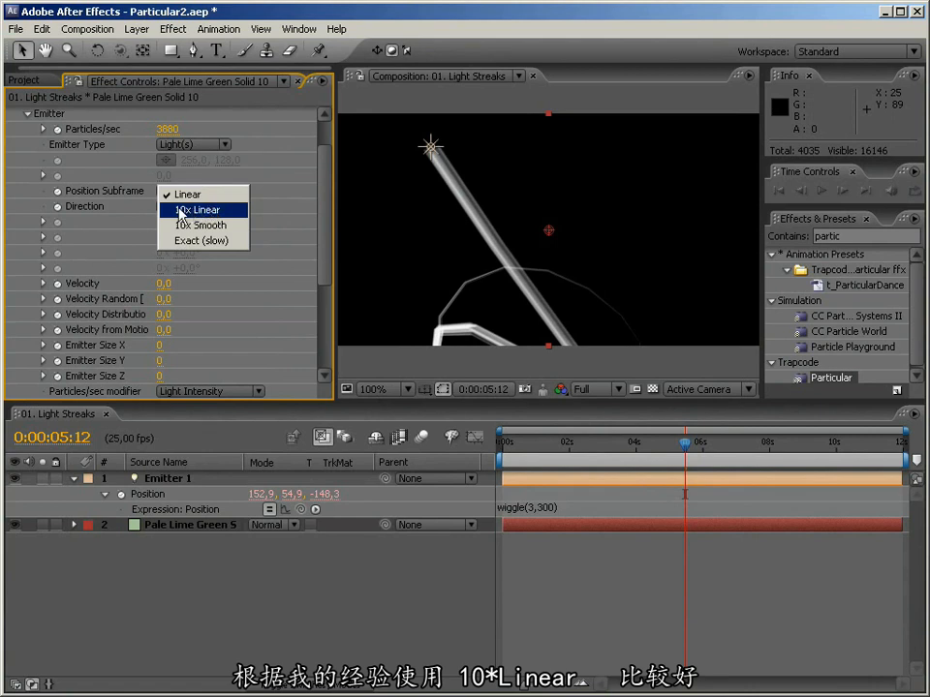
left_click(226, 212)
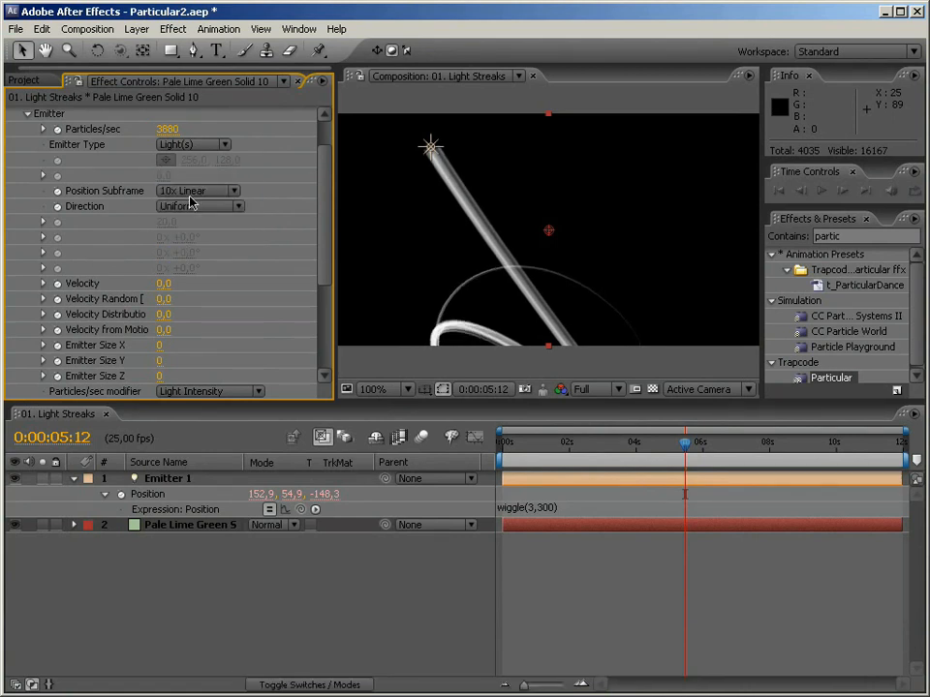
Step: Keep Position Subframe at 10x Linear and preview the streak by scrubbing to 0:00:07:17
left_click(188, 194)
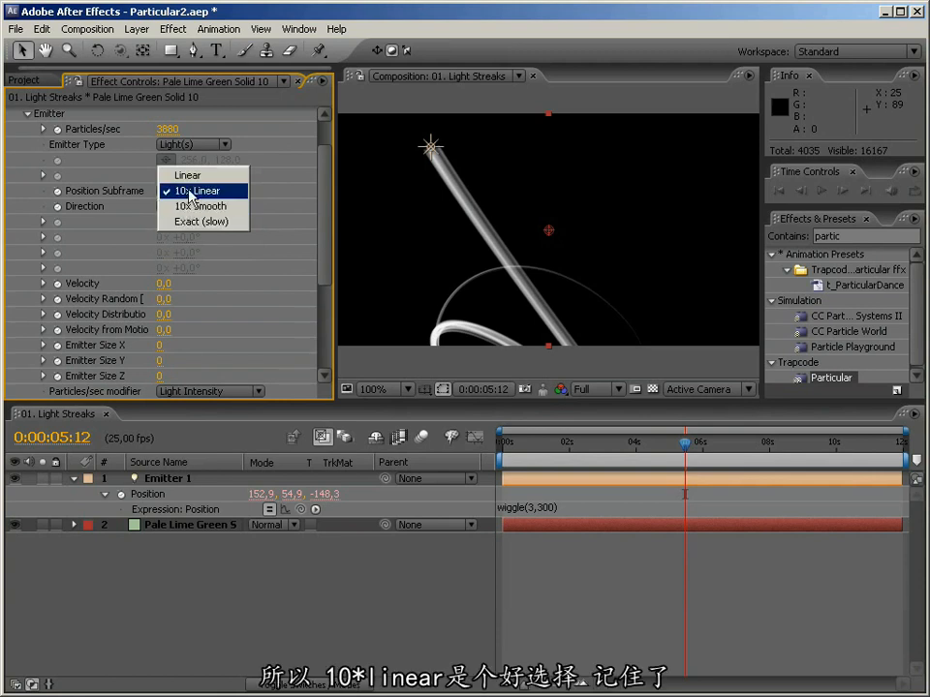
left_click(191, 195)
left_click_drag(336, 248, 229, 247)
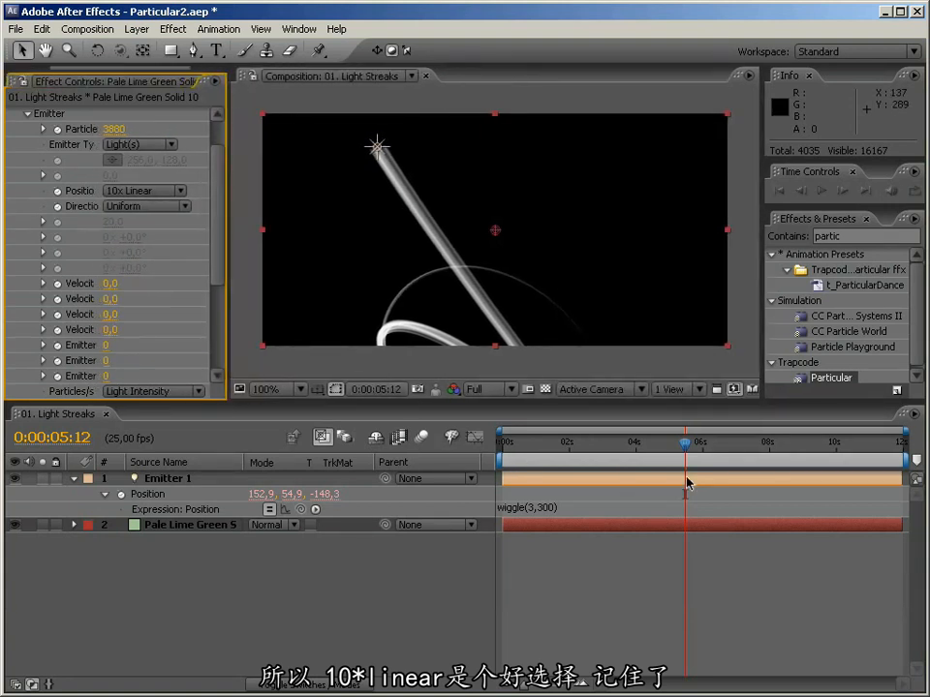
mouse_move(686, 443)
left_mouse_down()
mouse_move(781, 450)
mouse_move(761, 449)
left_mouse_up()
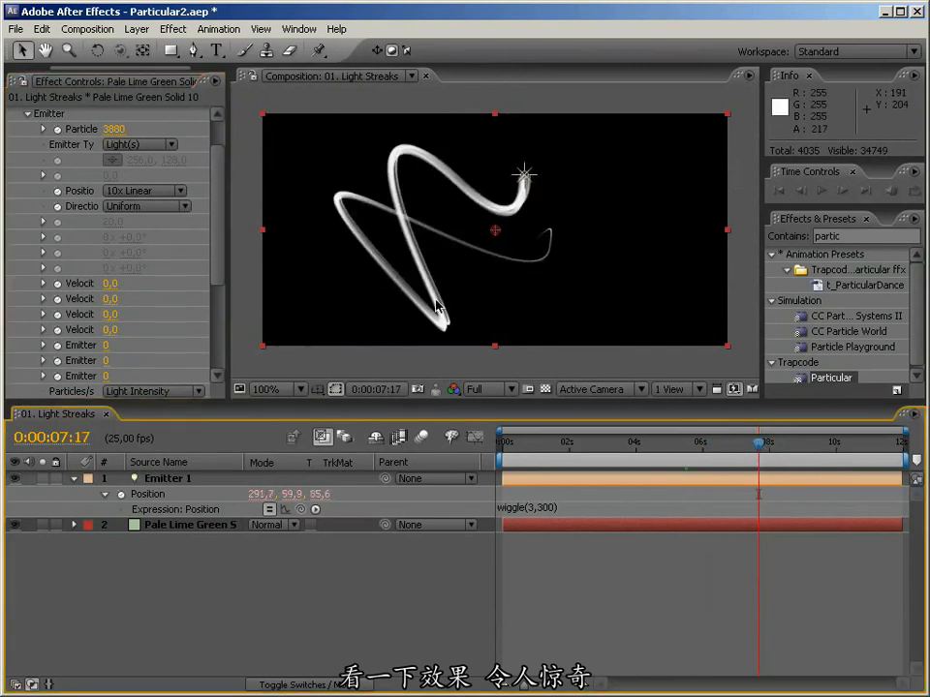
Step: Shorten the particle Life to 0.5 seconds and preview the streak by scrubbing to 0:00:06:13
scroll(222, 311, "down", 5)
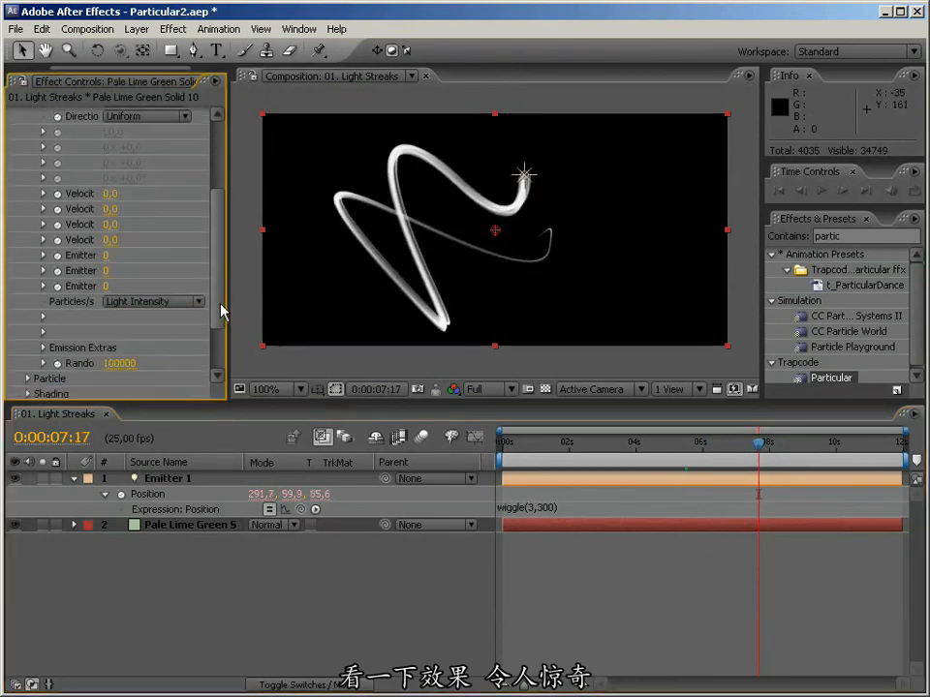
left_click(27, 299)
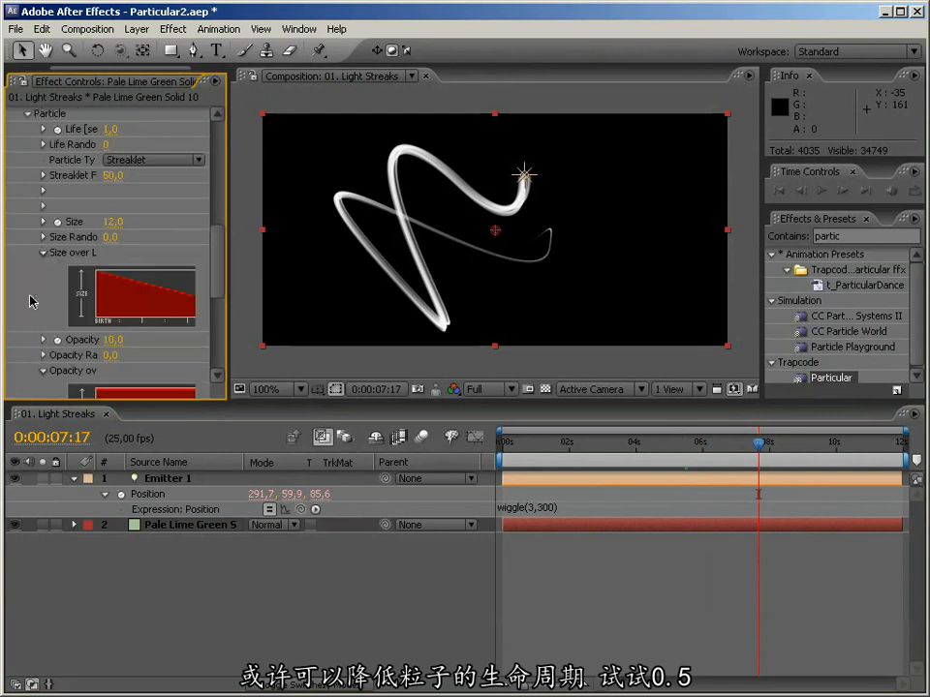
left_click(113, 130)
type("0.5")
key("Return")
left_click_drag(507, 447, 722, 447)
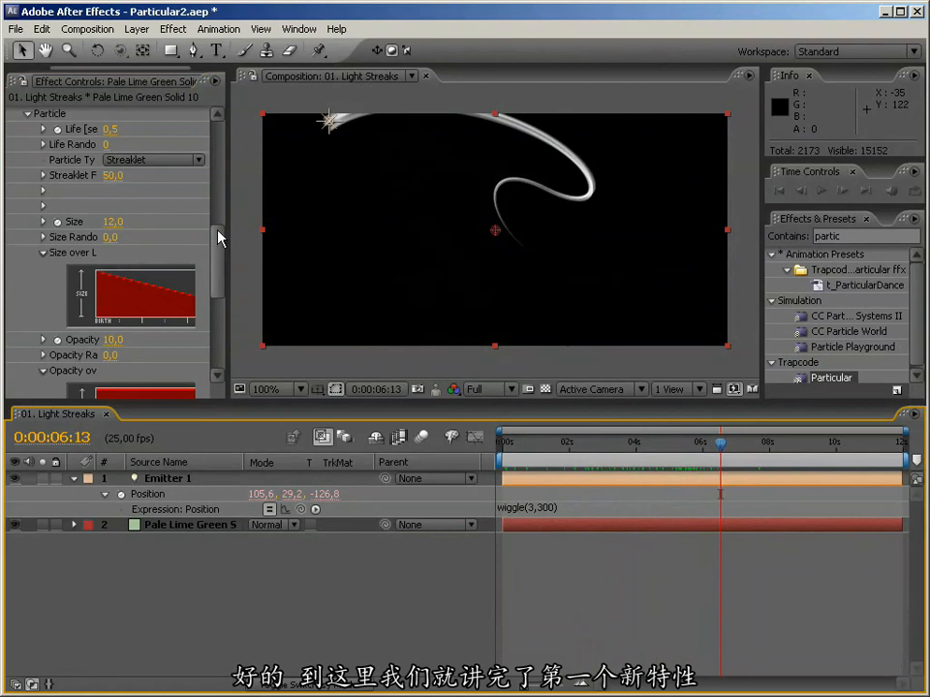
Step: Collapse the Emitter and Particle groups again, leaving the solid layer with Particular selected
scroll(218, 234, "up", 10)
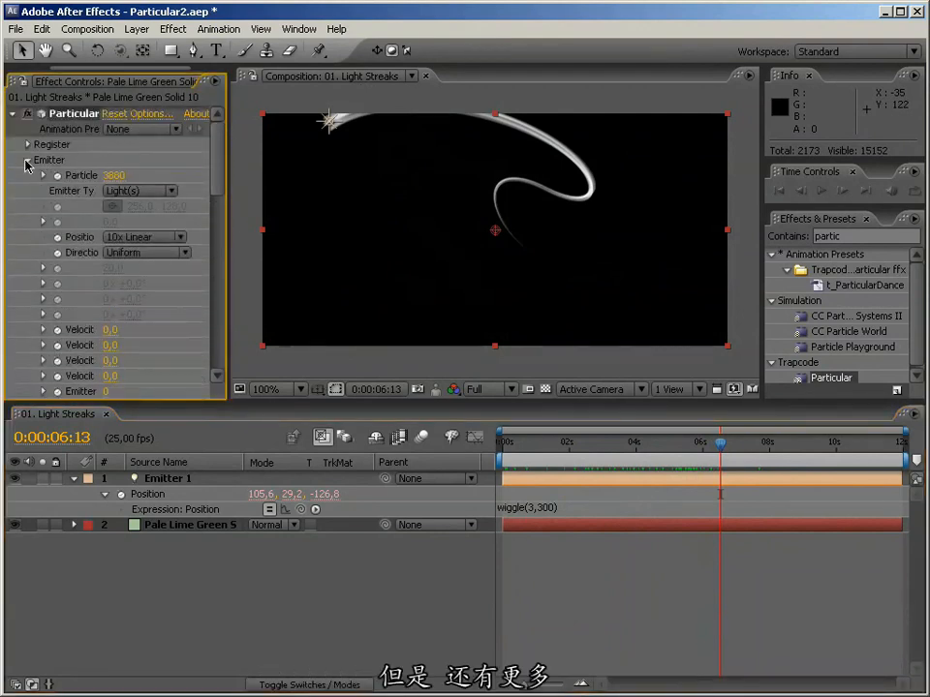
left_click(26, 160)
left_click(171, 479)
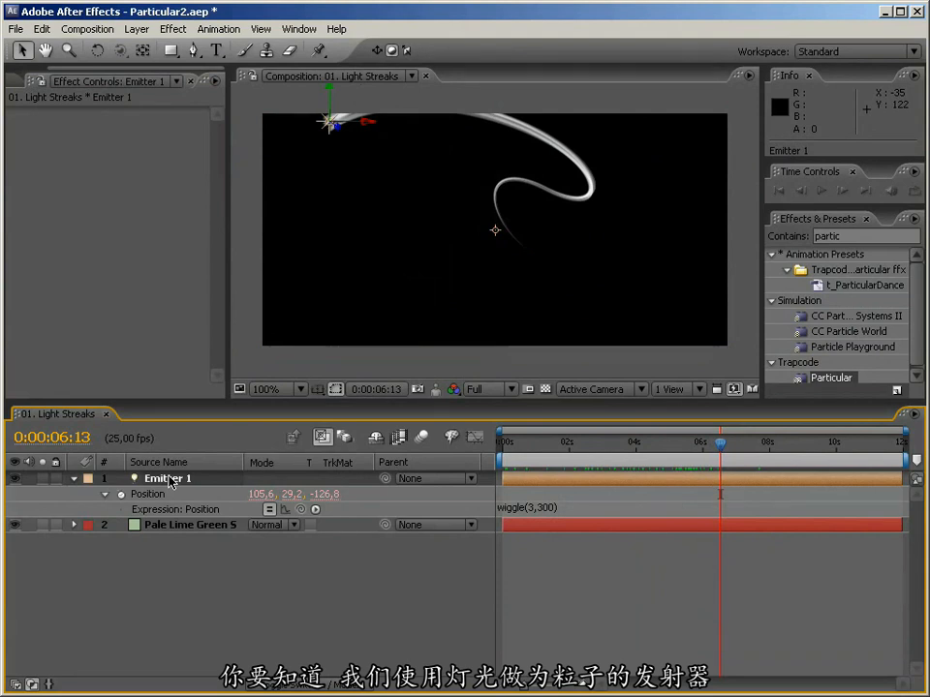
left_click(171, 529)
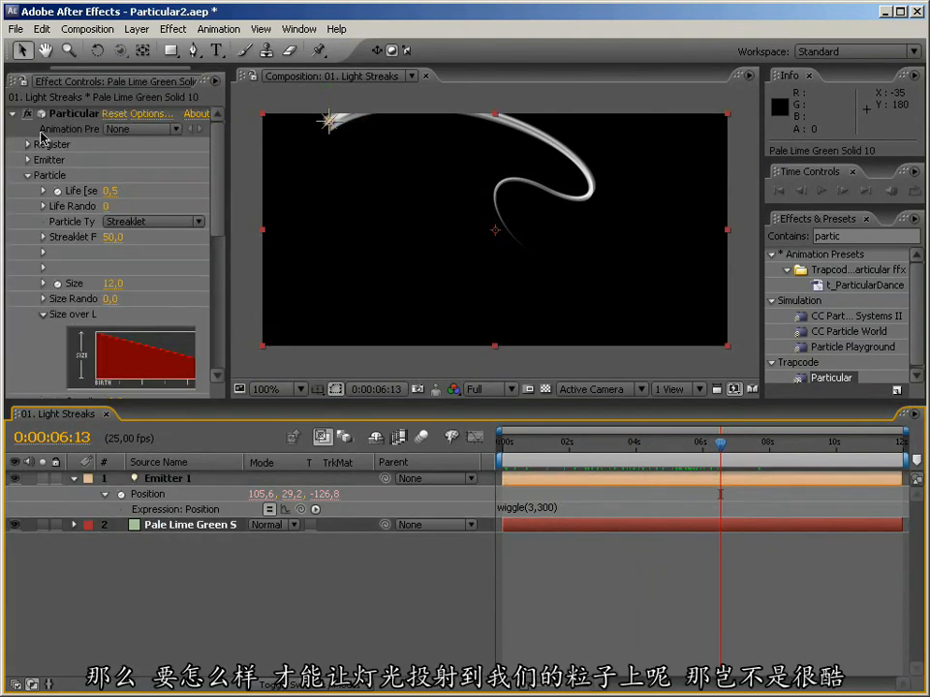
left_click(28, 176)
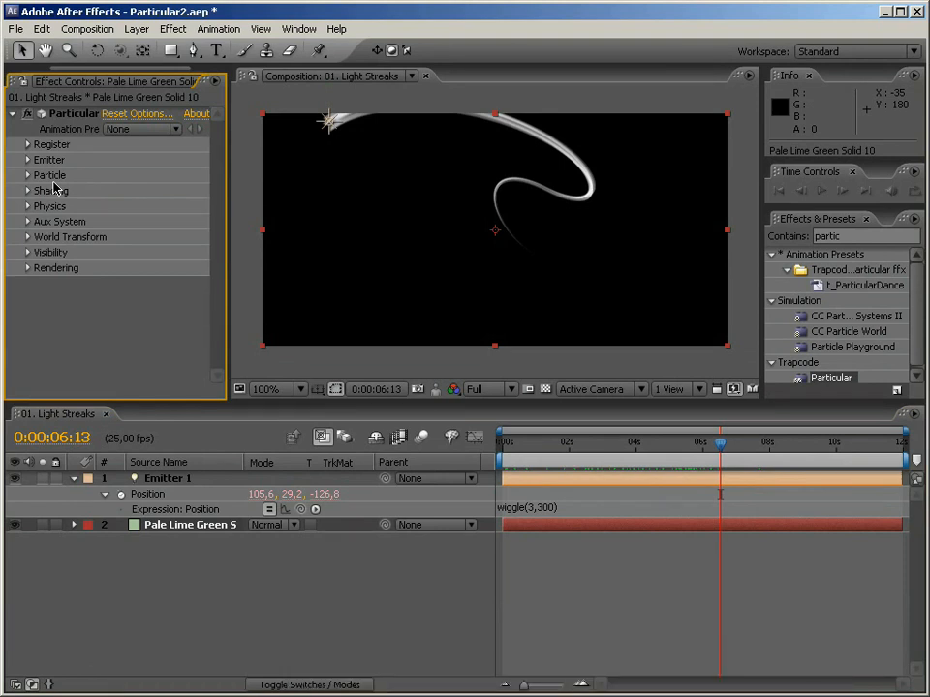
Step: Expand Particular's Shading group and turn Shading on
left_click(27, 190)
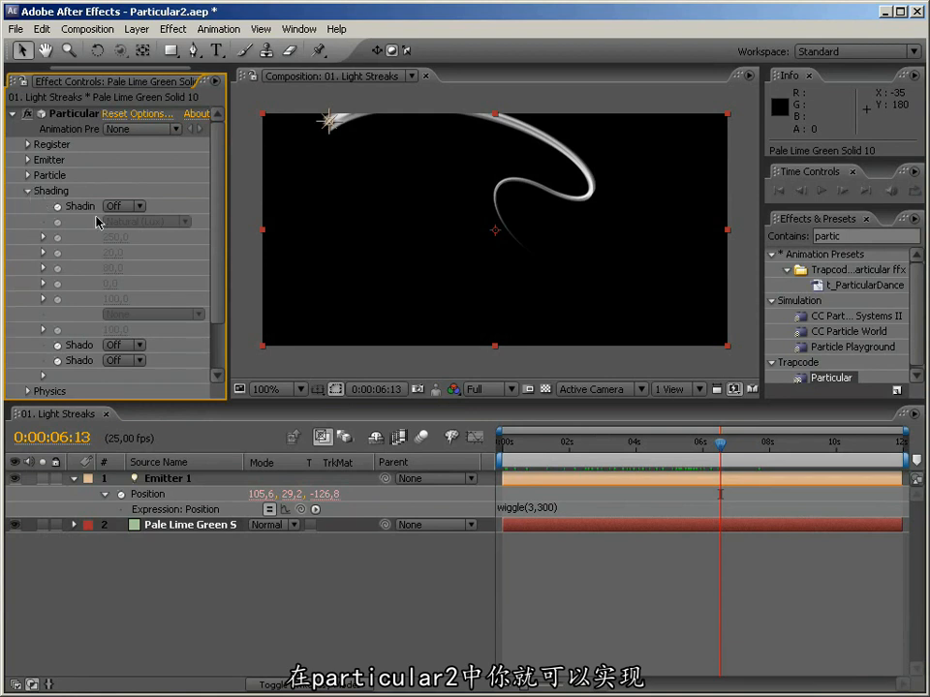
left_click_drag(227, 218, 283, 217)
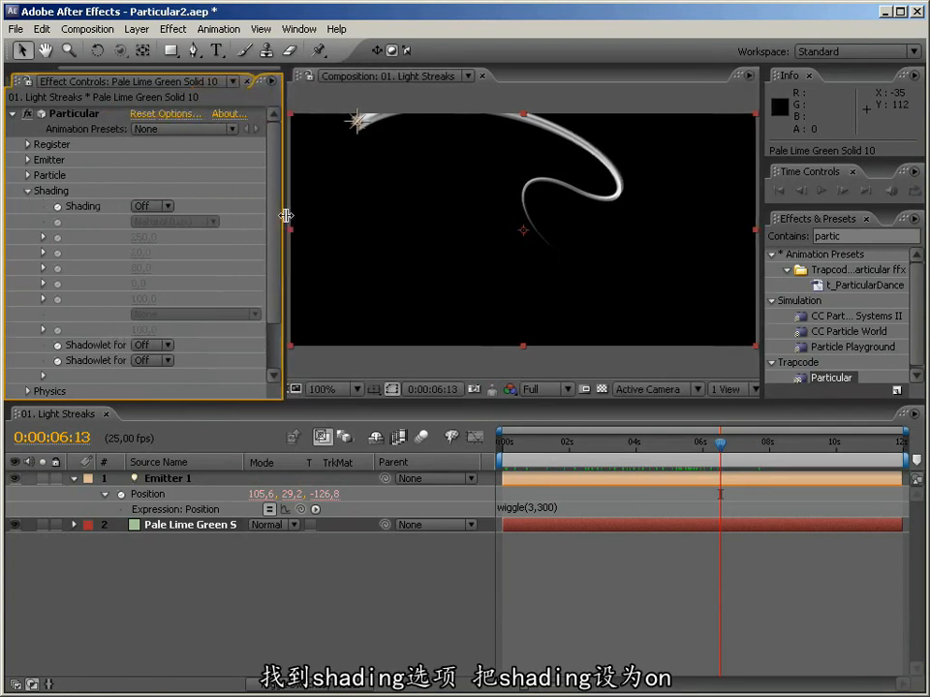
left_click(150, 207)
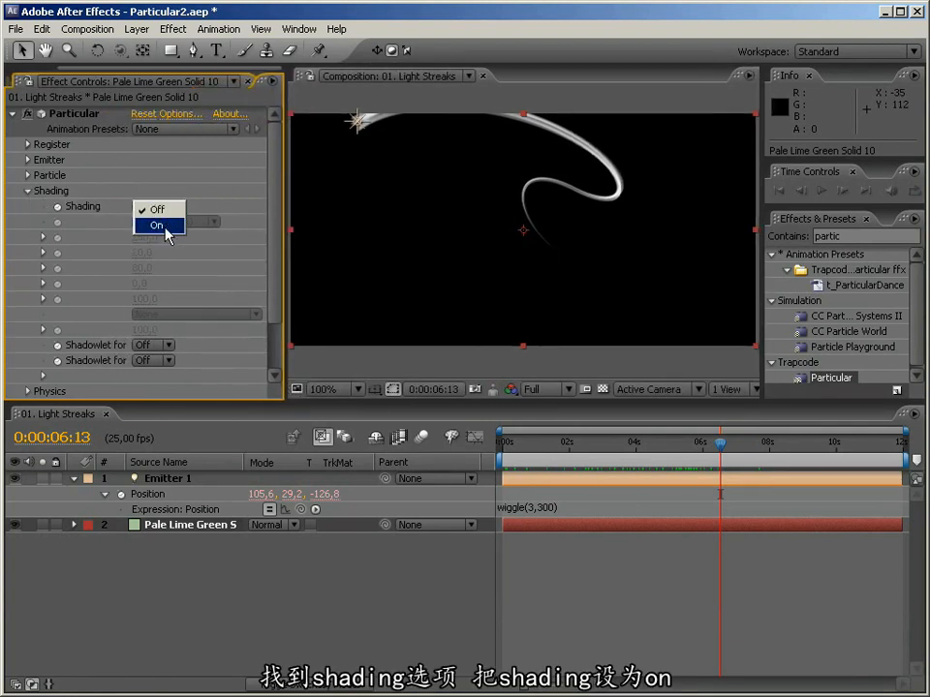
left_click(167, 225)
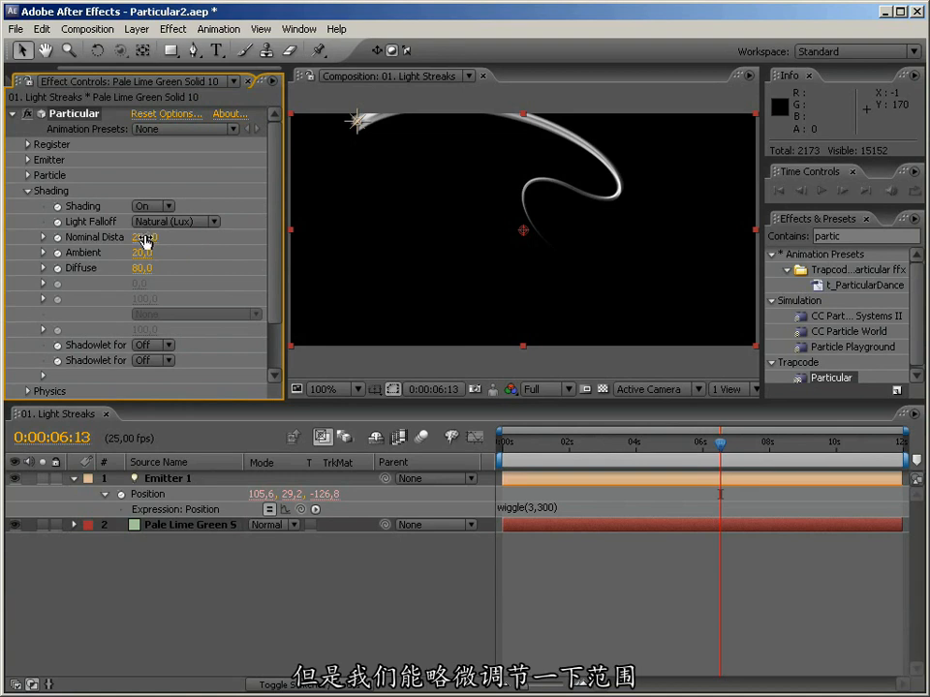
Step: Set the shading Nominal Distance to 120, keep Light Falloff at Natural (Lux), and preview the streak by scrubbing to 0:00:06:09
left_click_drag(133, 237, 134, 236)
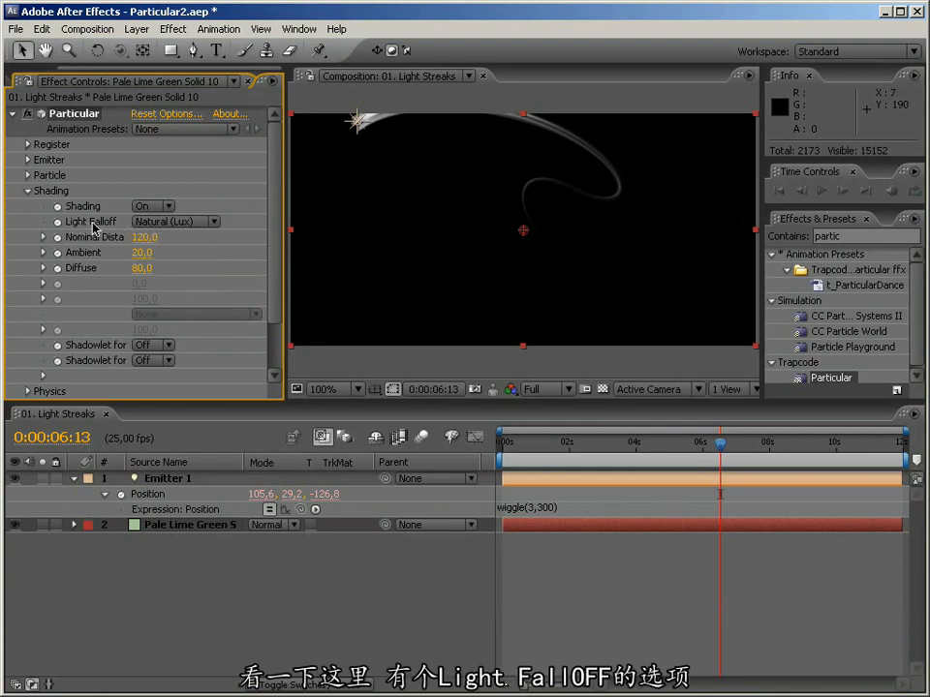
left_click(184, 224)
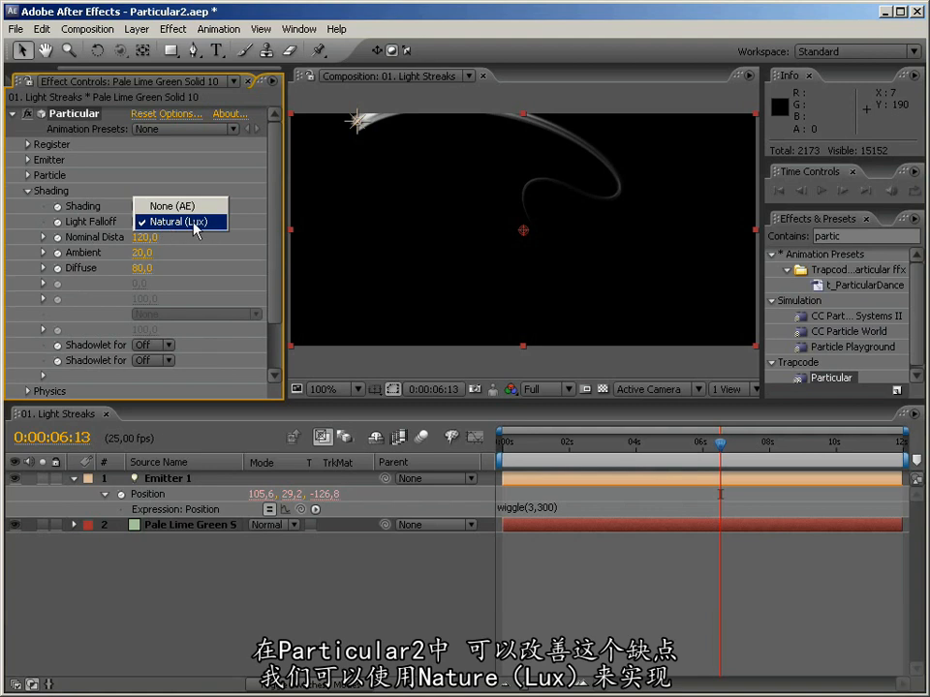
left_click(205, 222)
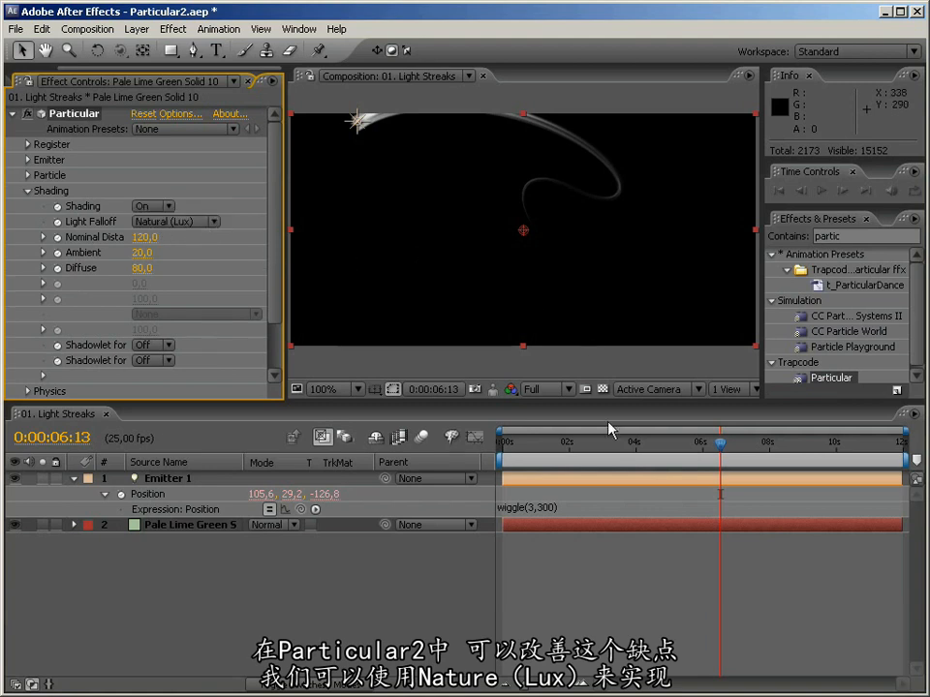
left_click_drag(625, 446, 714, 435)
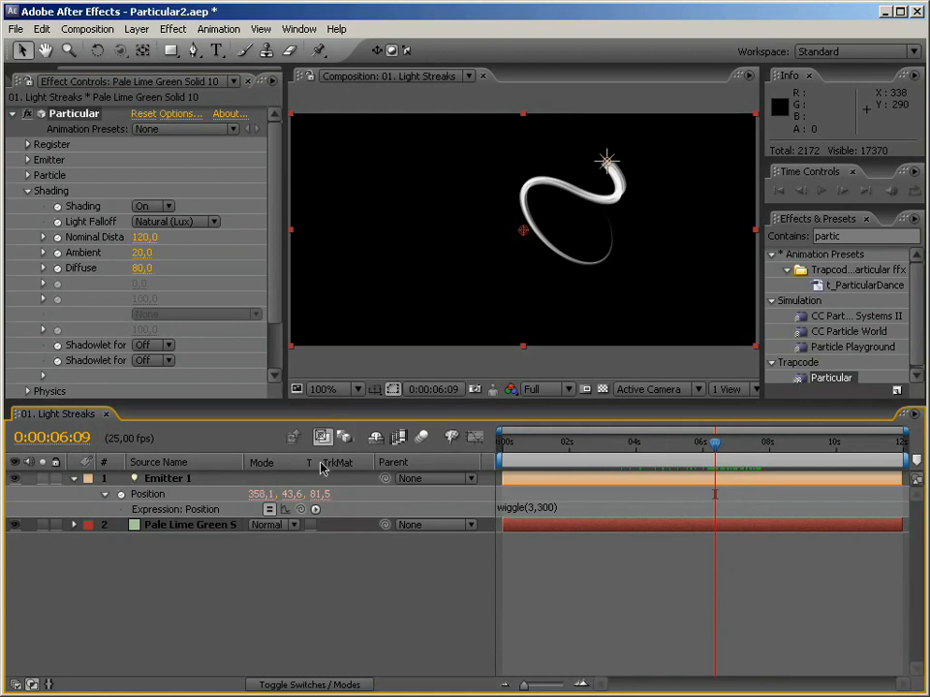
Step: Change the Emitter 1 light's color to cyan (00F0FF) in its Light Options
double_click(75, 479)
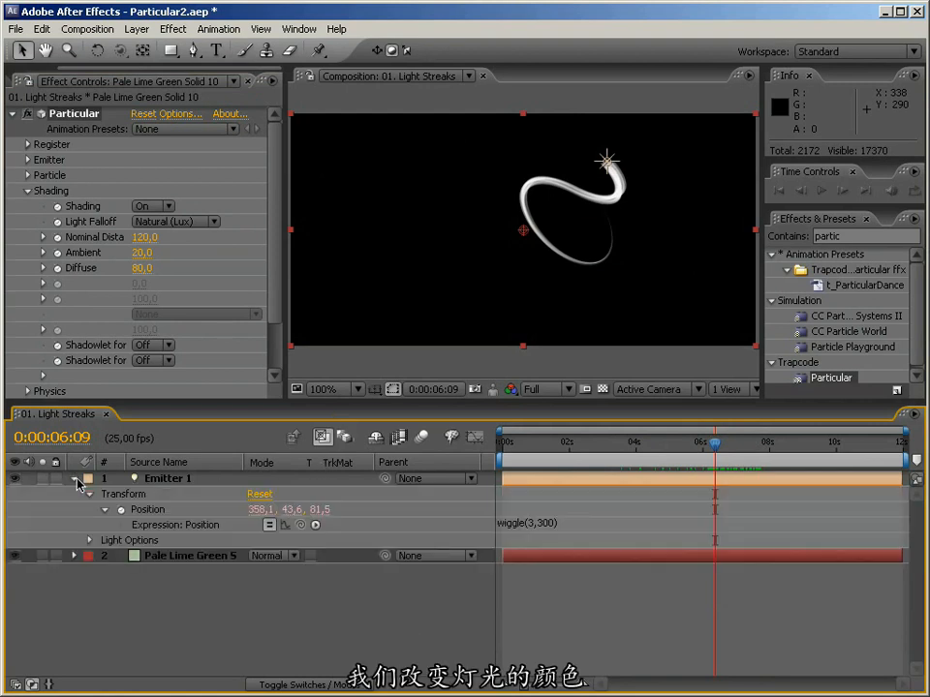
left_click(86, 541)
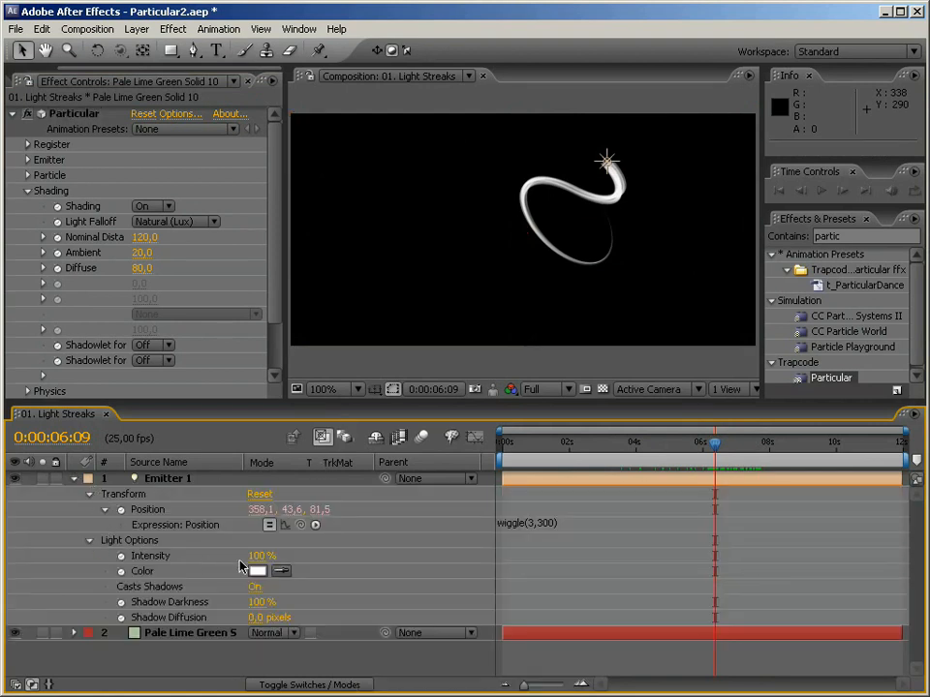
left_click(257, 570)
left_click_drag(482, 370, 483, 312)
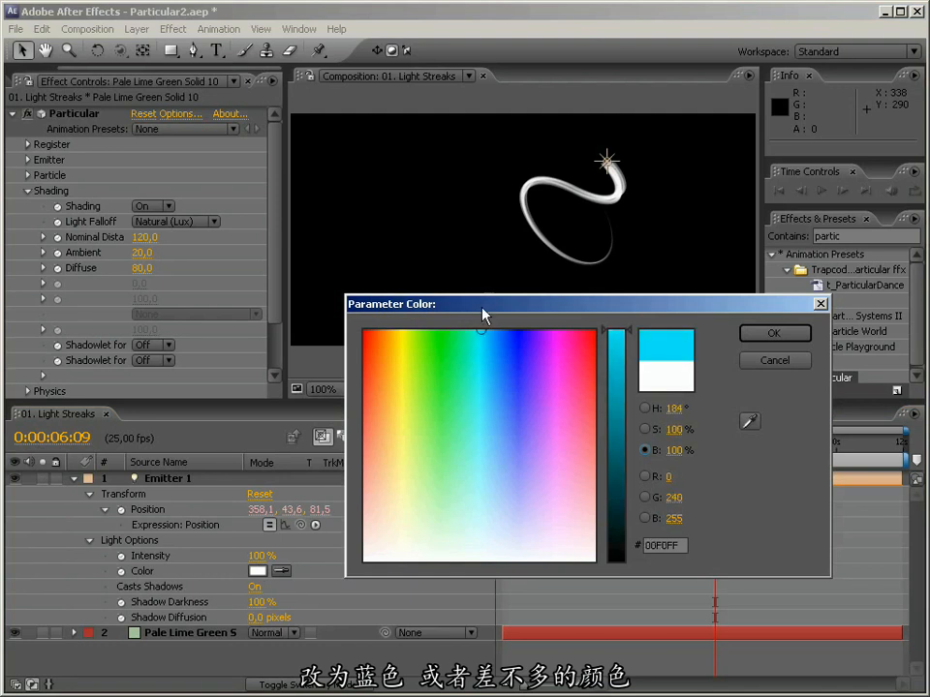
left_click(773, 335)
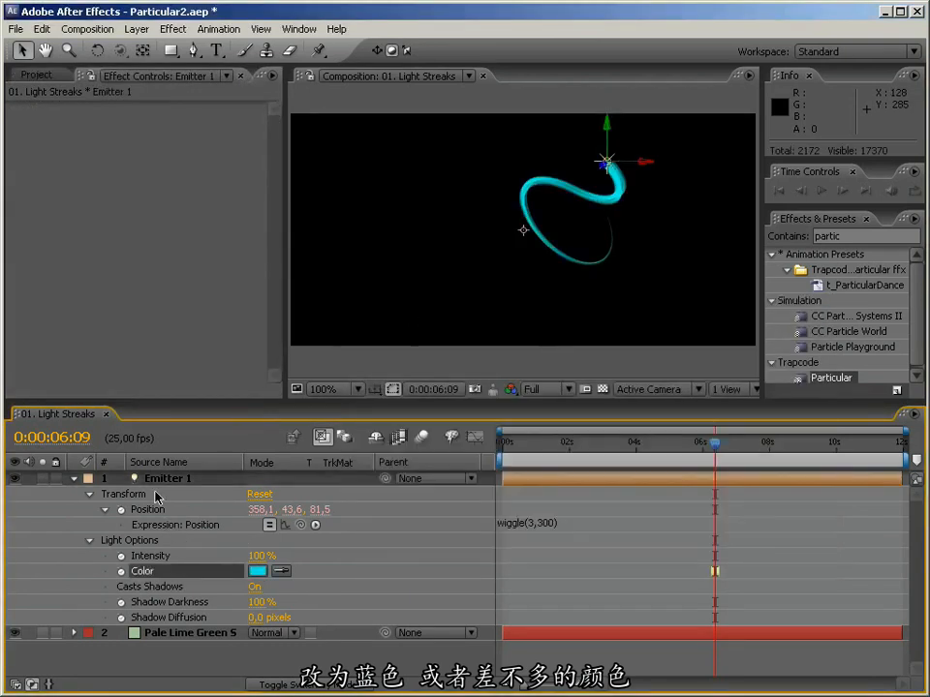
Step: Set Particular's particle Color on the solid layer to a soft blue, about 599FFF
left_click(179, 634)
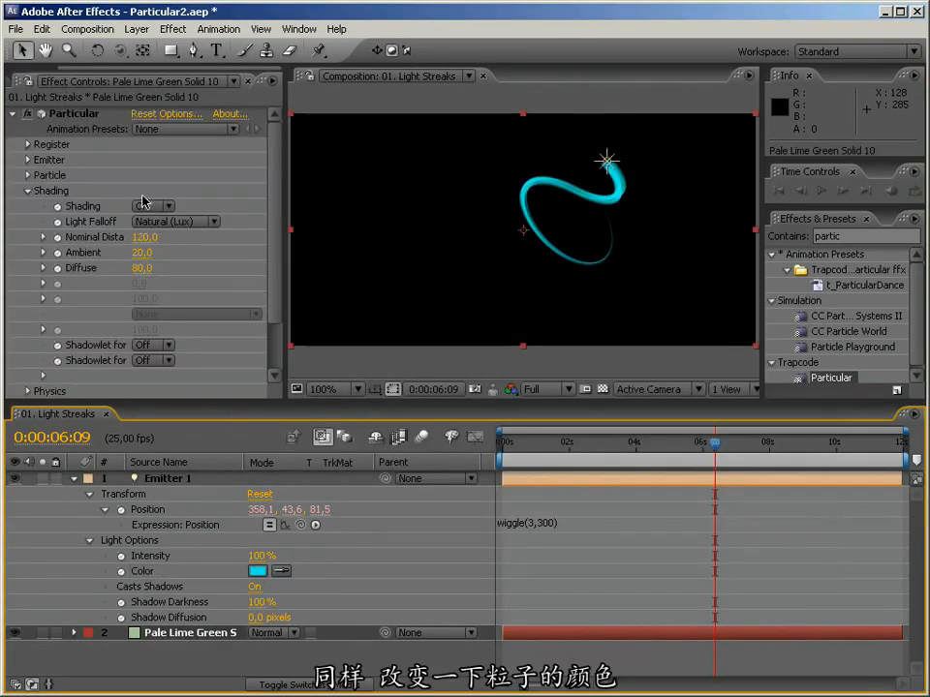
left_click(28, 191)
left_click(28, 175)
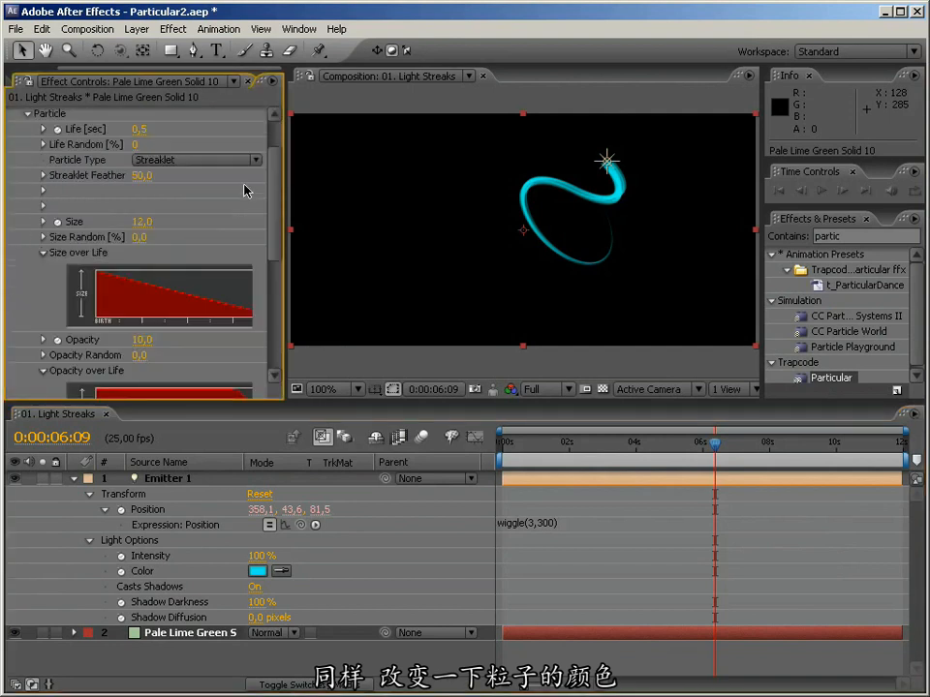
left_click_drag(274, 209, 274, 274)
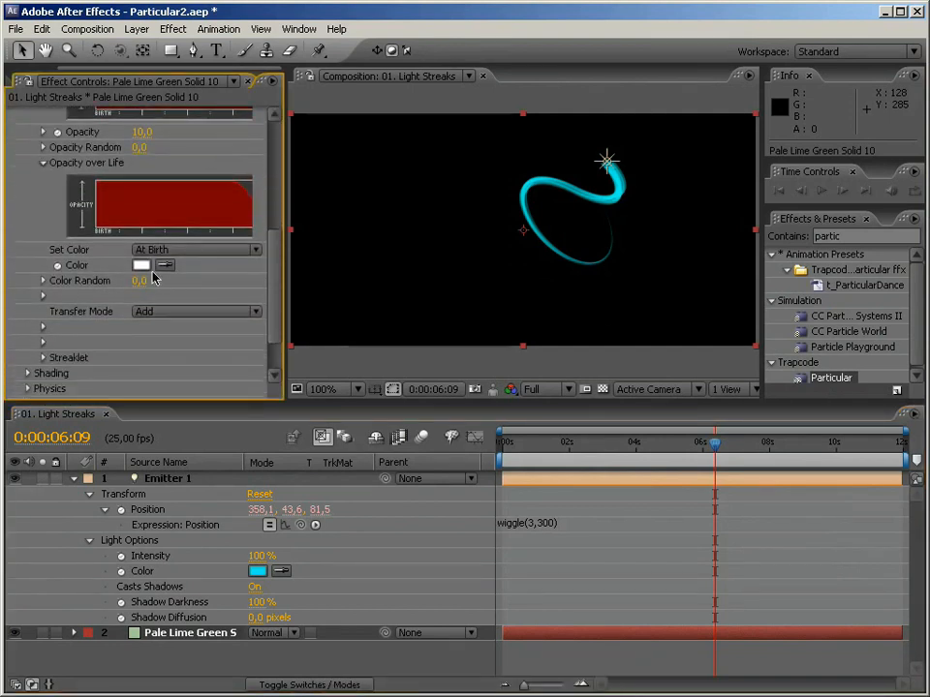
left_click(141, 264)
left_click(501, 411)
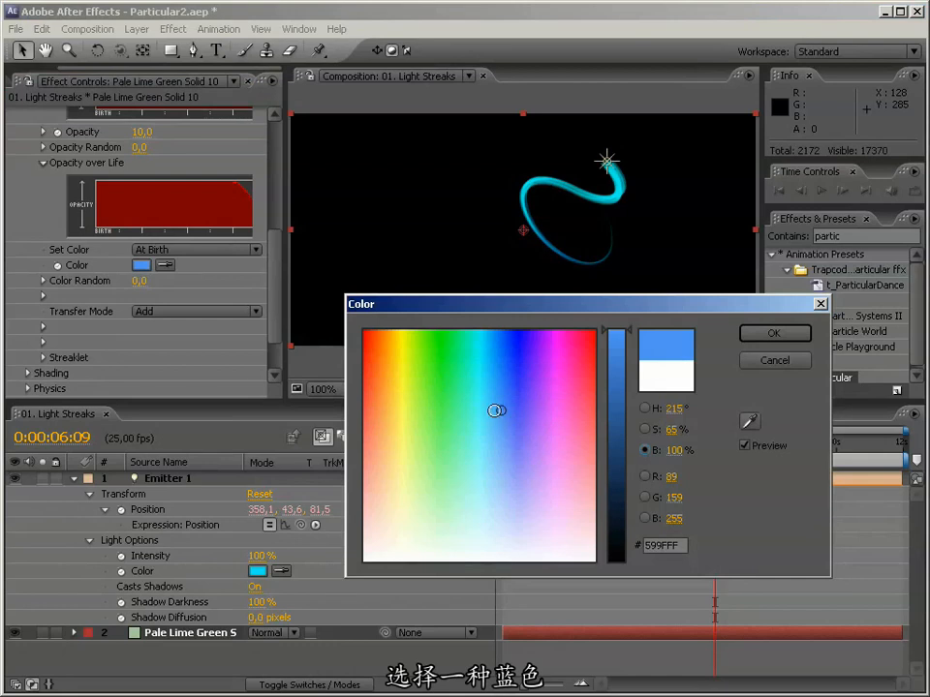
left_click(774, 334)
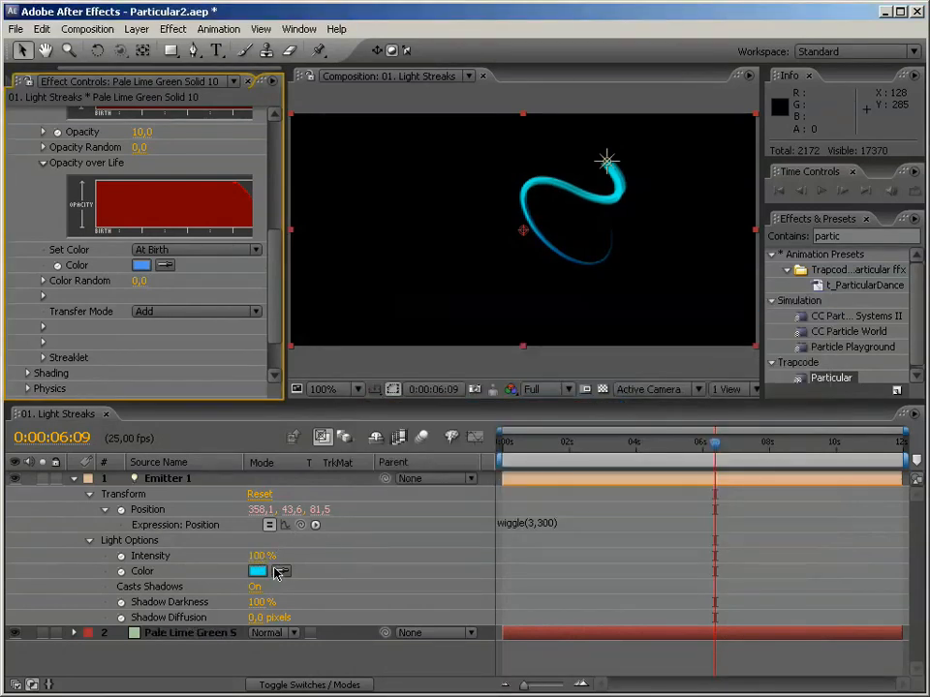
Step: Lower the Emitter 1 light's Intensity to 30% and run a RAM preview of the streak from the start
mouse_move(252, 560)
left_mouse_down()
mouse_move(172, 554)
mouse_move(184, 549)
left_mouse_up()
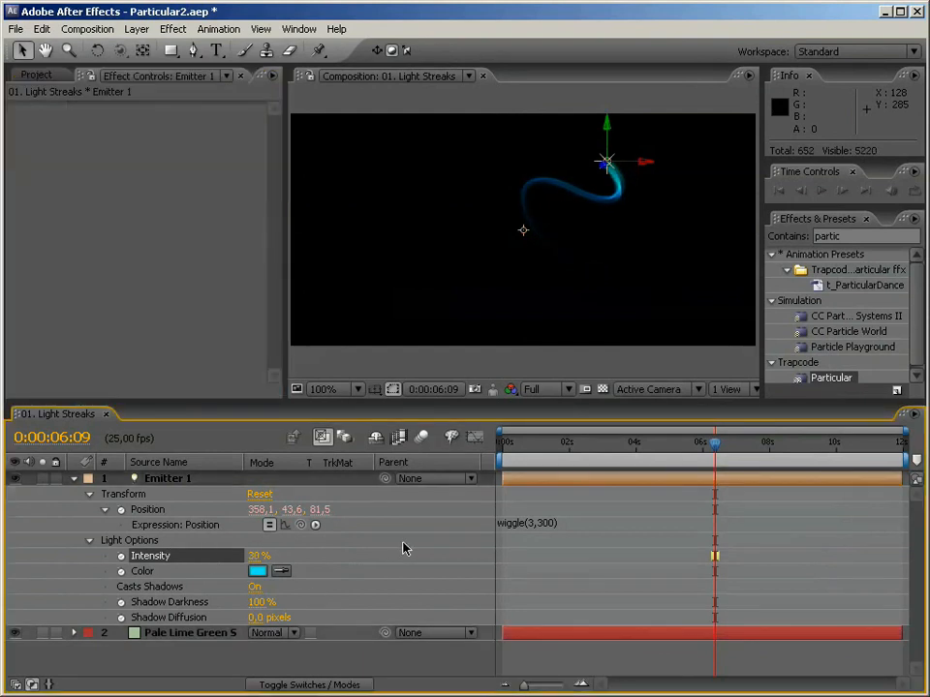
left_click(504, 441)
key("KP_0")
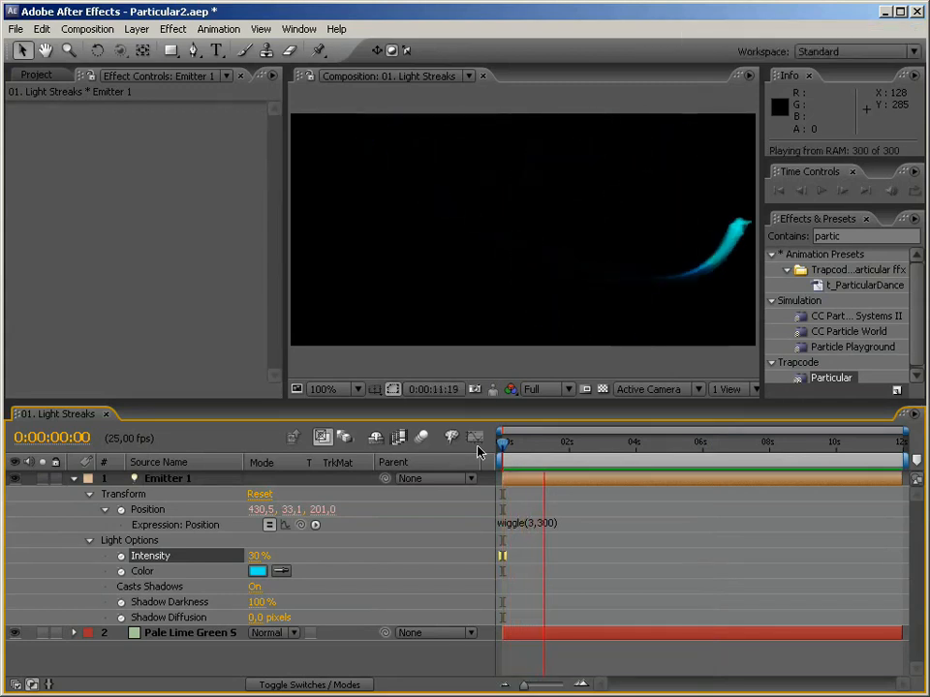
key("KP_0")
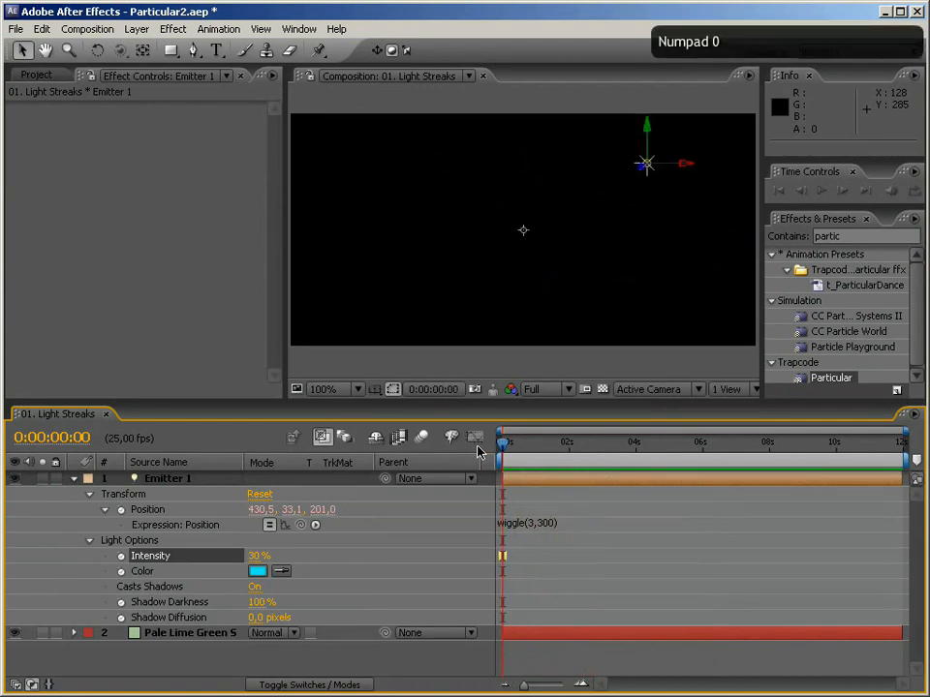
Step: Move to 0:00:05:10 and change the light's Position expression to wiggle(1,300)
left_click_drag(639, 439, 681, 441)
left_click(556, 523)
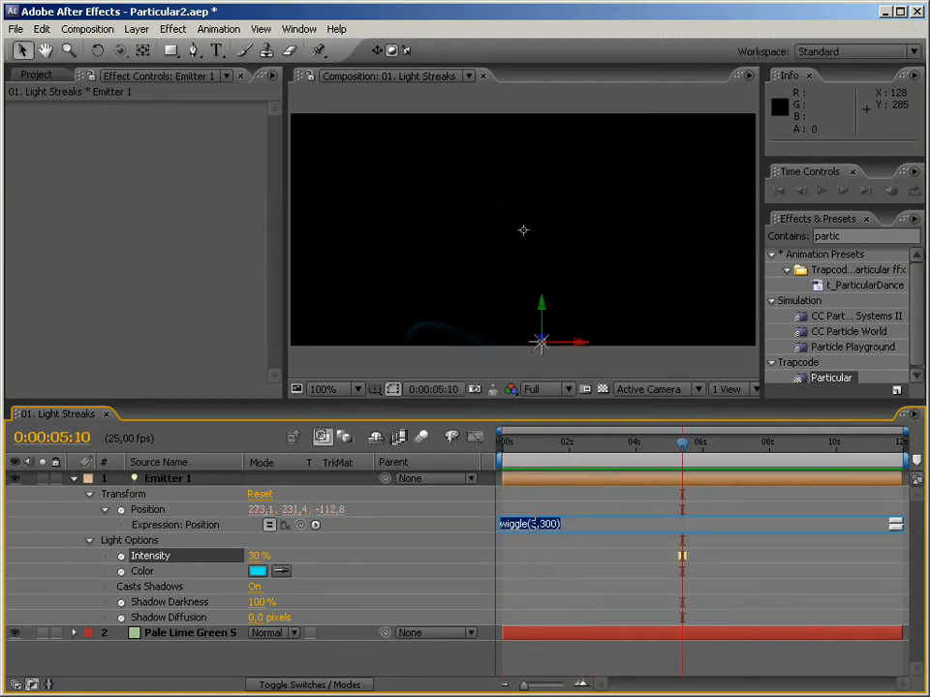
key("BackSpace")
type("1")
key("KP_Enter")
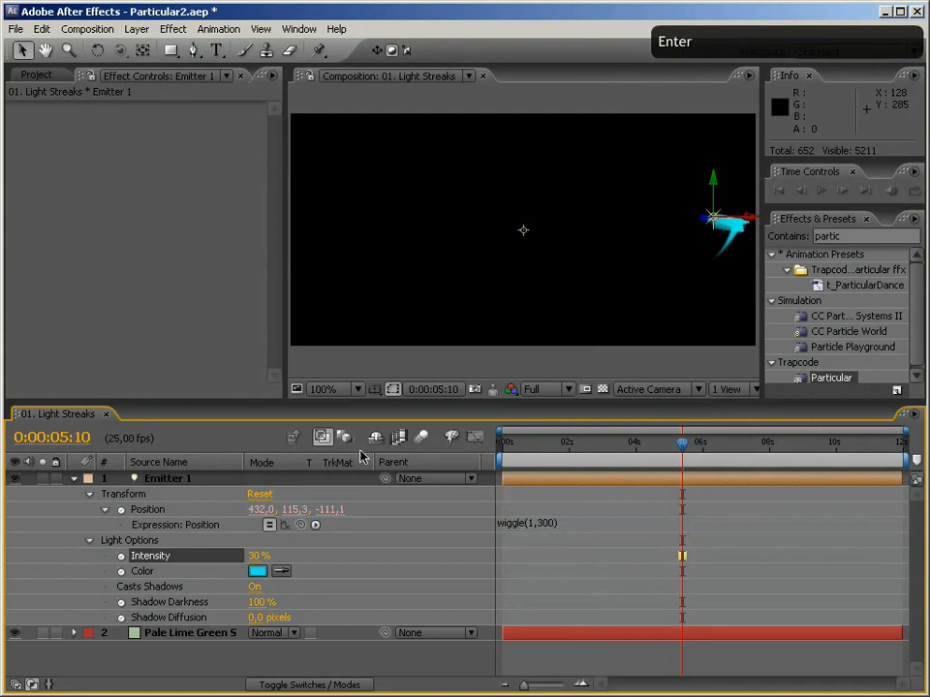
Step: Set the particle Life to 1 second on the solid layer and run a RAM preview of the slower streak
left_click(189, 635)
left_click(140, 191)
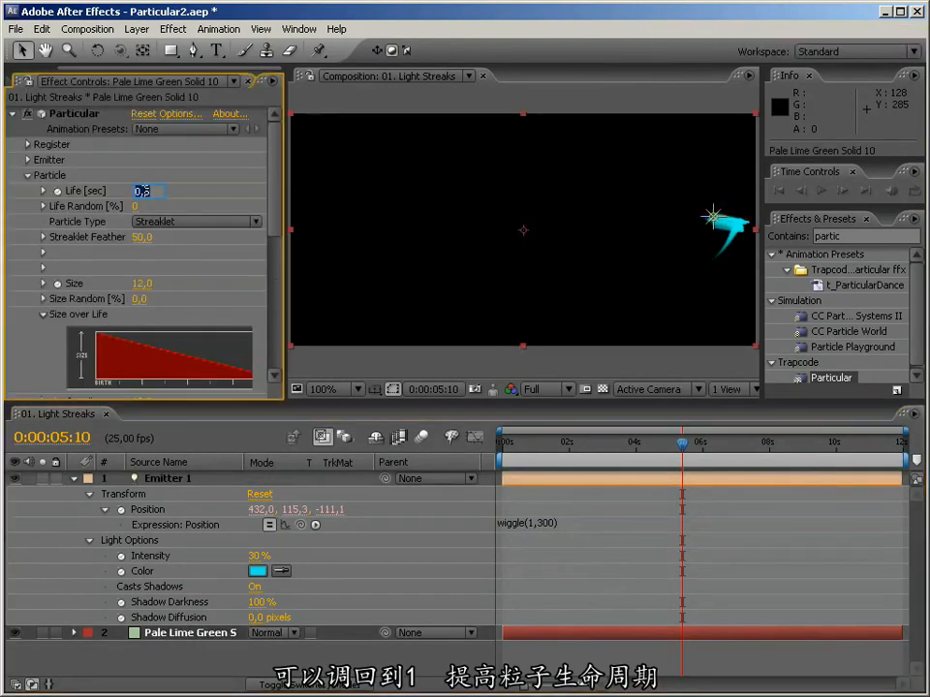
type("1")
key("Return")
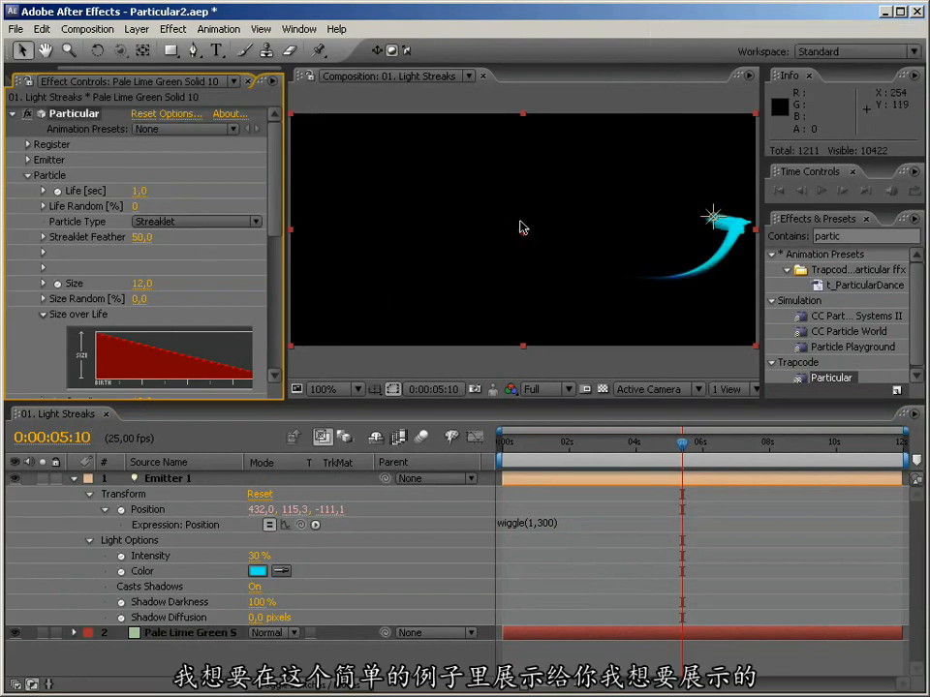
left_click_drag(581, 443, 524, 446)
key("KP_0")
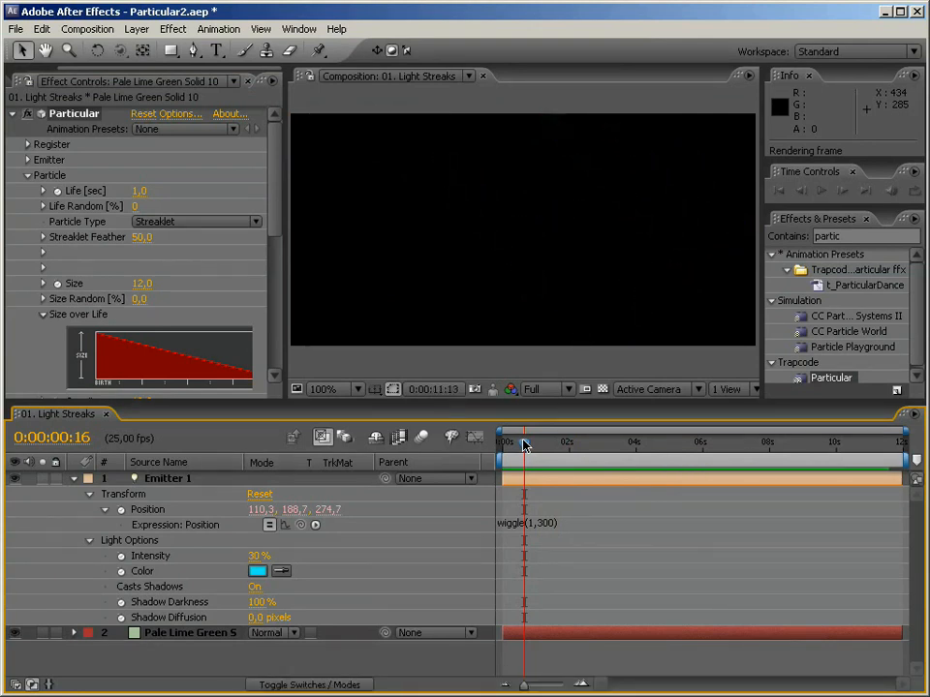
key("KP_0")
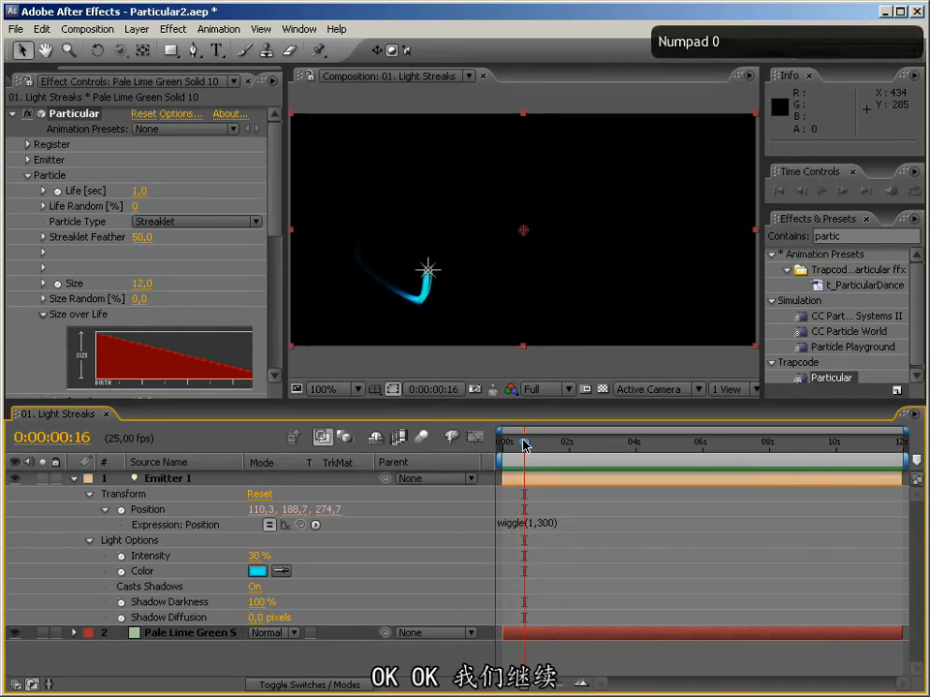
Step: Create a new composition from dark_alley.jpg in the project's Sources folder
left_click_drag(168, 69, 104, 68)
left_click(36, 85)
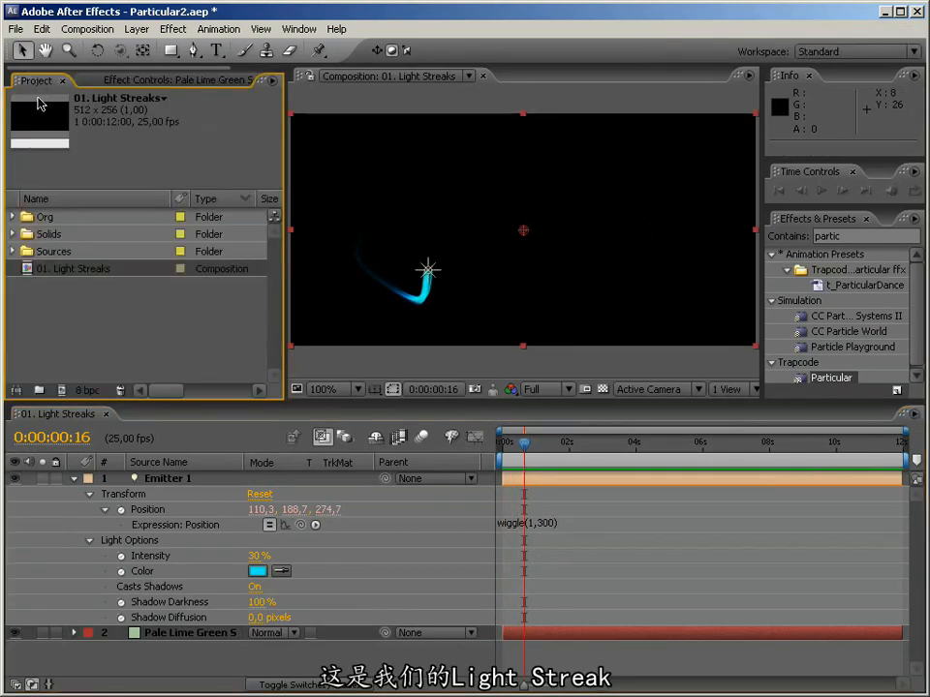
left_click(21, 340)
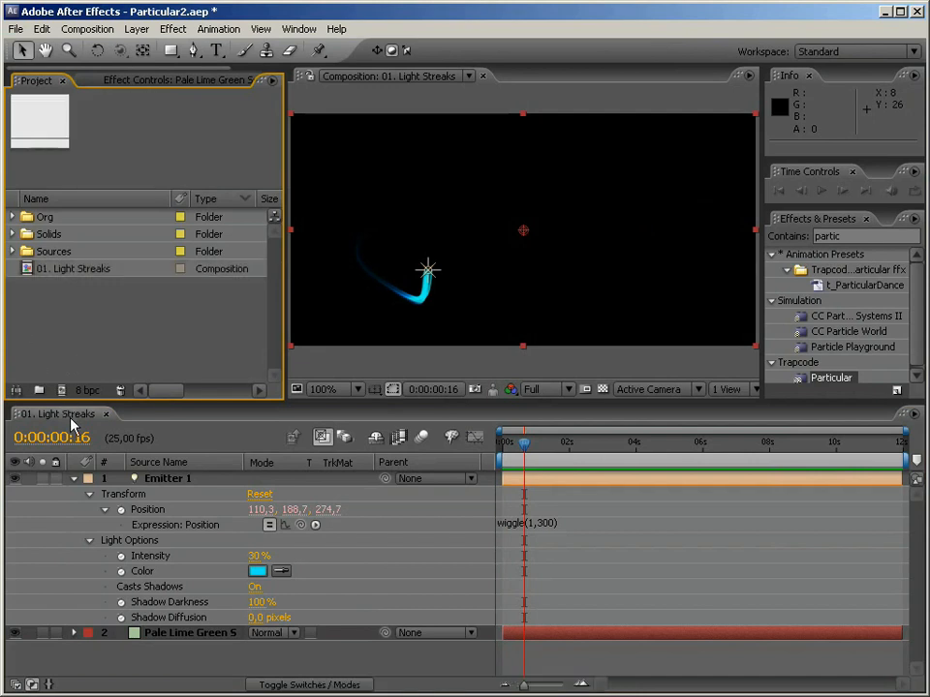
left_click(11, 251)
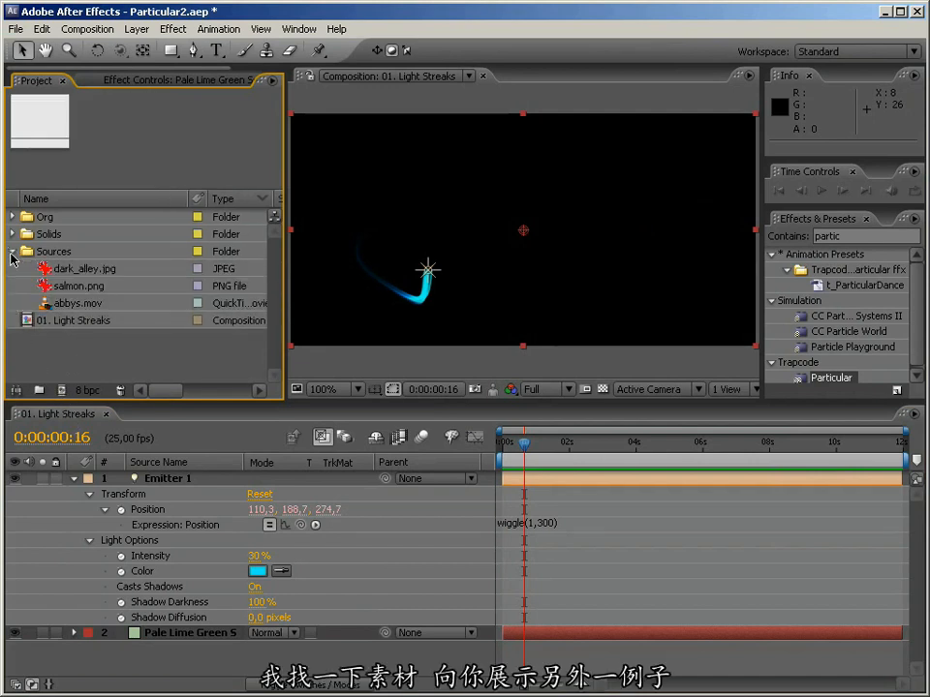
left_click_drag(83, 269, 63, 390)
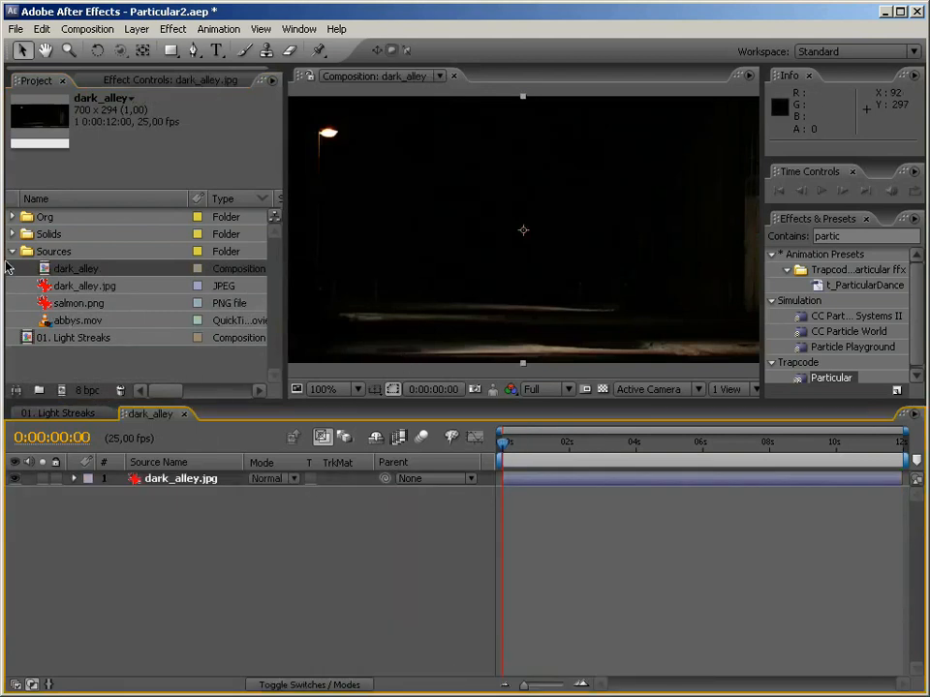
Step: Move the dark_alley composition out of the Sources folder to the project root and rename it "02. Dark Alley"
left_click(12, 252)
left_click(11, 252)
left_click_drag(64, 268, 87, 361)
left_click(13, 252)
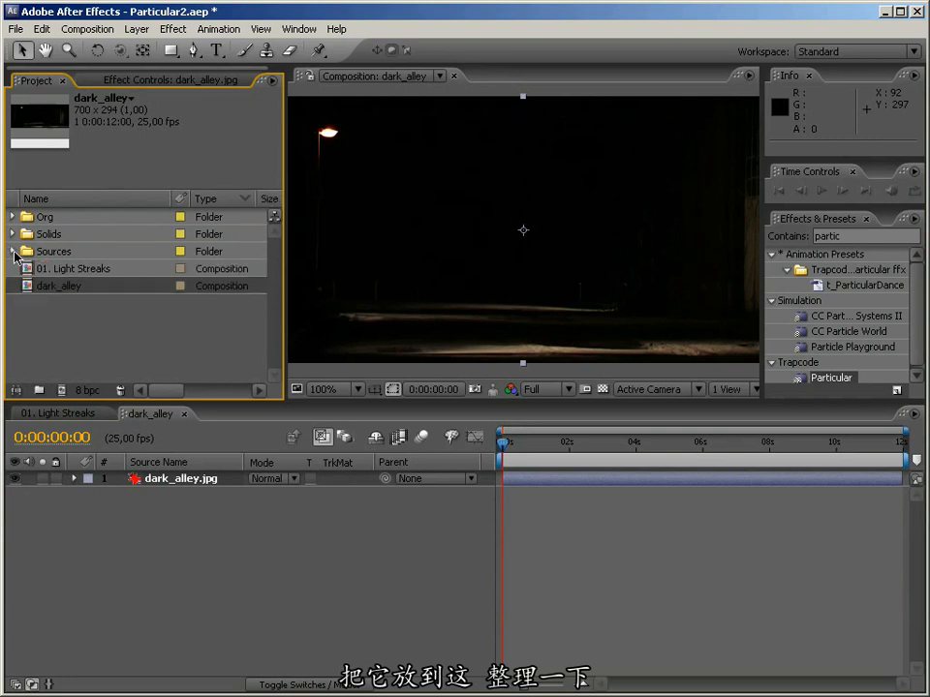
key("Return")
type("02")
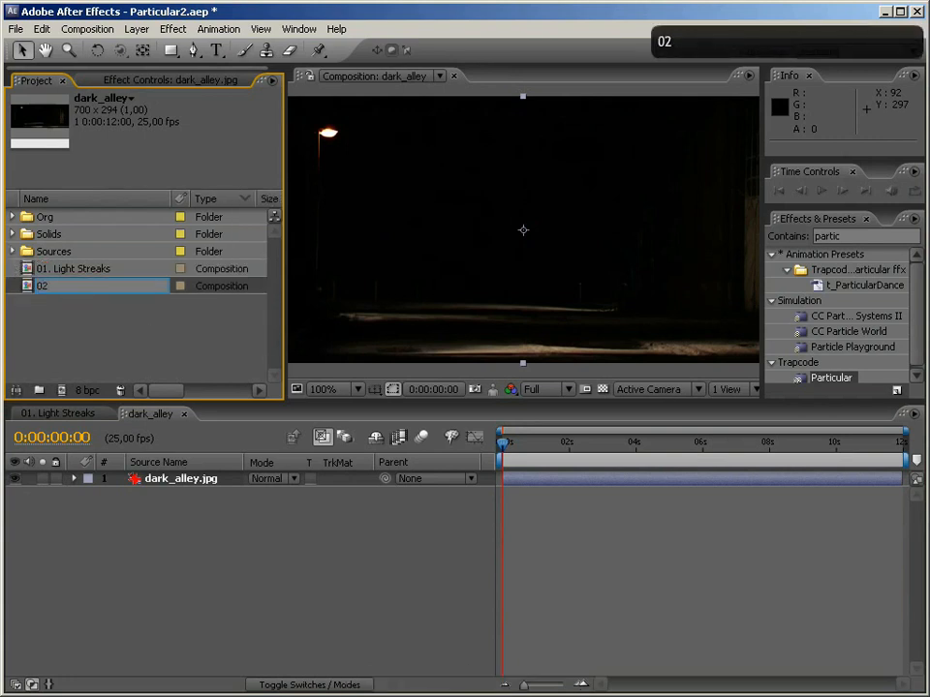
type(". Dark Alley")
key("Return")
Step: Enlarge the composition view and add a comp-size 700 x 294 pixel solid above the dark_alley.jpg layer
left_click_drag(286, 249, 90, 251)
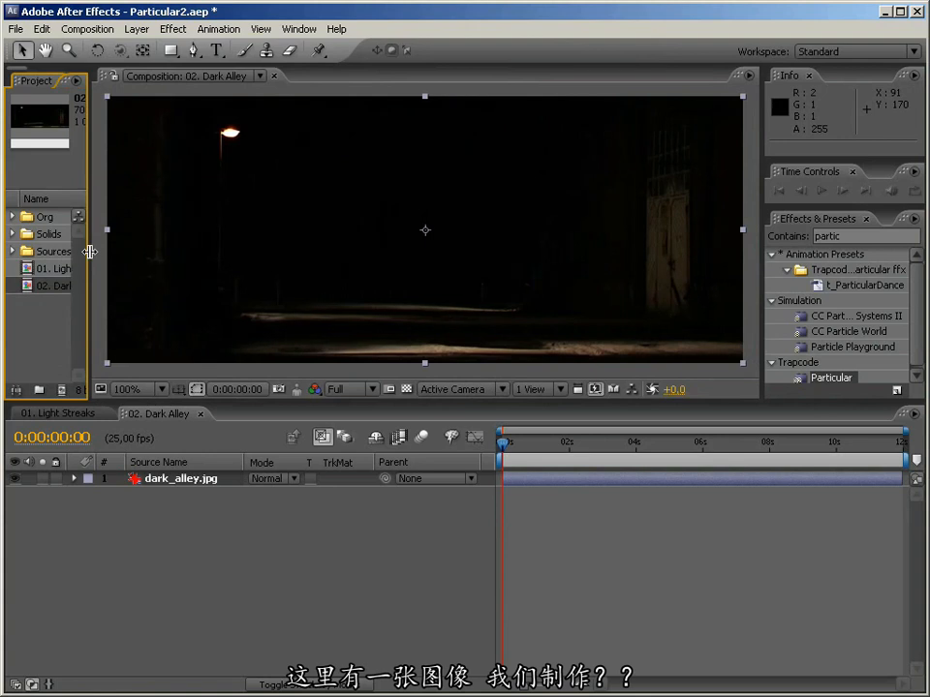
left_click(171, 531)
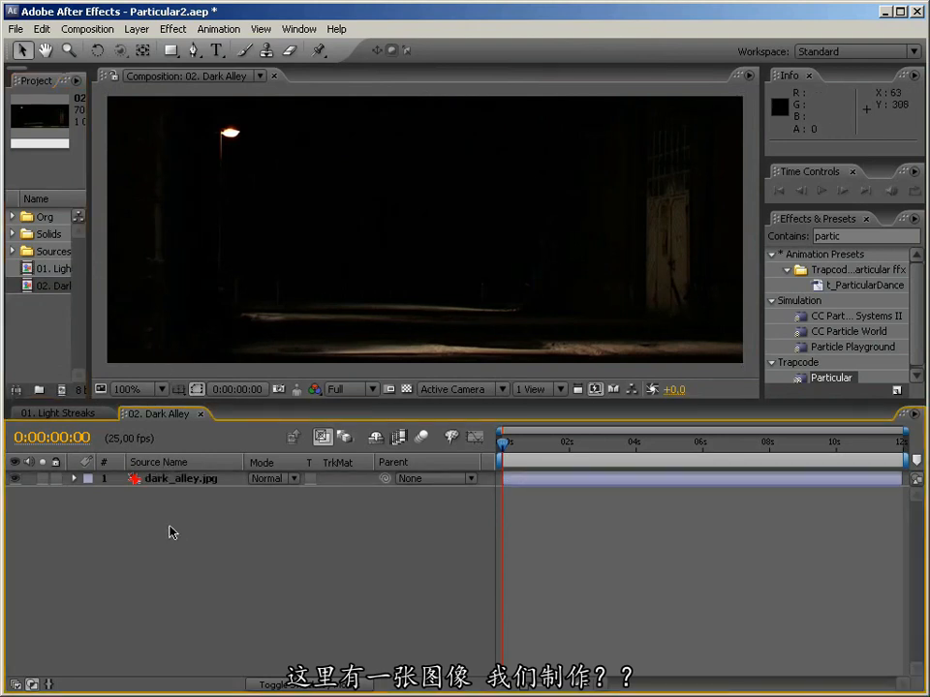
right_click(171, 532)
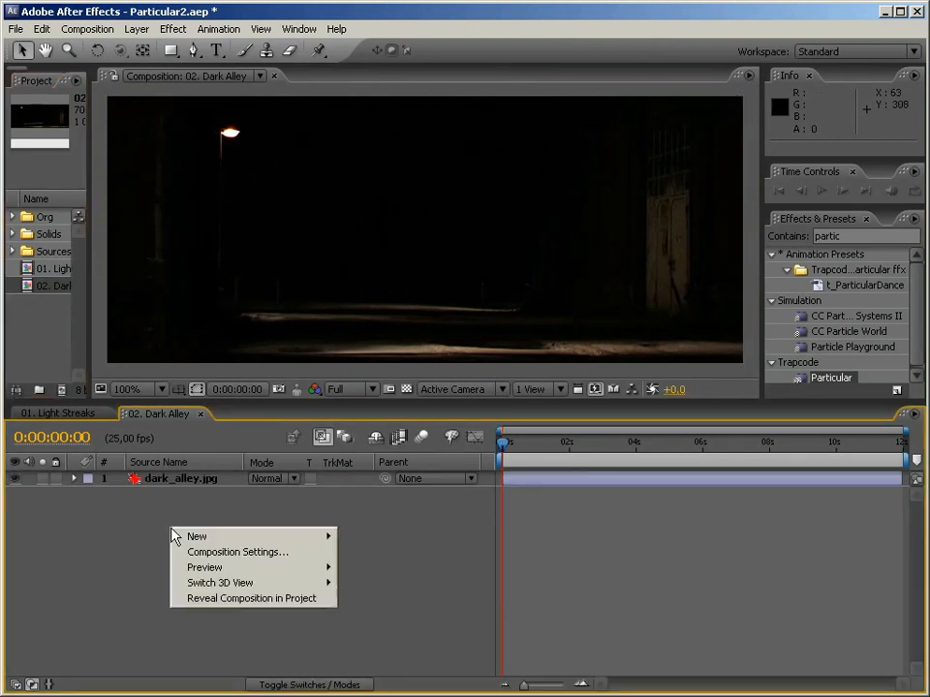
mouse_move(189, 536)
left_click(386, 576)
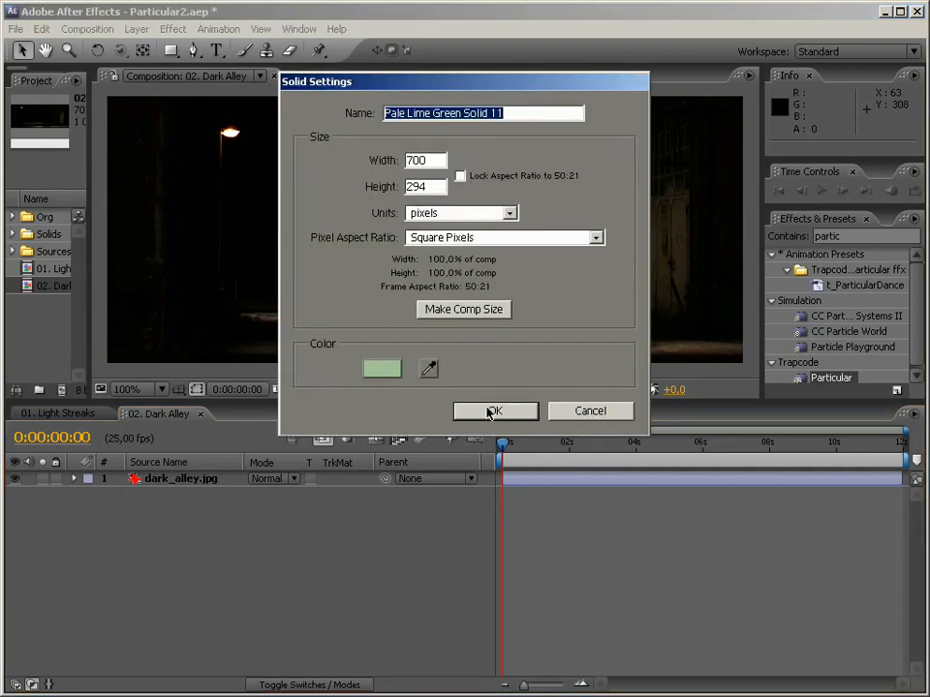
left_click(475, 310)
left_click(523, 410)
Step: Apply Particular to the new solid, preview its default particles at 0:00:01:24, and widen the effect settings area
left_click_drag(823, 378, 529, 287)
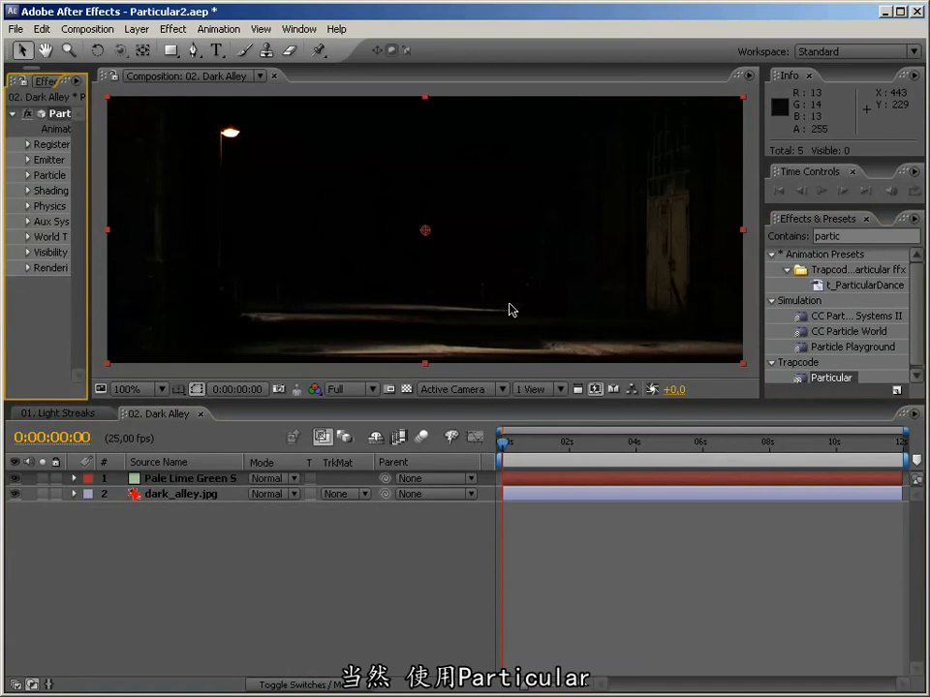
left_click_drag(503, 443, 570, 445)
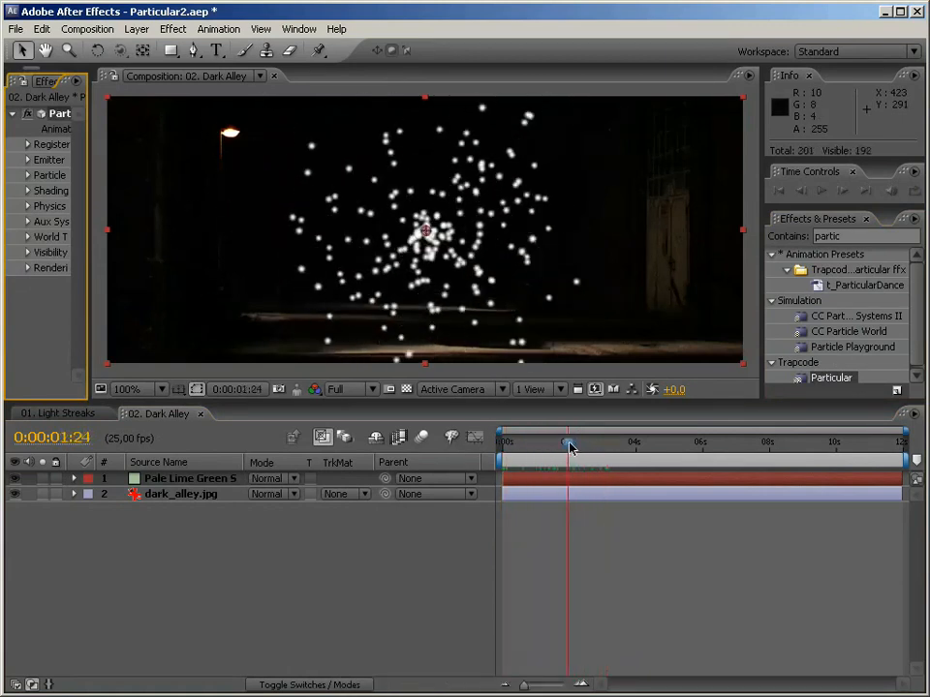
left_click_drag(88, 274, 329, 280)
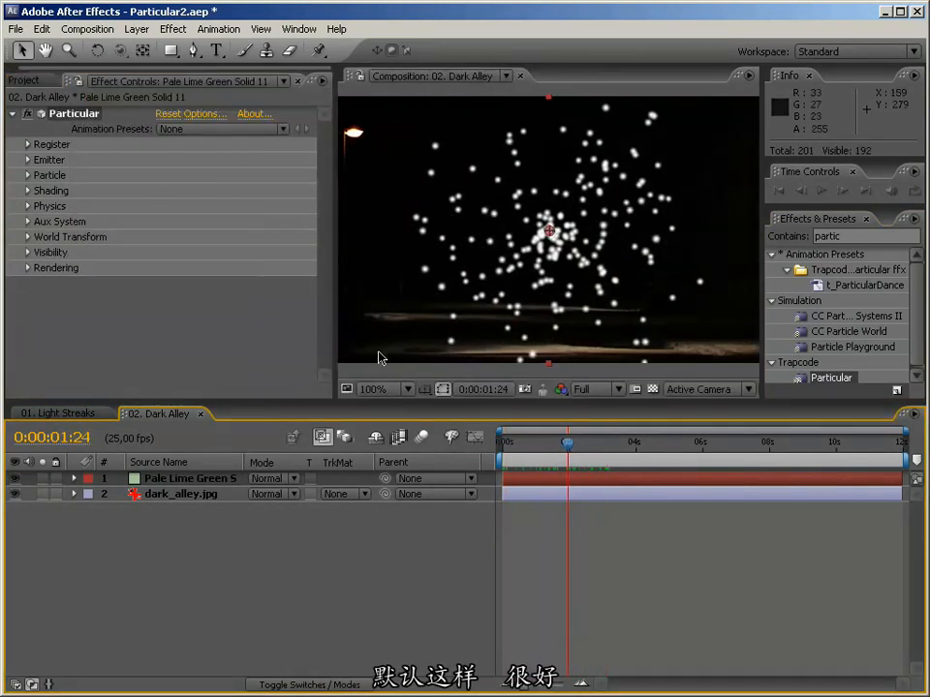
Step: Load the t_SnowyNight1 preset into Particular with the composition shown at 50%, and preview the snow at 0:00:03:13
left_click(385, 388)
left_click(397, 538)
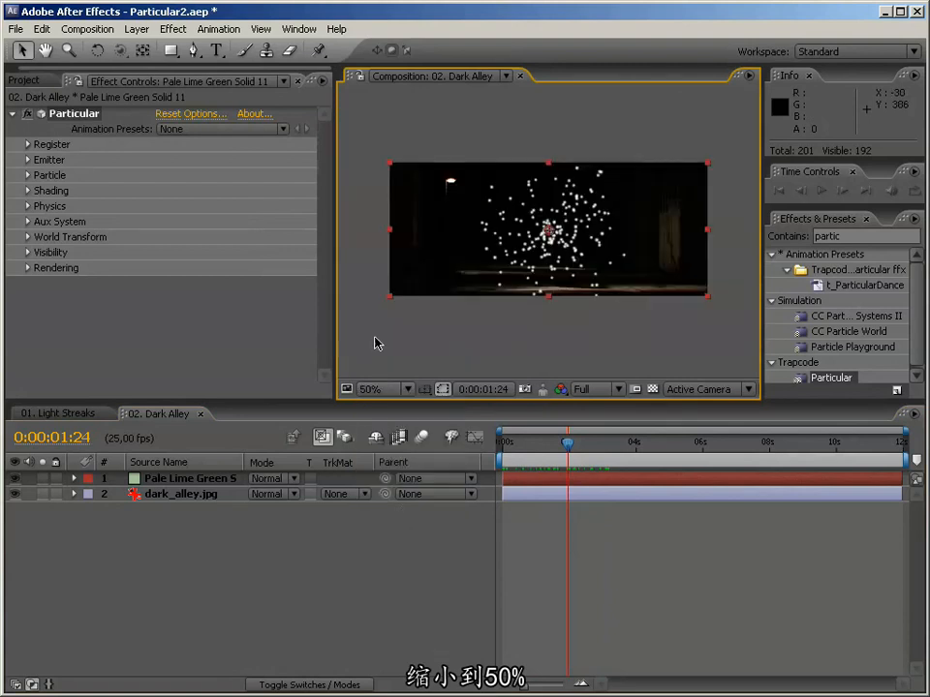
left_click_drag(334, 314, 378, 320)
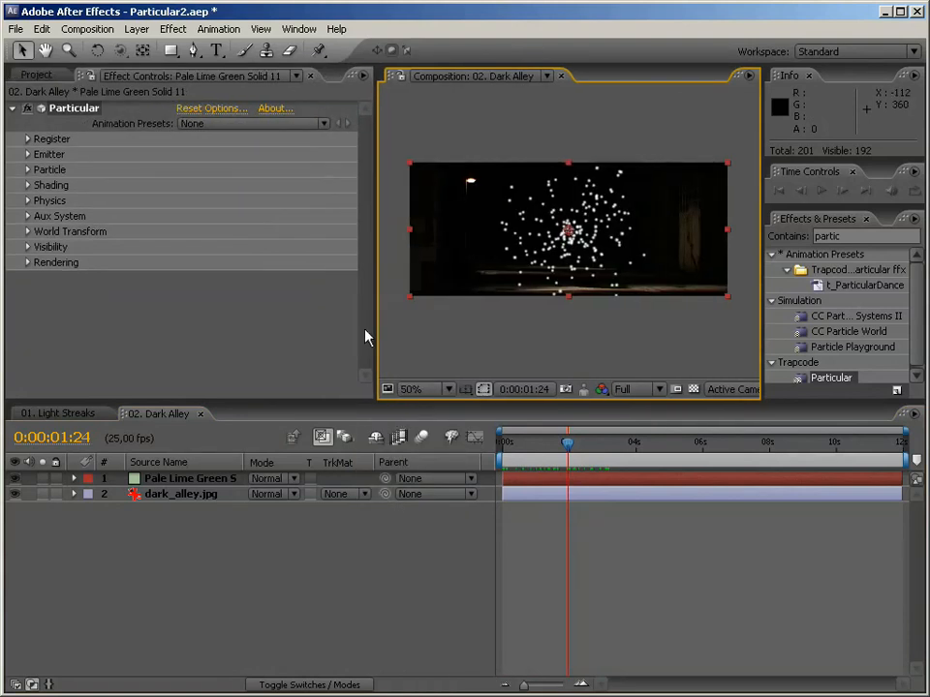
left_click(392, 558)
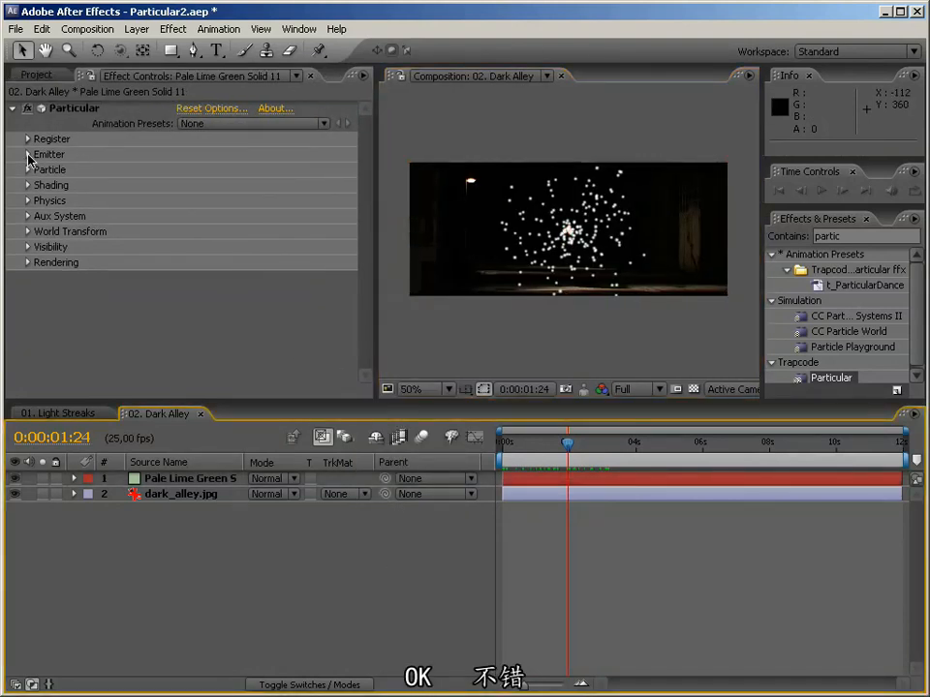
left_click(186, 126)
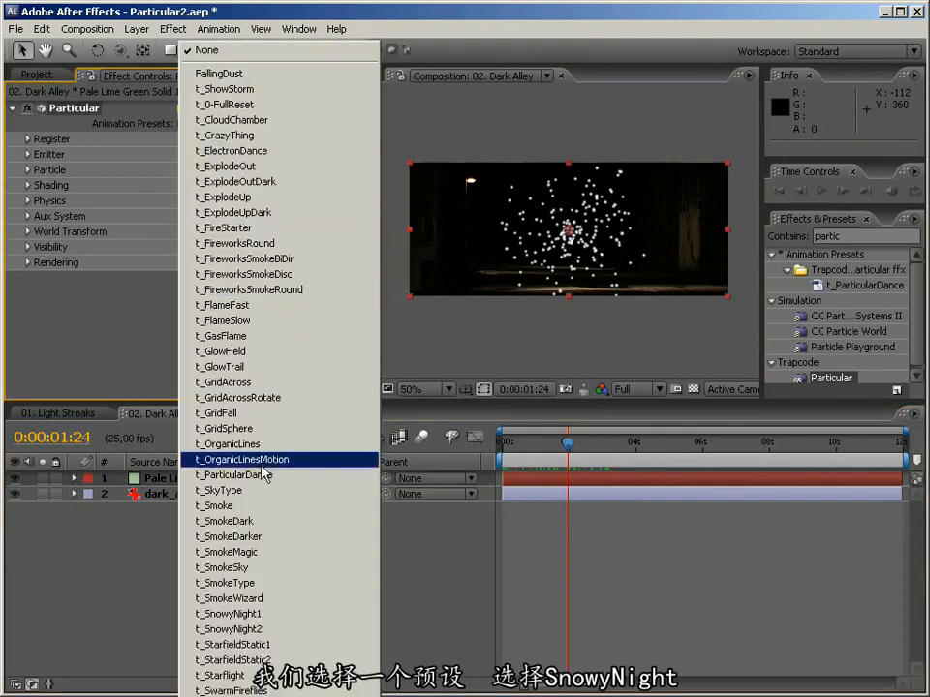
left_click(260, 624)
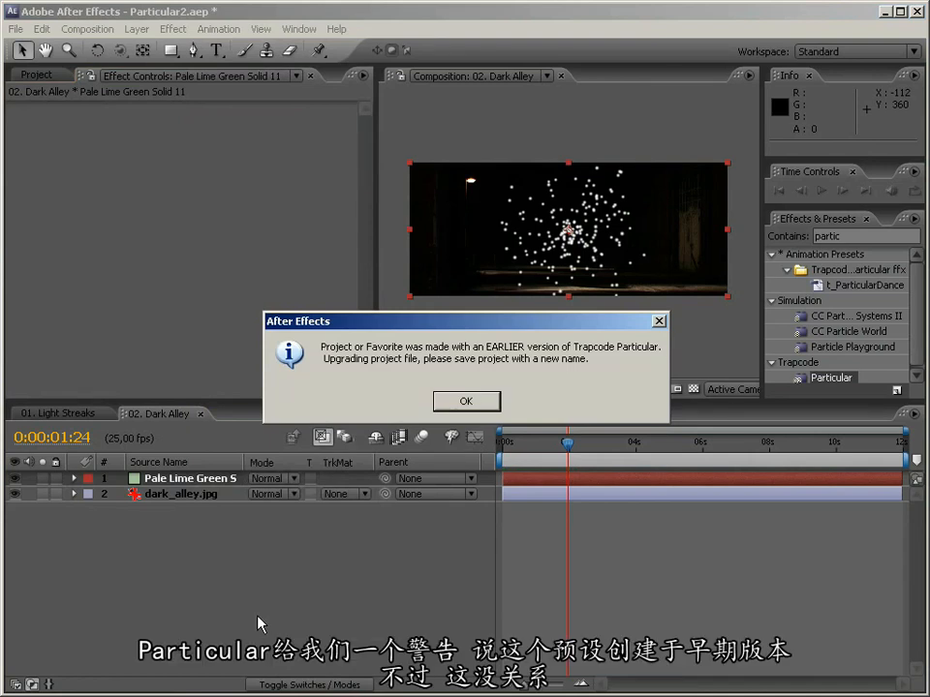
left_click(454, 399)
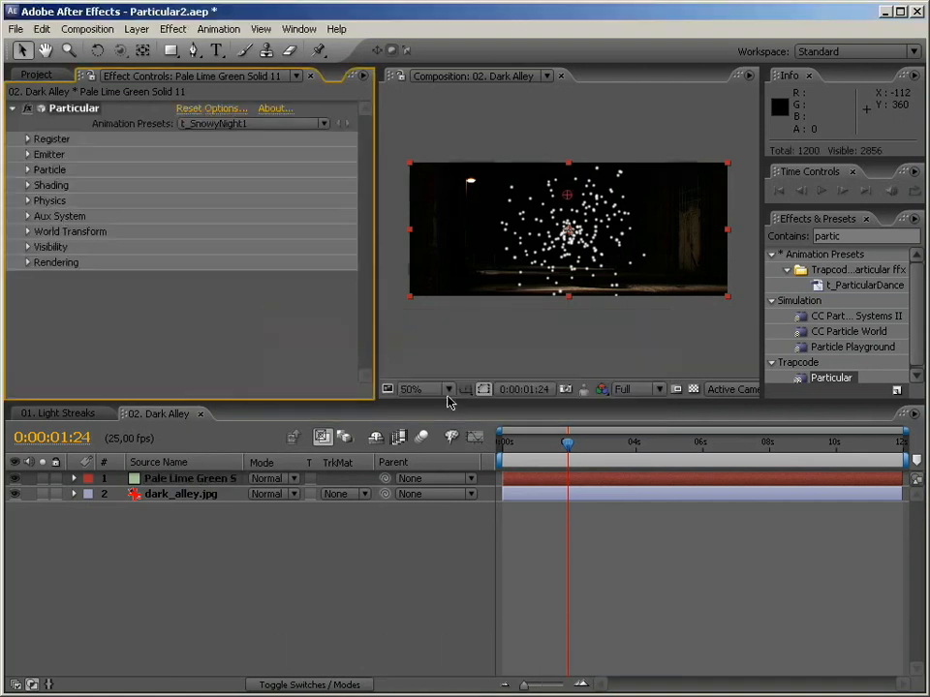
left_click_drag(568, 454, 619, 451)
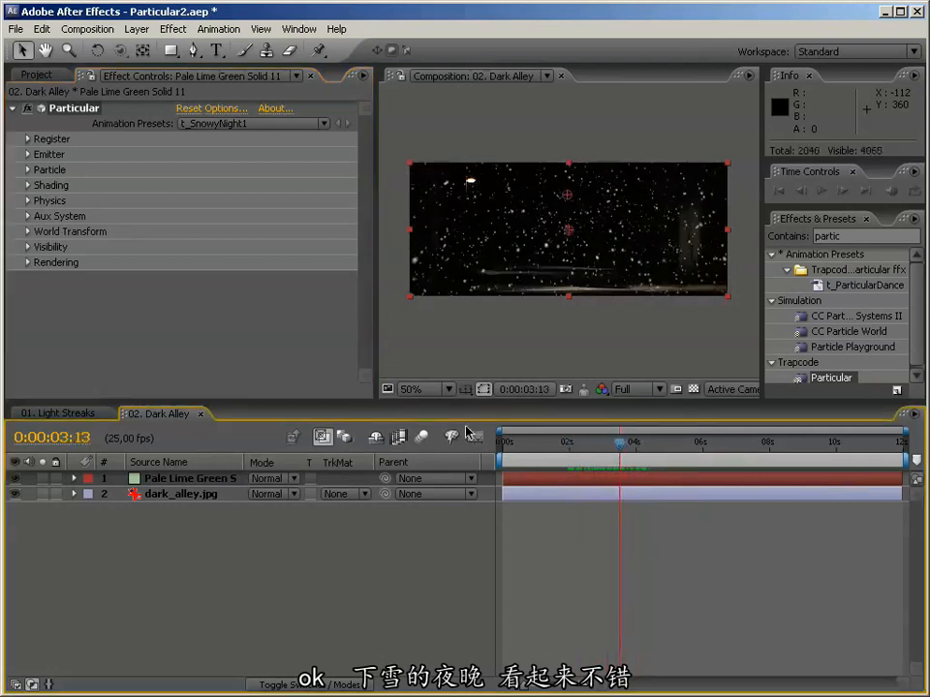
Step: Add a camera with the current Custom preset settings and preview the snow at 0:00:04:16
right_click(280, 562)
mouse_move(339, 573)
left_click(525, 583)
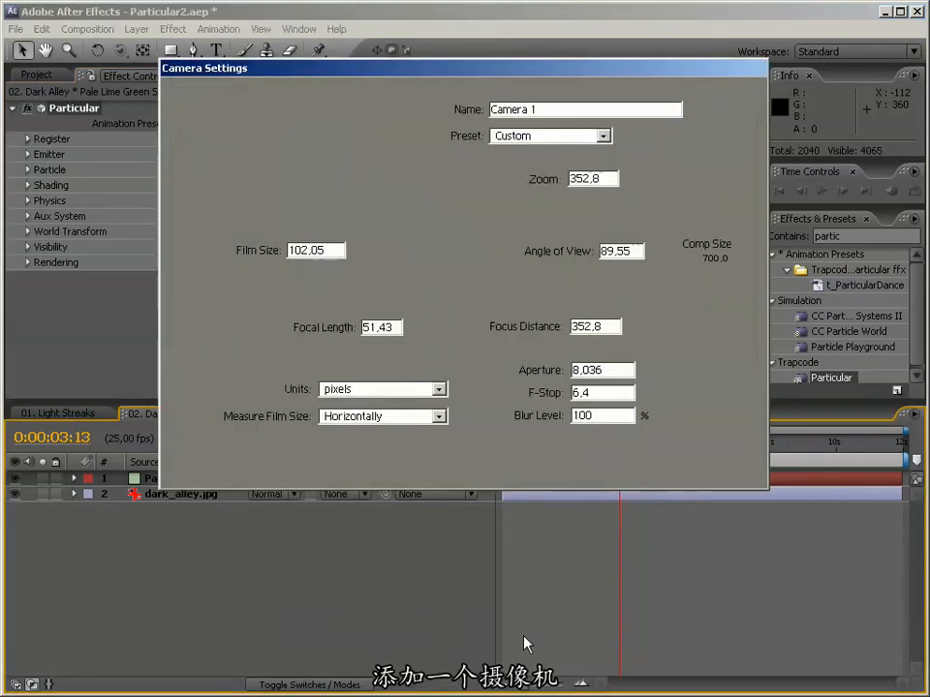
left_click(621, 471)
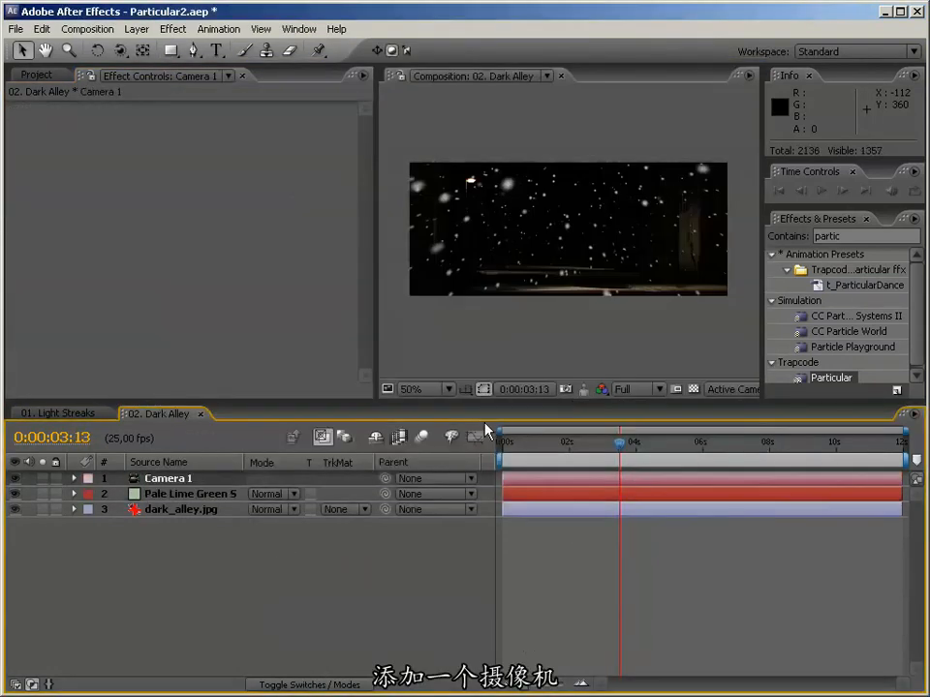
left_click(641, 453)
mouse_move(646, 457)
left_mouse_down()
mouse_move(674, 456)
mouse_move(658, 459)
left_mouse_up()
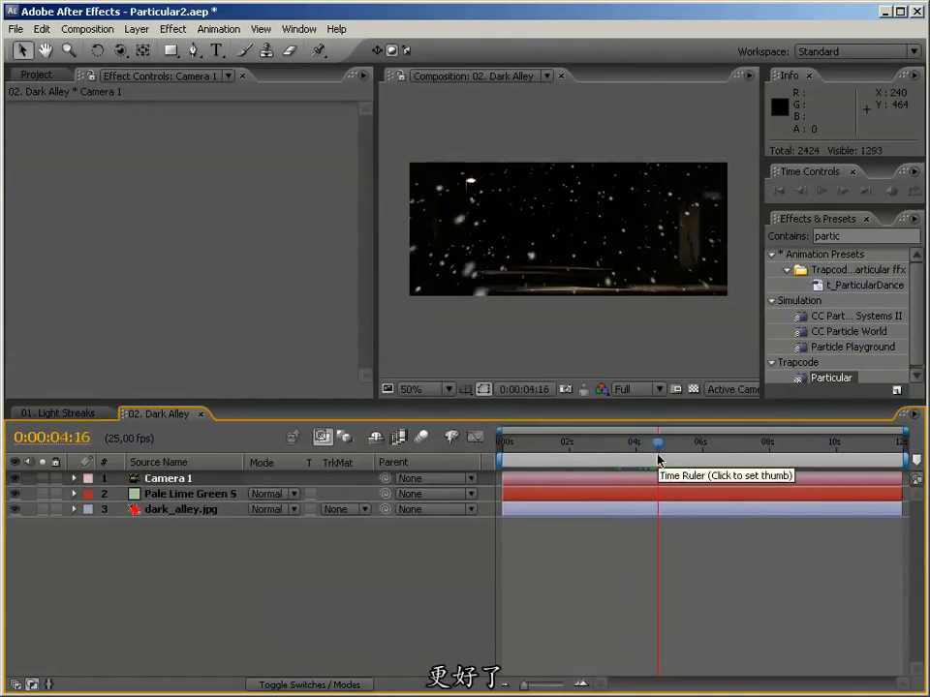
Step: Dolly the camera backward through the snow and preview the new framing at 0:00:02:15
right_click(402, 239)
left_click(394, 203)
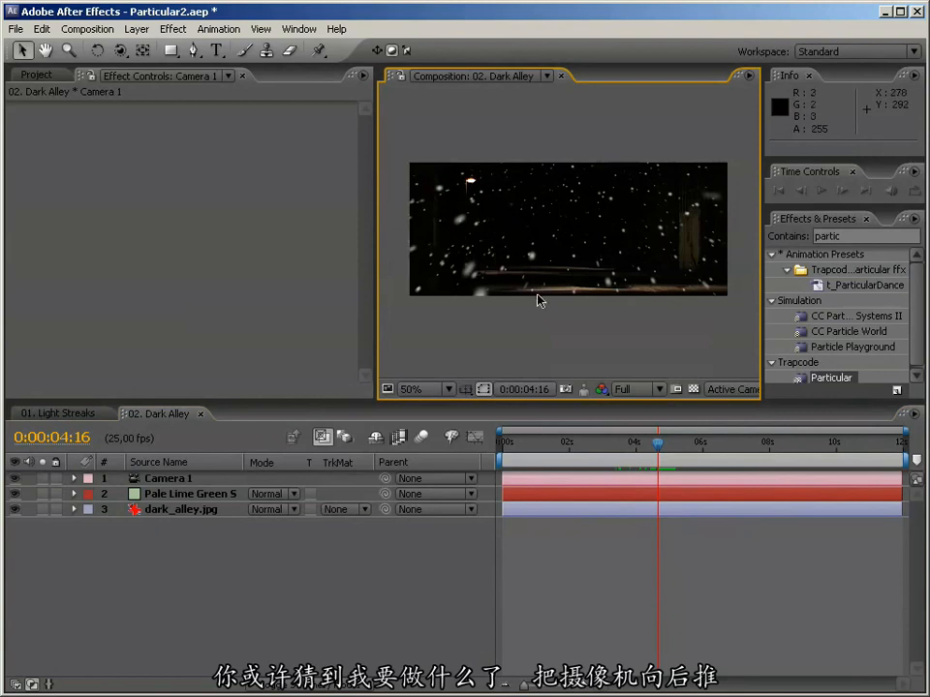
key("c")
key("c")
left_click_drag(542, 244, 542, 286)
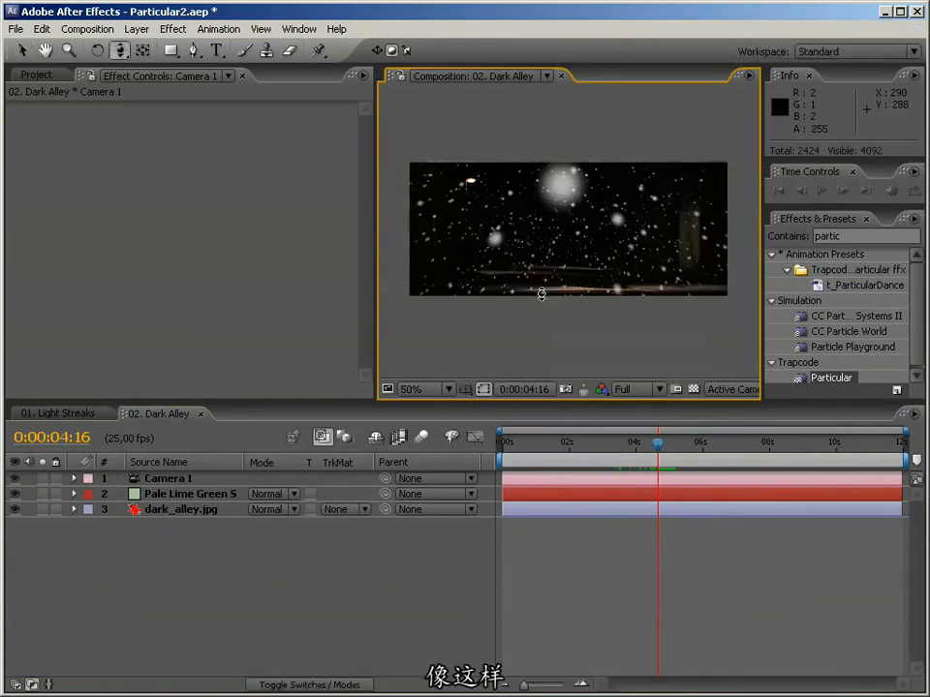
left_click_drag(560, 446, 590, 452)
Step: Add a white spot light with 100% intensity, a 90-degree cone angle and 50% cone feather
right_click(240, 573)
mouse_move(291, 578)
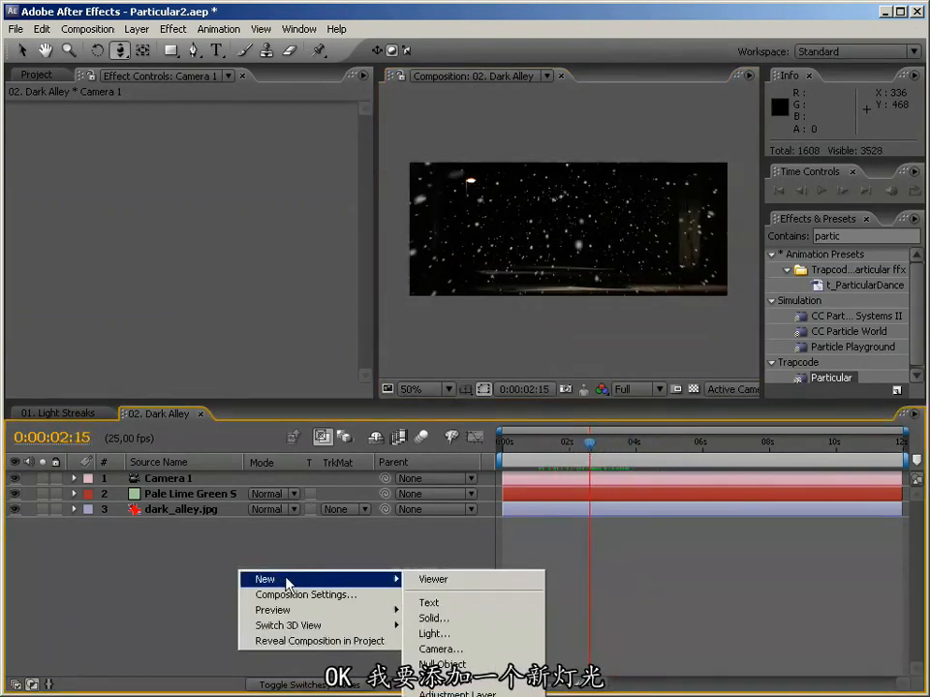
left_click(474, 634)
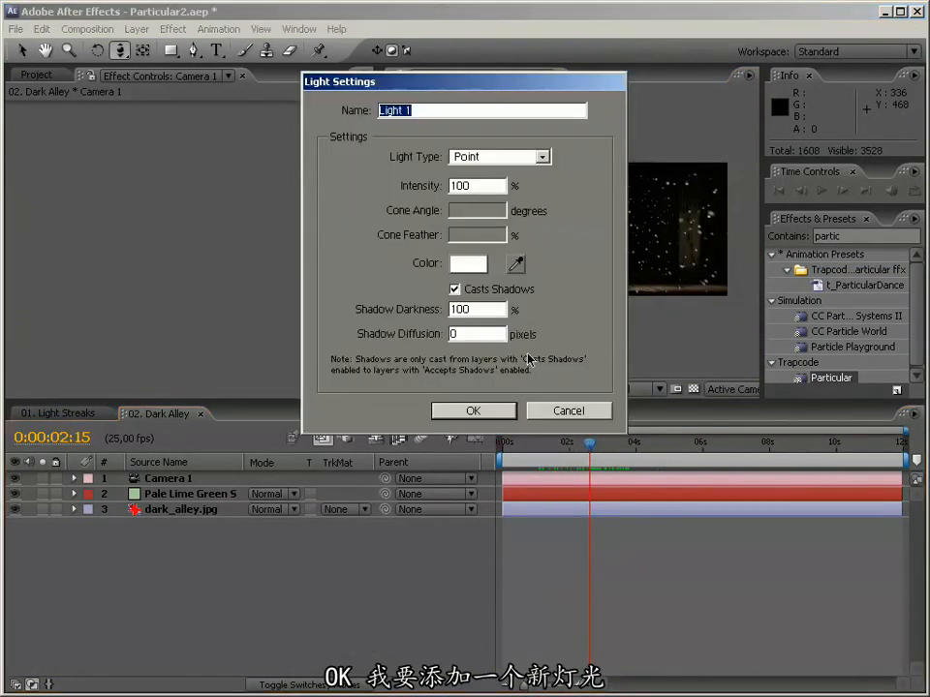
left_click(541, 158)
left_click(532, 184)
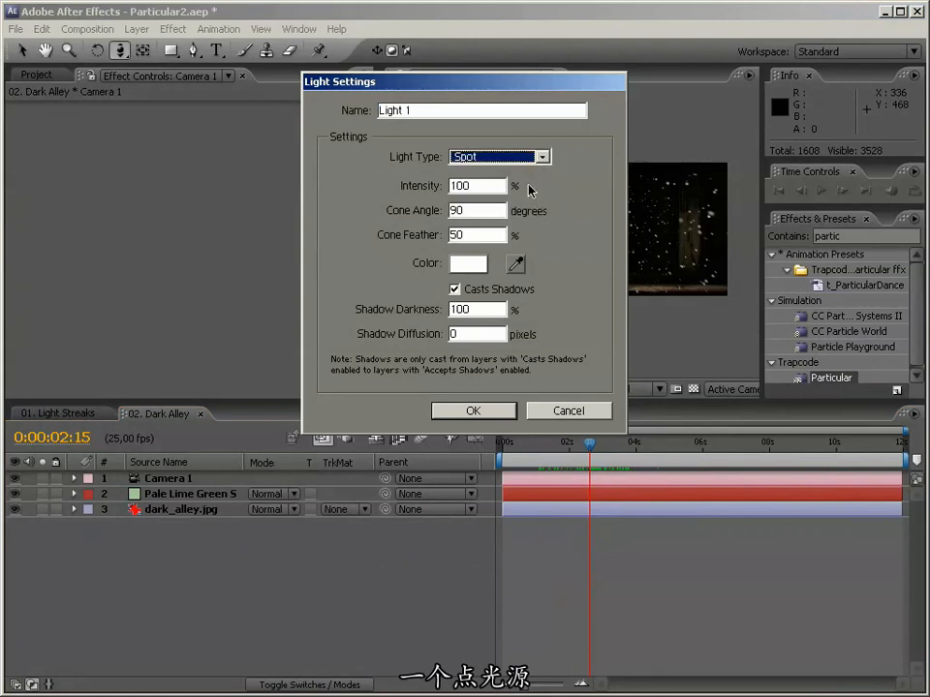
left_click(489, 413)
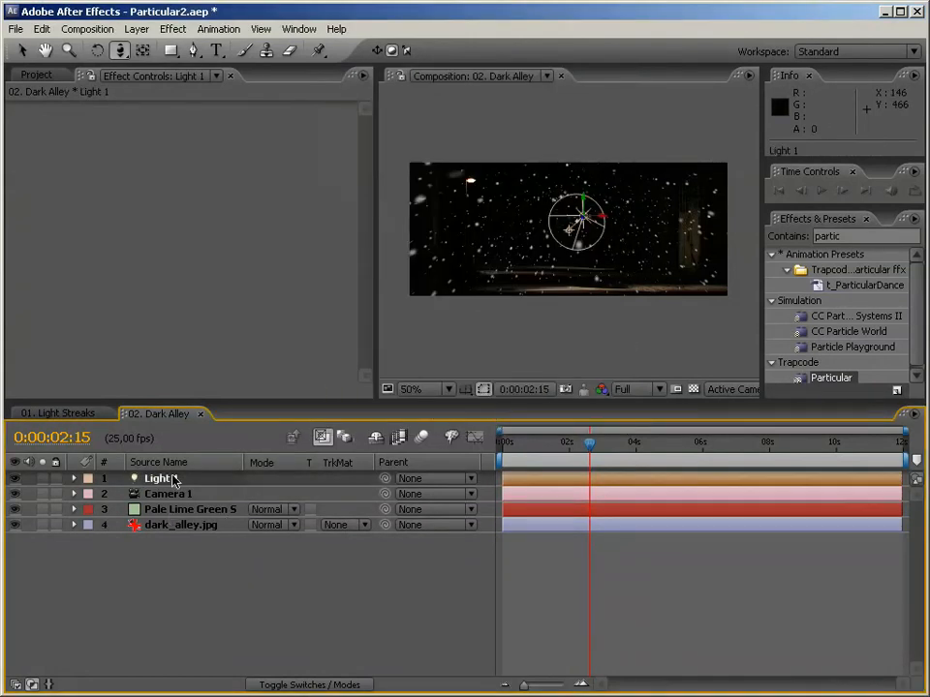
Step: Reveal Light 1's Point of Interest and Position, and copy the Position value into Point of Interest
key("a")
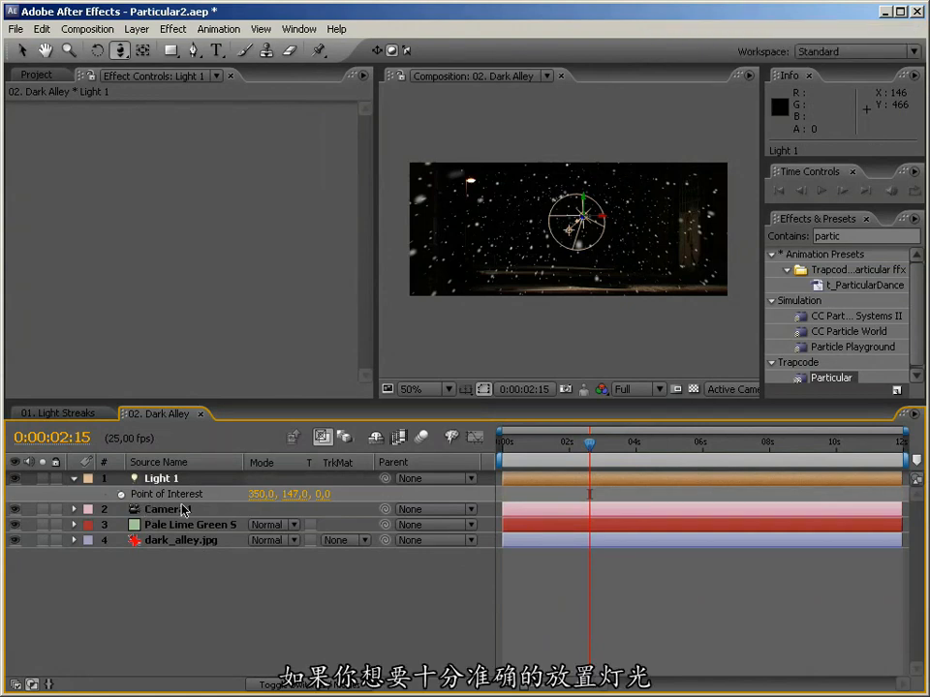
key("a")
key("a")
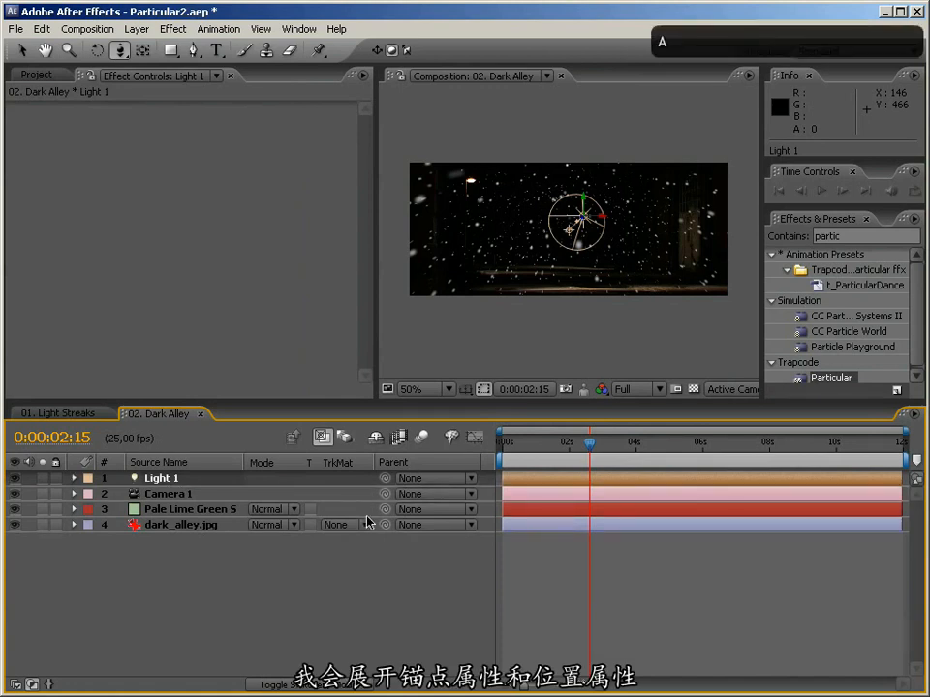
key("shift+p")
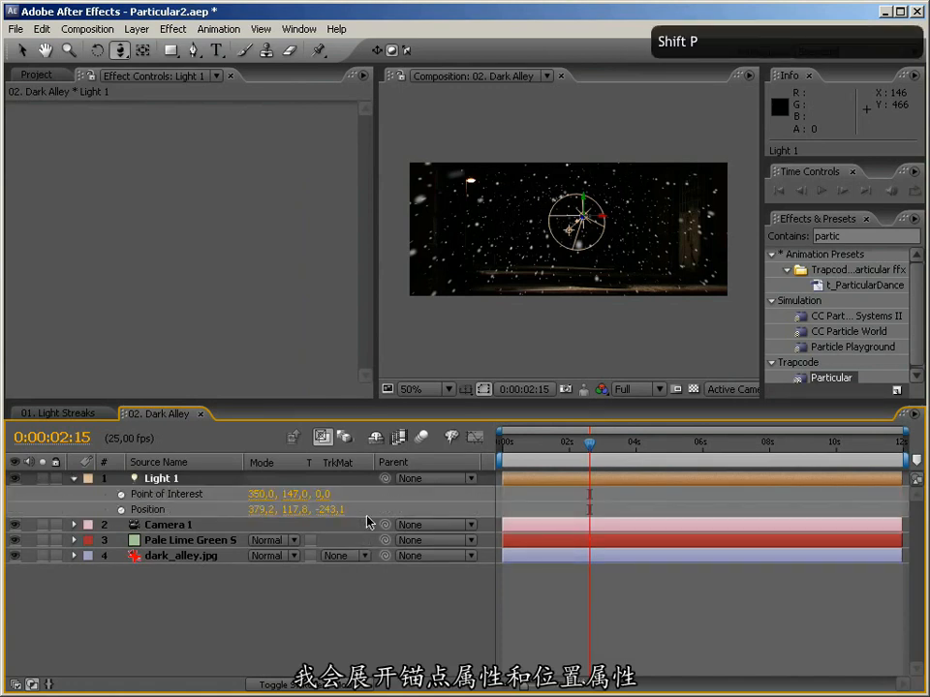
left_click(175, 512)
key("ctrl+c")
left_click(179, 494)
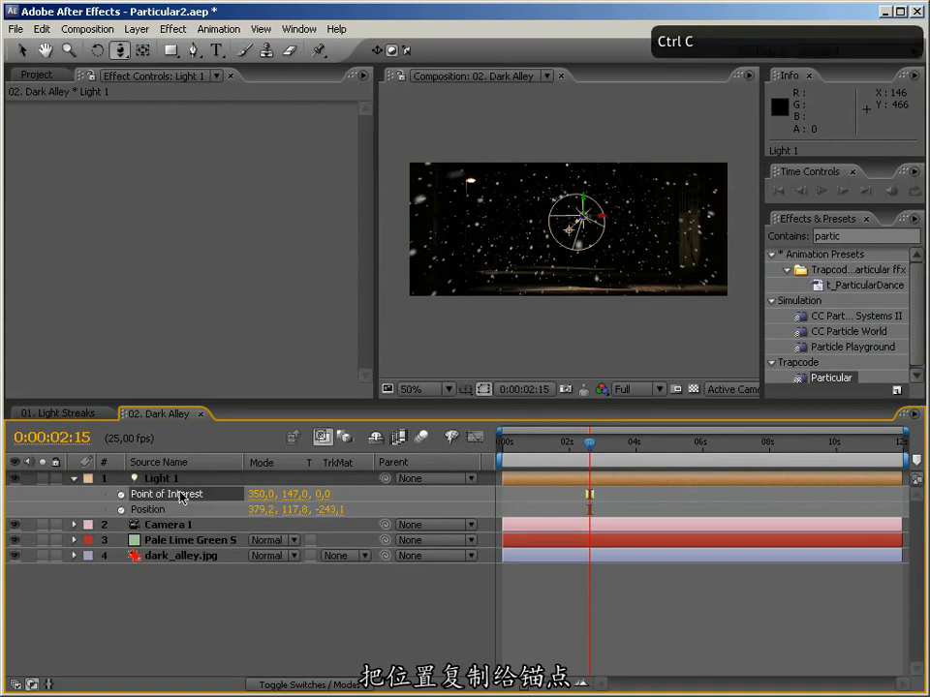
key("ctrl+v")
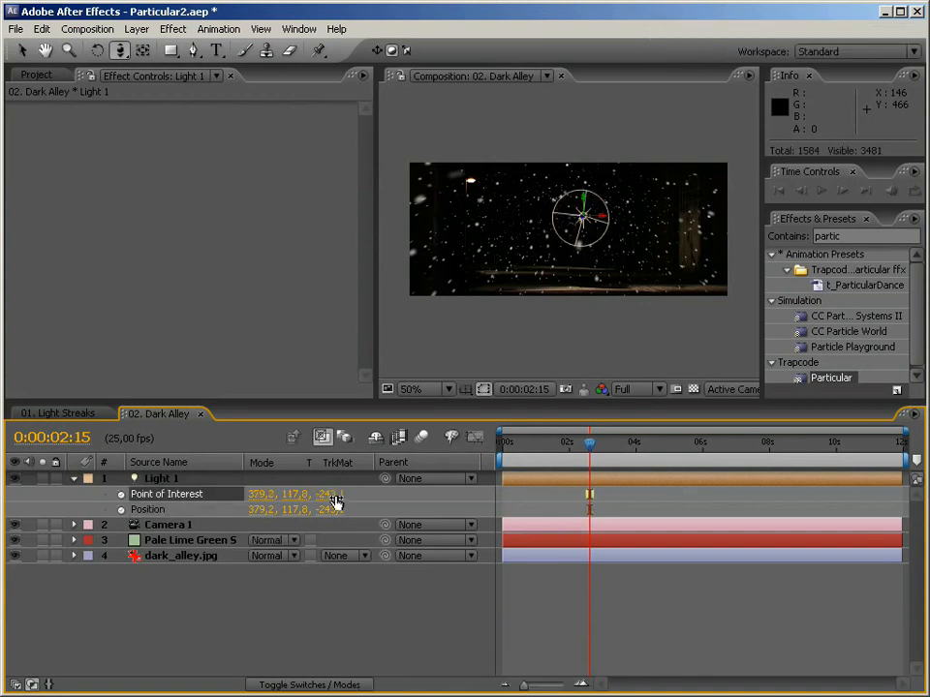
Step: Aim Light 1 straight down by setting its Point of Interest Y value to 335,8
left_click_drag(332, 495, 347, 494)
key("ctrl+z")
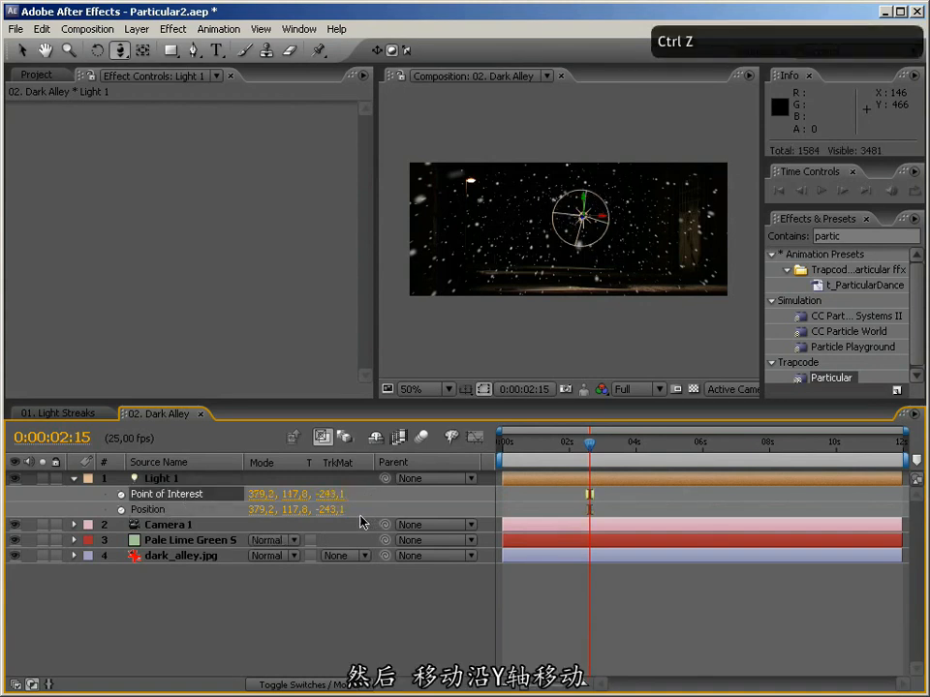
left_click_drag(368, 494, 495, 494)
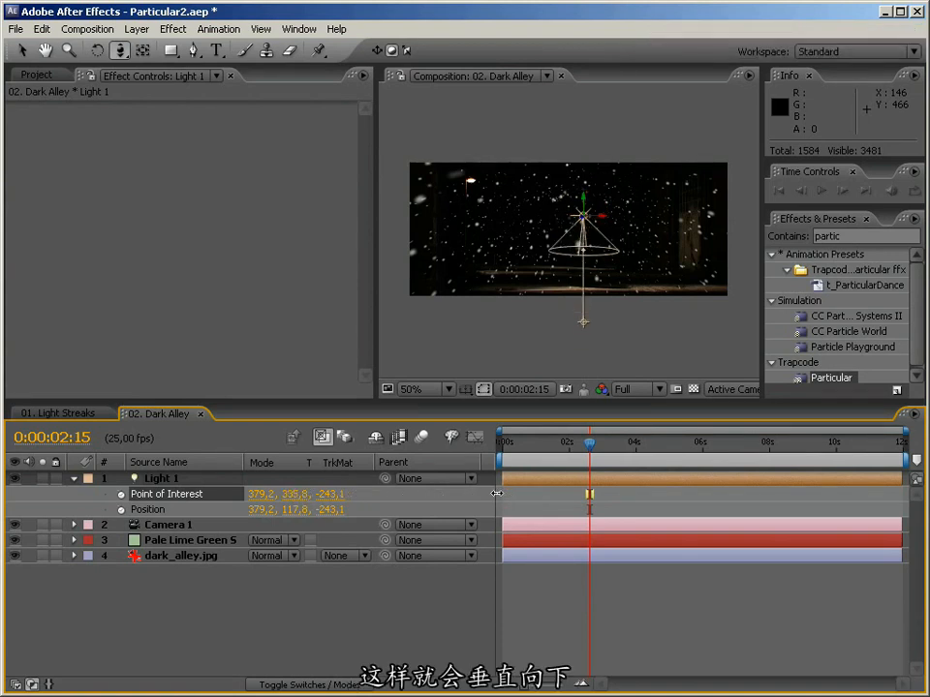
Step: Move Light 1 onto the street lamp at position 159,2, 45,8, -243,1 and enlarge the composition view to 100%
key("v")
left_click_drag(603, 218, 481, 174)
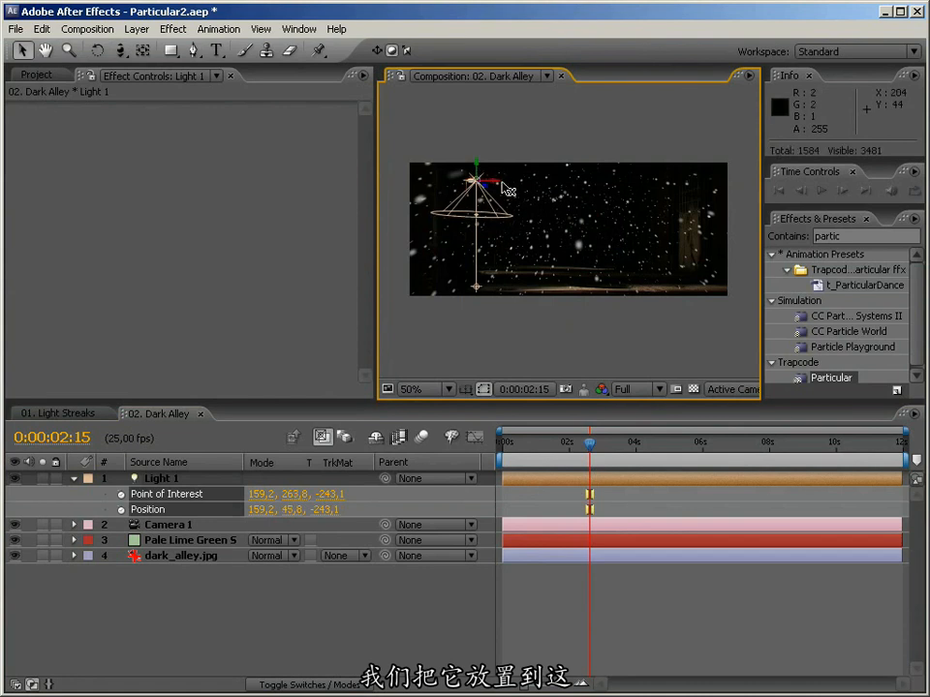
left_click_drag(376, 247, 141, 239)
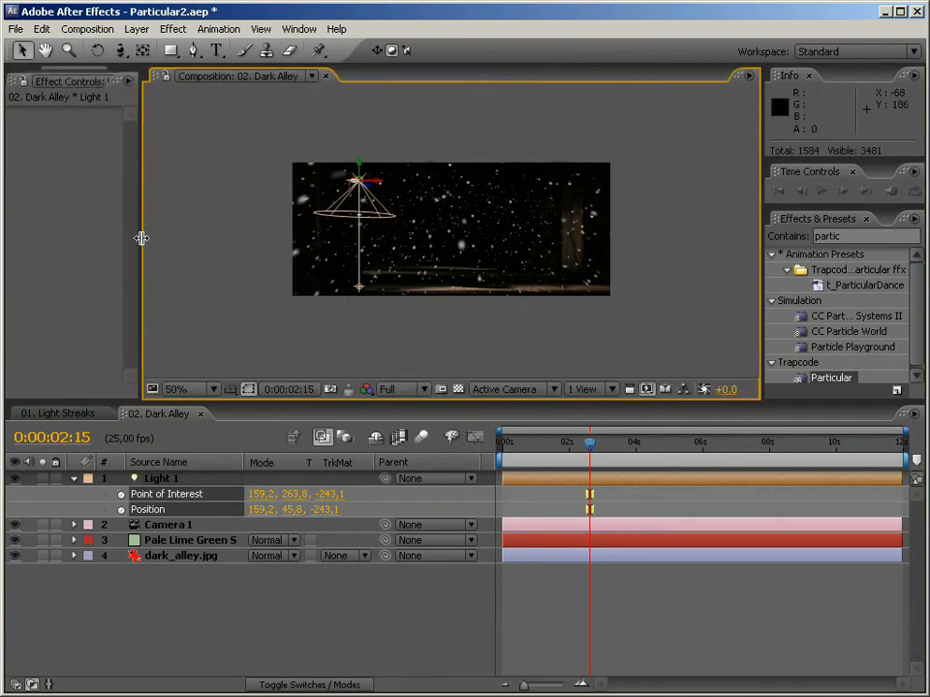
key("ctrl+equal")
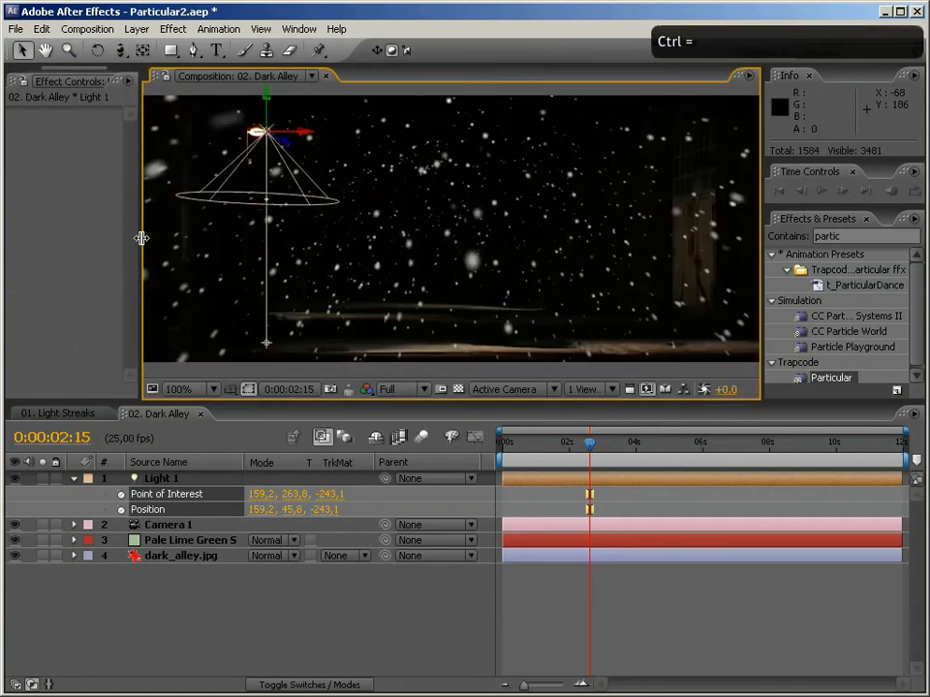
right_click(240, 612)
mouse_move(280, 620)
left_click(432, 678)
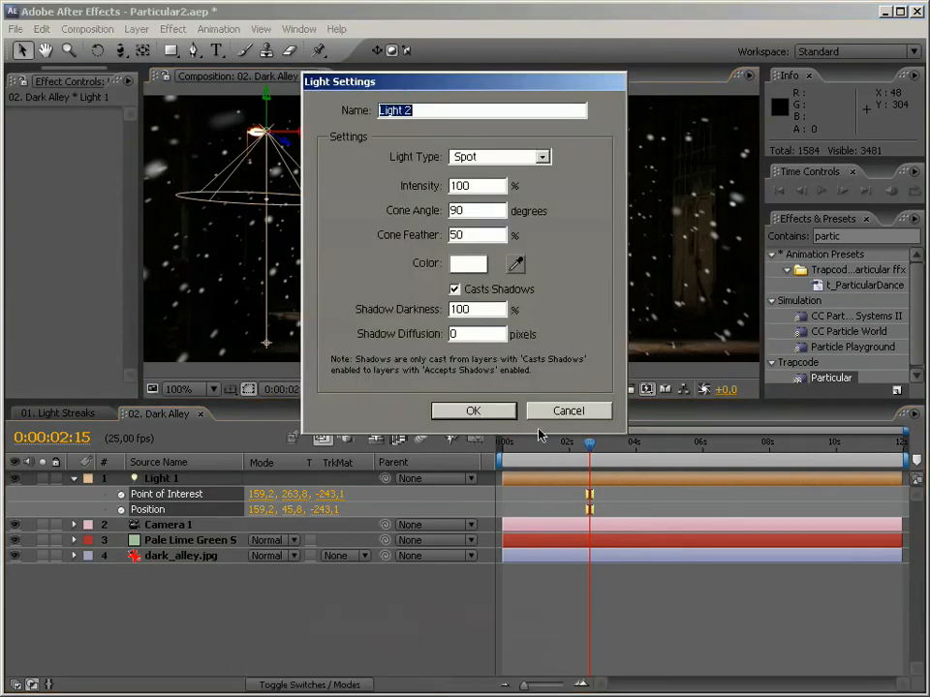
left_click(476, 410)
key("ctrl+z")
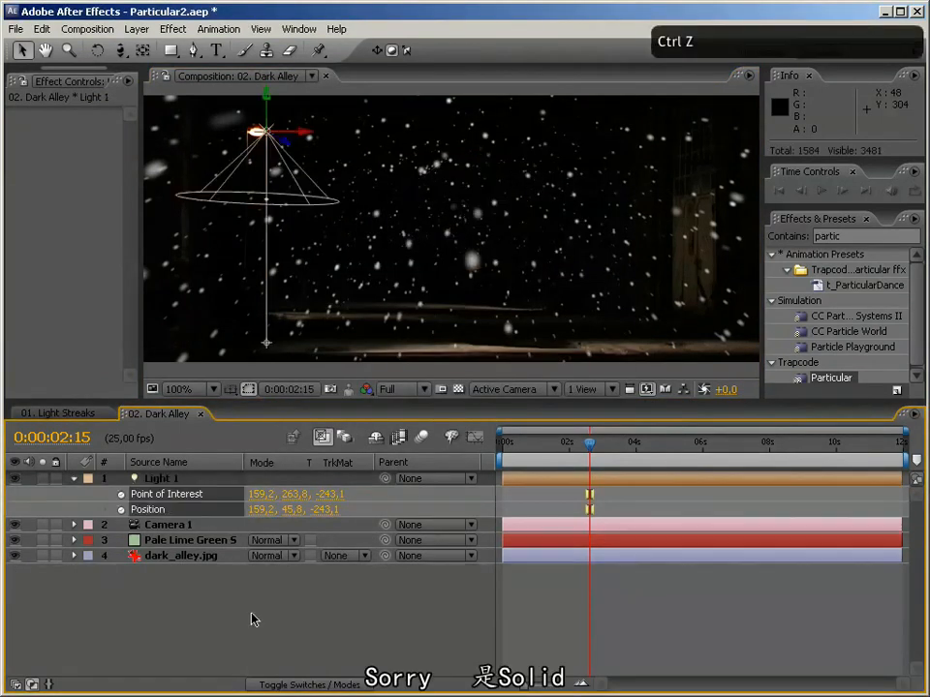
Step: Add a comp-size 700 x 294 pixel solid and place it directly below the Camera 1 layer
right_click(250, 609)
mouse_move(285, 614)
left_click(452, 657)
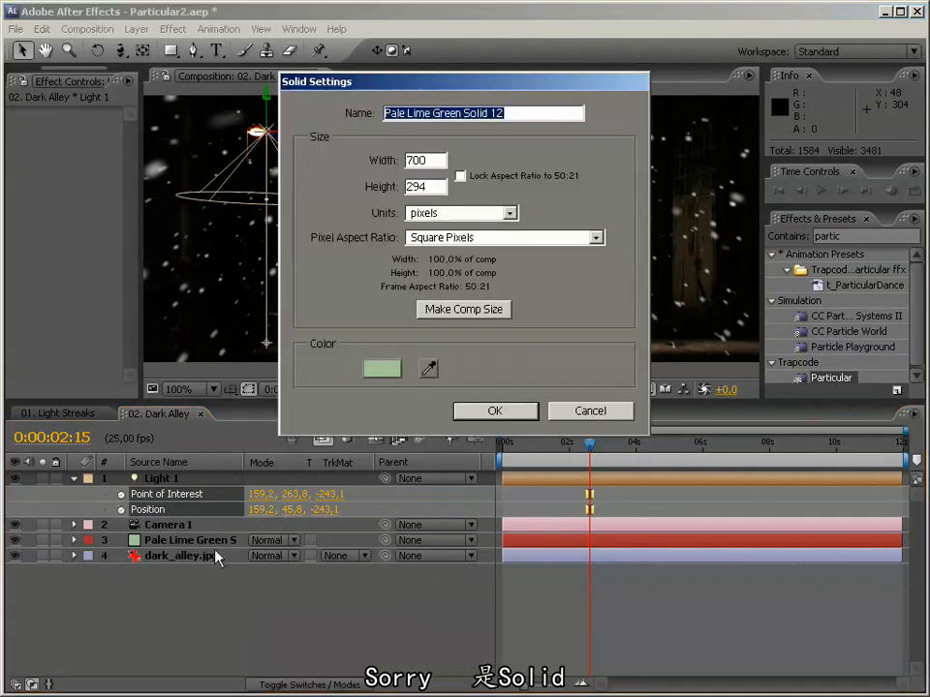
left_click(482, 414)
left_click_drag(175, 479, 182, 564)
Step: Rename the Particular solid "Snow" and the new solid above it "Lux"
key("Return")
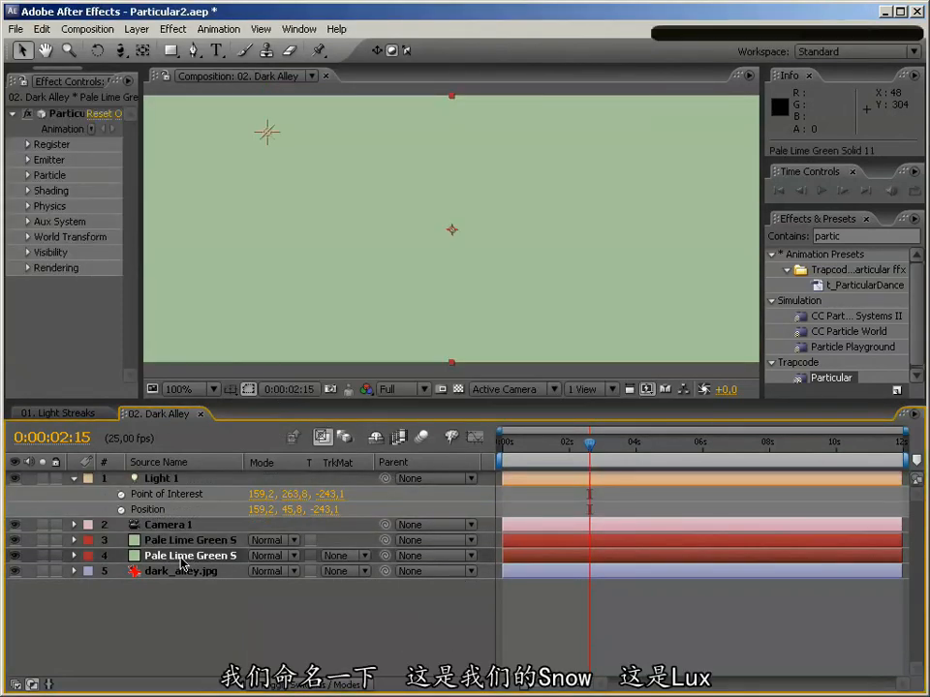
type("Snow")
key("Return")
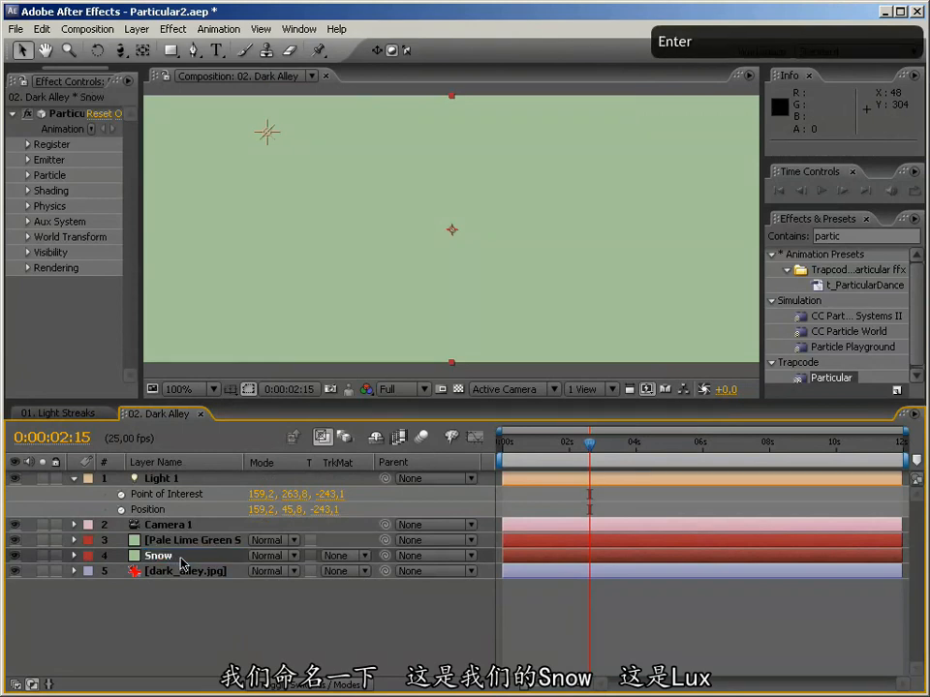
key("Return")
type("Lux")
key("Return")
Step: Find Trapcode Lux among the effects and apply it to the Lux layer
key("ctrl+5")
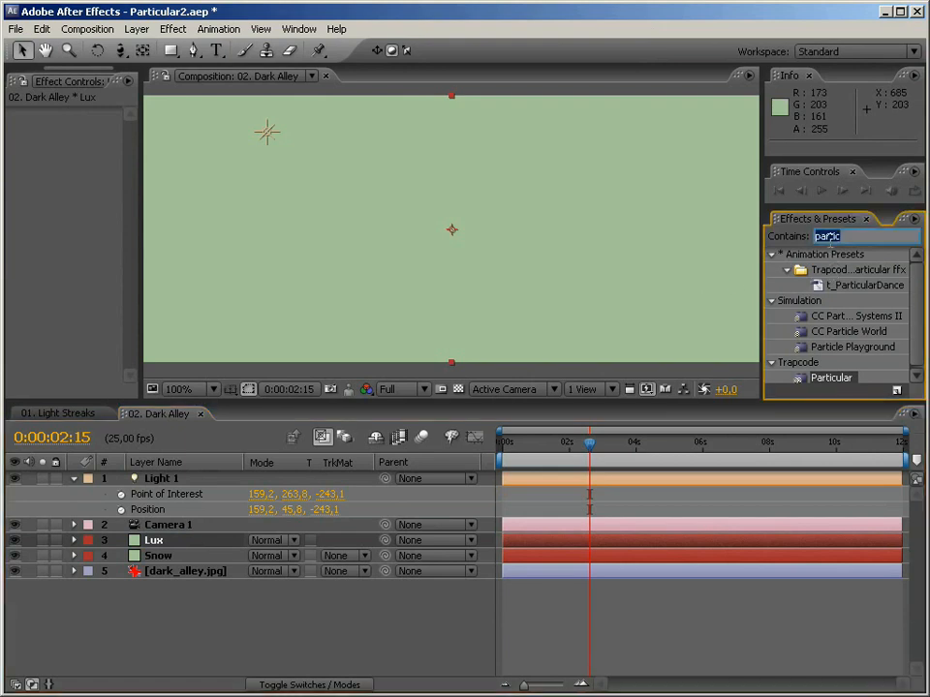
type("lux")
left_click_drag(822, 271, 605, 278)
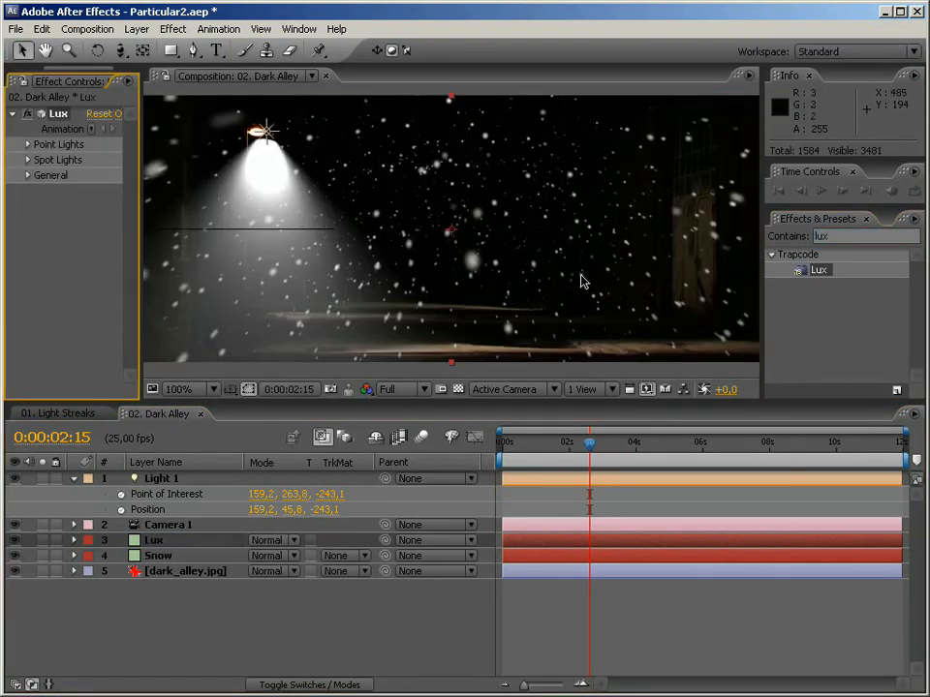
Step: Raise Light 1 slightly by setting its Point of Interest Y to 257,8 and its Position Y to 40,8
left_click(267, 132)
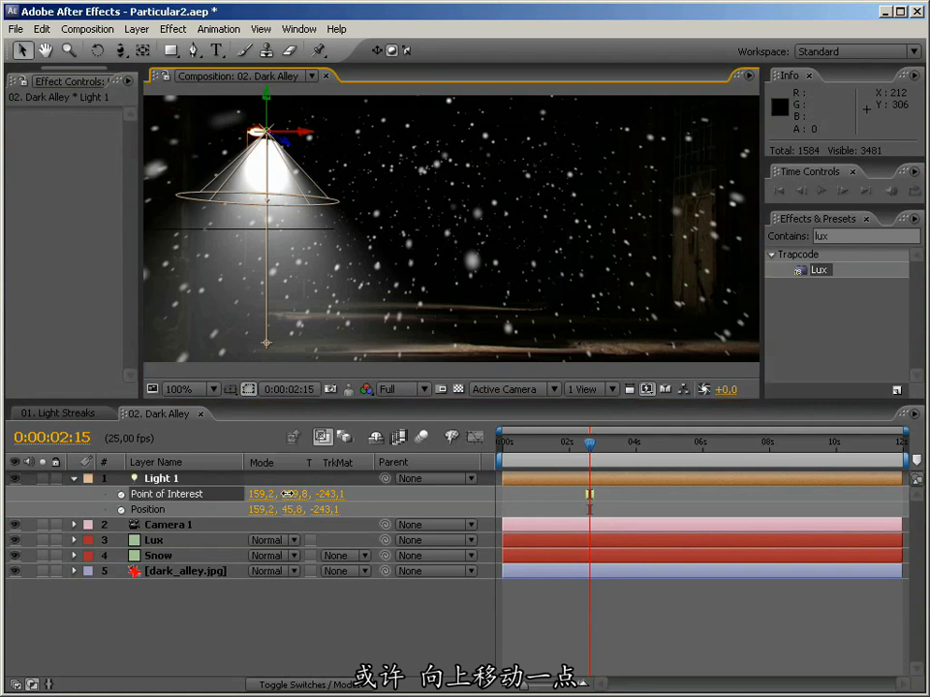
mouse_move(292, 499)
left_mouse_down()
mouse_move(270, 496)
mouse_move(287, 505)
mouse_move(291, 523)
mouse_move(298, 514)
left_mouse_up()
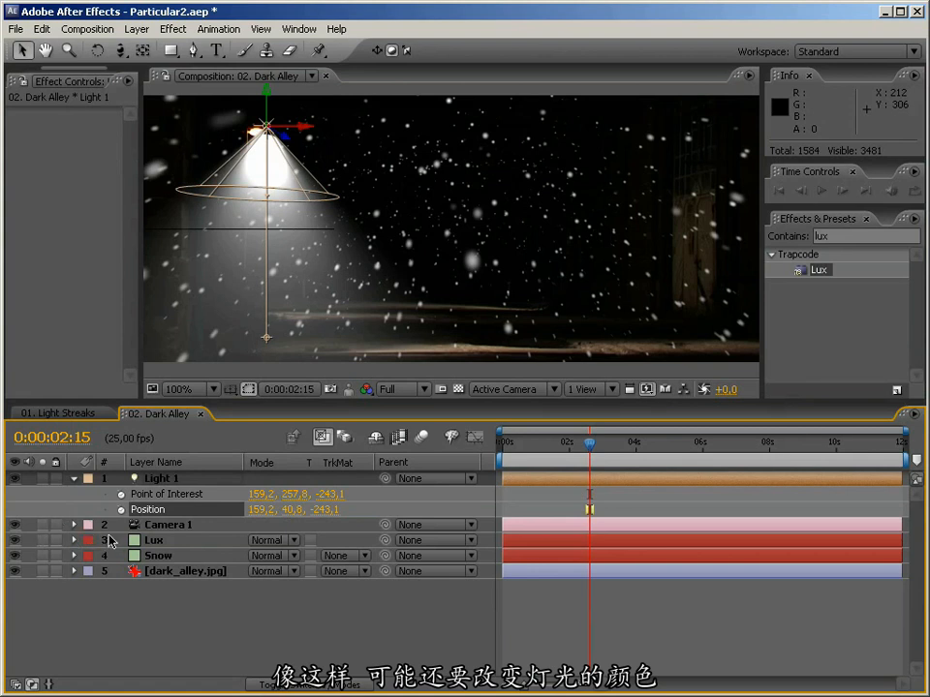
Step: Set Light 1's colour by sampling the brown tone of the lit ground in the alley image
key("a")
key("a")
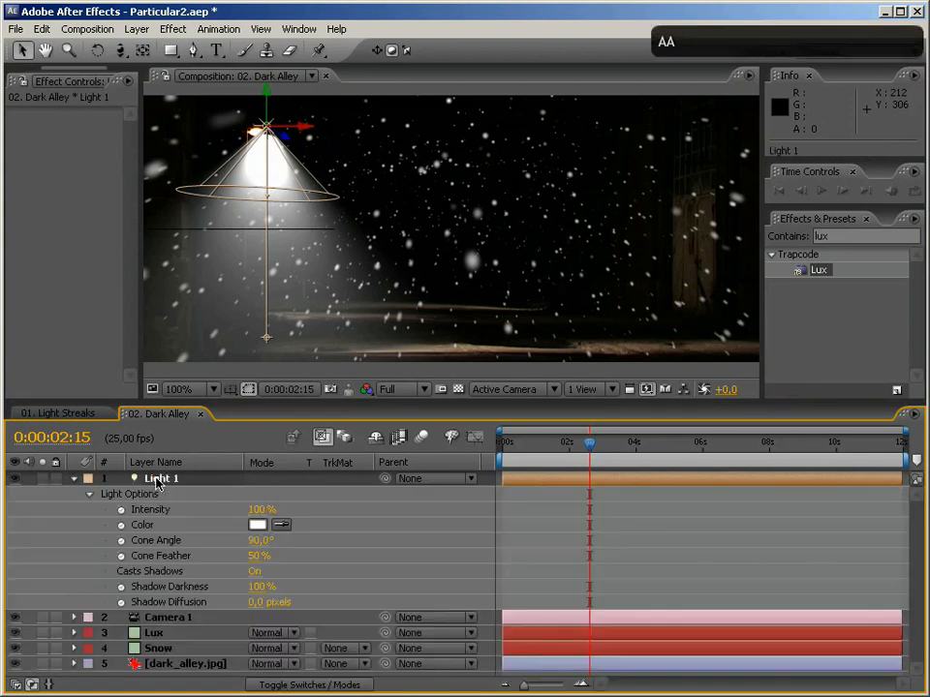
left_click(282, 525)
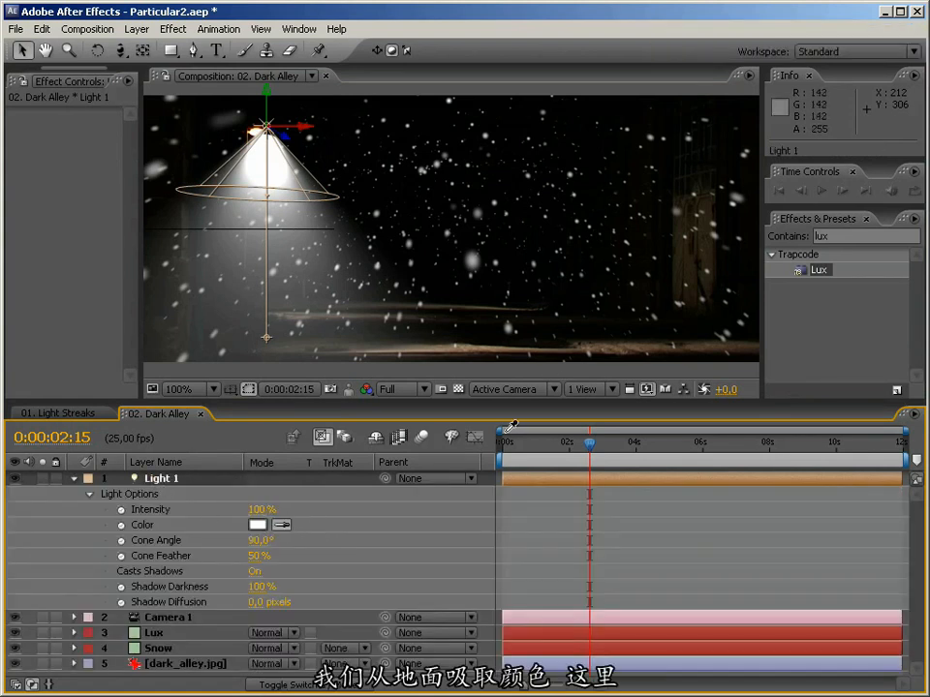
left_click(446, 348)
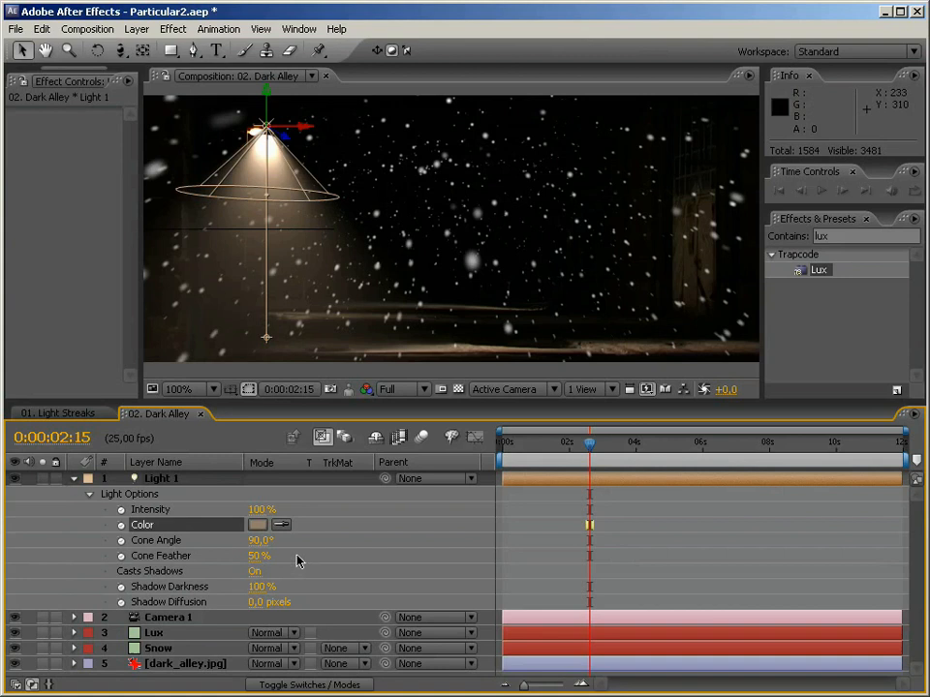
Step: Aim Light 1 diagonally across the alley by setting Point of Interest X to 272,2 and Position to 143,2, 35,8, then hide the layer controls
left_click(150, 478)
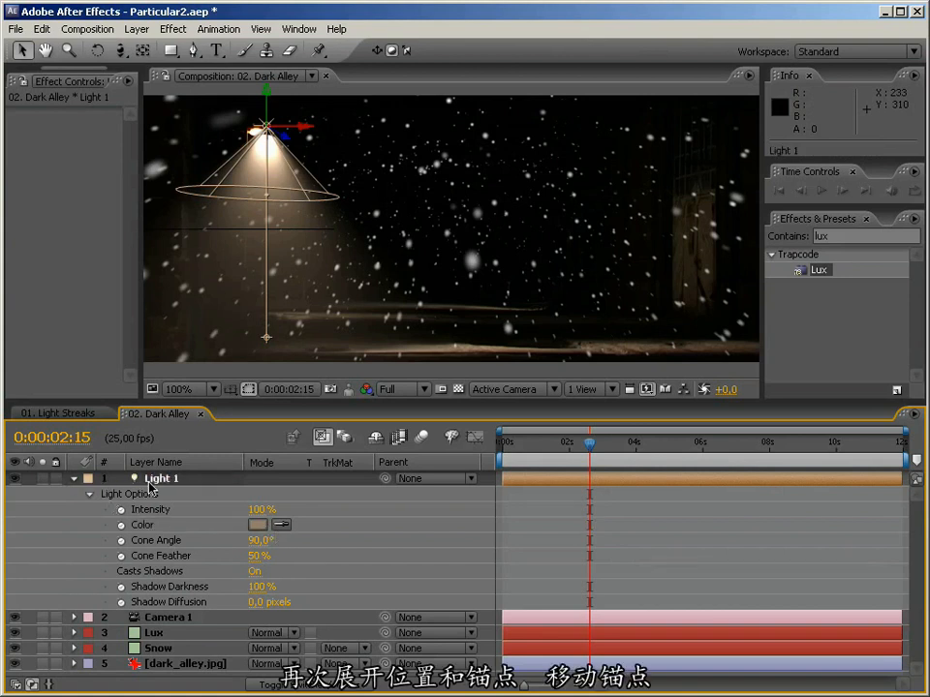
key("p")
key("shift+a")
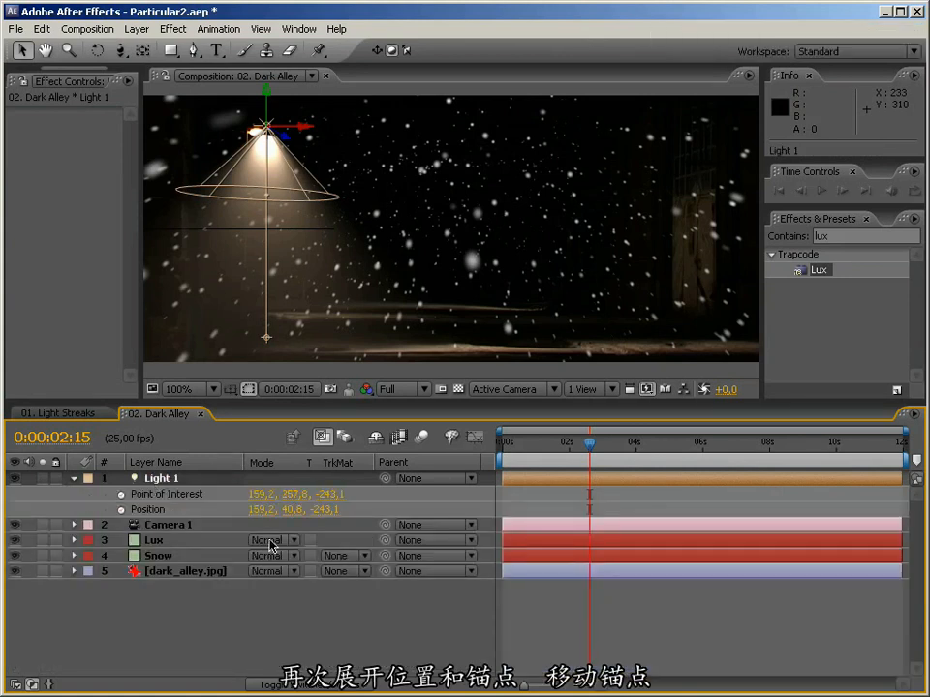
left_click_drag(258, 494, 356, 487)
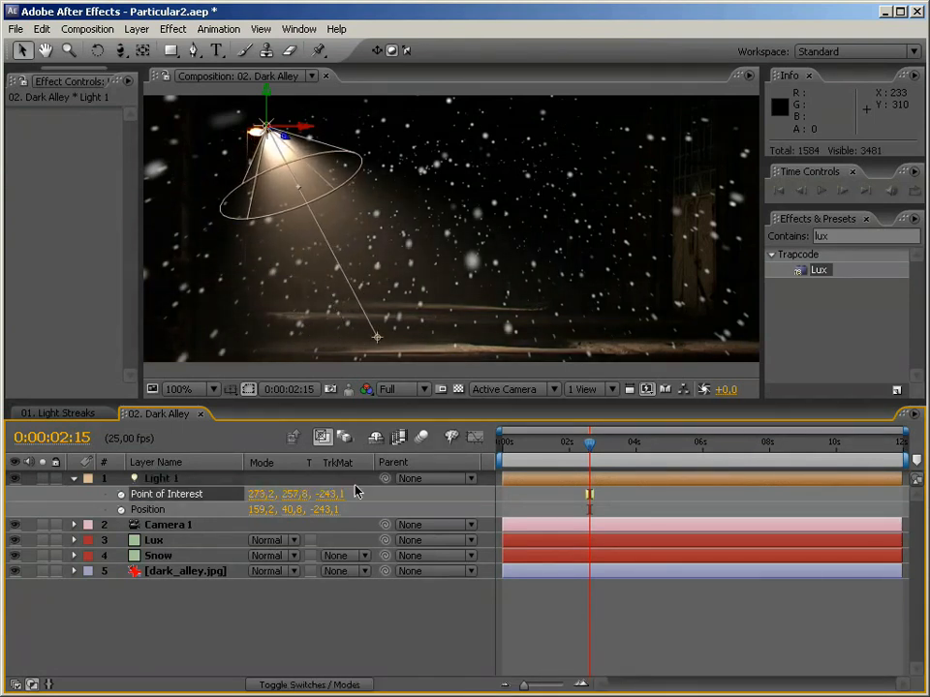
left_click_drag(256, 494, 289, 504)
key("ctrl+shift+h")
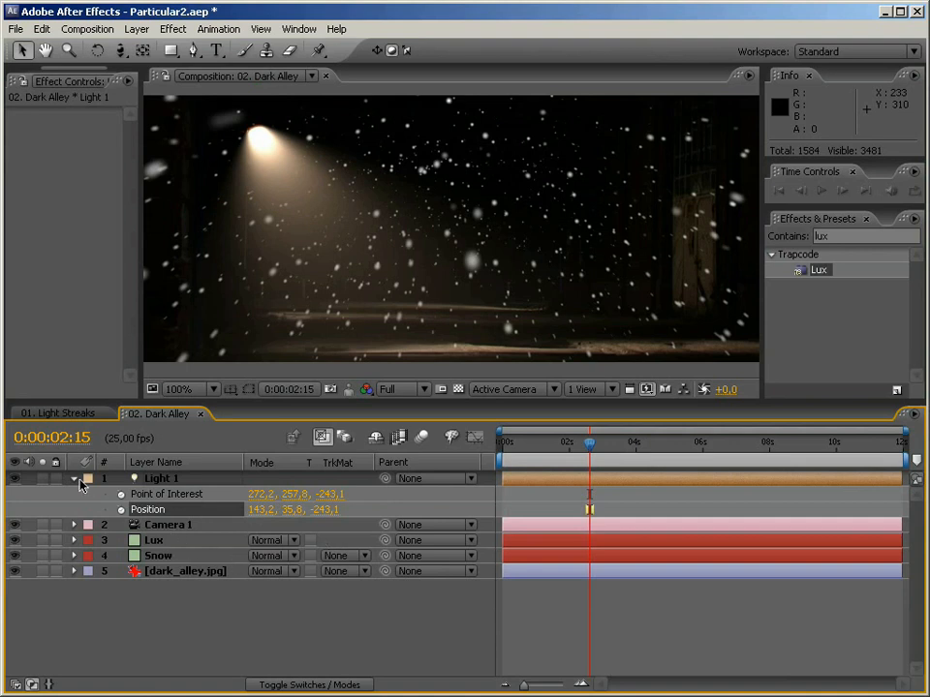
left_click(75, 479)
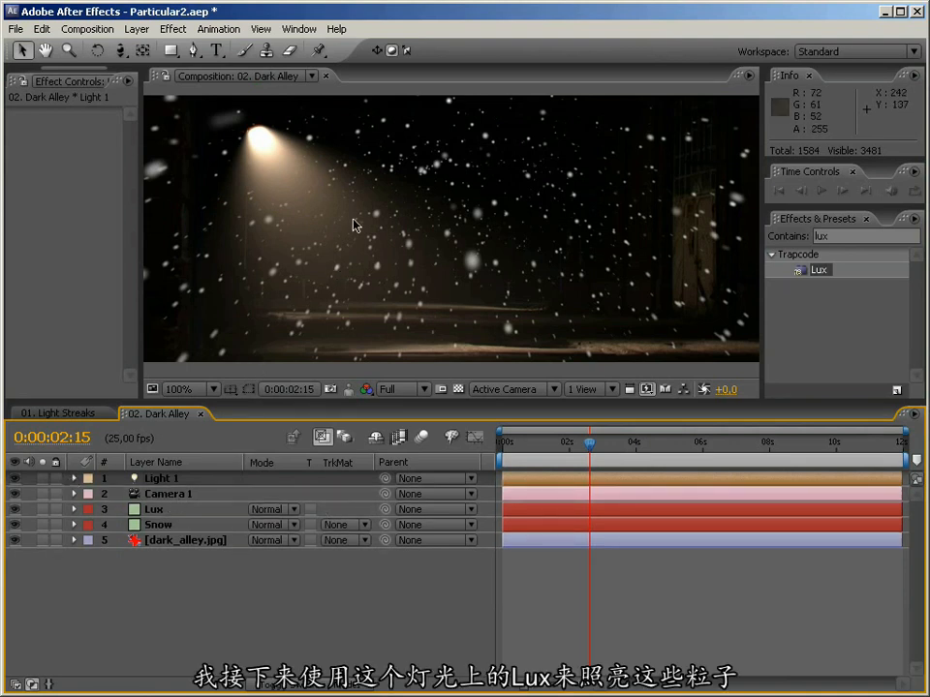
Step: Turn on Shading for the Snow layer's Particular effect, using the Natural (Lux) light falloff
left_click(181, 482)
left_click(160, 525)
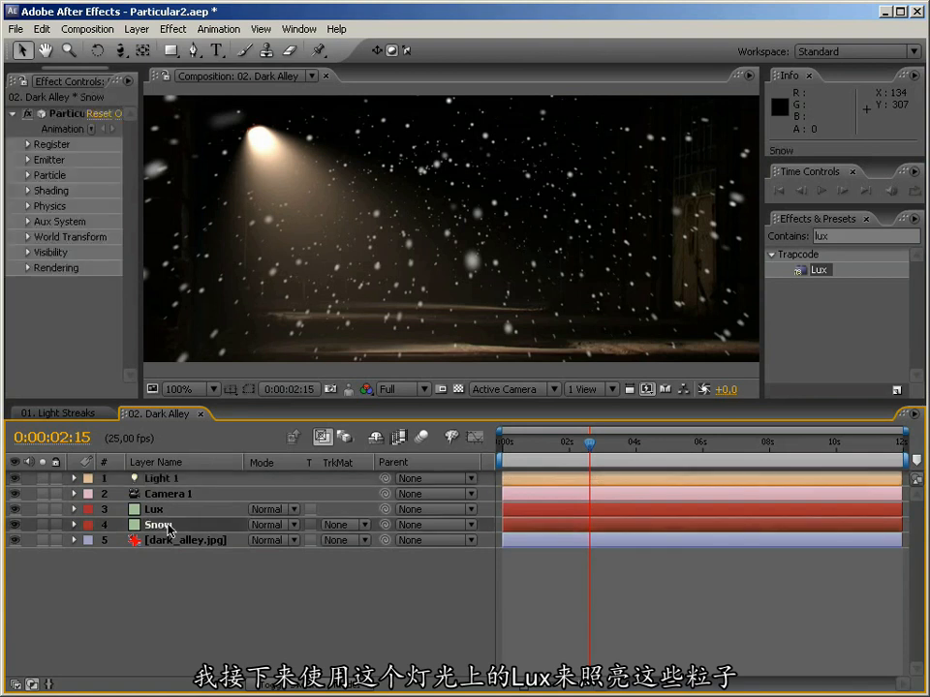
left_click_drag(141, 266, 333, 266)
left_click(27, 185)
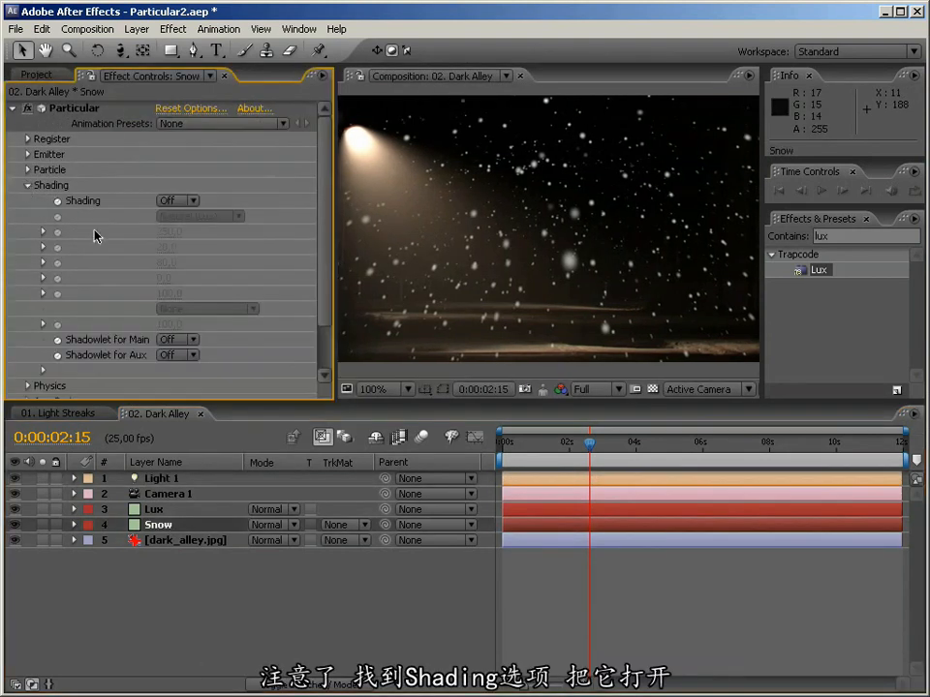
left_click(173, 200)
left_click(190, 225)
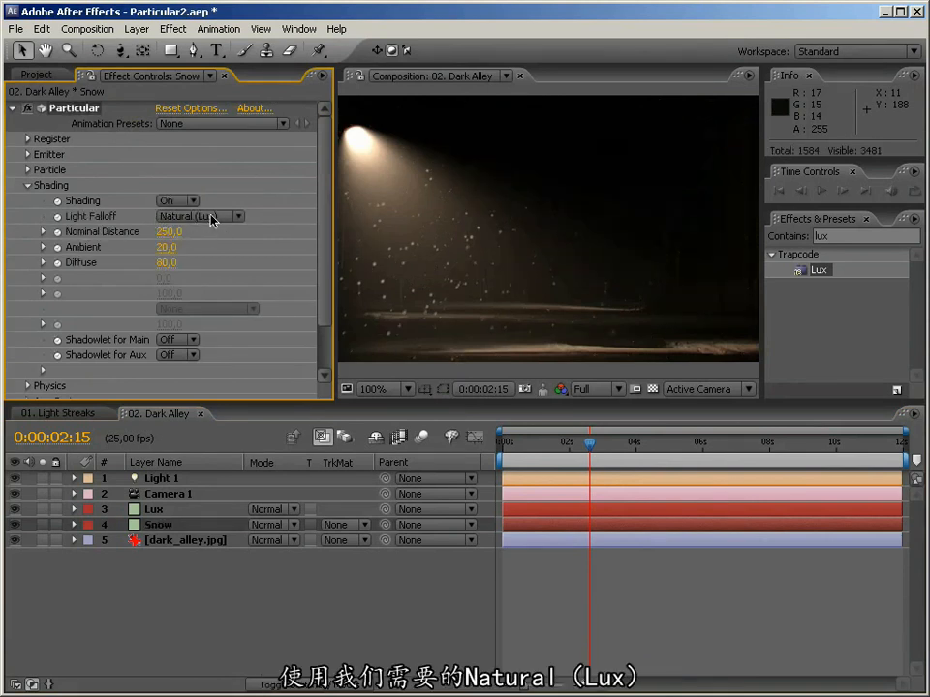
left_click_drag(335, 229, 187, 229)
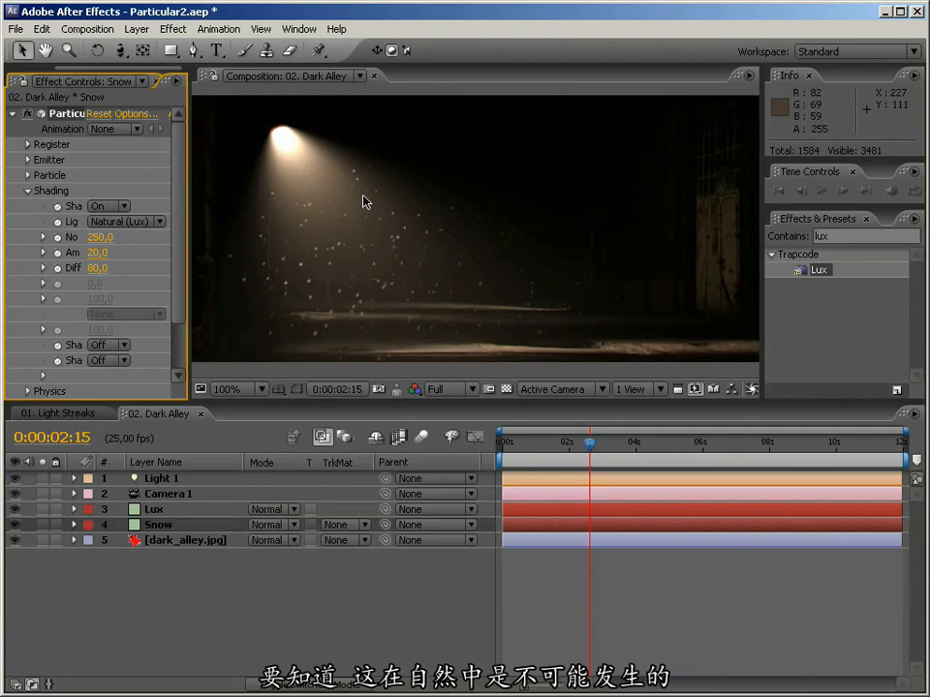
left_click_drag(187, 279, 141, 271)
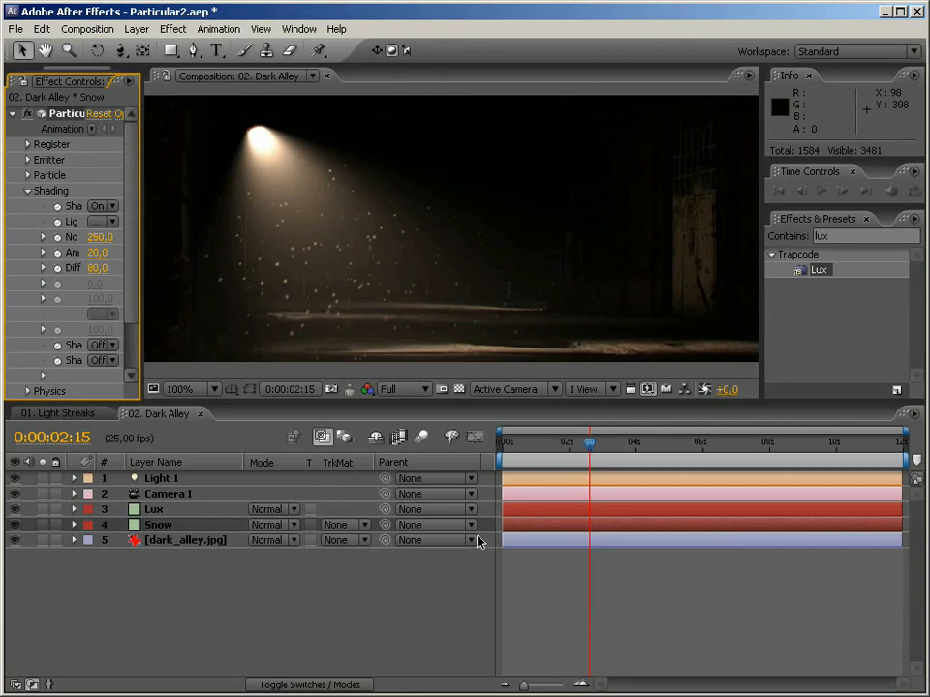
Step: Preview the lit snow from the start of the composition, then scrub to 0:00:04:19
key("Home")
key("KP_0")
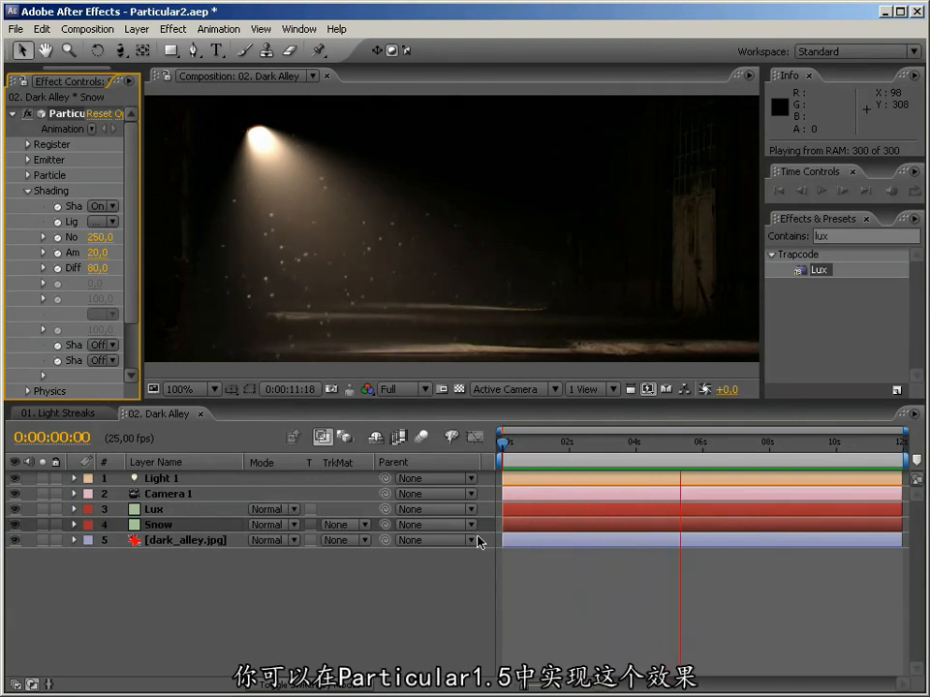
key("KP_0")
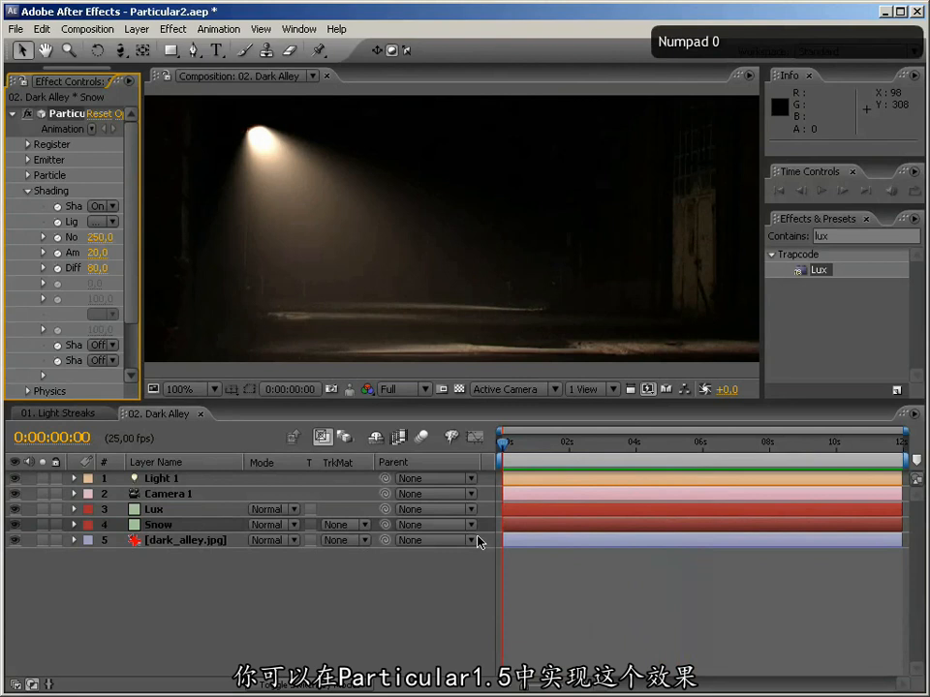
left_click_drag(638, 443, 661, 444)
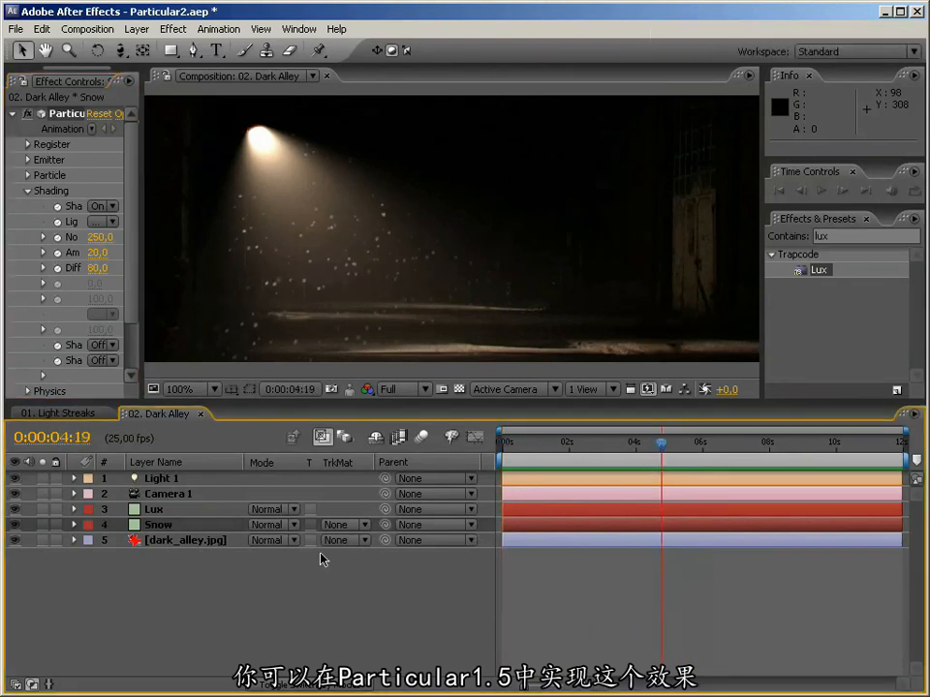
Step: Try Alpha Matte "Lux" as the Snow layer's track matte, show the Lux layer again, and scrub to check the particles
left_click(173, 515)
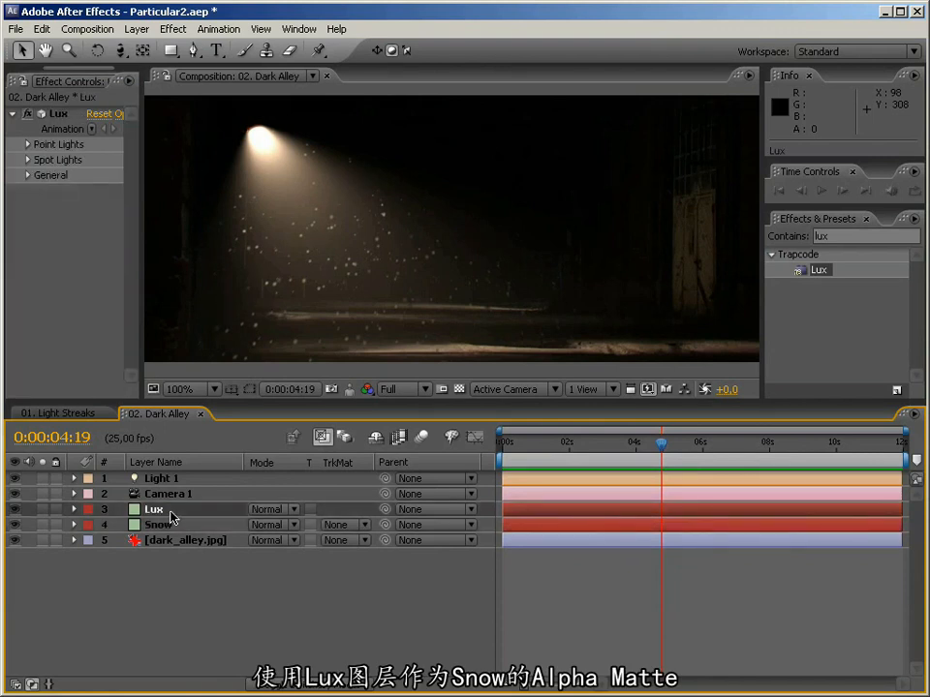
left_click(157, 524)
left_click(363, 528)
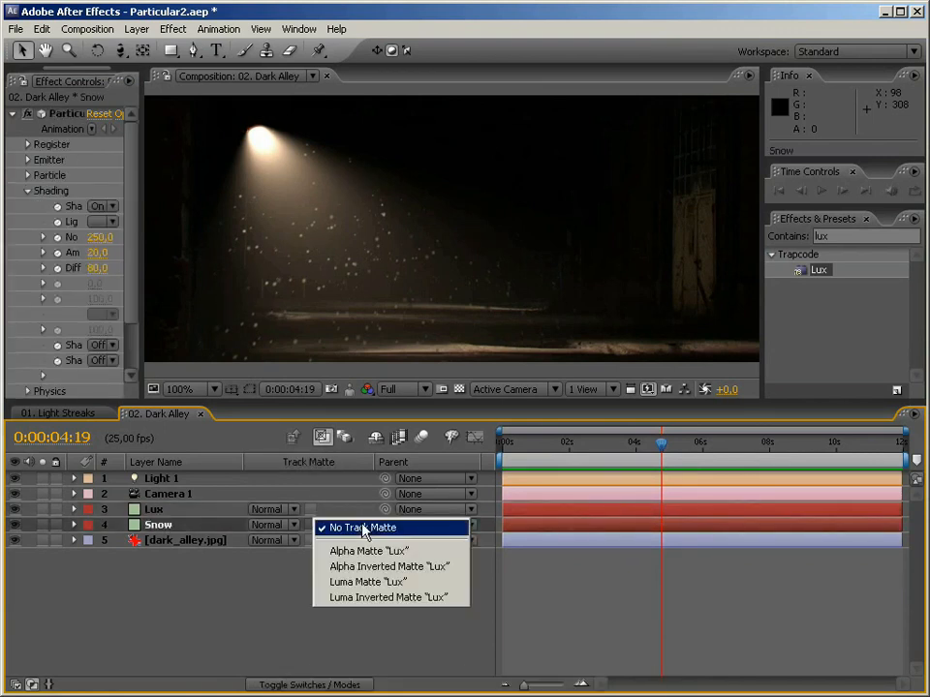
left_click(363, 551)
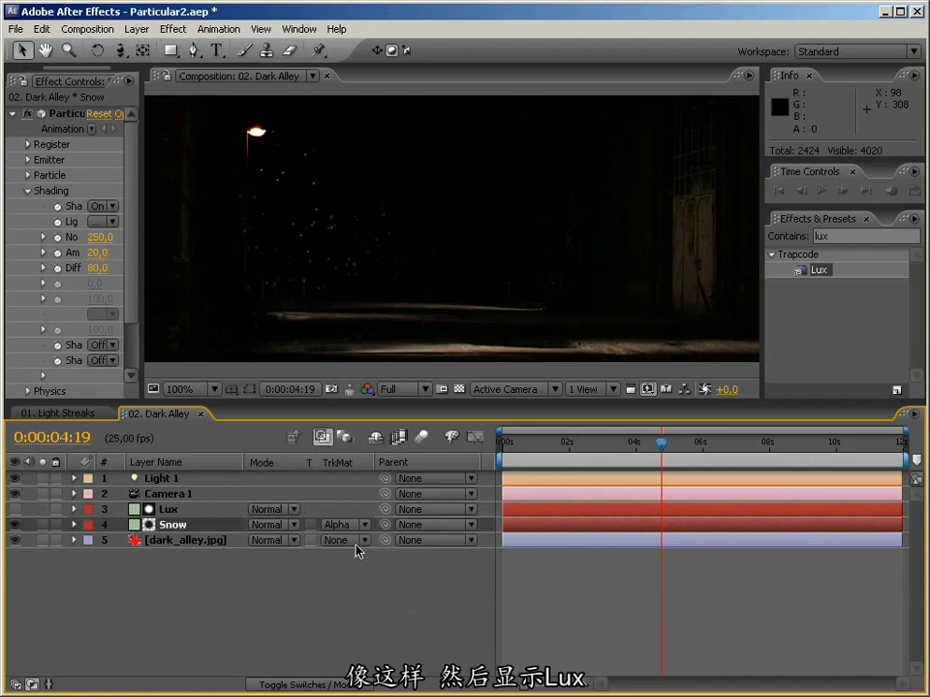
left_click(14, 509)
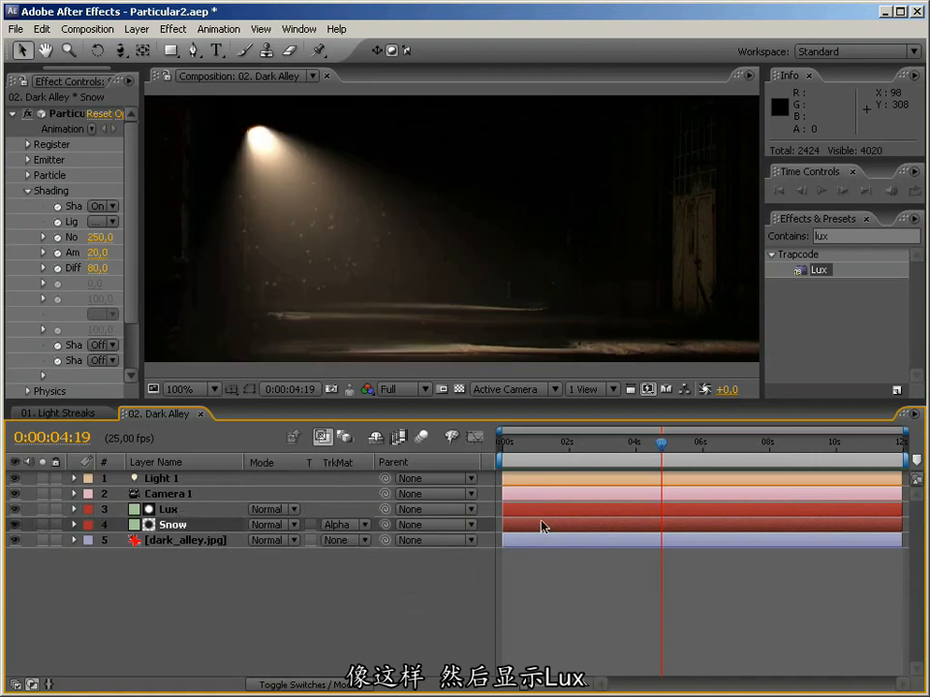
left_click_drag(662, 443, 697, 449)
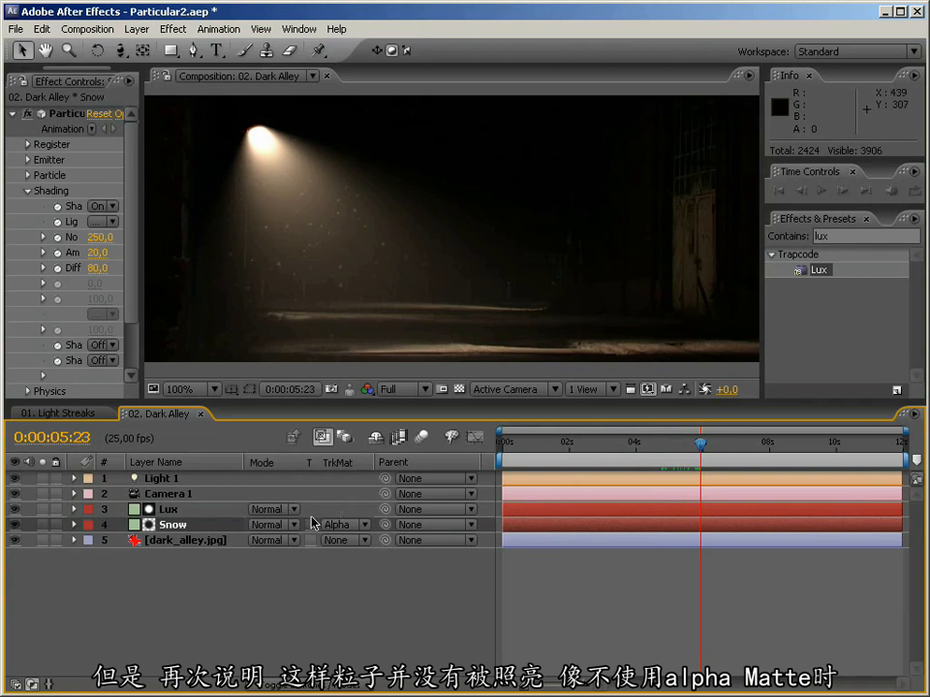
Step: Remove the track matte from the Snow layer and scrub through the animation to check the lit particles
left_click(344, 525)
left_click(368, 502)
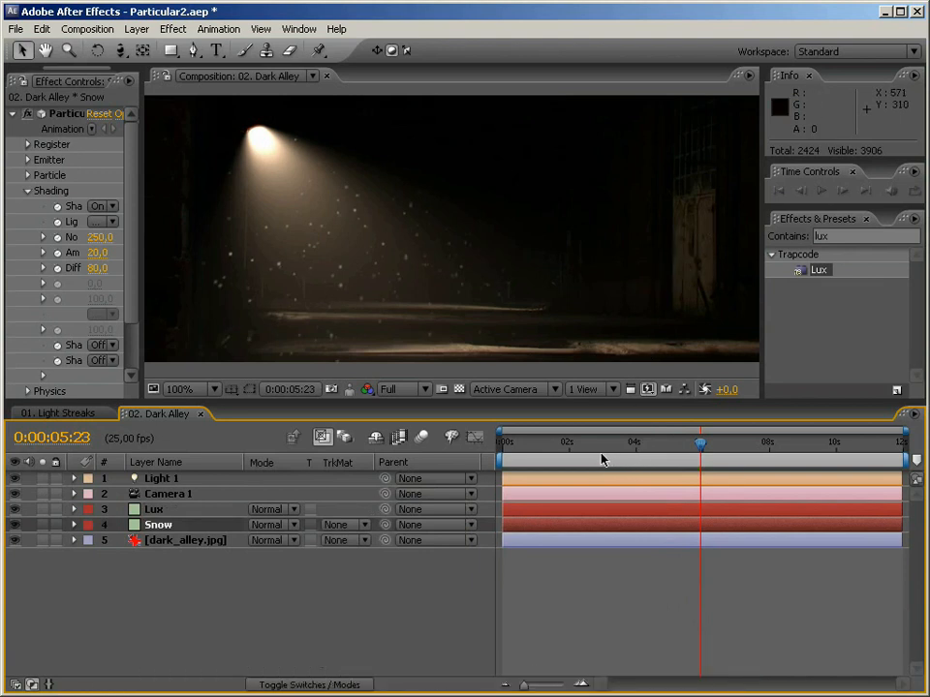
left_click(329, 526)
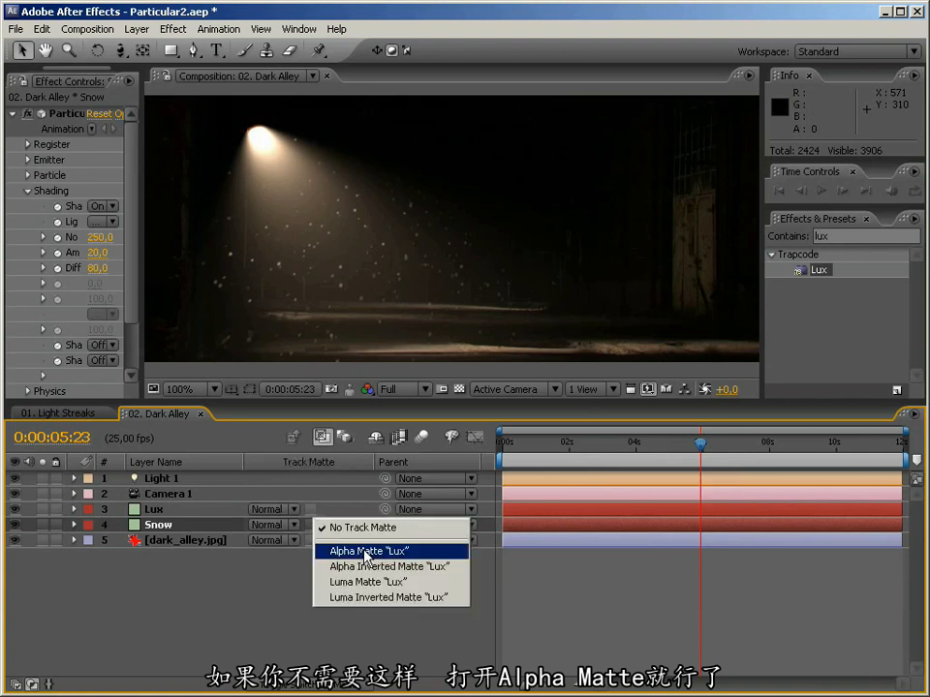
left_click(253, 616)
left_click_drag(568, 448, 688, 449)
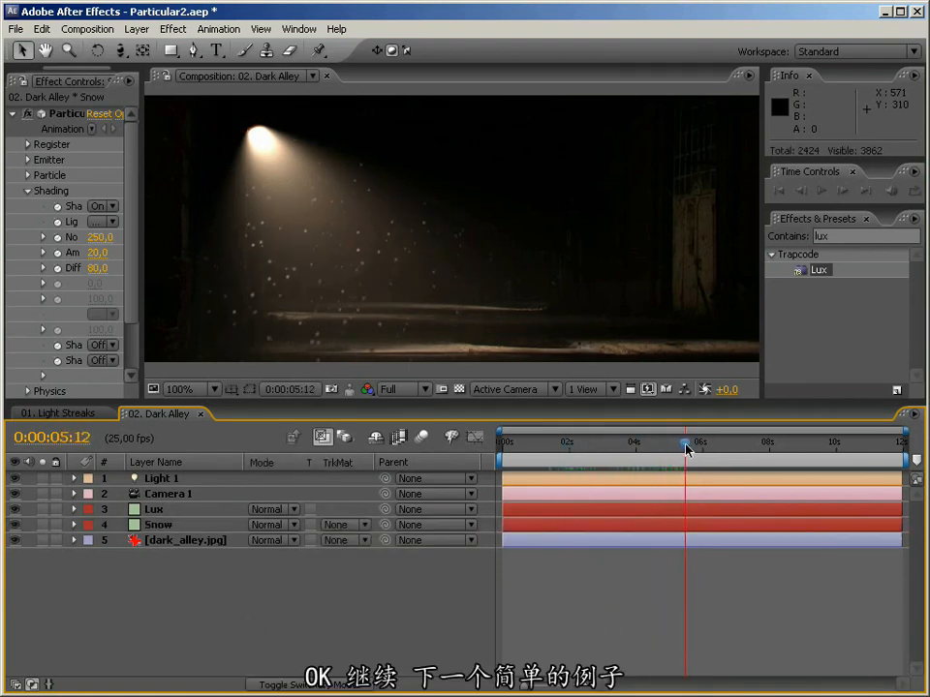
Step: Create a new 512 x 256 composition at 25 fps with a duration of 0:00:12:00
left_click_drag(141, 139, 316, 143)
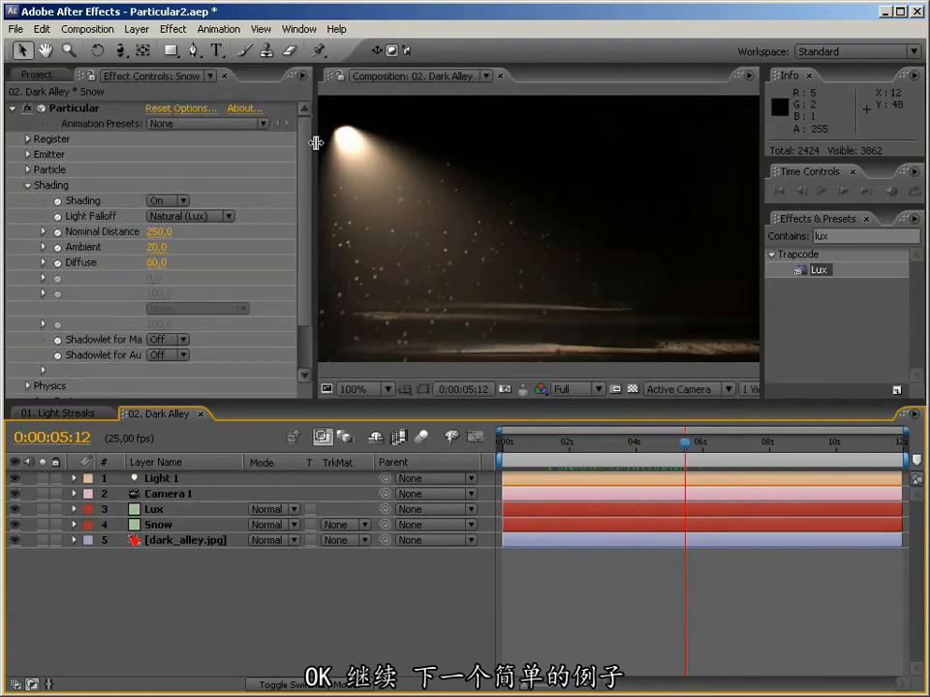
left_click(39, 75)
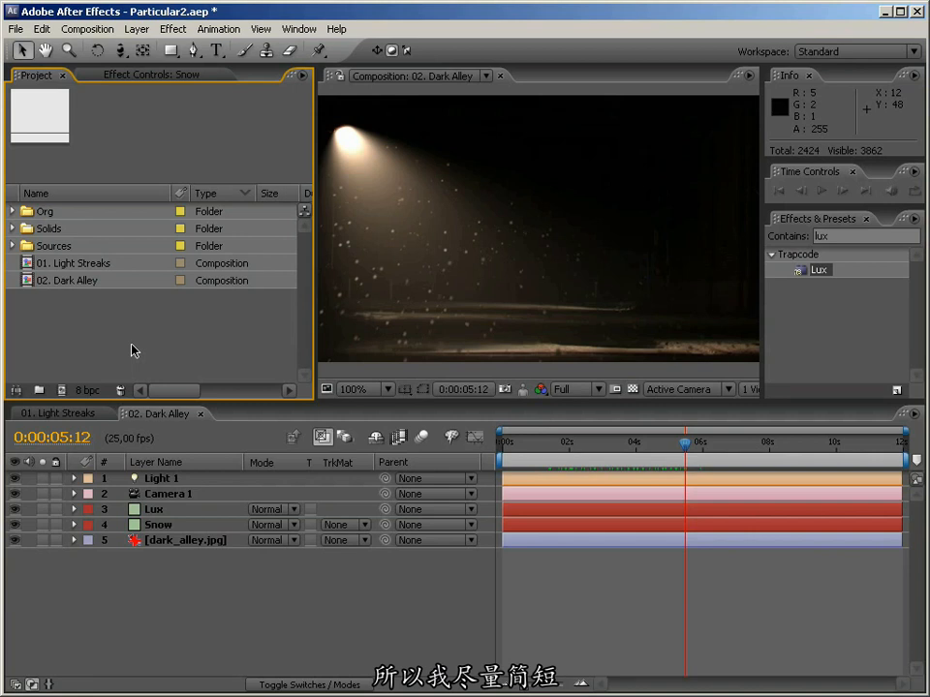
left_click(62, 392)
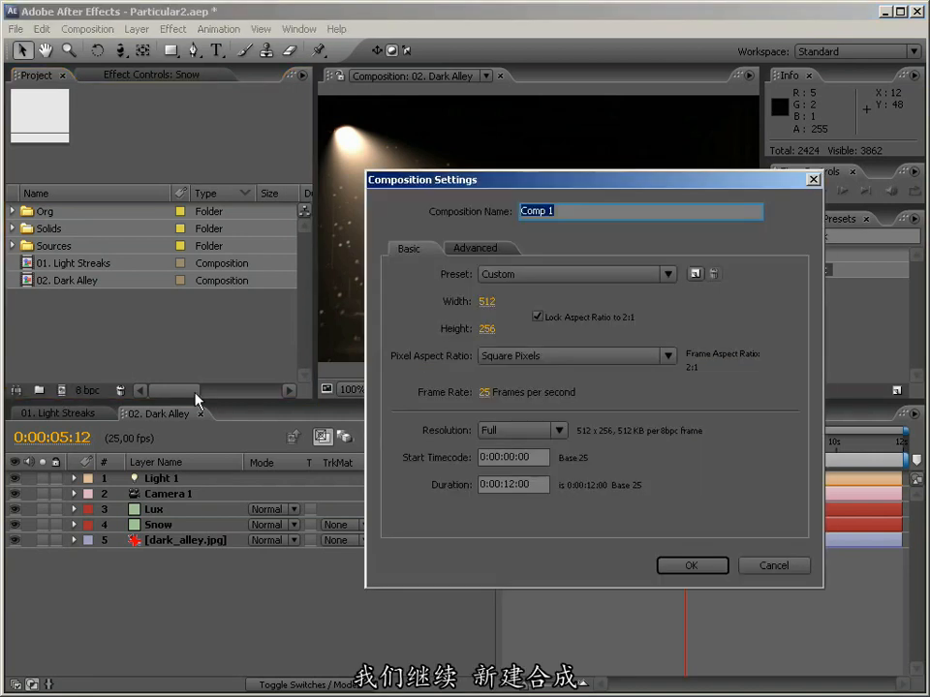
left_click(691, 565)
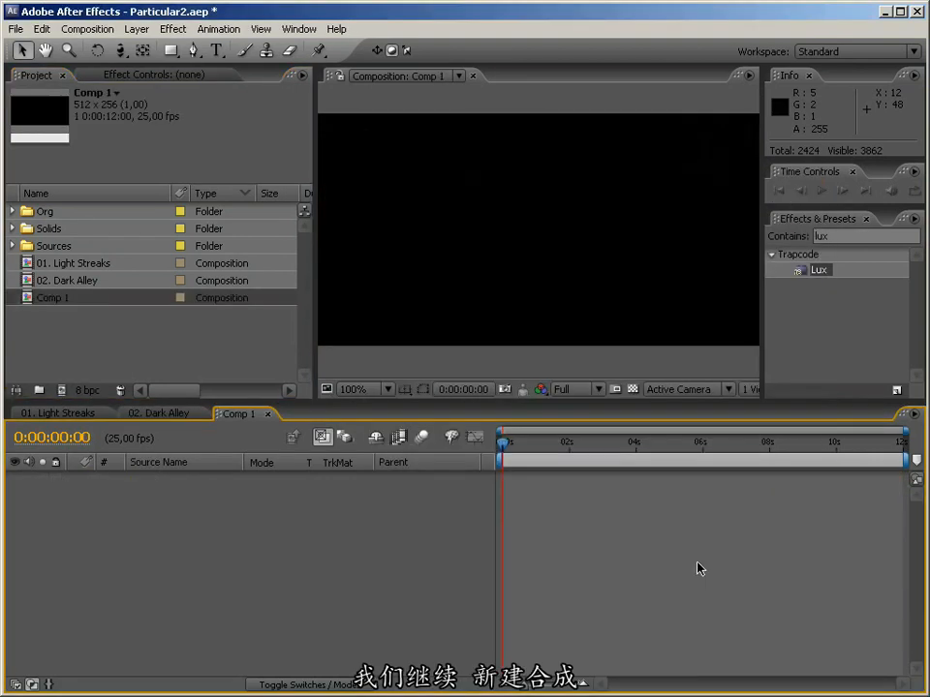
Step: Rename the new composition "03. Micro Particles"
left_click(57, 302)
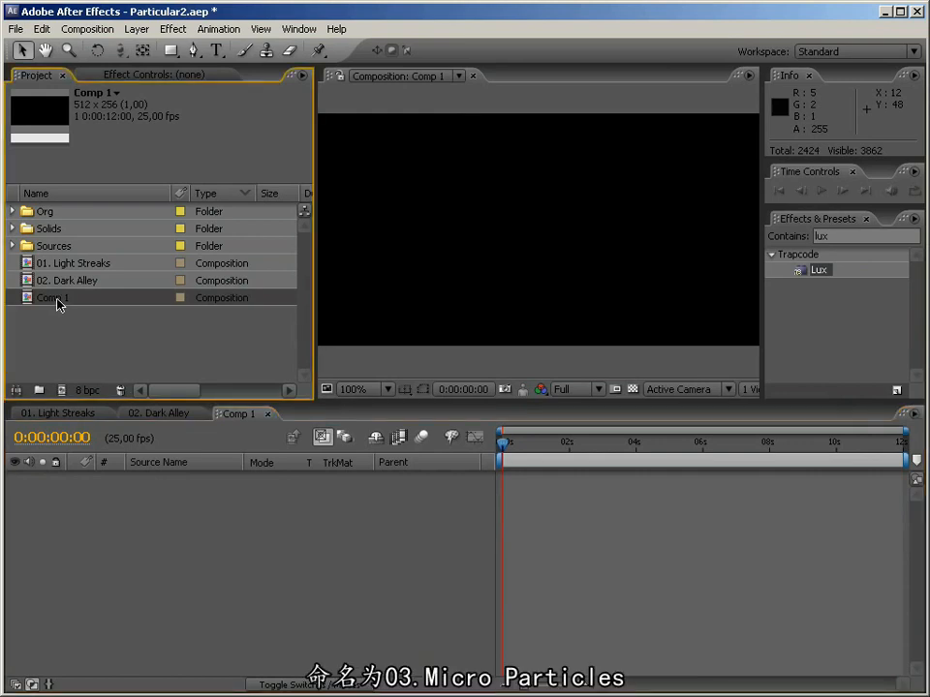
key("Return")
type("03. Micro")
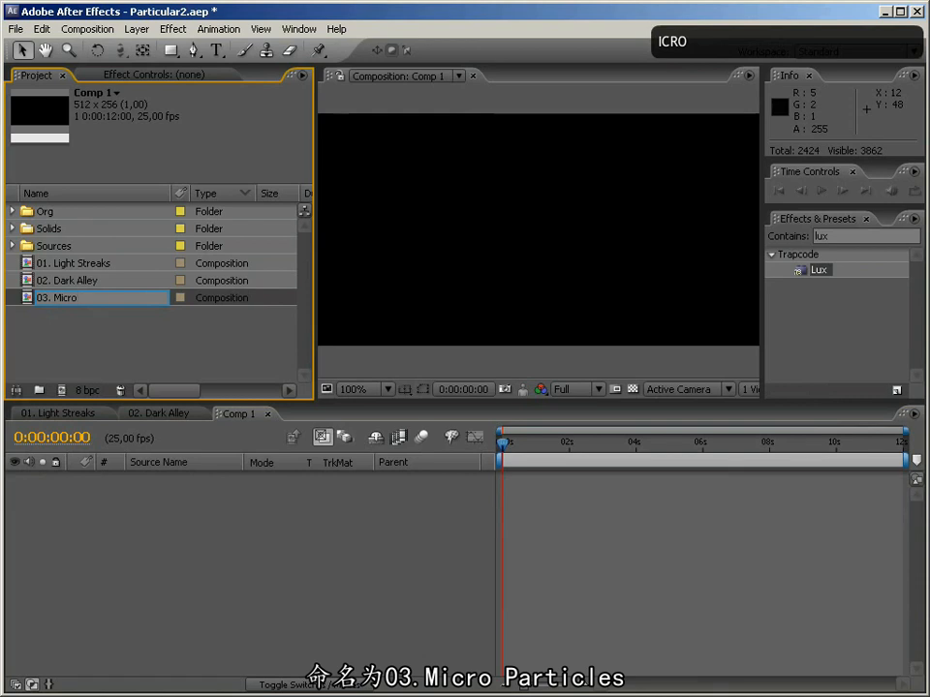
type(" PArticles")
key("Left")
key("Left")
key("Left")
key("Left")
key("Left")
key("Left")
key("Left")
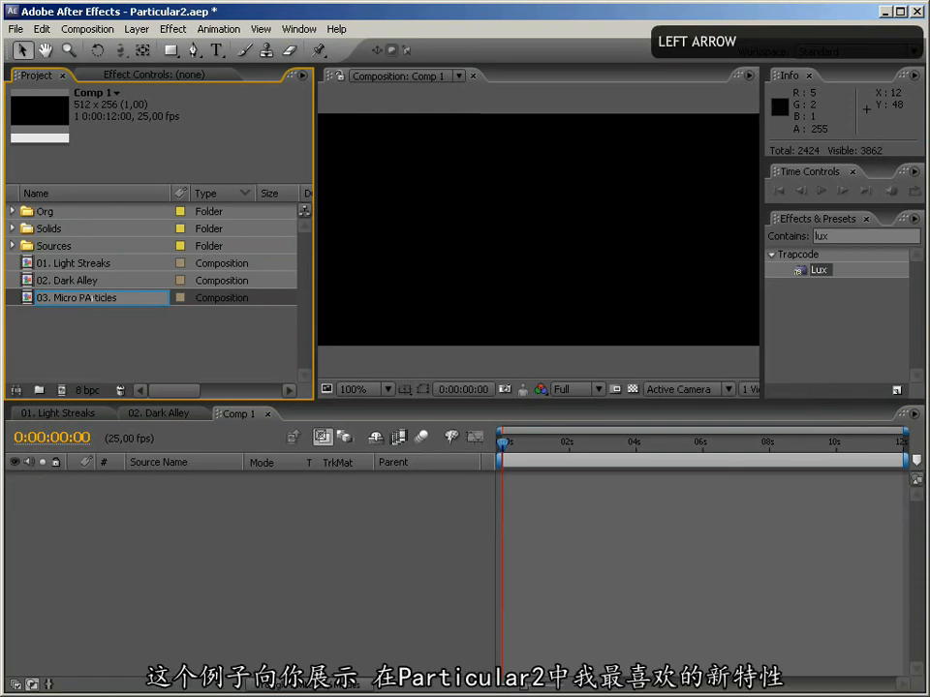
key("BackSpace")
type("a")
key("Return")
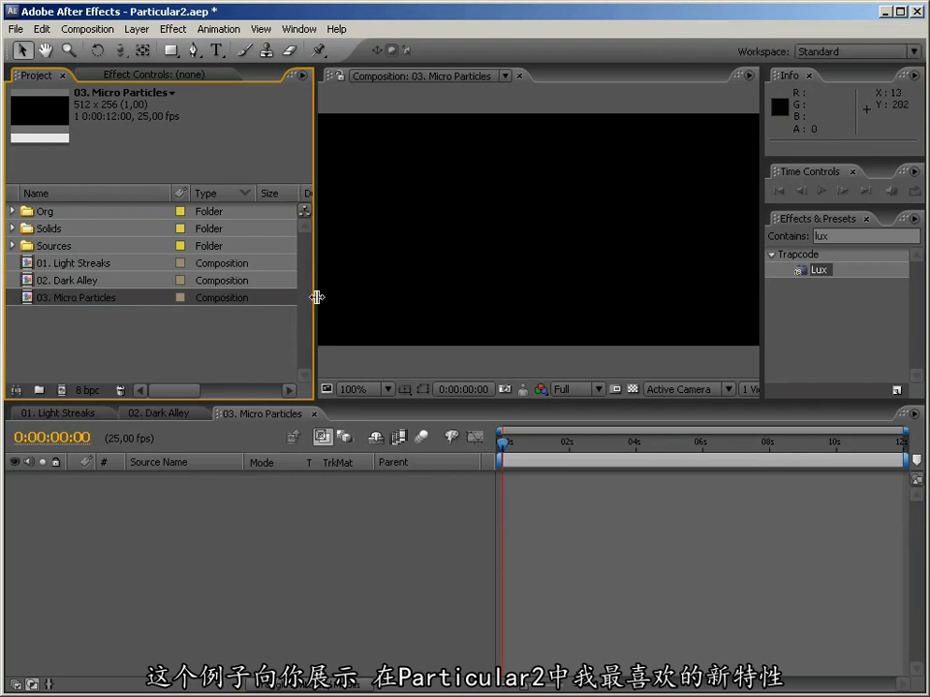
Step: Add a comp-size 512 x 256 pixel pale lime green solid to the 03. Micro Particles composition
left_click_drag(316, 297, 224, 297)
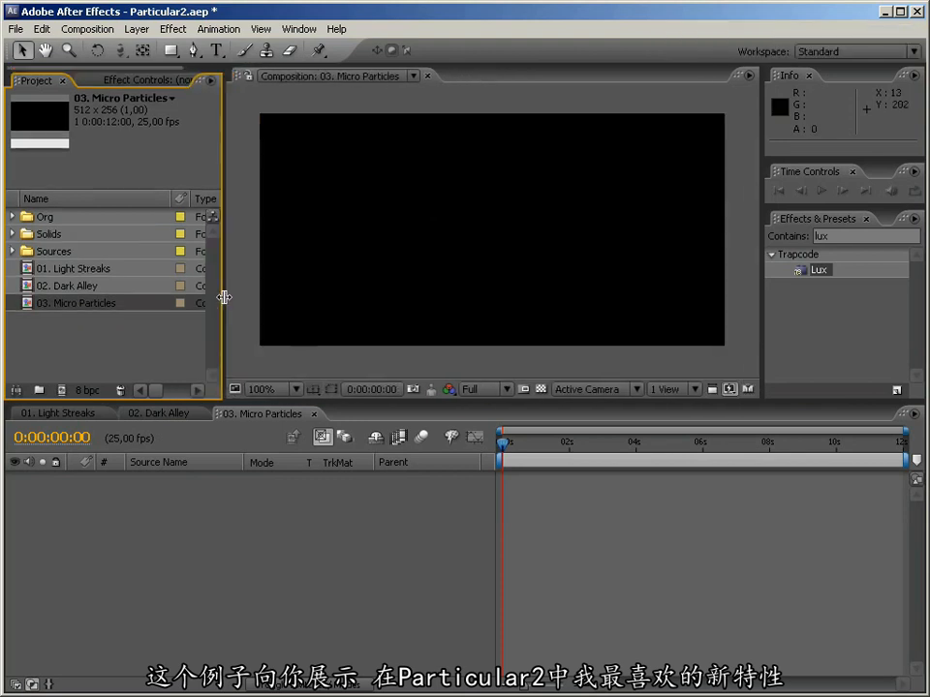
right_click(222, 500)
mouse_move(240, 506)
left_click(414, 546)
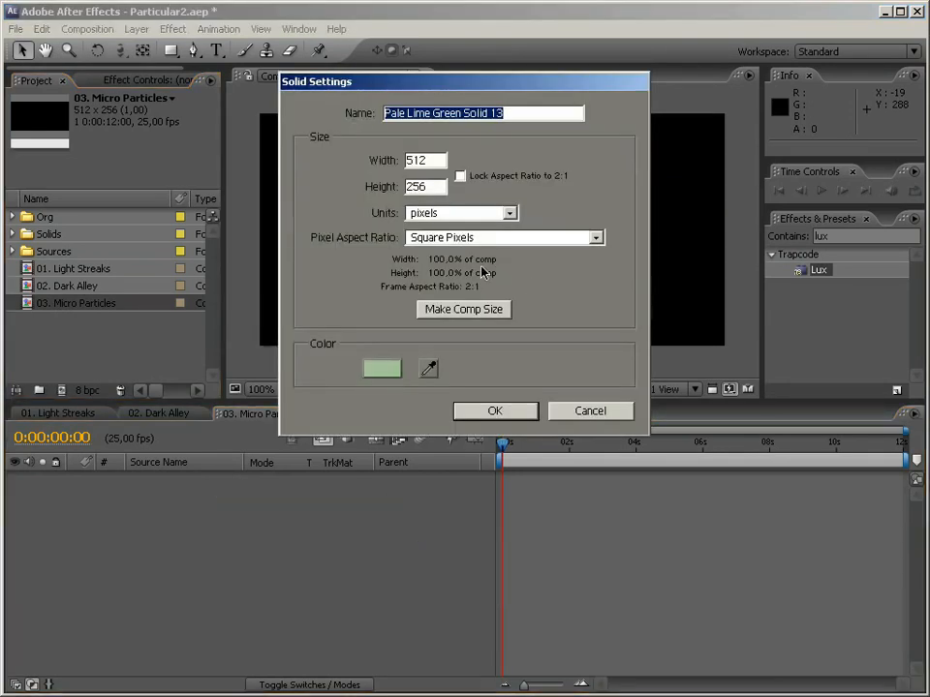
left_click(518, 412)
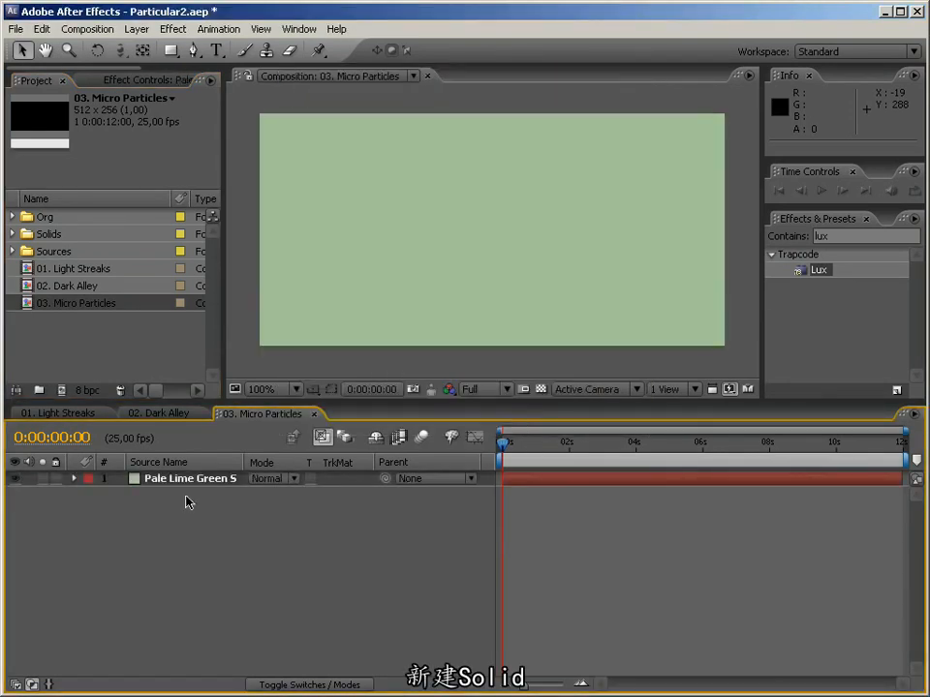
Step: Apply the Trapcode Particular effect to the pale lime green solid and scrub to about 0:00:02:18 to preview the particles
left_click(857, 236)
type("partic")
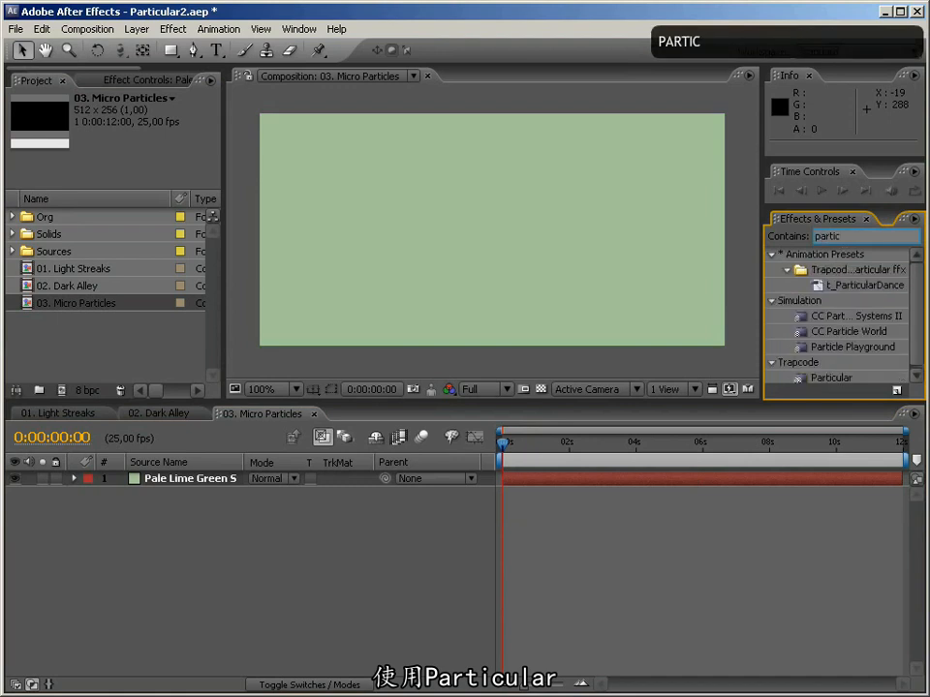
left_click_drag(828, 378, 615, 293)
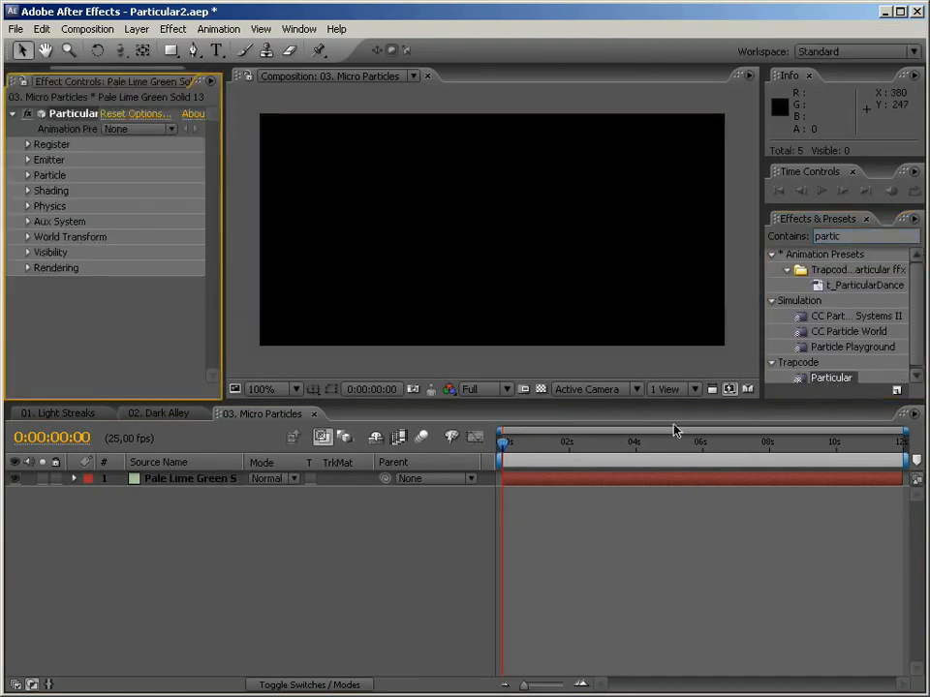
left_click_drag(504, 443, 564, 452)
left_click_drag(593, 454, 593, 454)
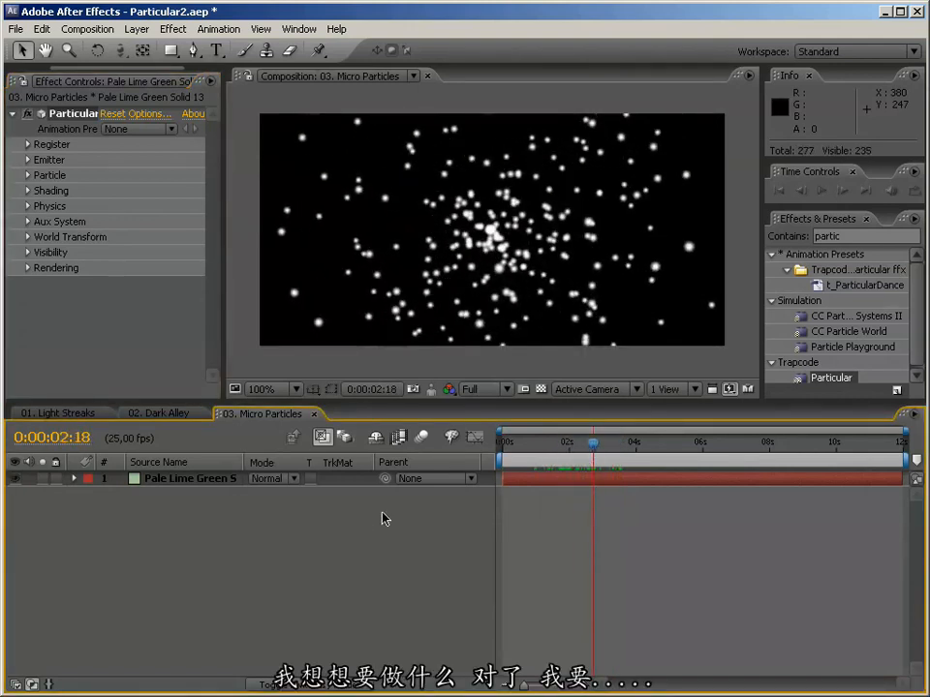
Step: Set Particular's emitter type to Sphere and its X, Y and Z emitter sizes to 500
left_click(28, 160)
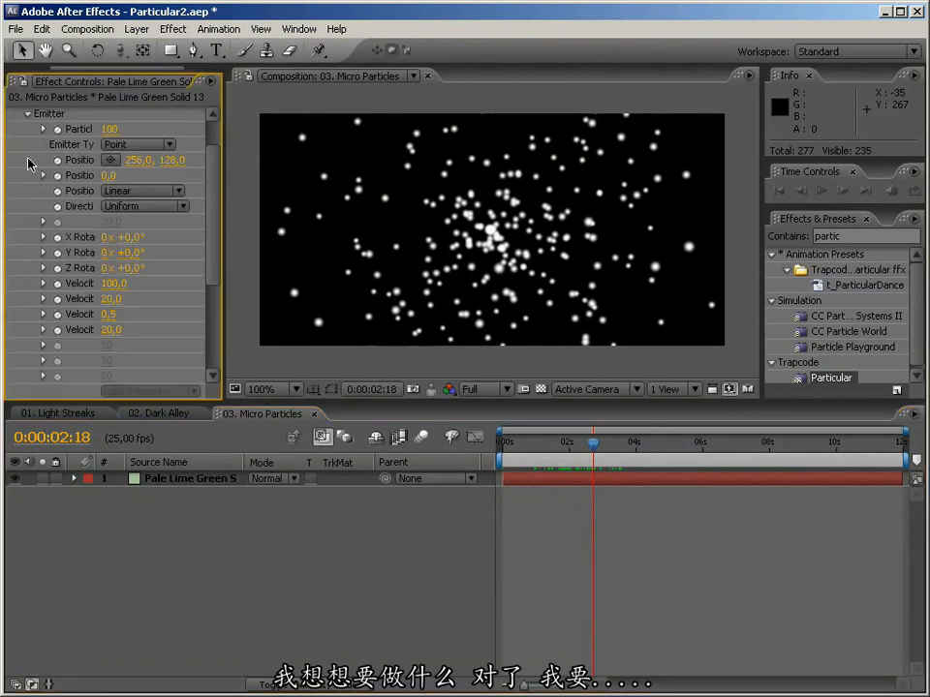
left_click(147, 146)
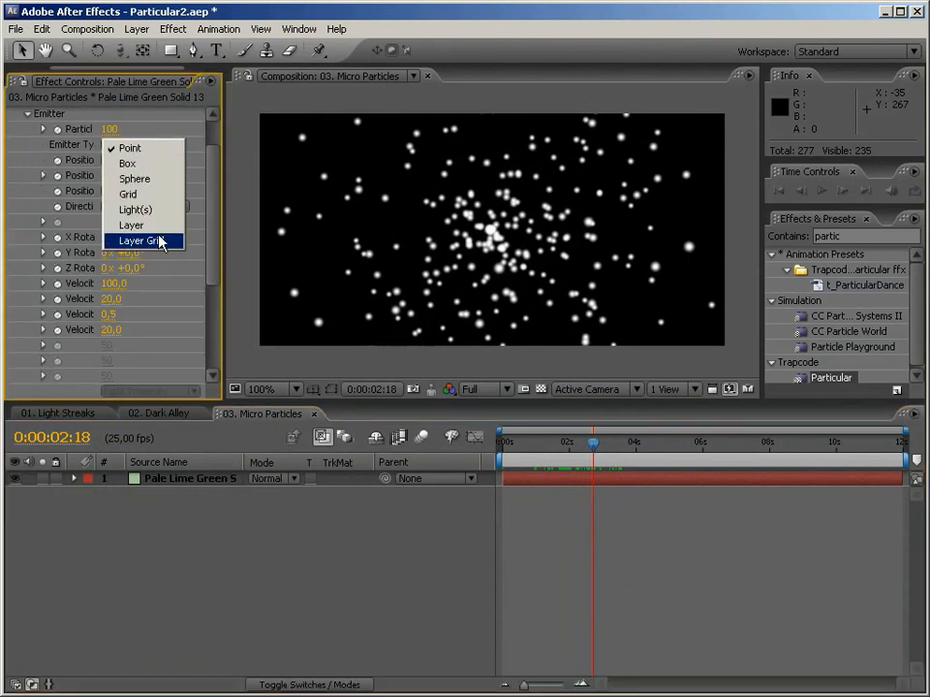
left_click(148, 179)
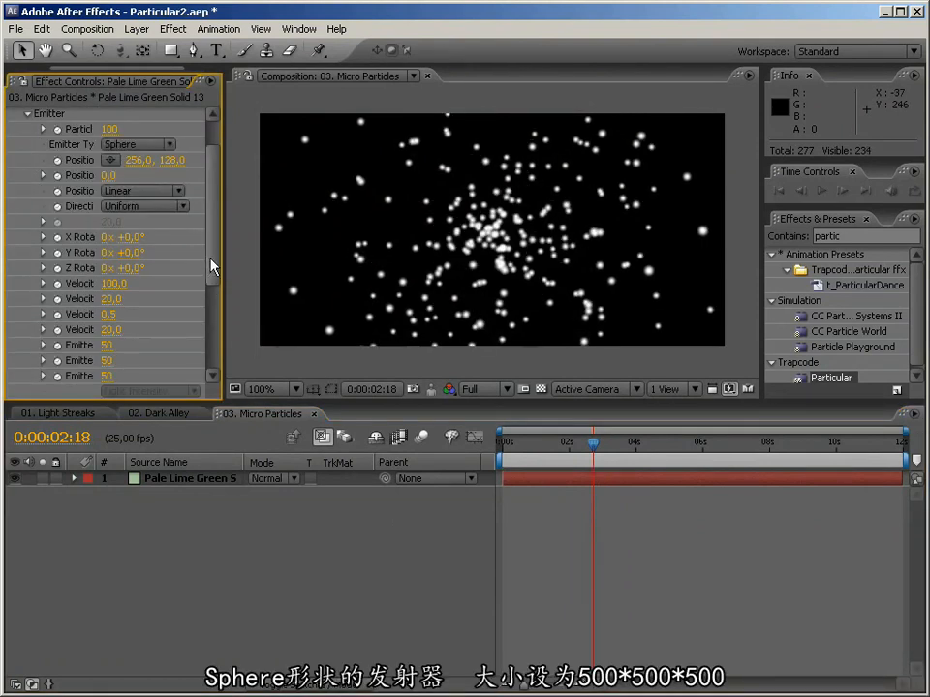
scroll(210, 263, "down", 3)
left_click(109, 282)
type("500")
key("Tab")
type("500")
key("Tab")
type("500")
key("Return")
Step: Set all four emitter velocity values to 0 and scrub ahead to check that the particles stay still
left_click(113, 222)
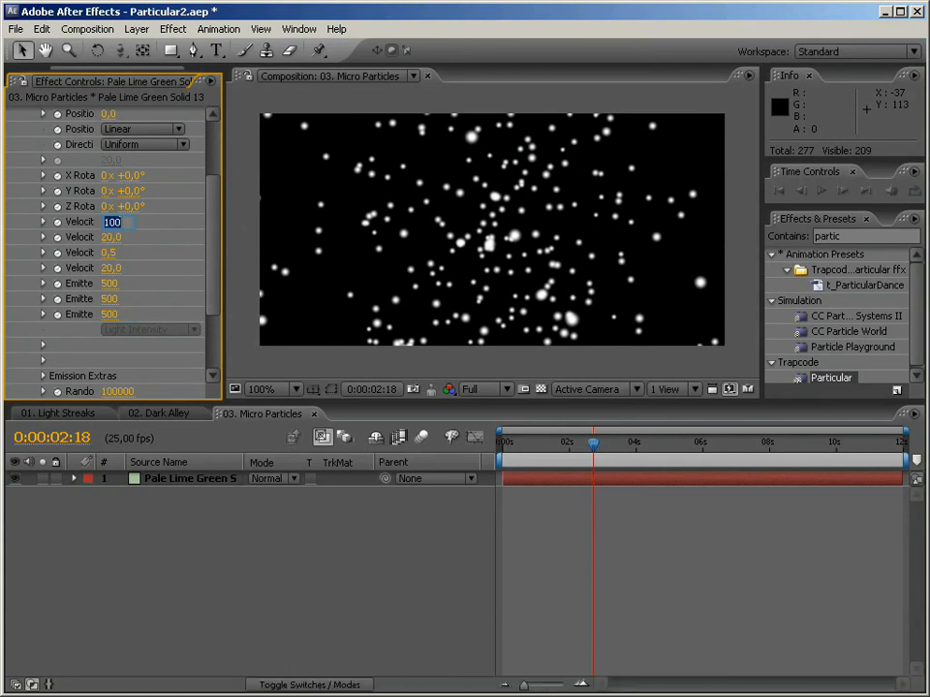
type("0")
key("Tab")
type("0")
key("Tab")
type("0")
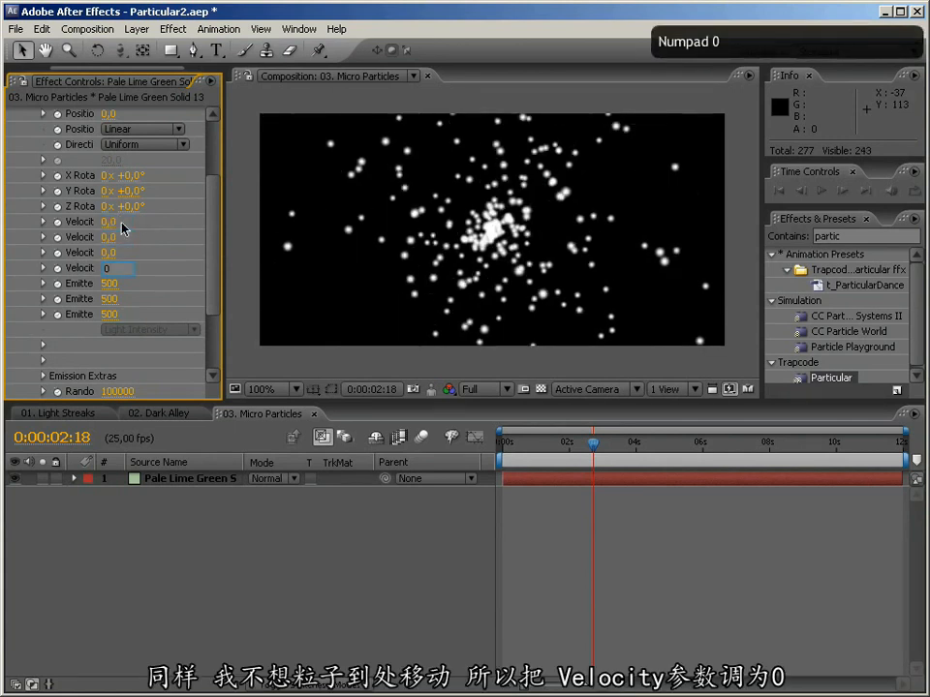
key("Return")
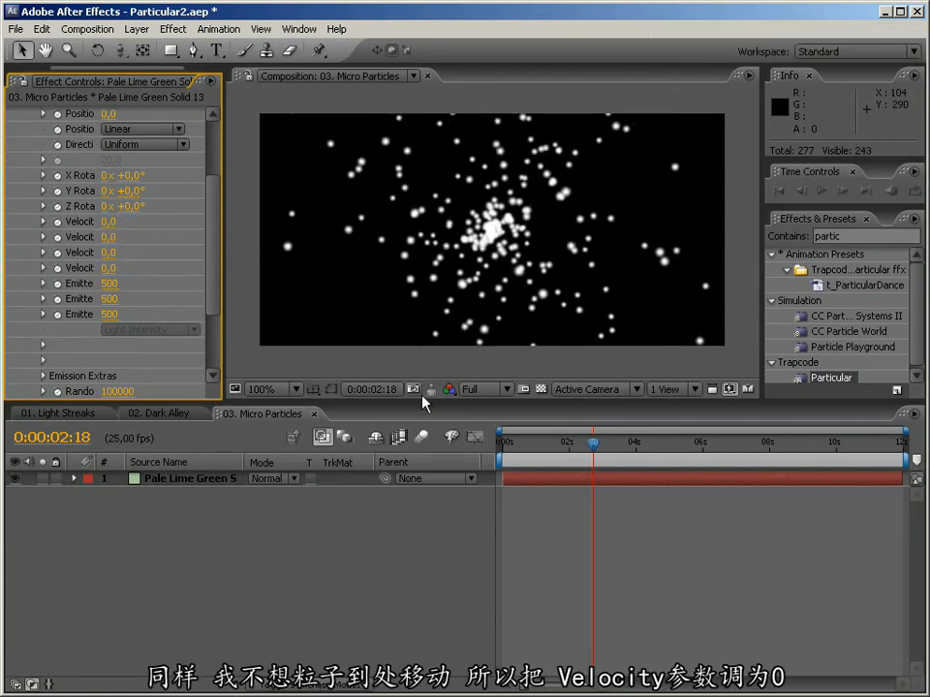
mouse_move(595, 448)
left_mouse_down()
mouse_move(638, 447)
mouse_move(609, 447)
left_mouse_up()
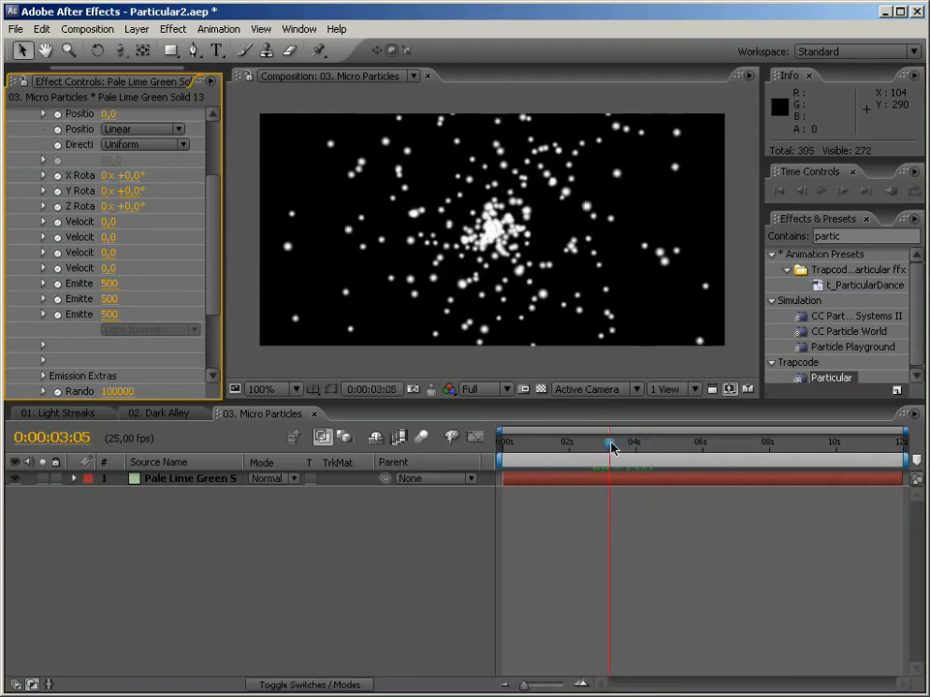
Step: Keyframe the emitter's Particles/sec at 1000 on the first frame and 0 on the following frame
left_click_drag(211, 250, 212, 336)
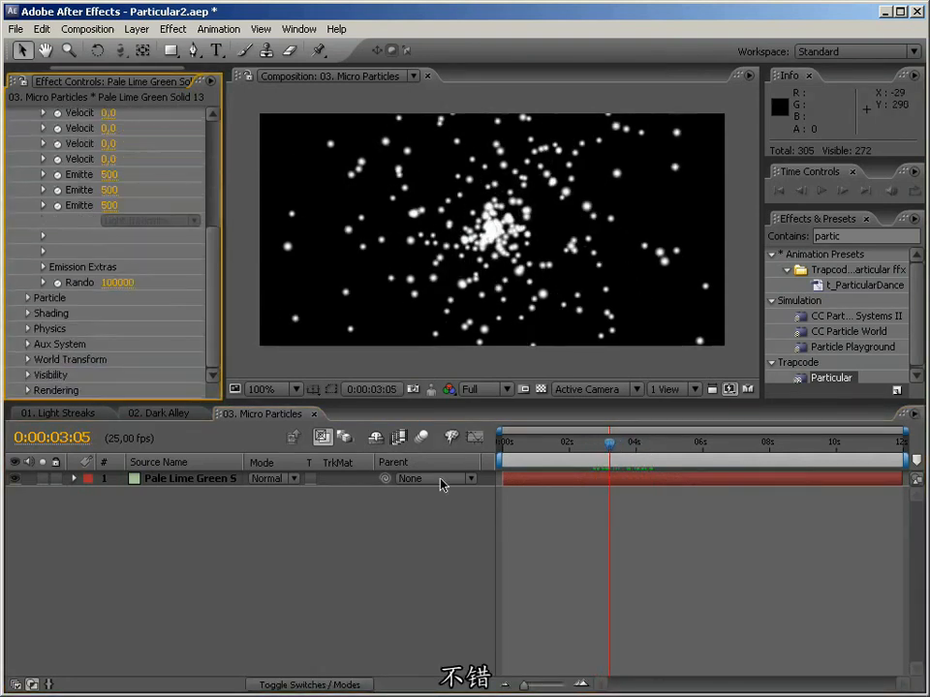
left_click(509, 452)
left_click_drag(215, 281, 218, 136)
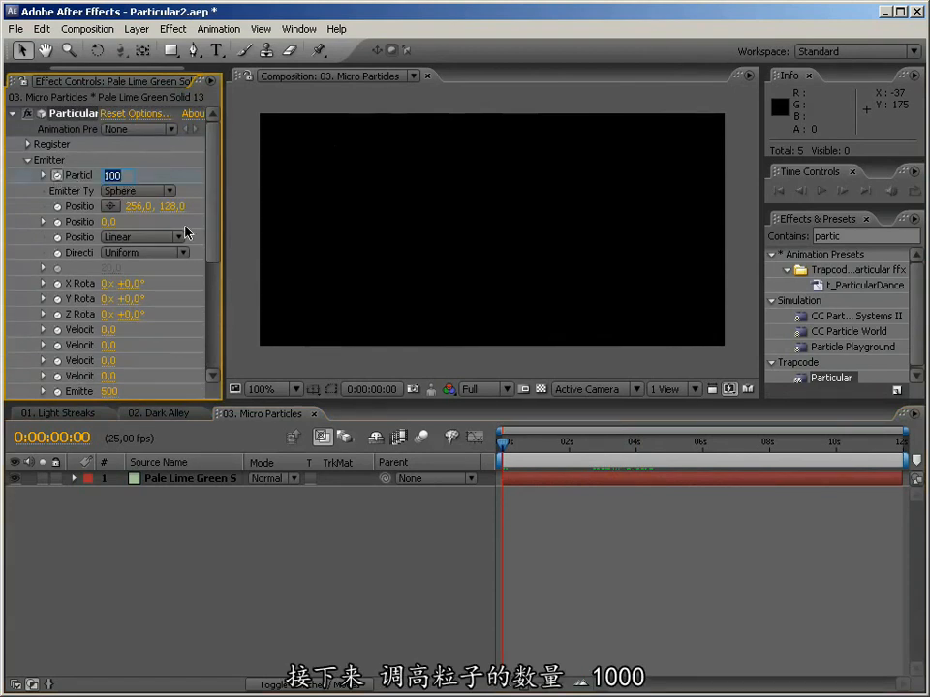
type("1000")
key("Return")
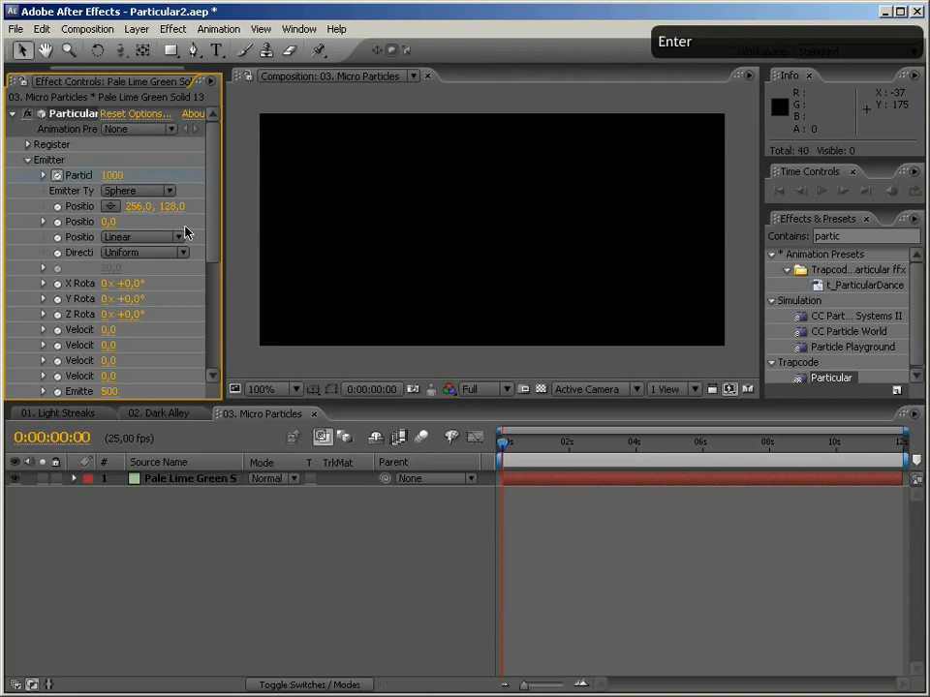
key("Page_Down")
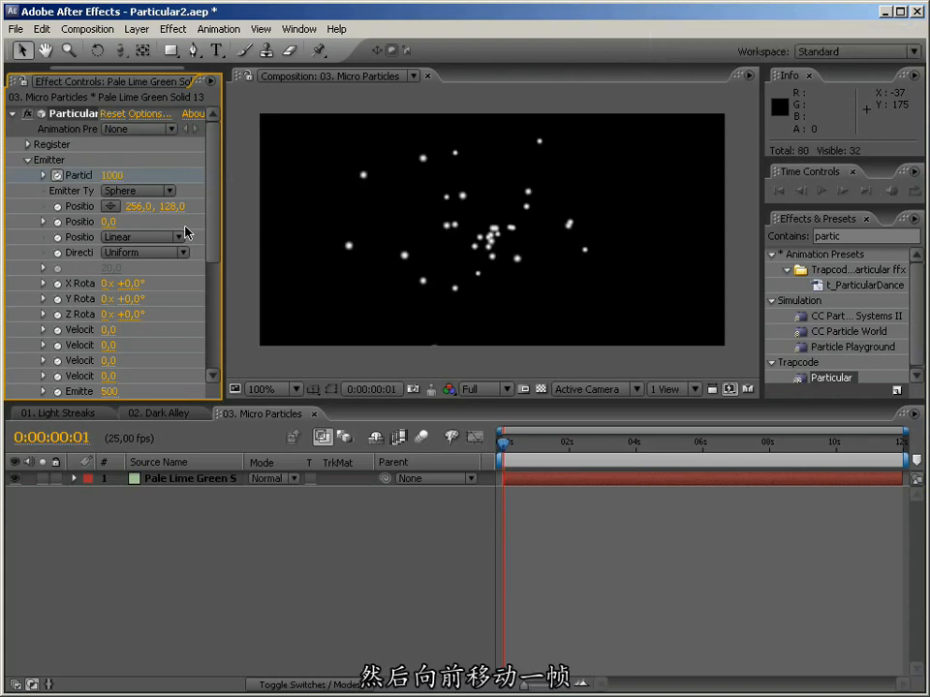
left_click(115, 176)
type("0")
key("Return")
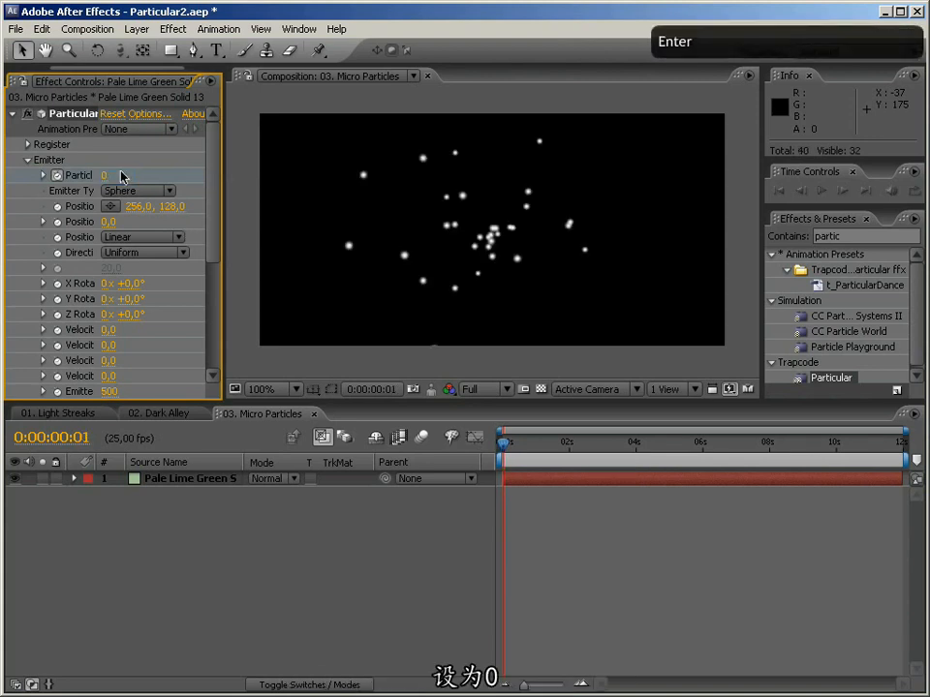
Step: Raise the first-frame Particles/sec keyframe to 5000 and advance one frame to check the result
key("Home")
left_click(114, 175)
type("50")
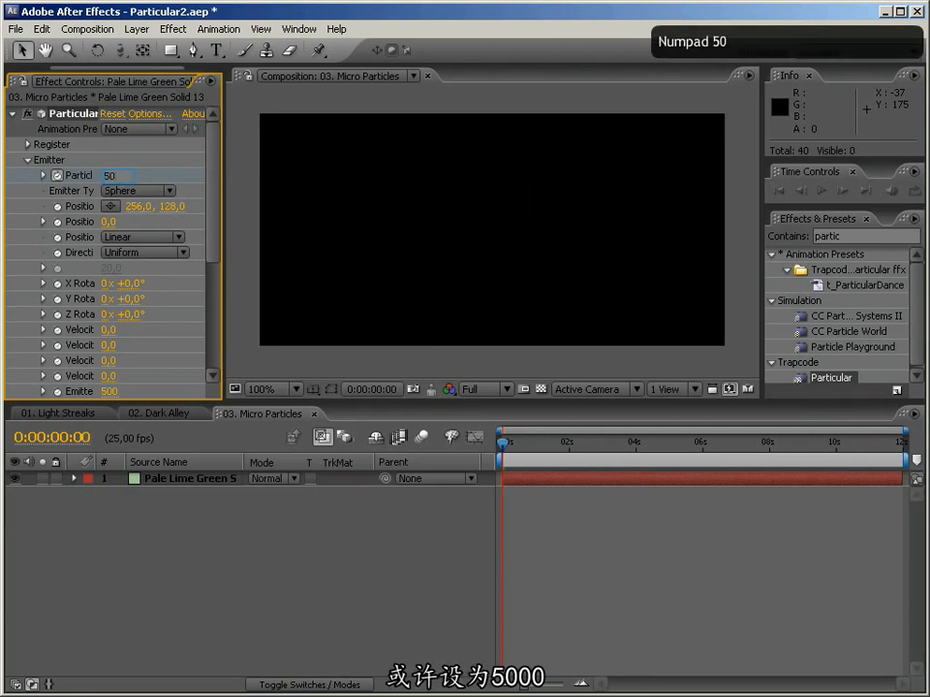
key("Return")
key("Page_Down")
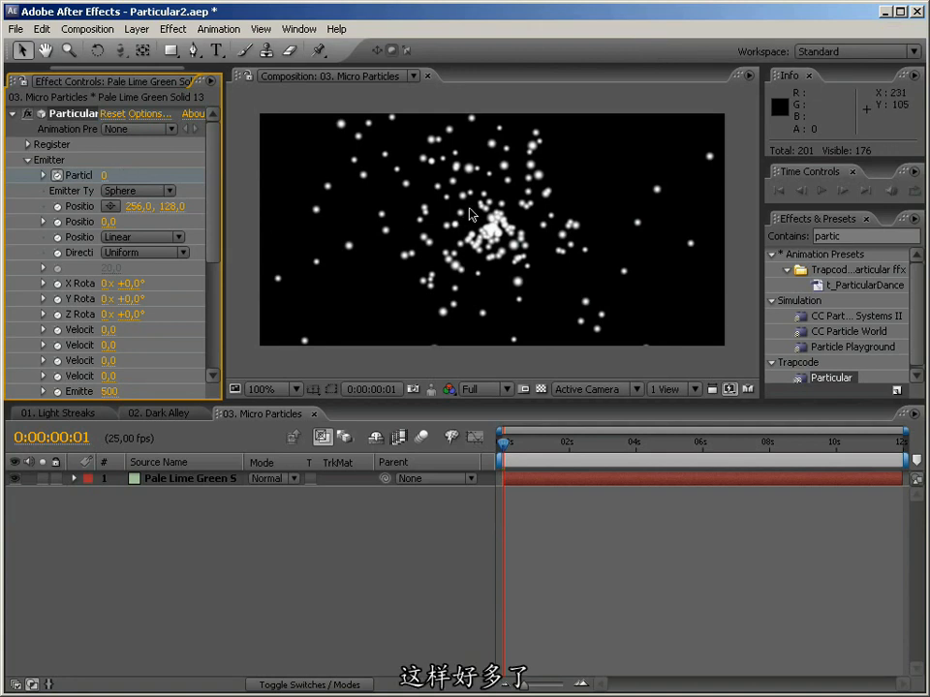
Step: Add a camera with the suggested settings to the composition and orbit it around the particle cloud
left_click(344, 455)
right_click(349, 492)
mouse_move(373, 504)
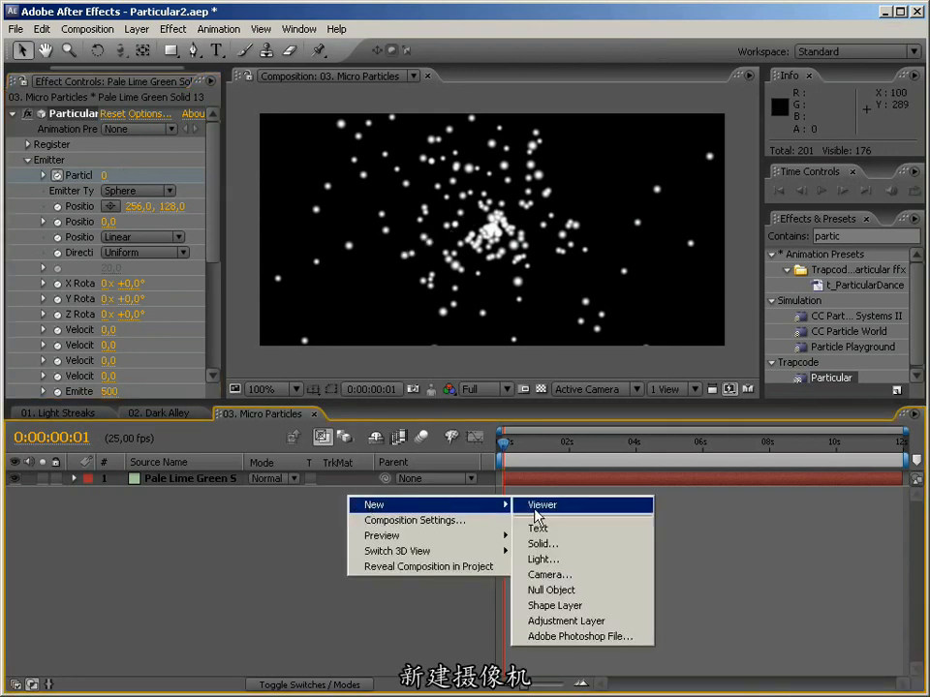
left_click(548, 573)
left_click(617, 466)
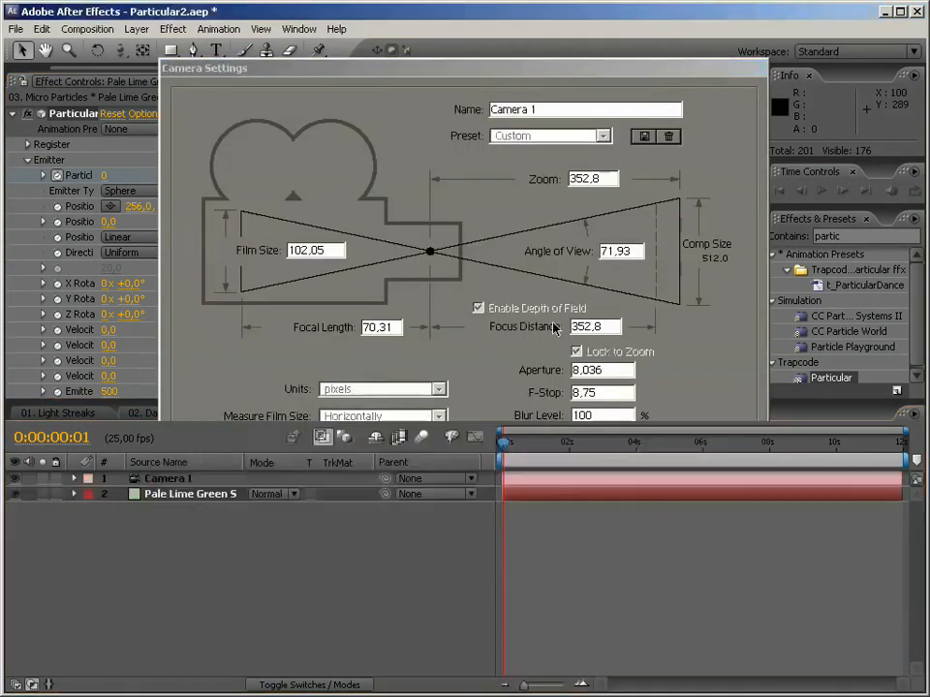
key("c")
key("c")
left_click_drag(448, 203, 654, 305)
mouse_move(478, 231)
left_mouse_down()
mouse_move(442, 274)
mouse_move(360, 316)
mouse_move(224, 227)
mouse_move(393, 202)
mouse_move(484, 218)
left_mouse_up()
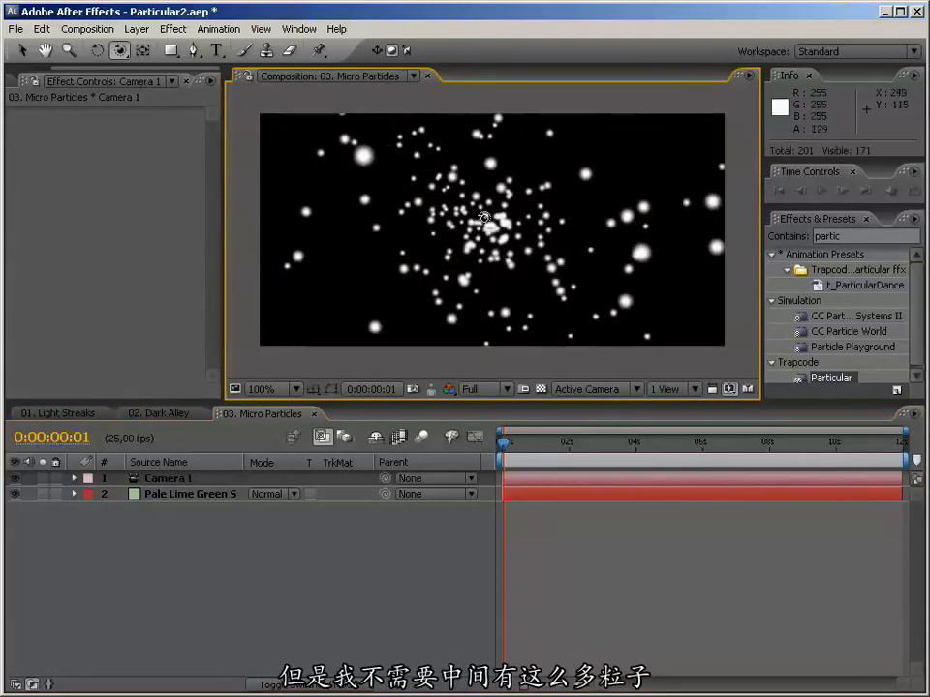
Step: Set the Spherical Field strength to 100 in the solid's Particular Air physics settings
left_click(155, 495)
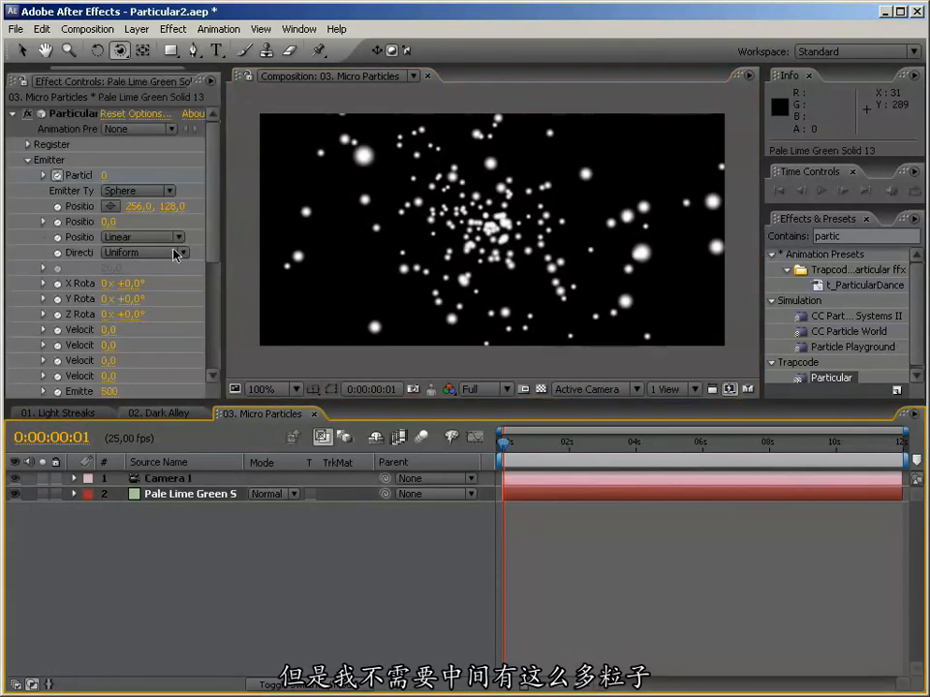
left_click_drag(214, 217, 209, 334)
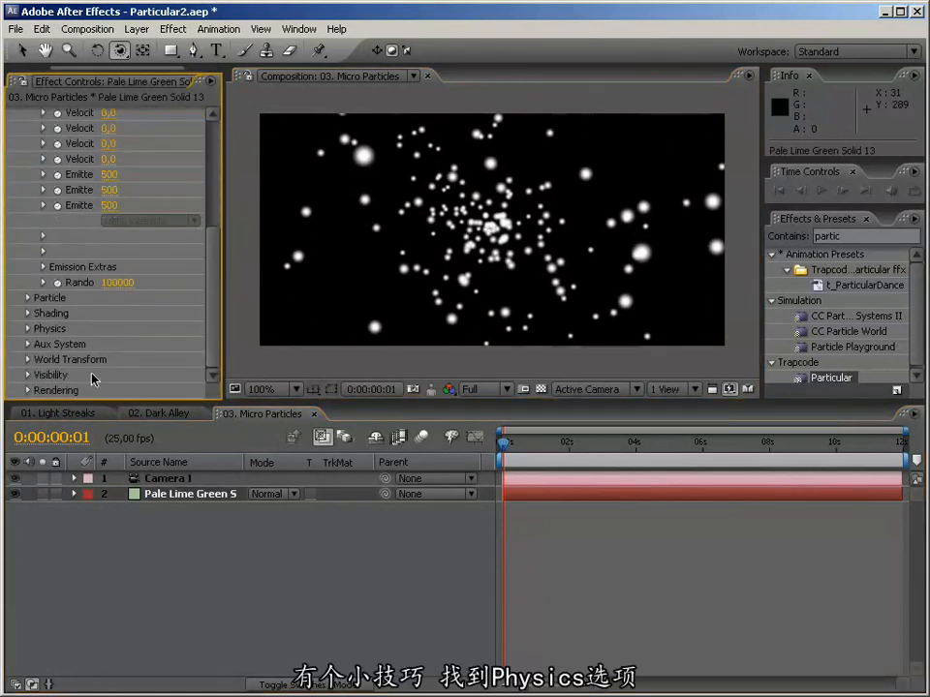
left_click(28, 330)
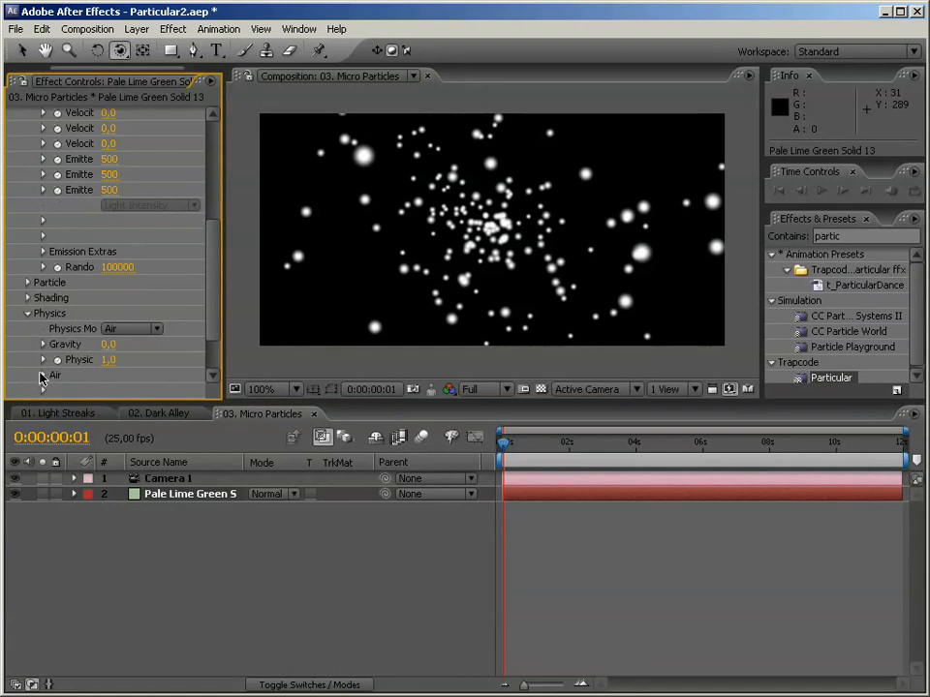
left_click(42, 374)
left_click(58, 391)
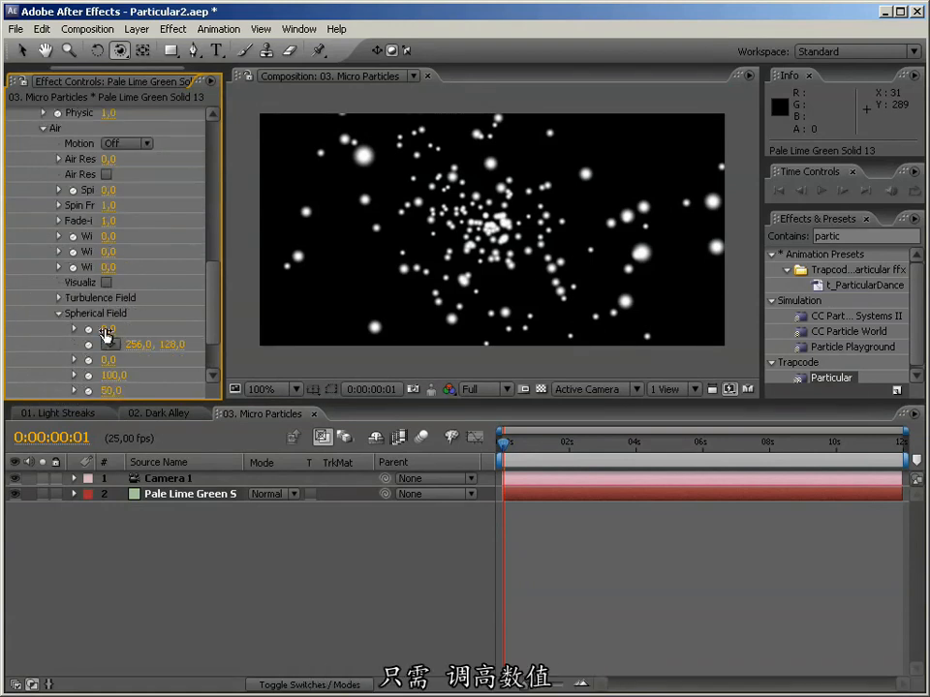
left_click_drag(225, 320, 331, 319)
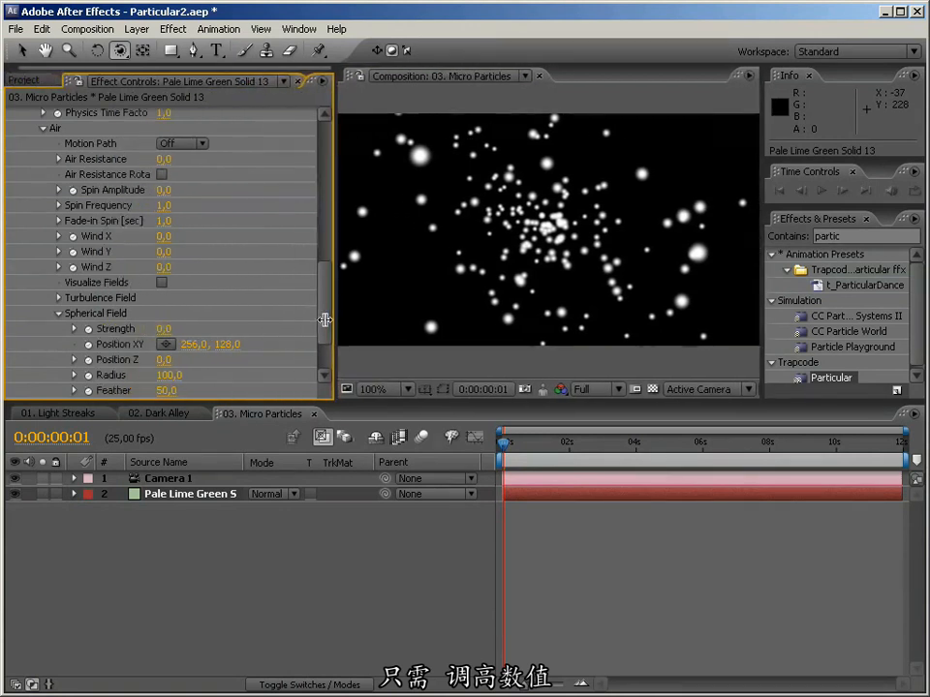
left_click_drag(161, 328, 308, 326)
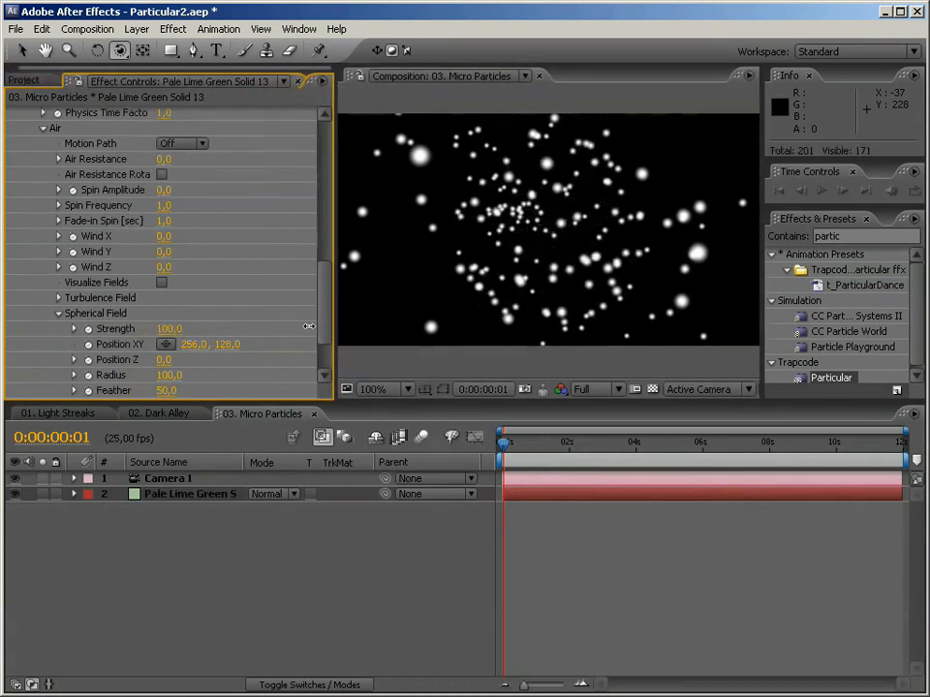
Step: Set the Spherical Field radius to 170 and orbit the camera to inspect the cleared centre
left_click_drag(167, 377, 180, 376)
left_click_drag(561, 226, 359, 289)
left_click_drag(165, 372, 163, 373)
left_click_drag(545, 255, 650, 224)
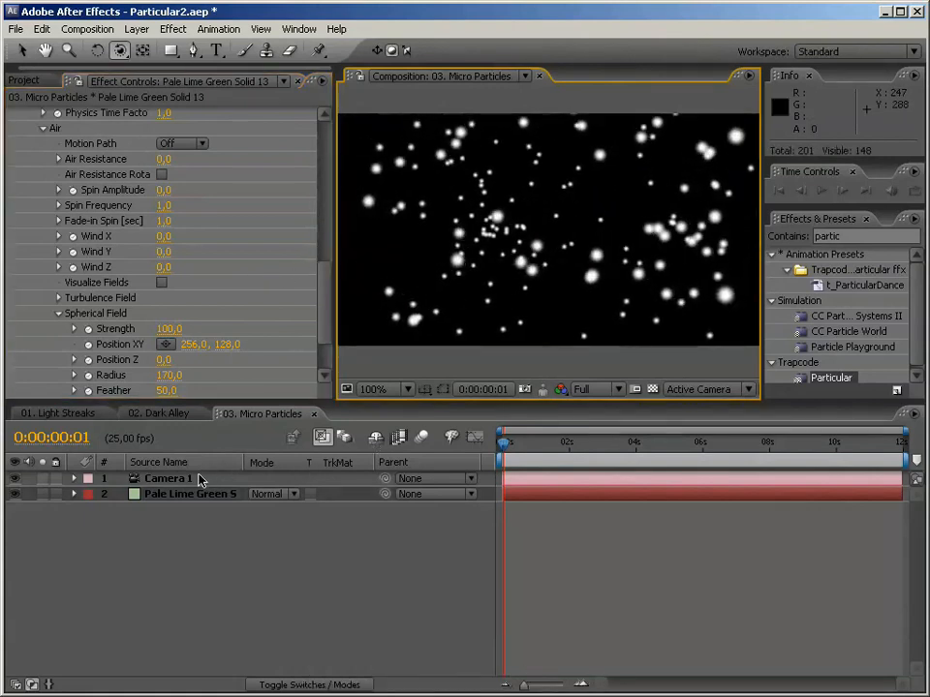
Step: Reset the transform of Camera 1
right_click(200, 479)
mouse_move(296, 498)
left_click(441, 489)
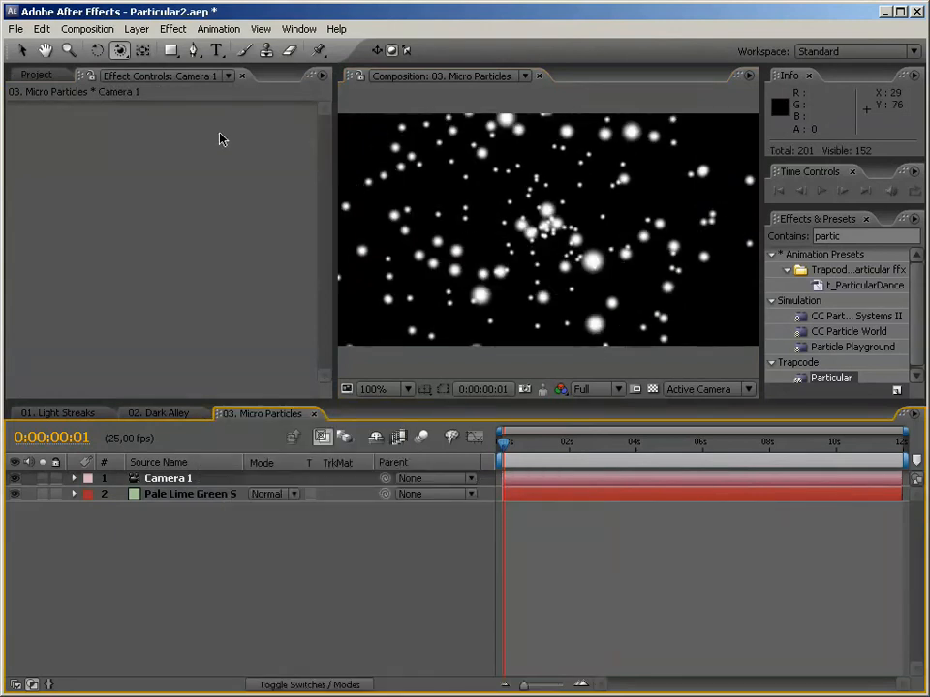
Step: Create a new 400 x 400 composition at 25 fps, 0:00:12:00 long, with the aspect ratio unlocked
left_click(44, 75)
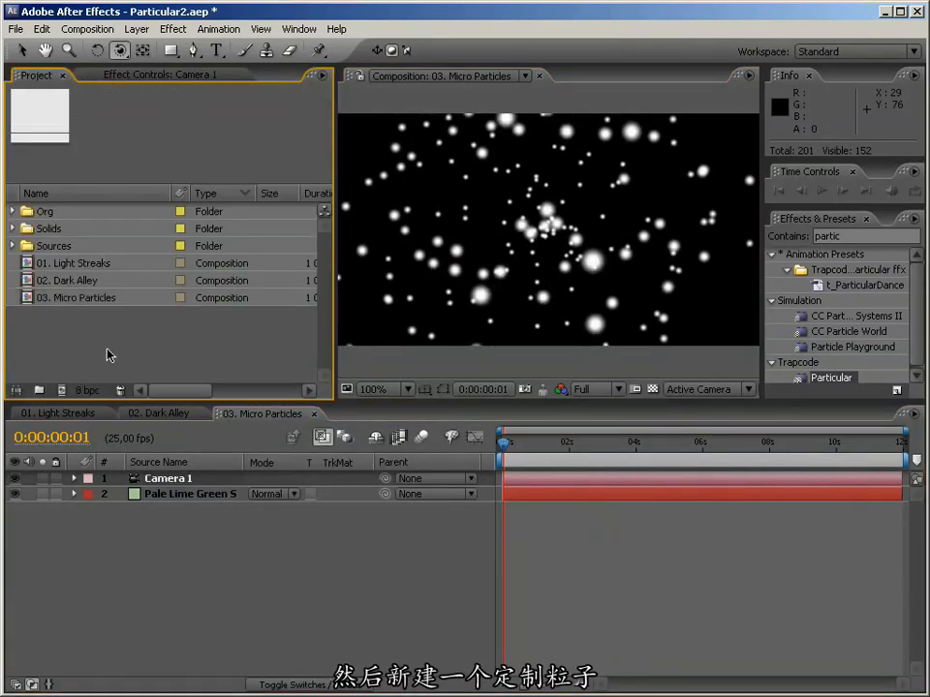
left_click(61, 390)
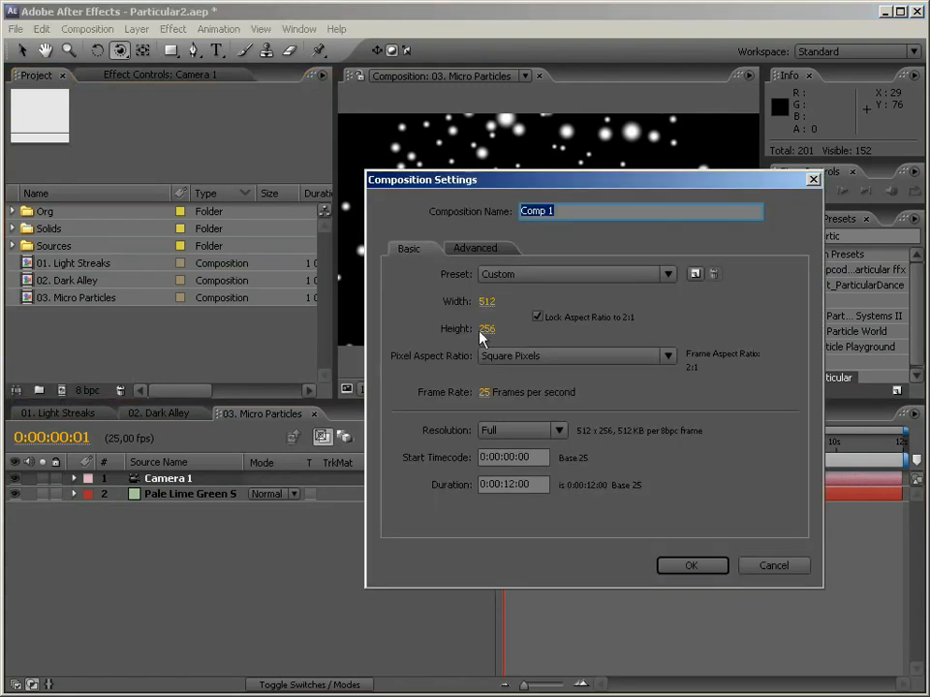
left_click(485, 304)
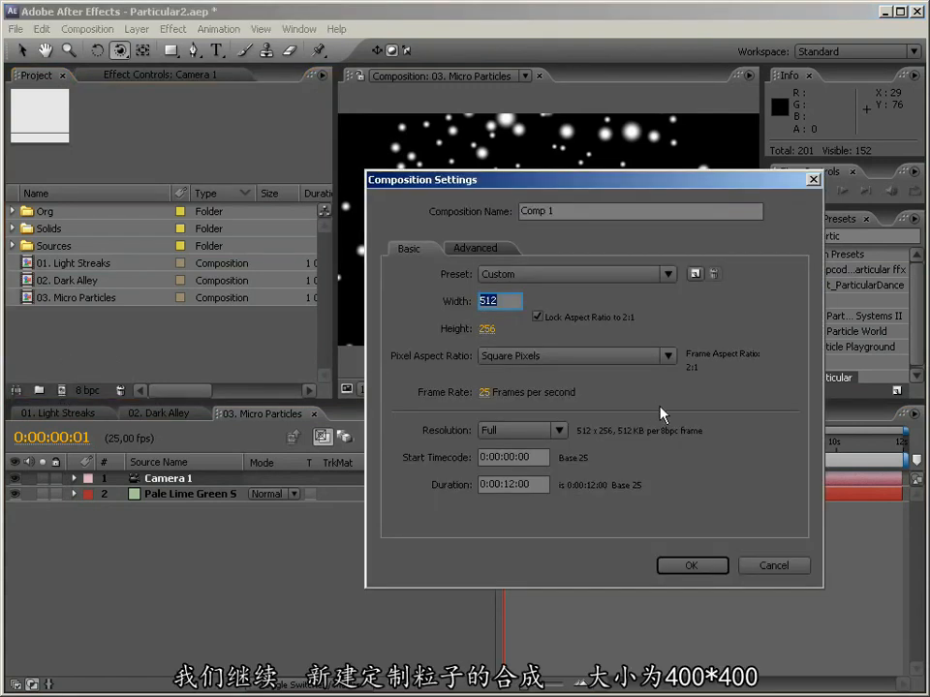
type("400")
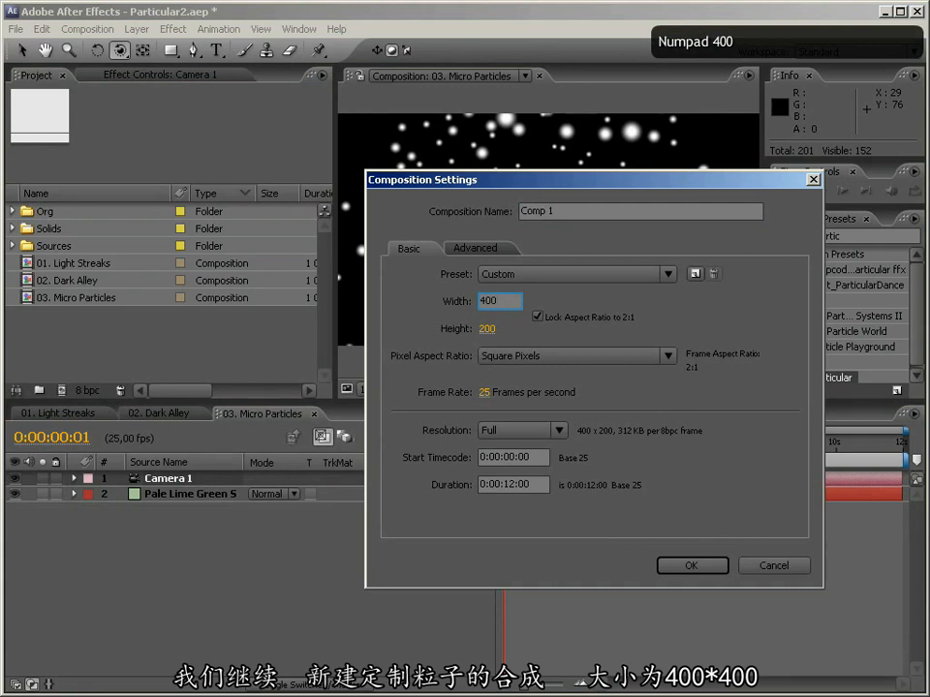
left_click(563, 319)
left_click(486, 328)
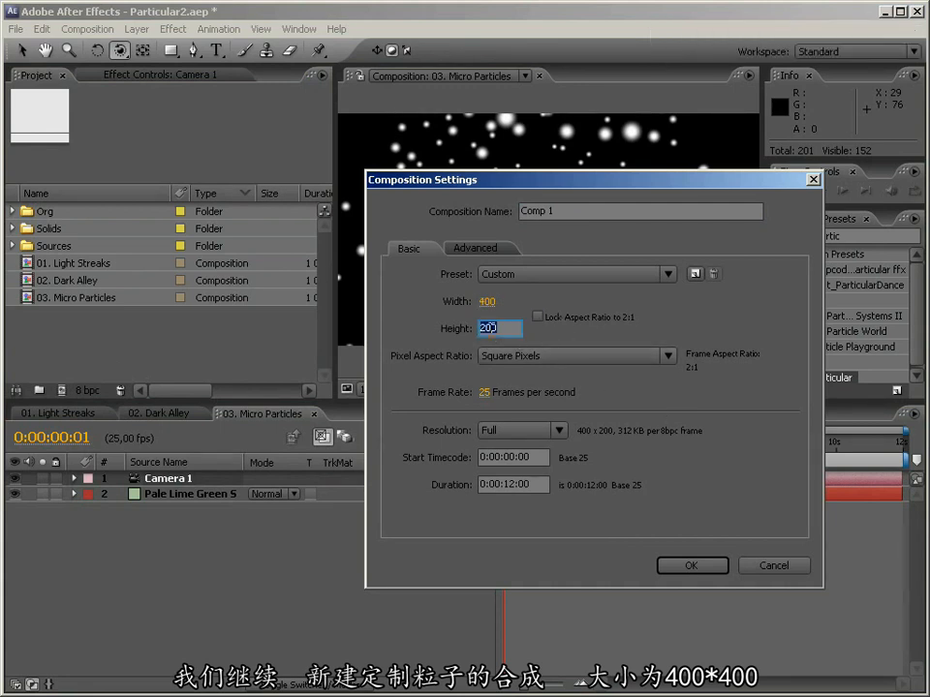
type("400")
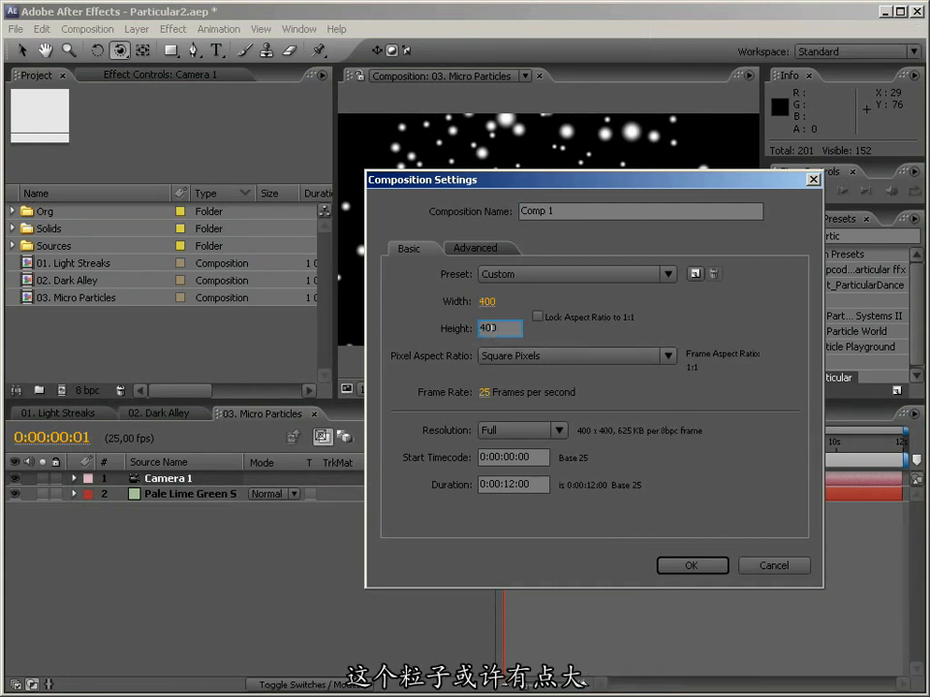
key("Return")
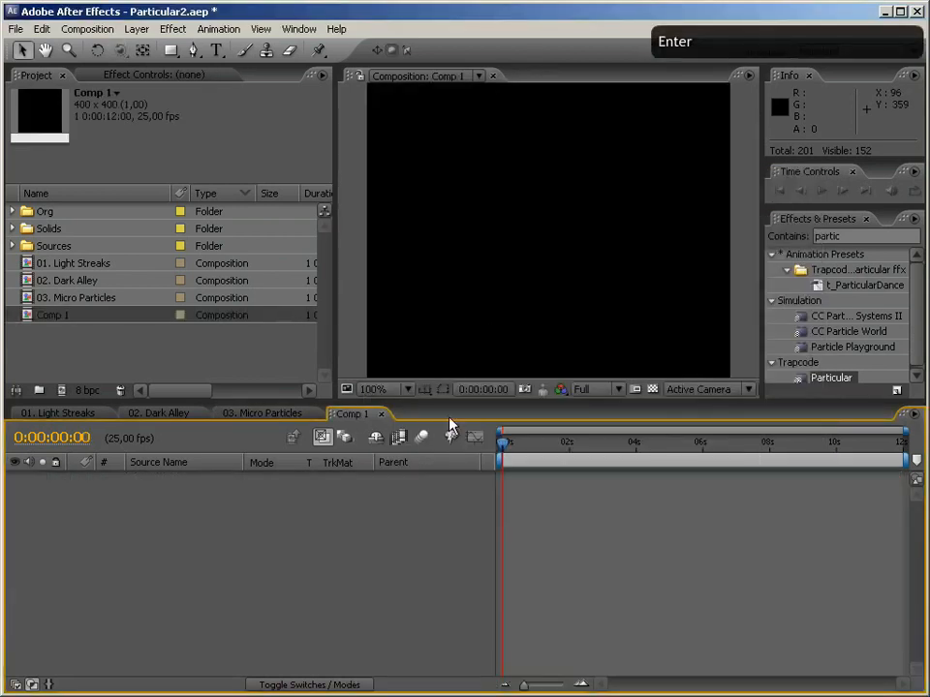
Step: Show the transparency grid in the new composition and add the text "A" near its centre
left_click_drag(449, 401, 446, 493)
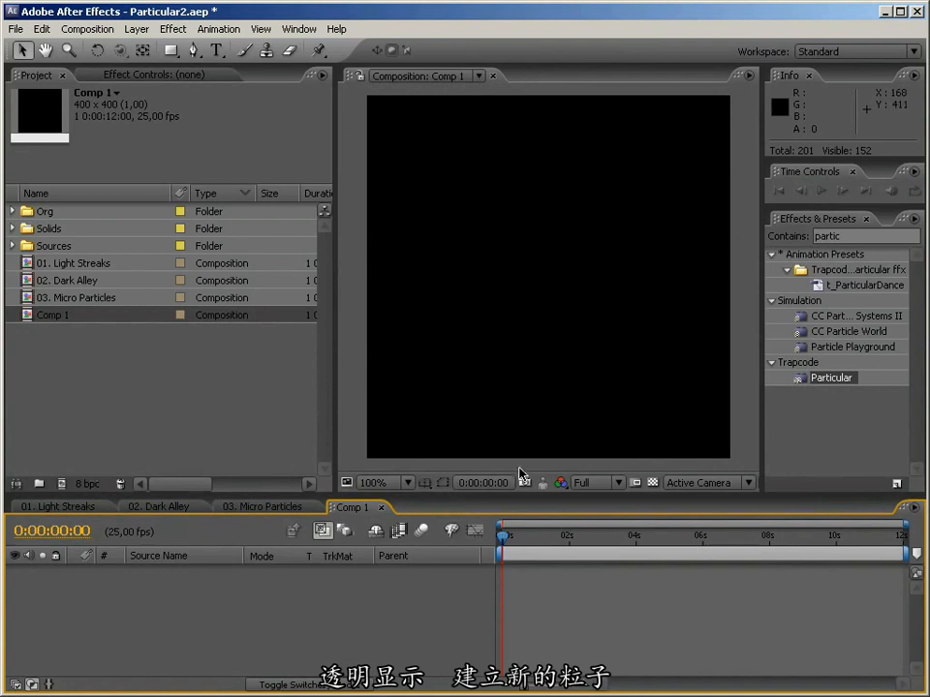
left_click(651, 483)
left_click(215, 51)
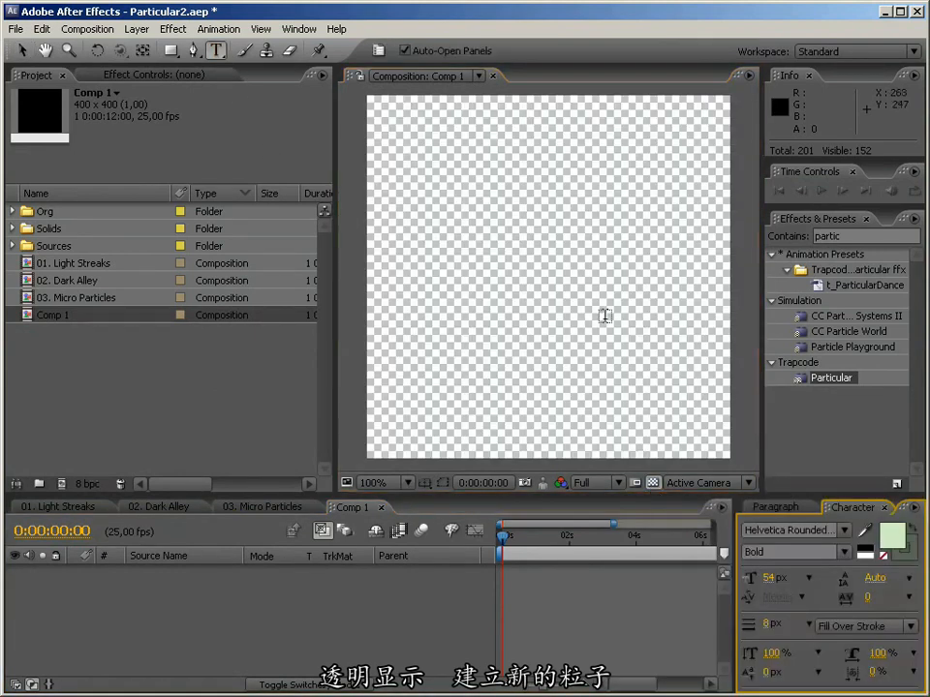
left_click(550, 298)
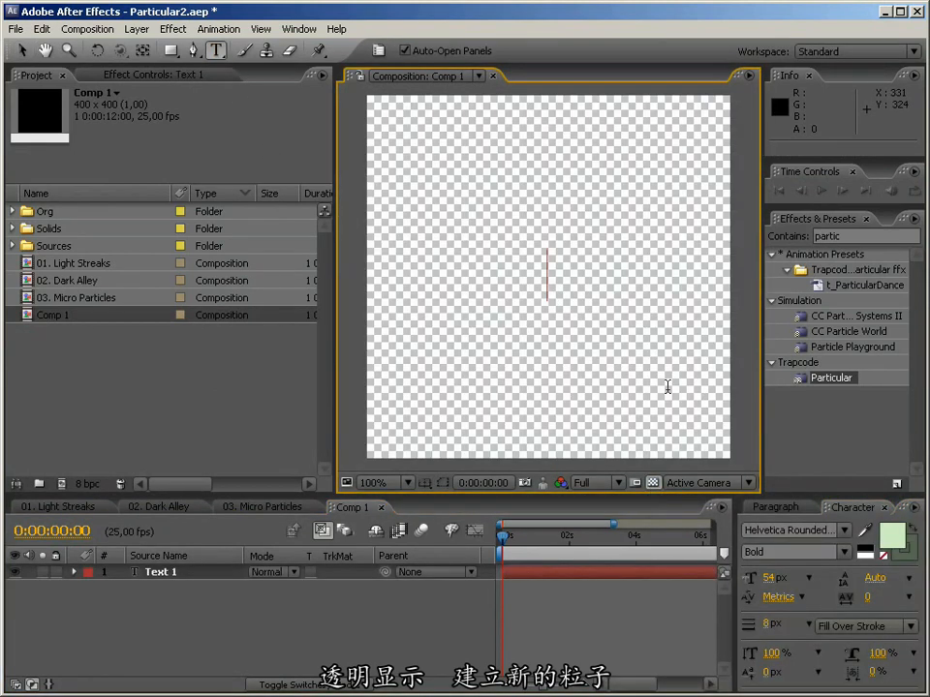
type("A")
Step: Enlarge the letter A to 386 px, centre it in the frame and set its stroke width to 0 px
left_click(21, 50)
left_click_drag(768, 578, 862, 578)
left_click_drag(646, 243, 650, 351)
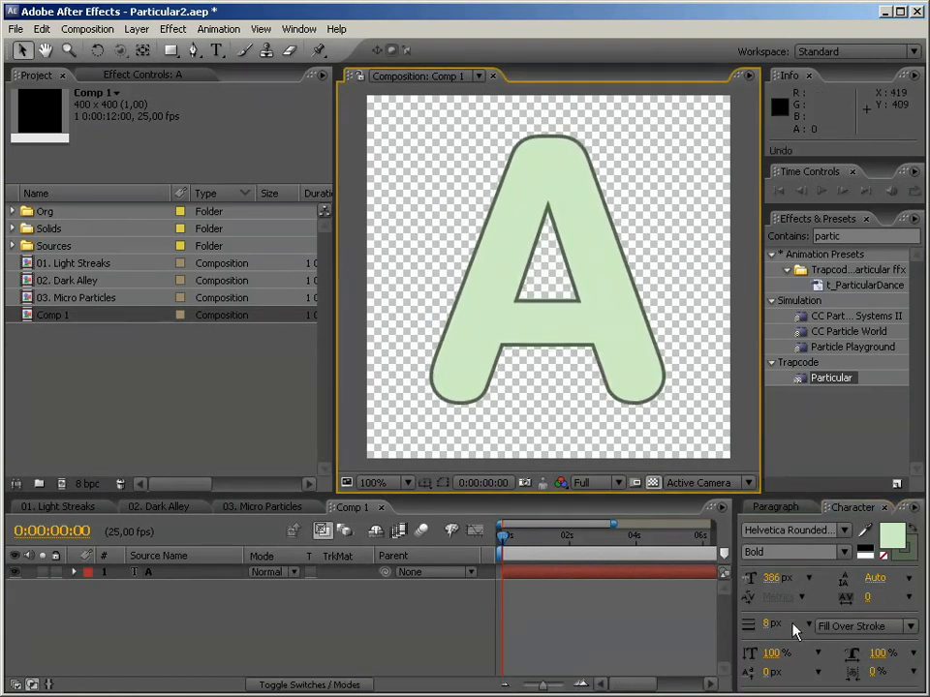
key("Return")
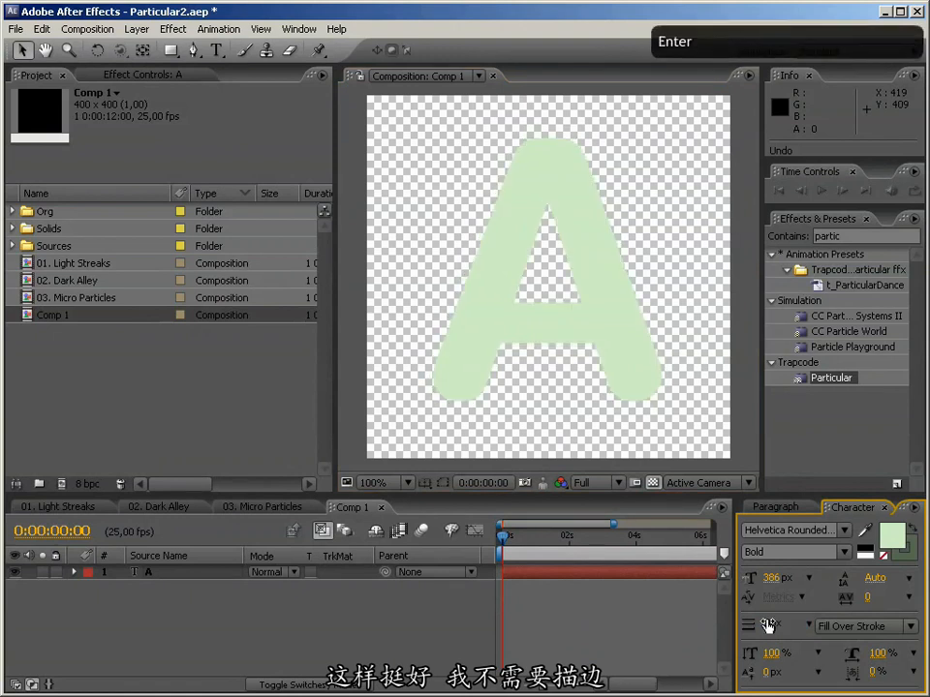
Step: Add an Inner Shadow layer style to the letter A with a distance of 0 and a size of 29
right_click(156, 573)
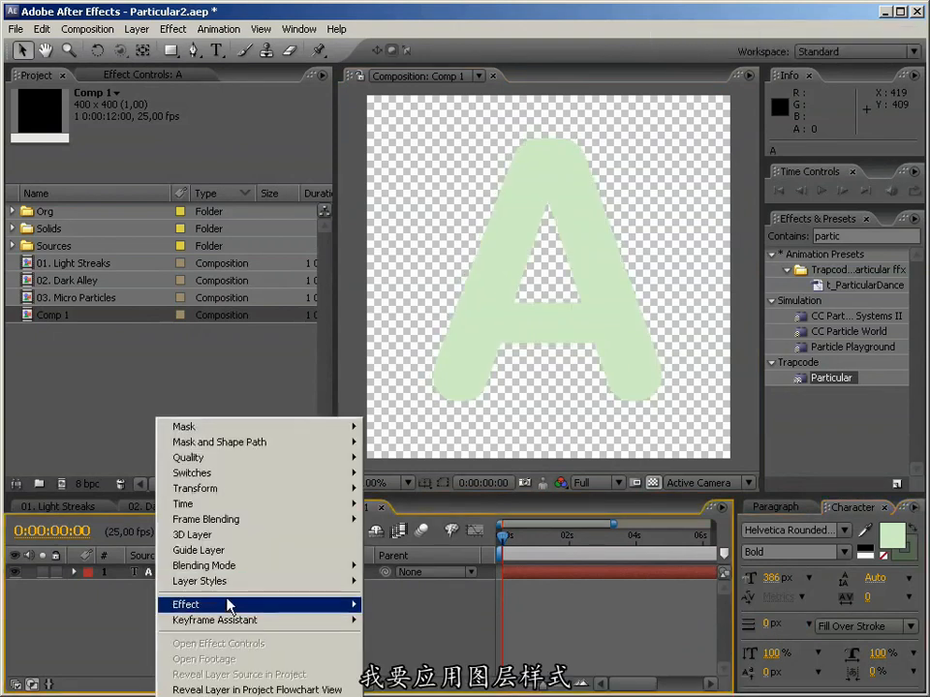
mouse_move(239, 581)
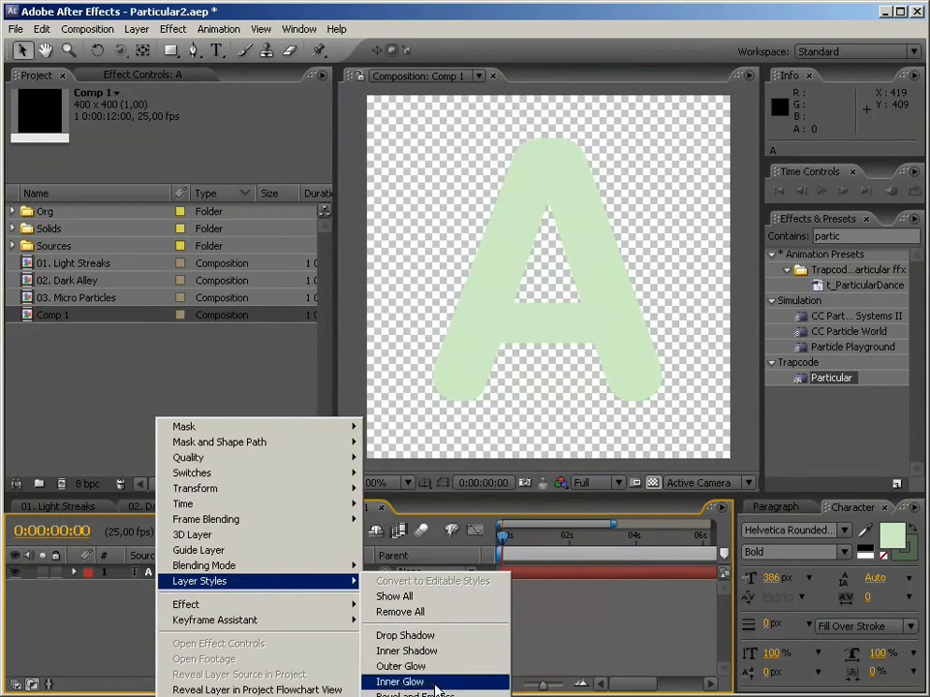
left_click(407, 651)
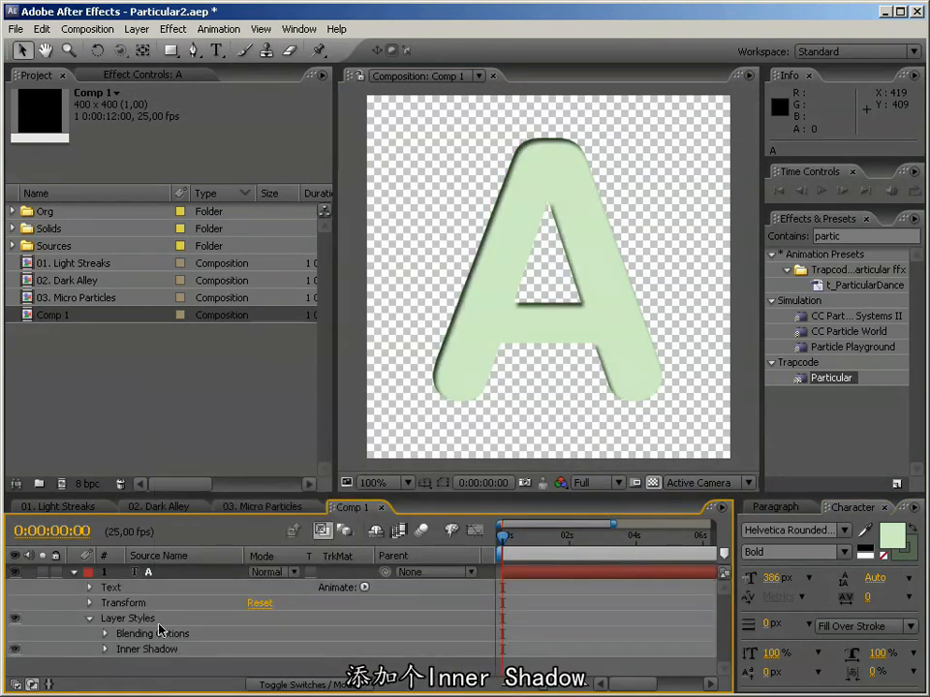
left_click(105, 650)
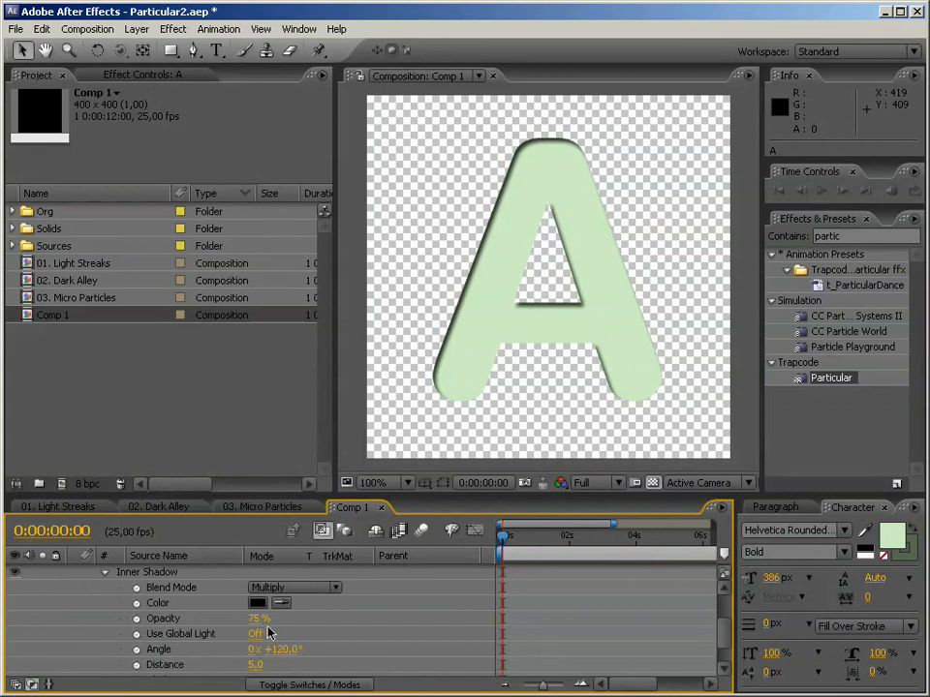
scroll(725, 634, "down", 3)
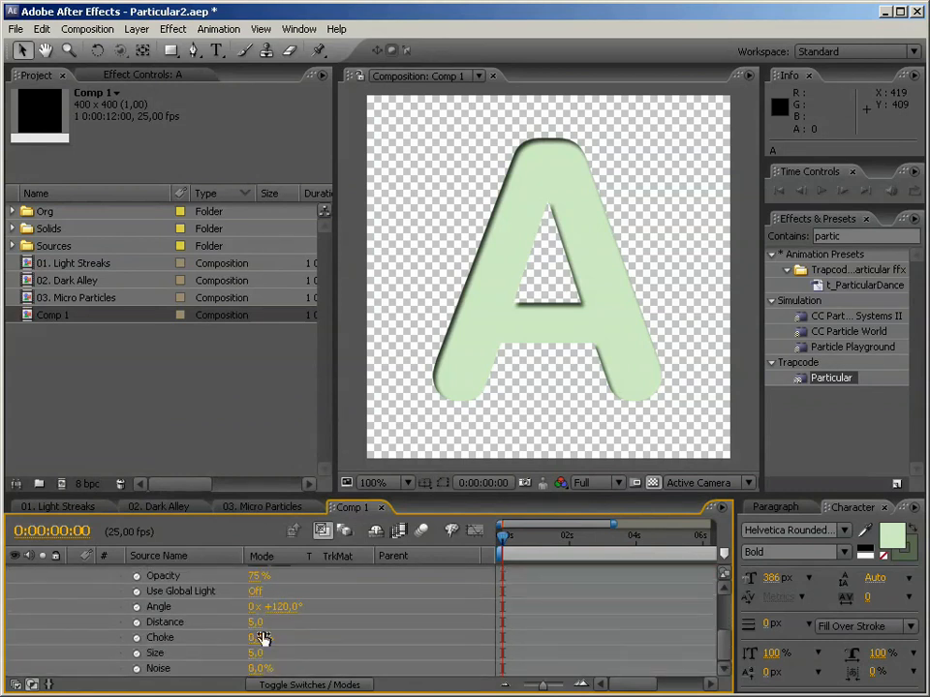
left_click(257, 624)
type("0")
key("Return")
left_click_drag(251, 657, 258, 654)
Step: Add a Stroke layer style to the letter A and change the stroke colour to light grey
scroll(722, 630, "up", 3)
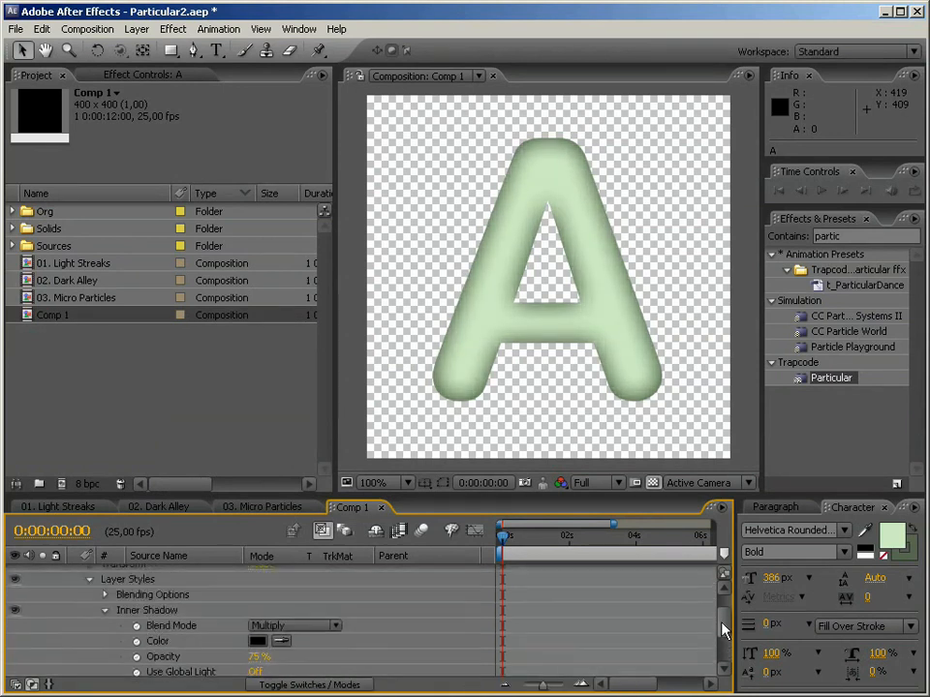
scroll(722, 629, "up", 2)
right_click(186, 587)
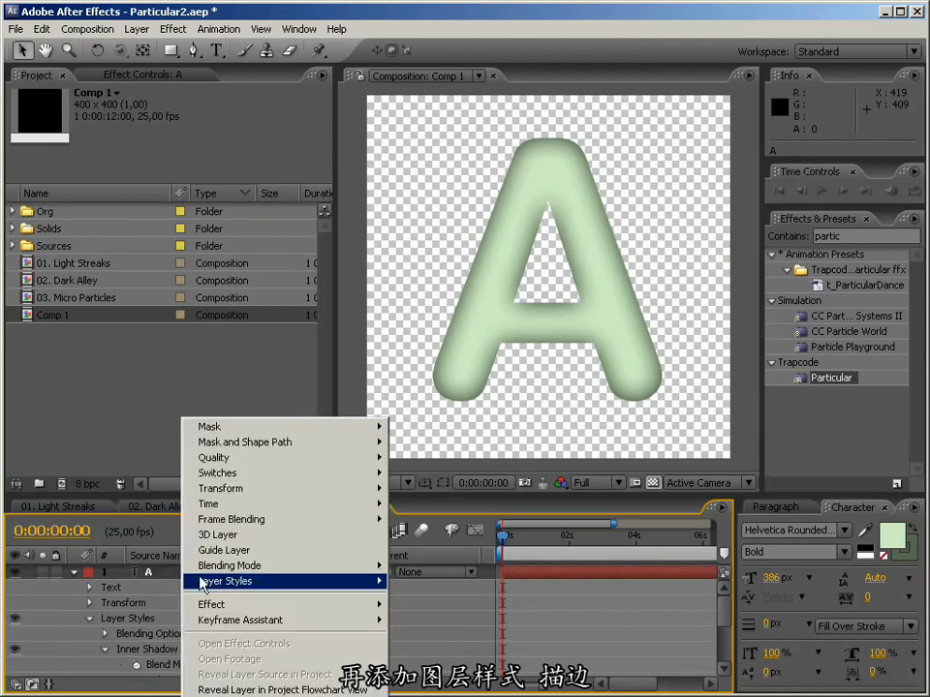
mouse_move(254, 581)
left_click(436, 696)
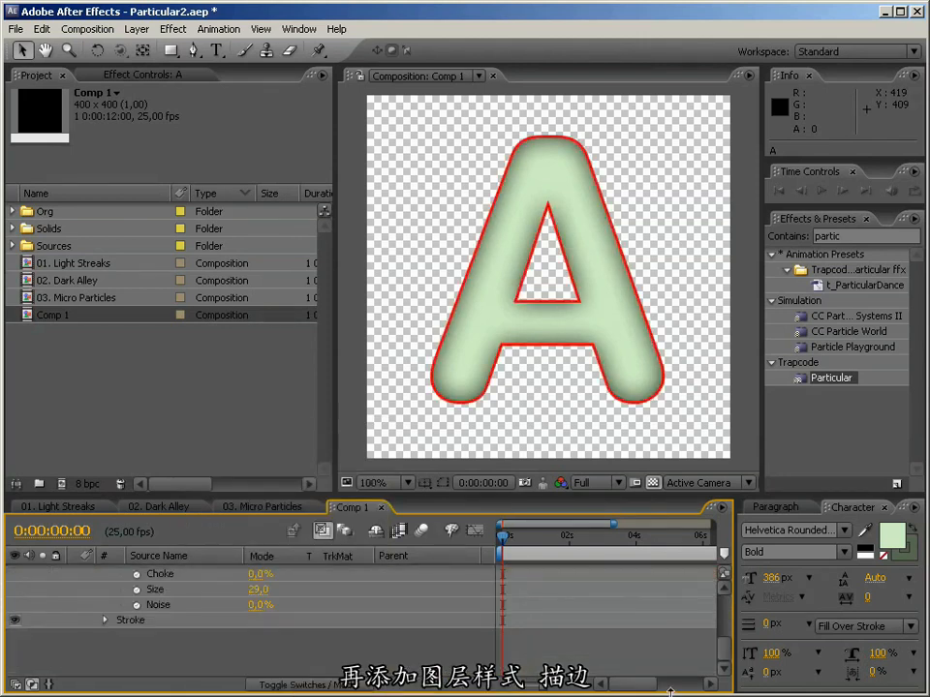
left_click(105, 619)
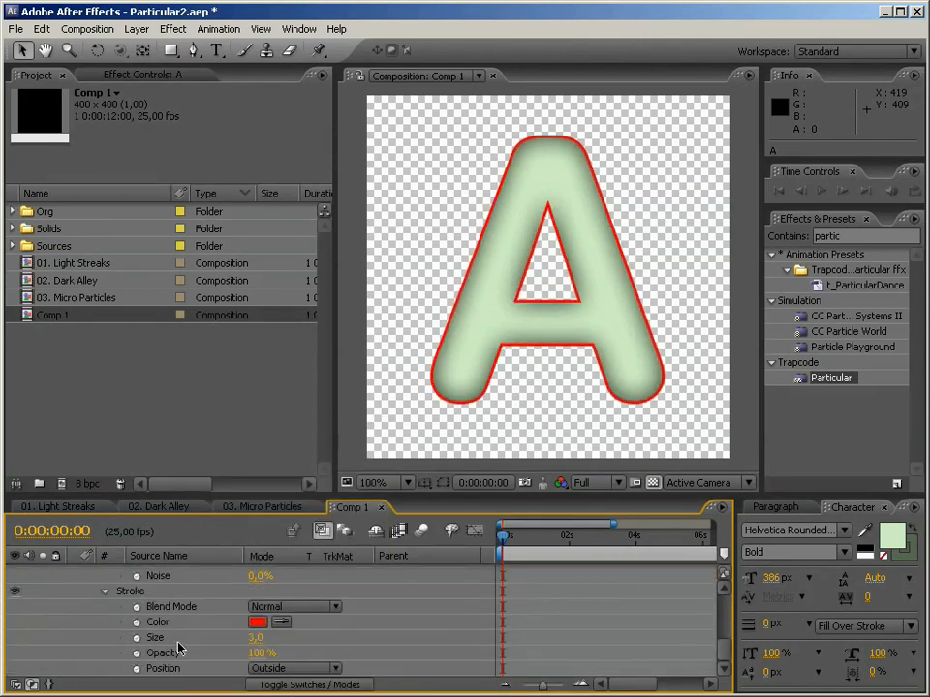
left_click(257, 623)
left_click_drag(430, 503, 365, 528)
left_click_drag(607, 405, 614, 360)
left_click_drag(360, 540, 362, 561)
left_click_drag(606, 401, 616, 387)
left_click(773, 334)
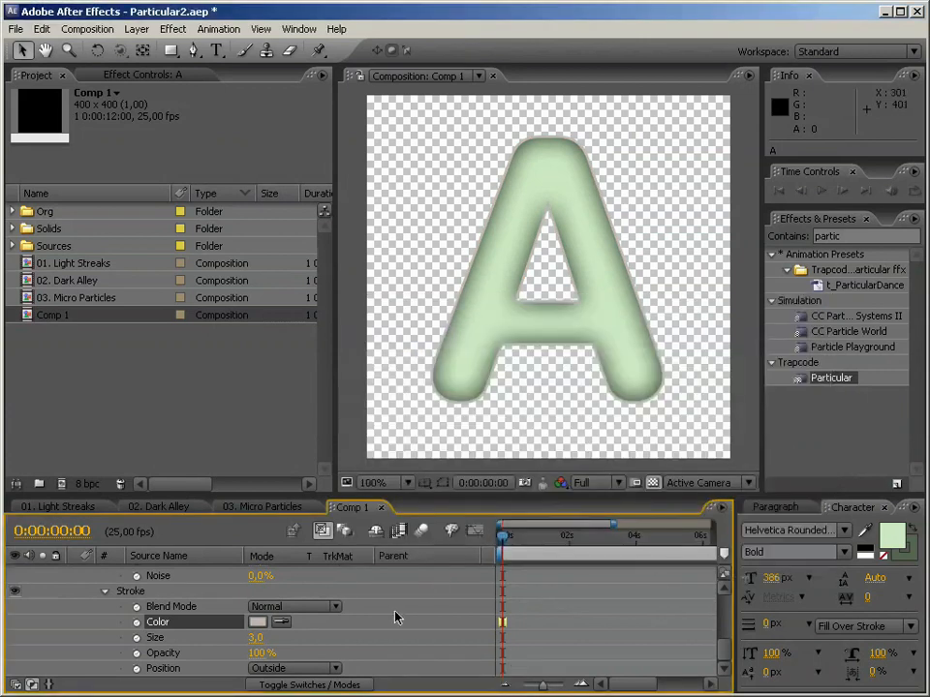
Step: Add a Drop Shadow layer style to the letter A with a distance of 0 and a size of about 19
scroll(382, 593, "up", 10)
right_click(184, 583)
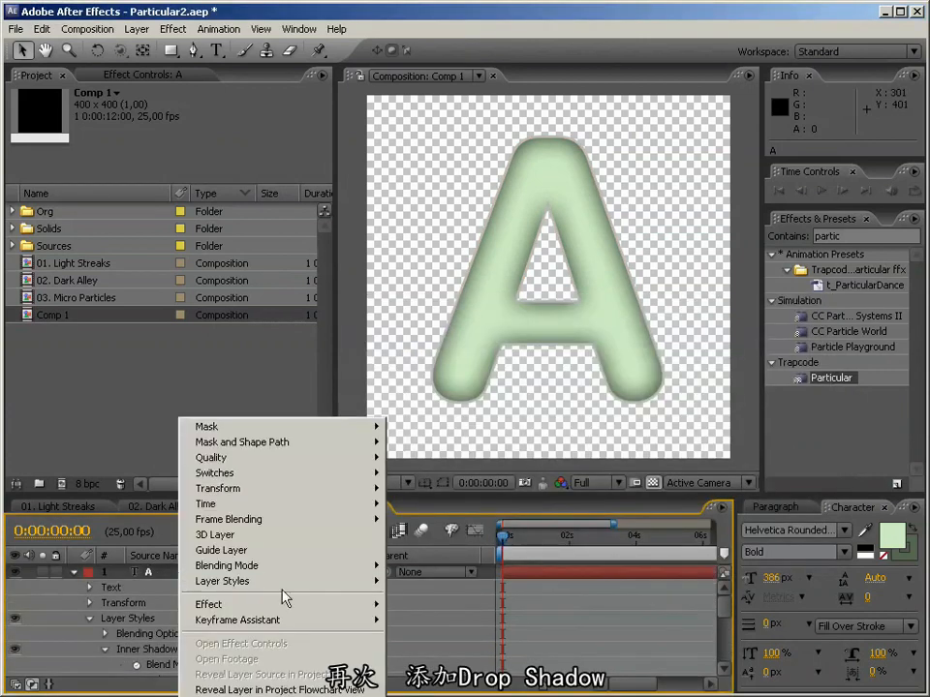
mouse_move(302, 583)
left_click(467, 637)
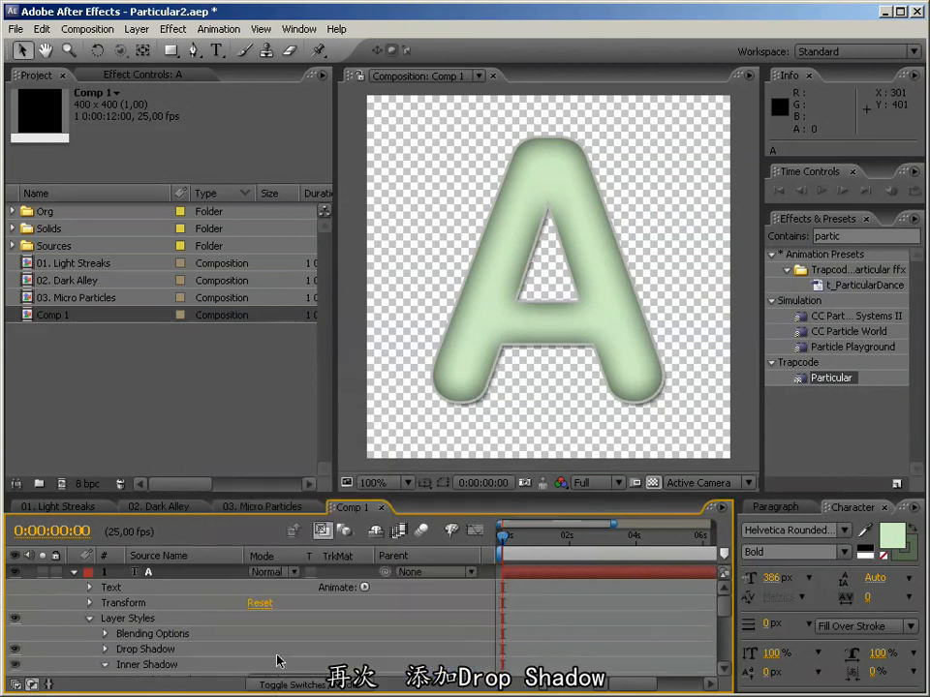
scroll(253, 652, "down", 6)
scroll(250, 651, "down", 2)
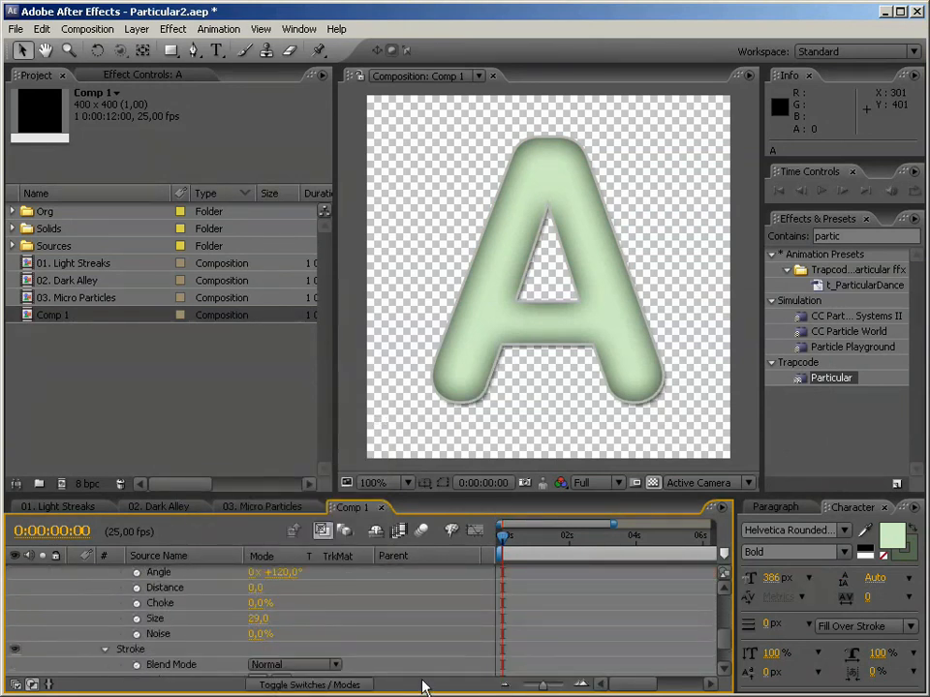
left_click_drag(717, 659, 720, 633)
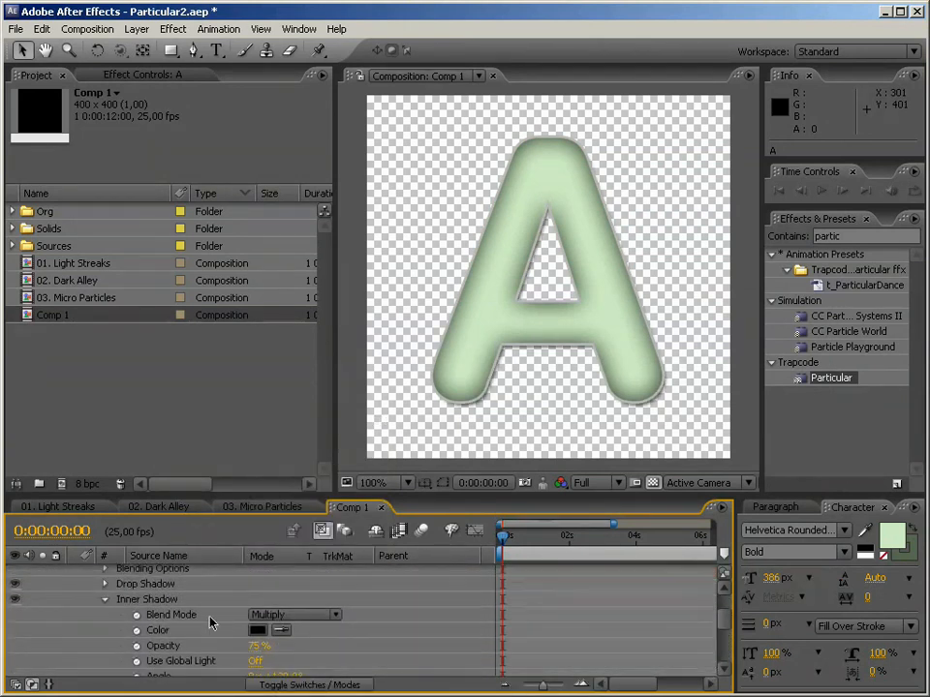
left_click(107, 586)
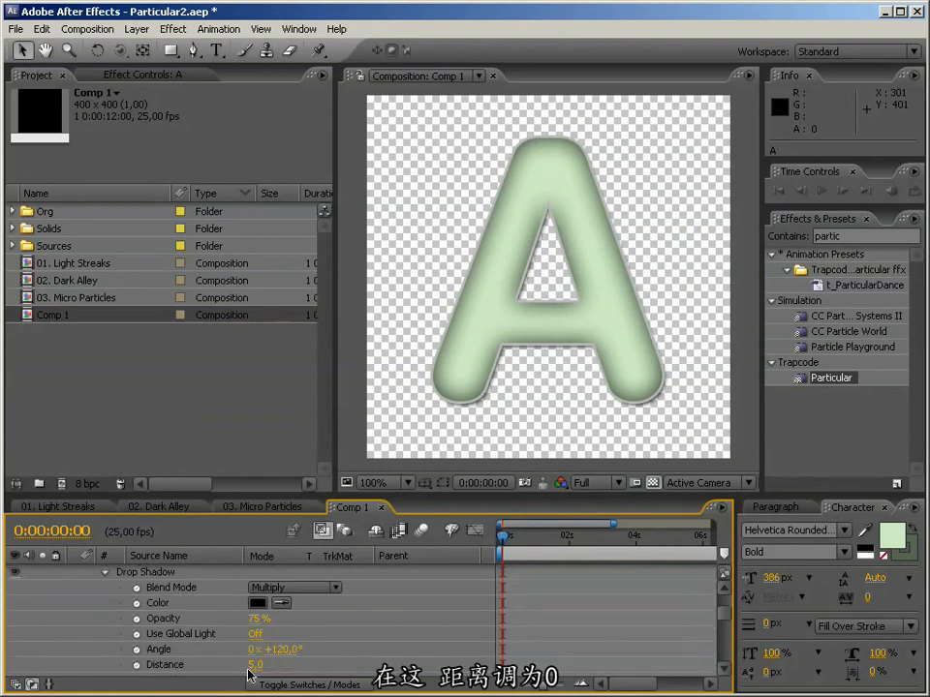
type("0")
key("Return")
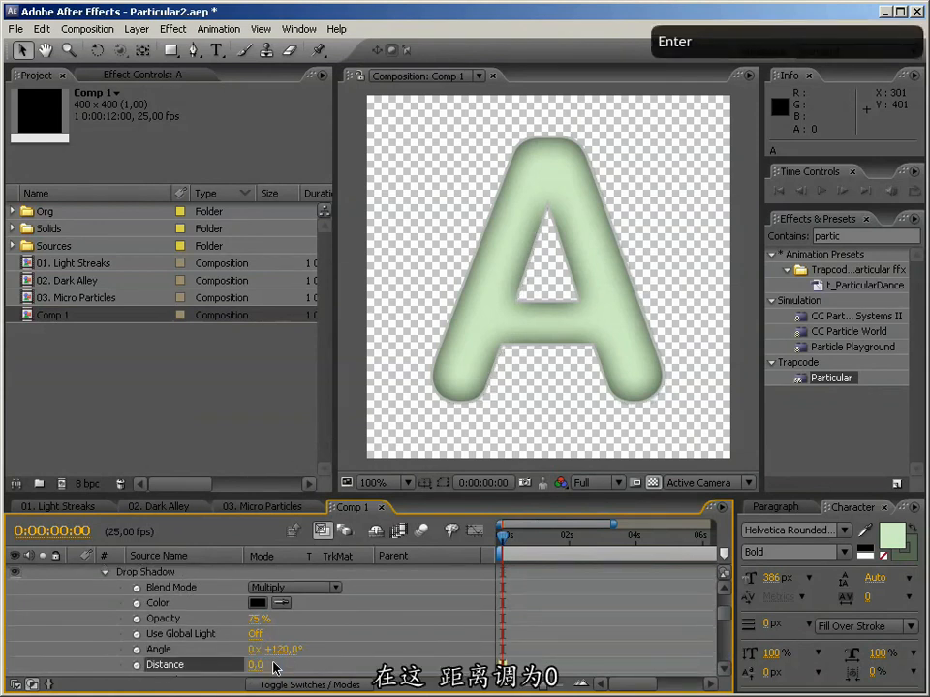
scroll(721, 624, "down", 3)
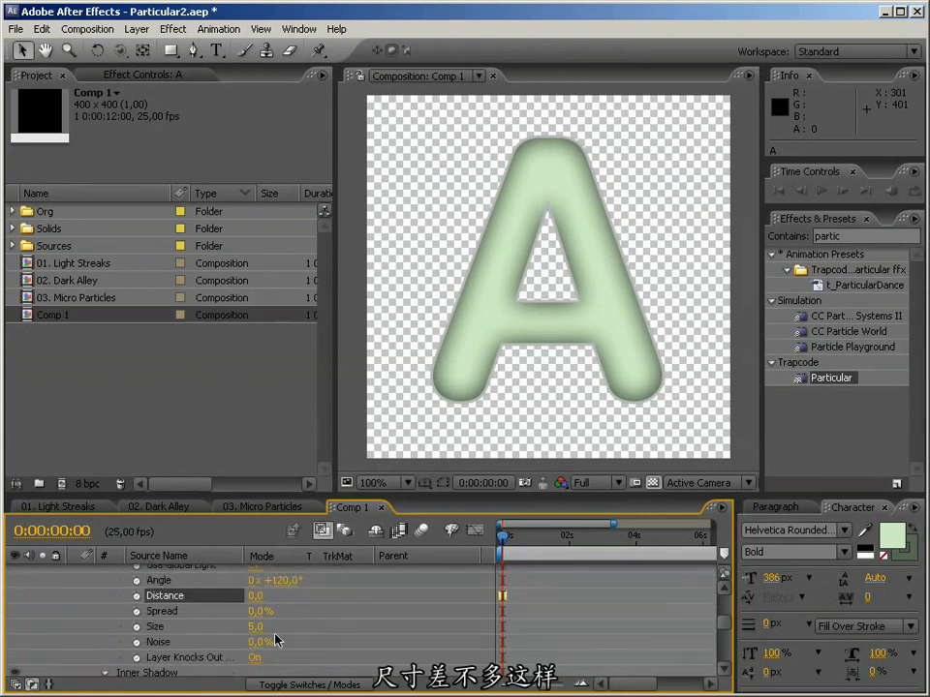
left_click_drag(257, 627, 270, 620)
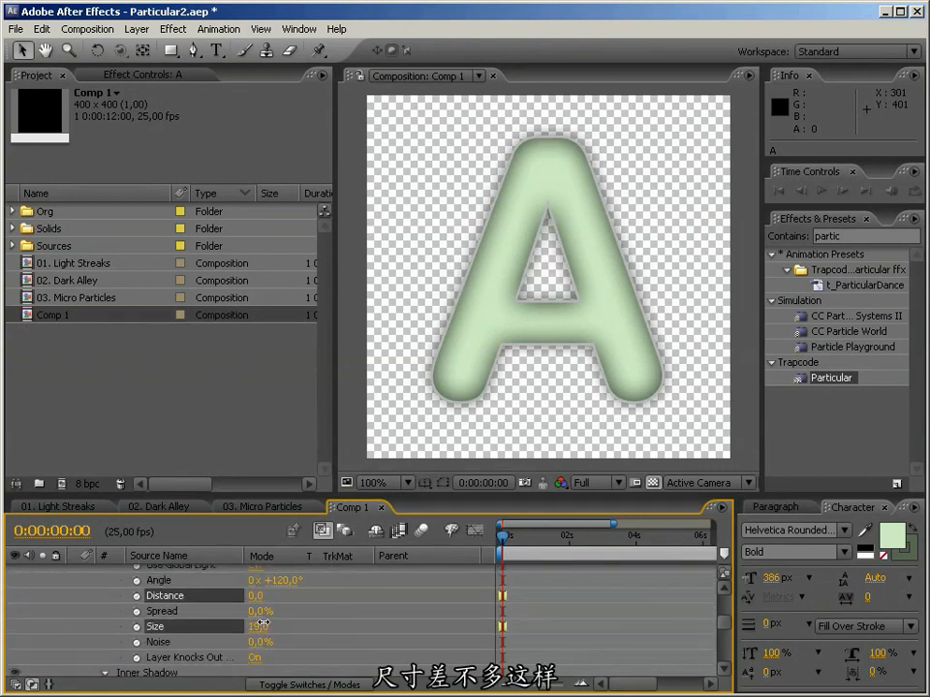
Step: Set the Fill Opacity in the letter A's Advanced Blending options to 0% and check it with the transparency grid off and on
scroll(719, 627, "up", 6)
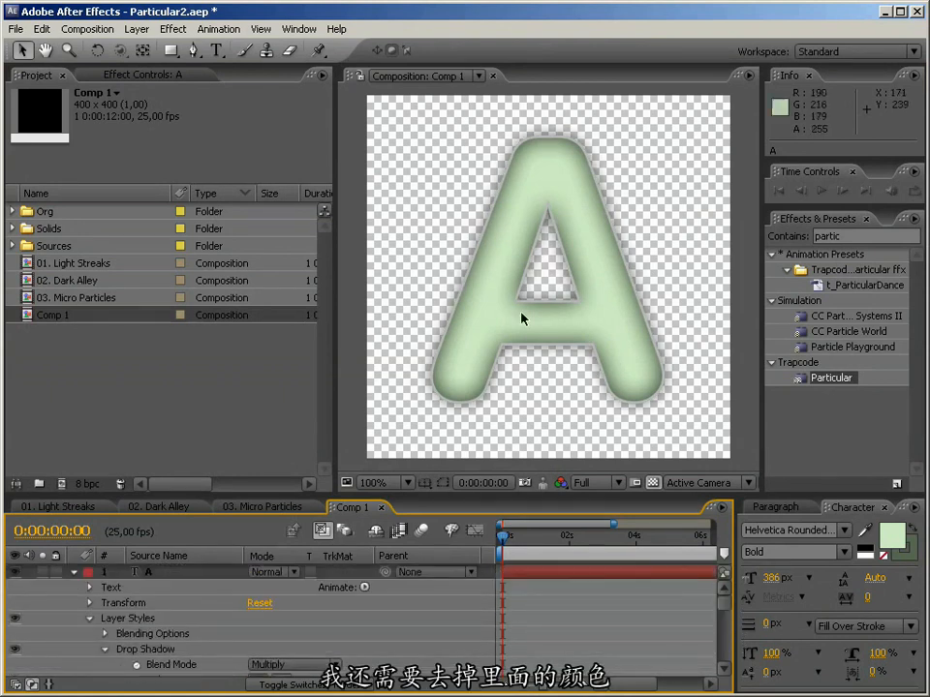
left_click(106, 650)
left_click(106, 634)
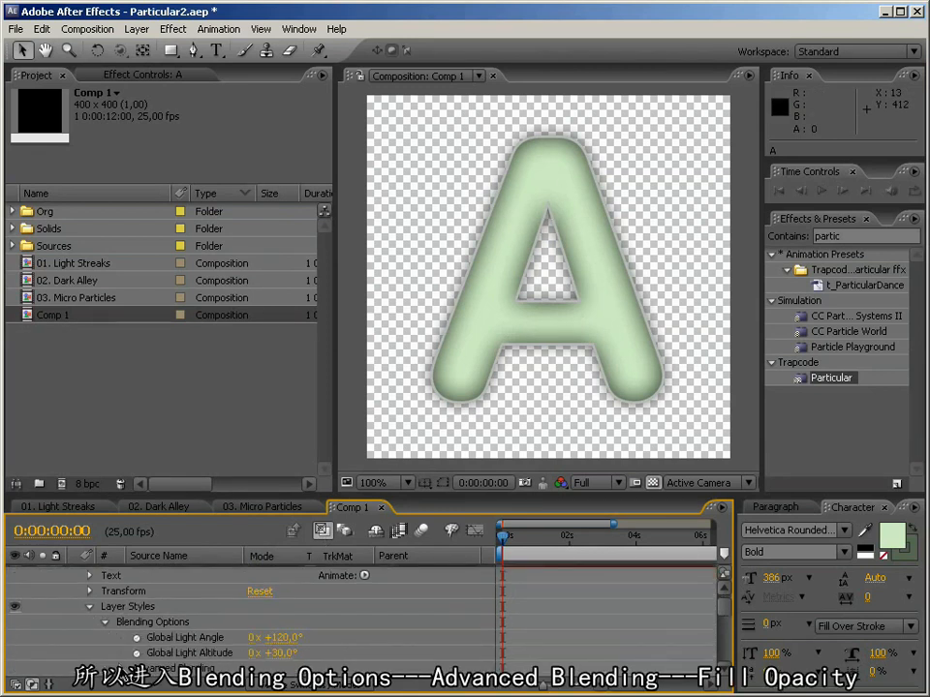
left_click(121, 669)
scroll(123, 671, "down", 2)
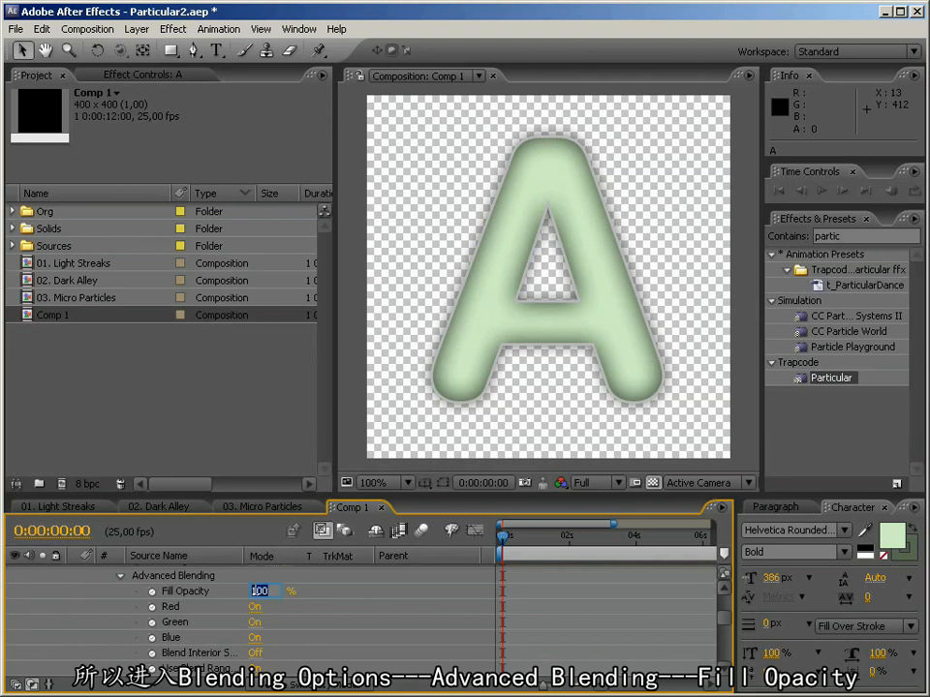
type("0")
key("Return")
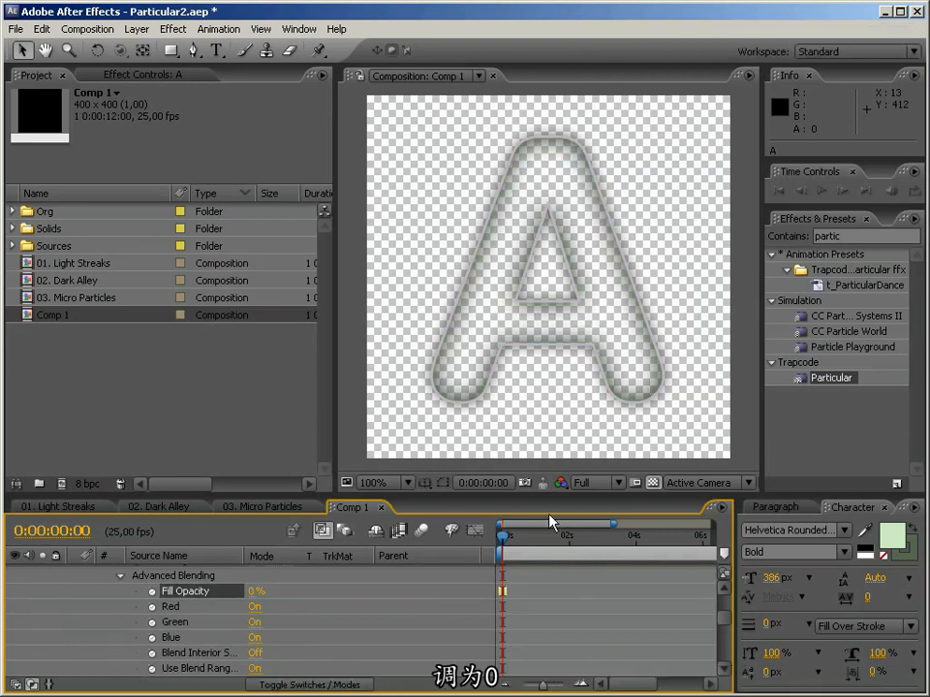
left_click(652, 482)
left_click(652, 482)
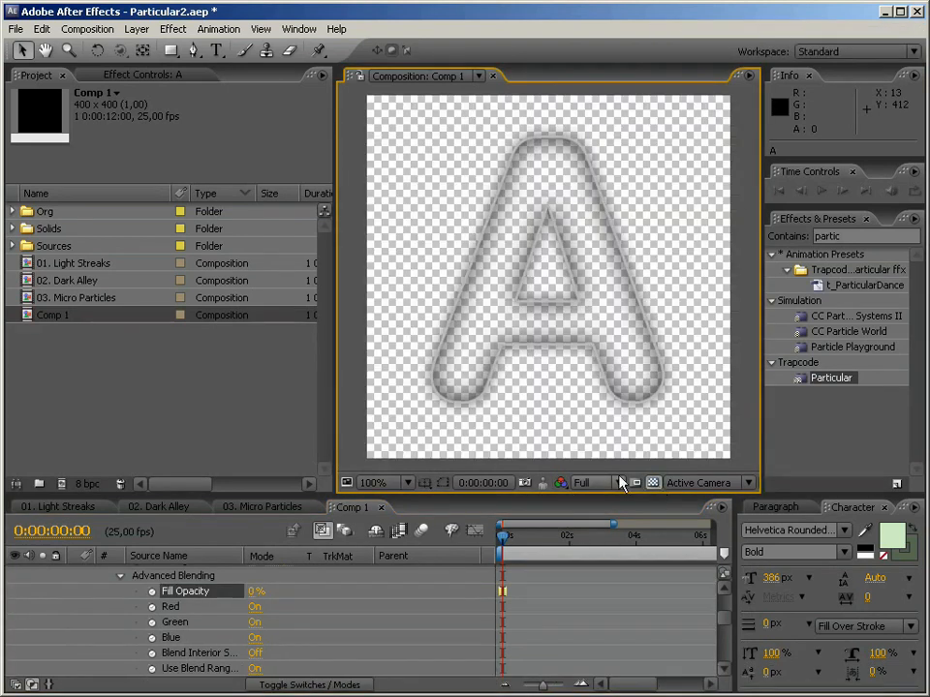
Step: Set the duration of Comp 1 to 1 frame in its composition settings
scroll(111, 620, "up", 4)
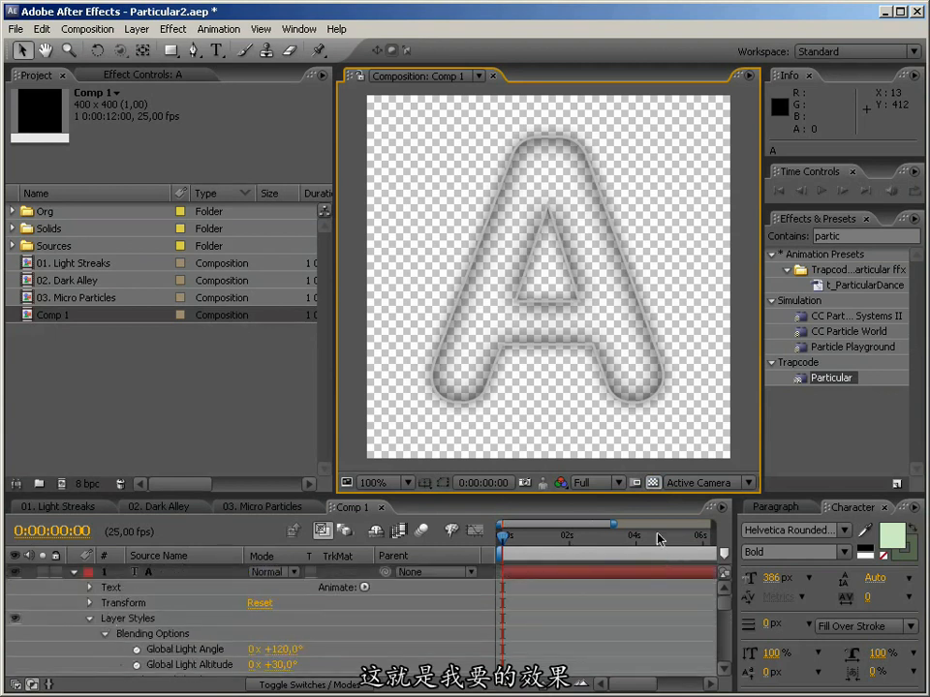
left_click_drag(614, 523, 754, 526)
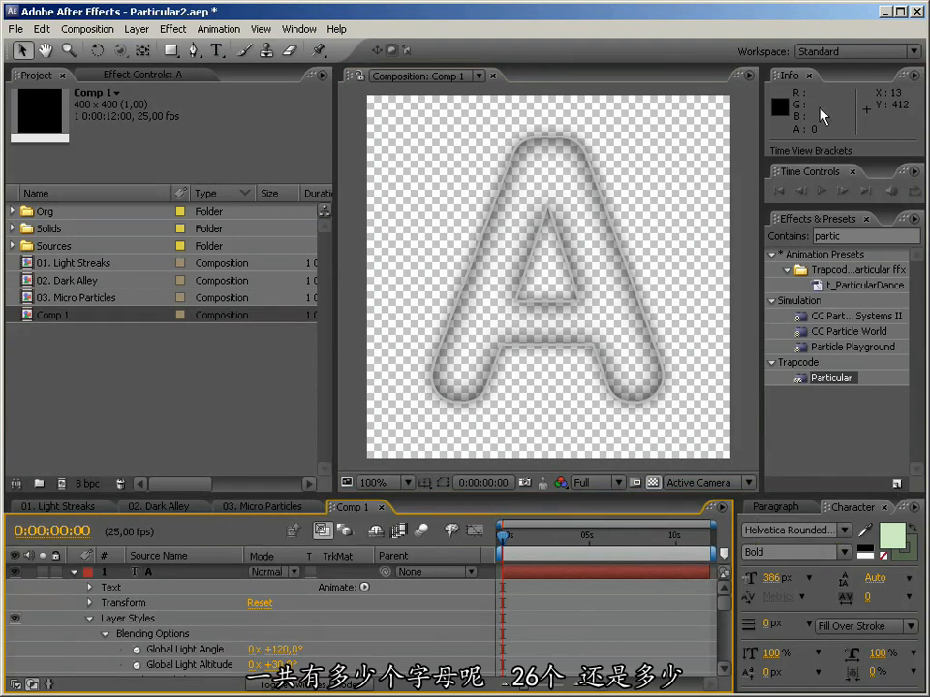
left_click(749, 75)
left_click(796, 189)
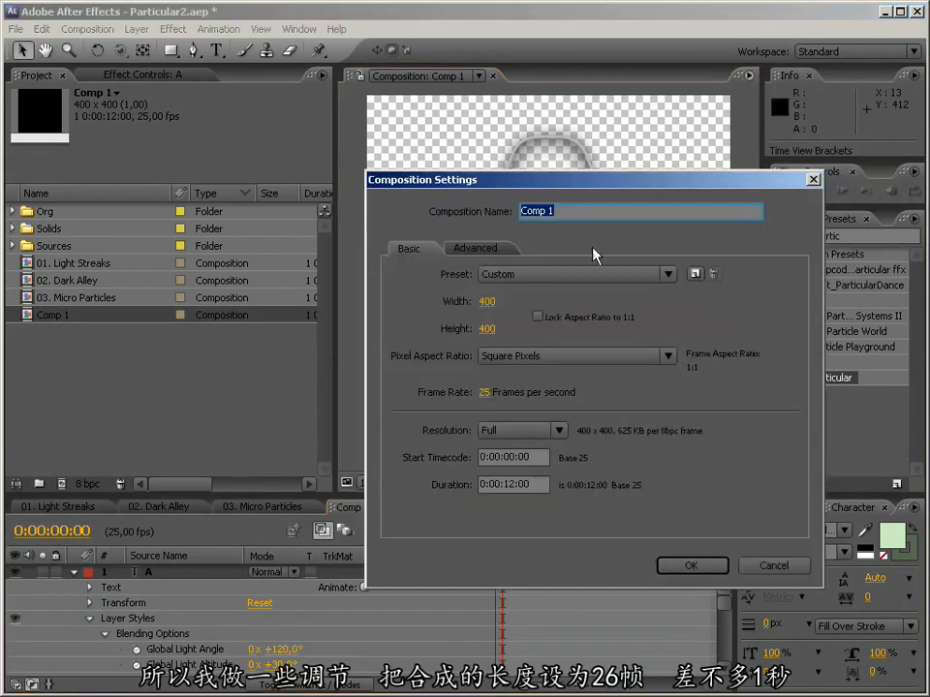
left_click_drag(532, 485, 486, 484)
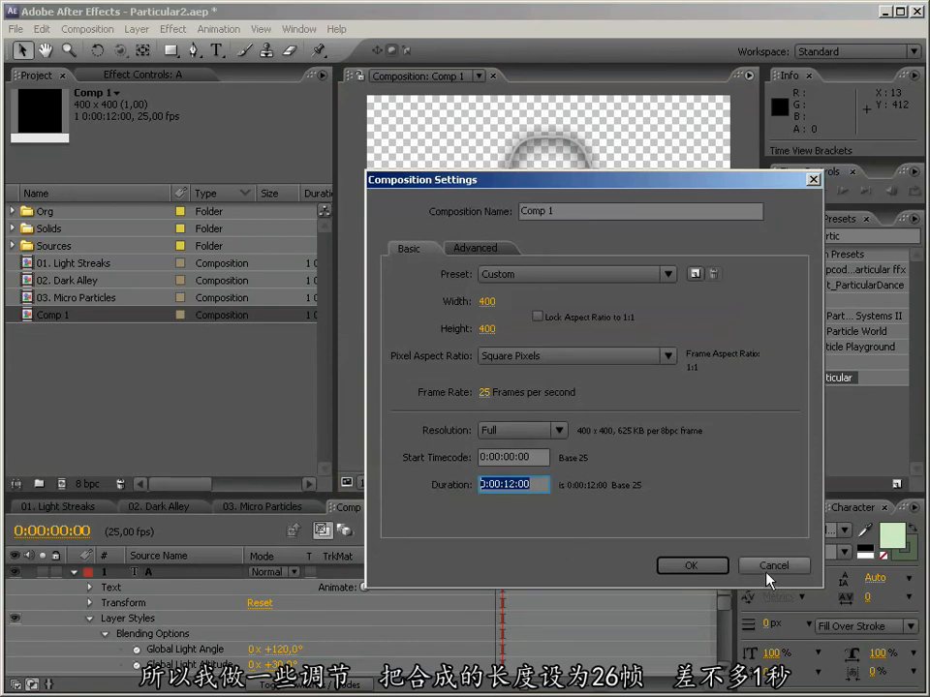
type("1")
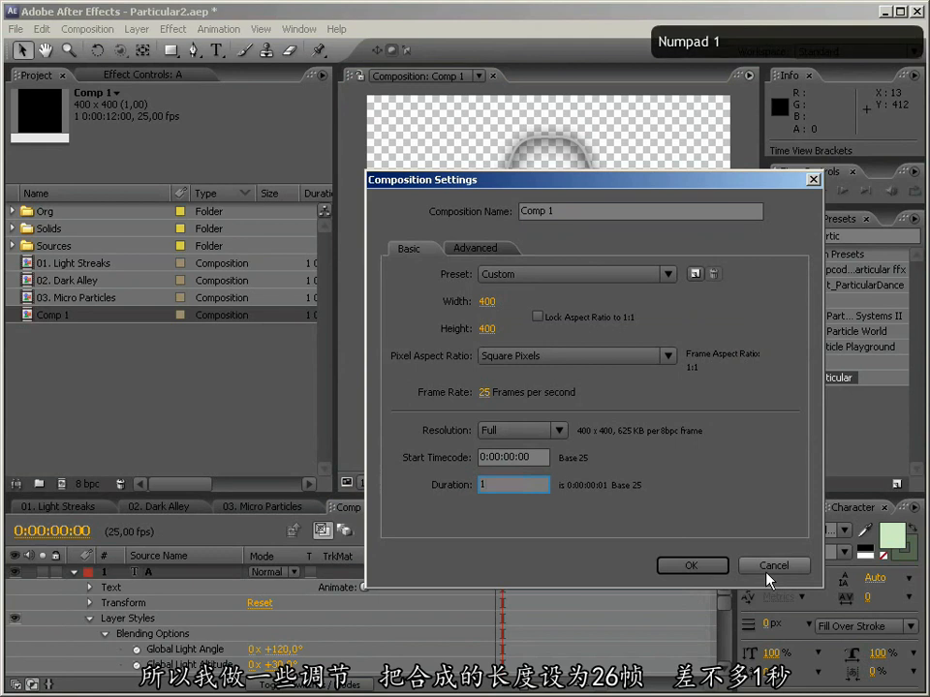
key("Return")
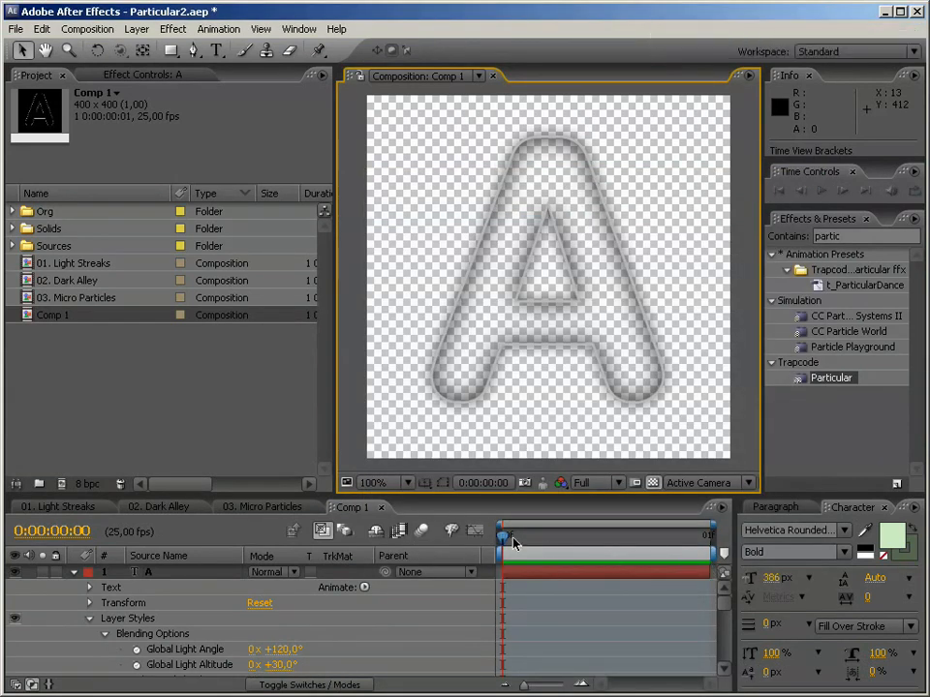
Step: Add a Character Offset animator to the letter A text layer and set its first keyframe at 0:00:00:00
left_click(89, 618)
right_click(160, 571)
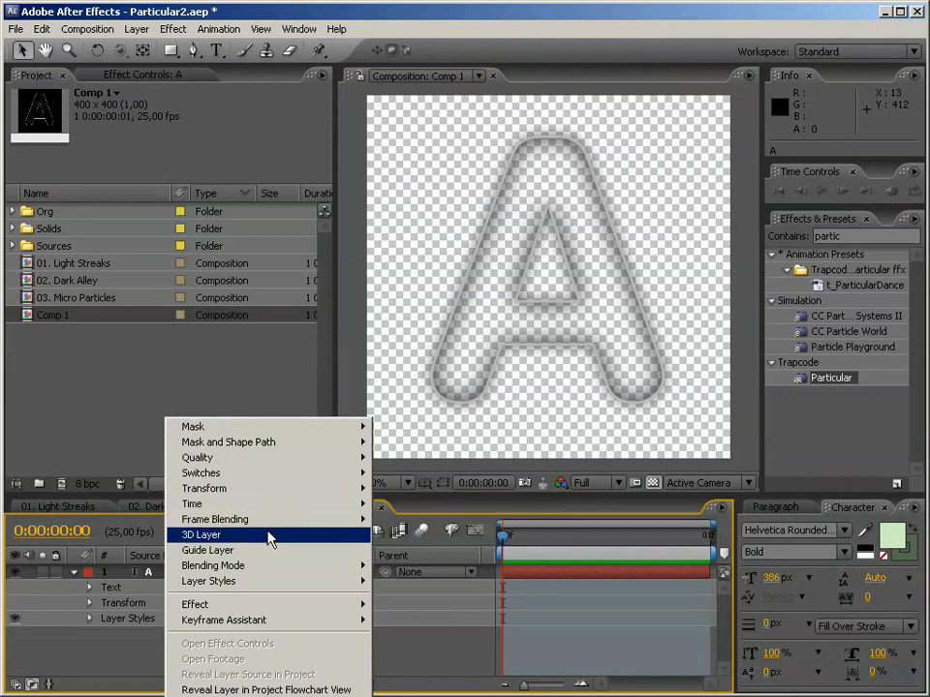
key("Escape")
left_click(364, 588)
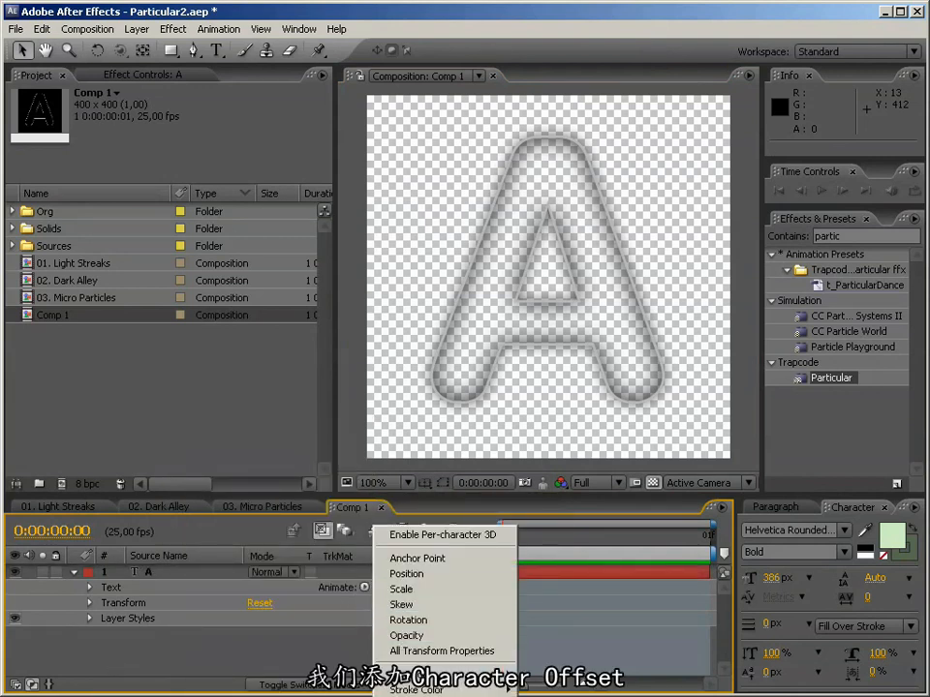
left_click(426, 696)
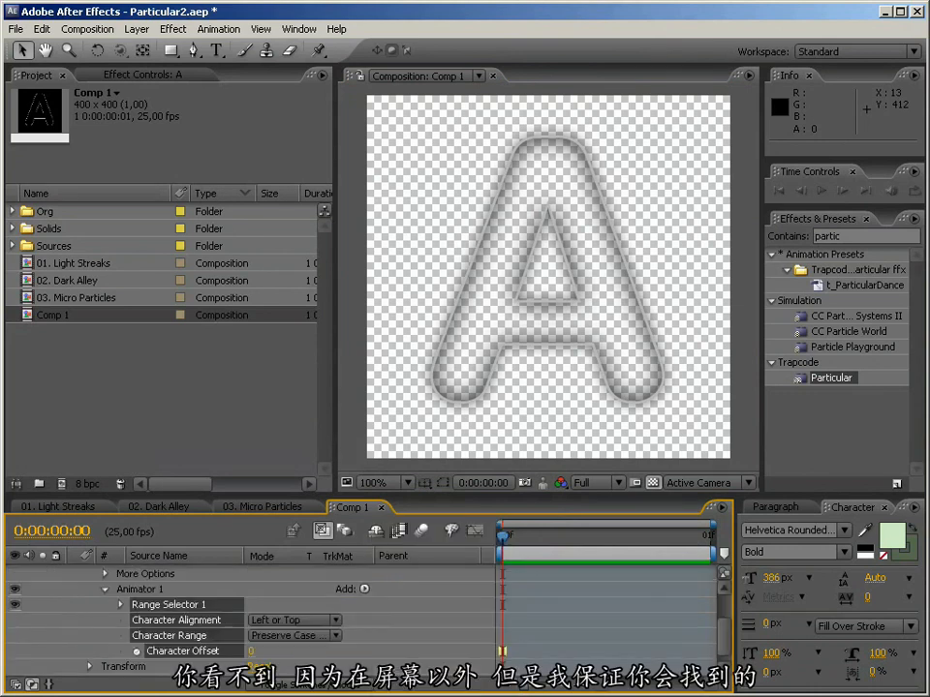
left_click(429, 642)
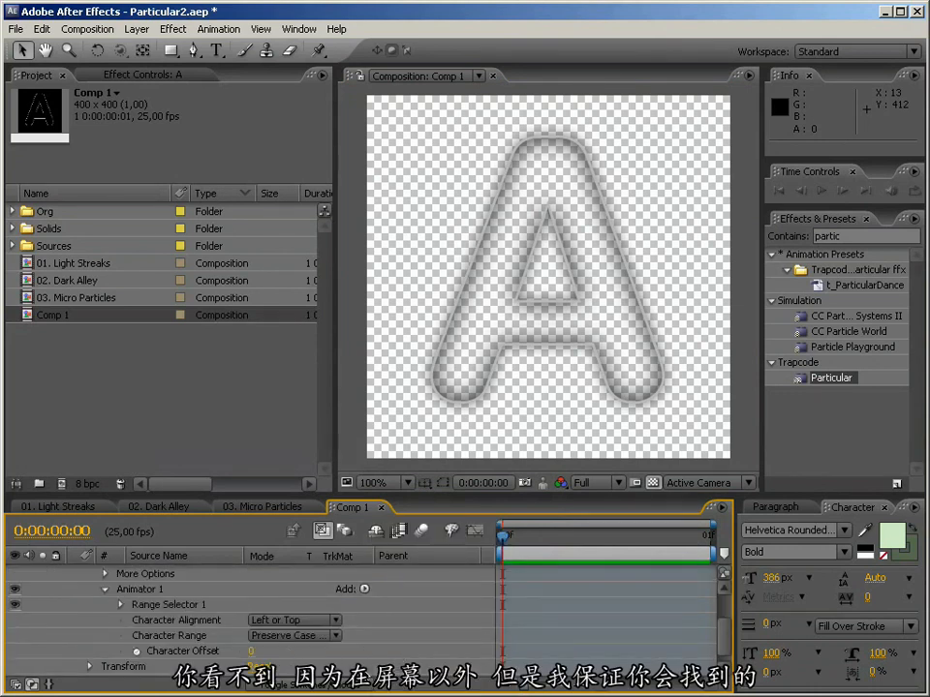
left_click(137, 651)
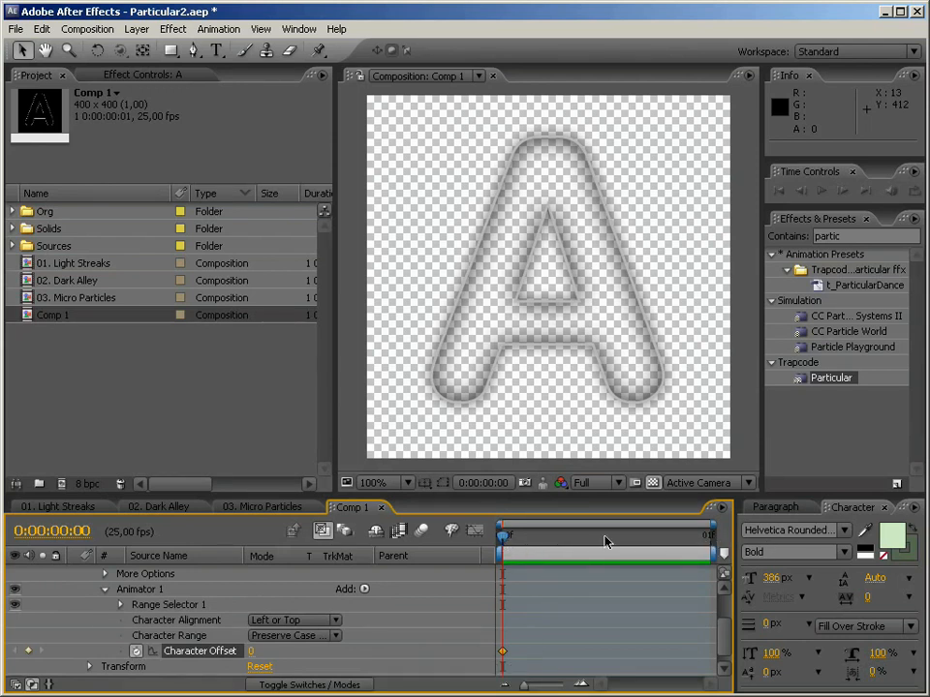
Step: Set the duration of Comp 1 to 1 second (0:00:01:00) in its composition settings
left_click(748, 75)
left_click(810, 190)
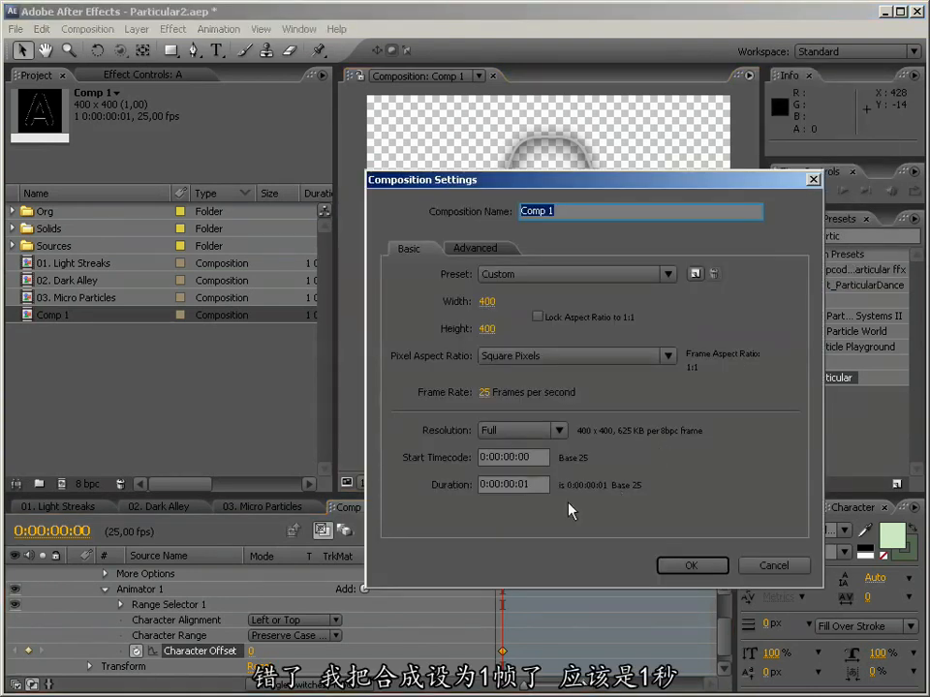
double_click(523, 485)
type("0")
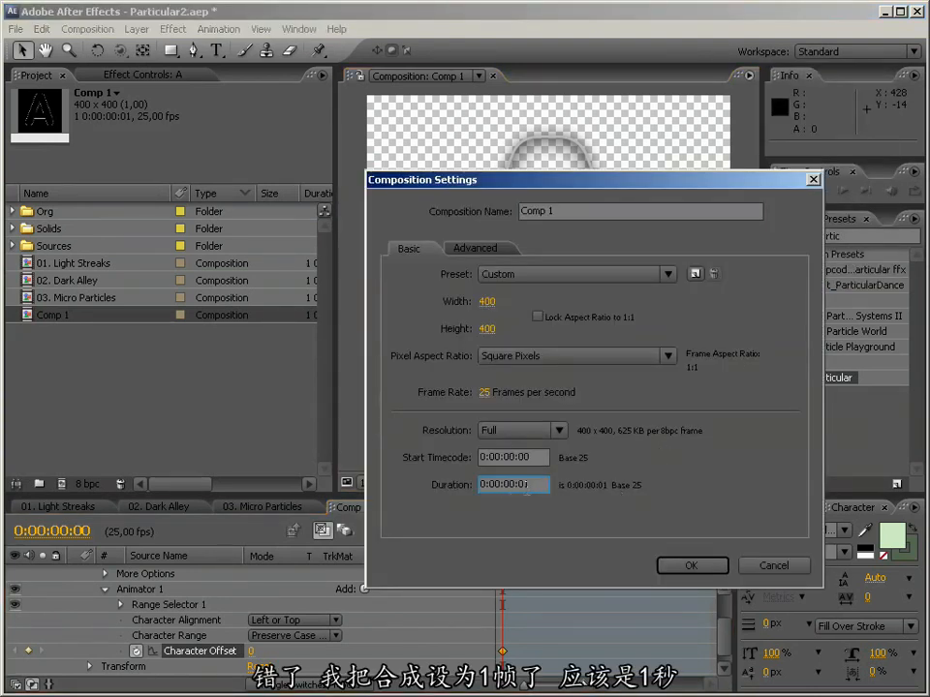
type("1")
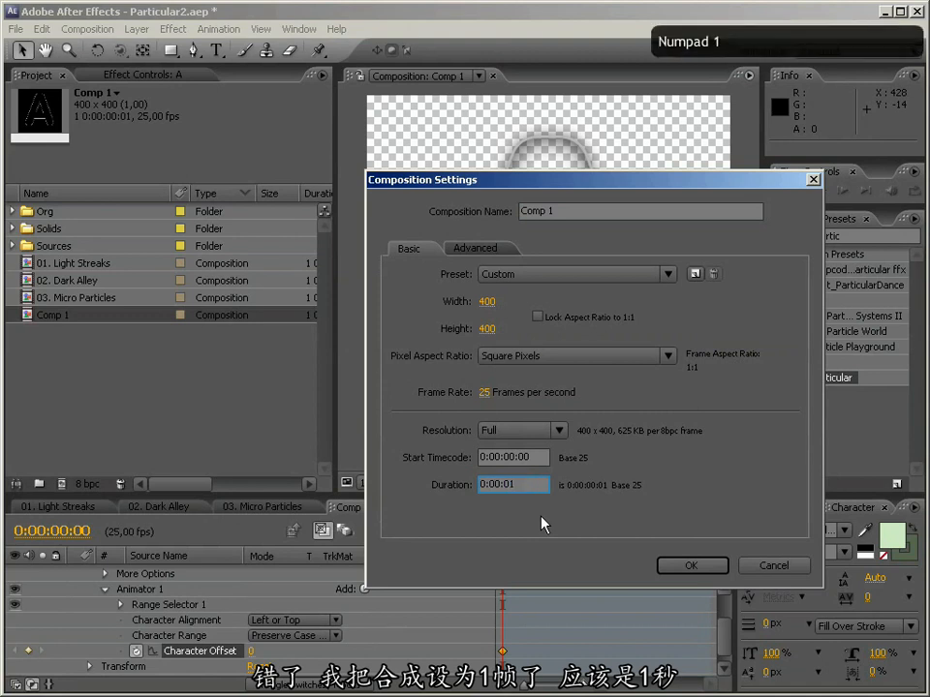
key("Return")
Step: Show the full one-second time range and extend the letter A layer to the end of the composition
left_click_drag(513, 524, 719, 526)
left_click_drag(725, 640, 727, 583)
left_click_drag(512, 572, 729, 573)
left_click_drag(728, 620, 728, 681)
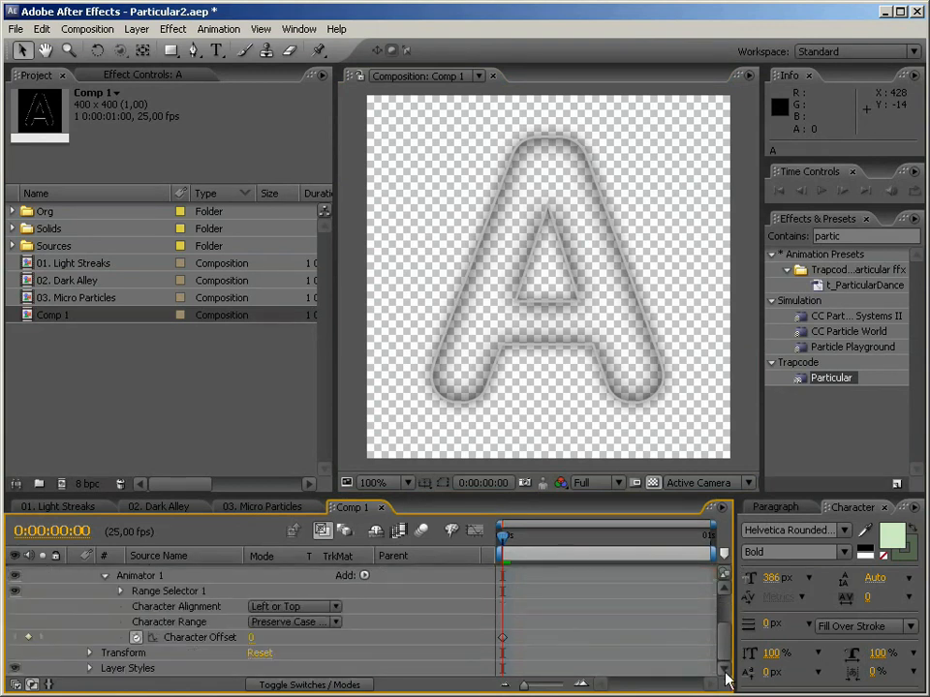
Step: Keyframe the Character Offset at 25 at 0:00:00:24 and scrub through the letter animation to check it
left_click_drag(505, 538, 731, 540)
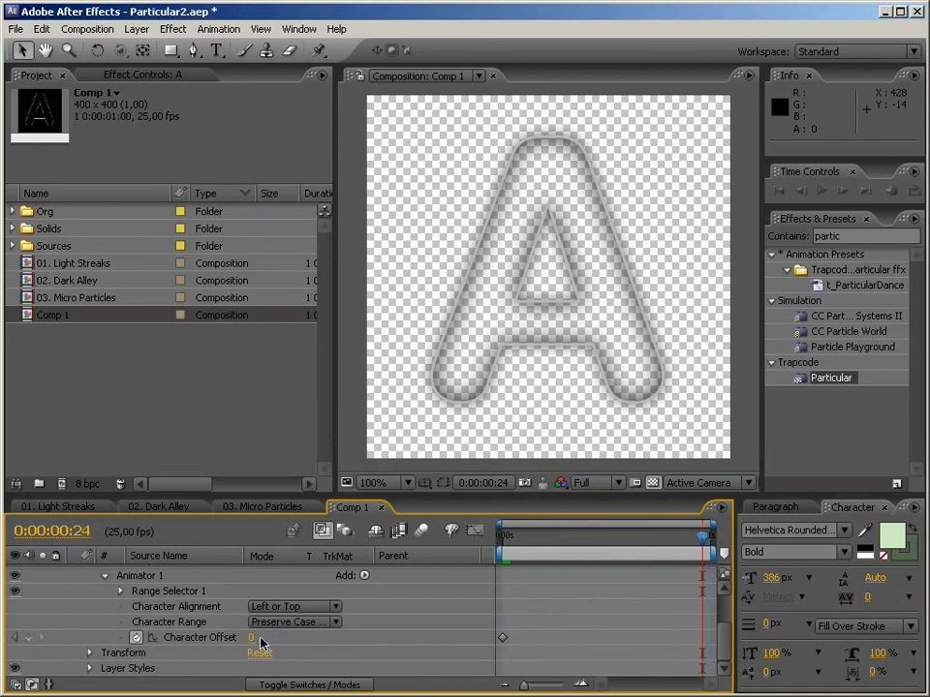
left_click_drag(251, 637, 274, 641)
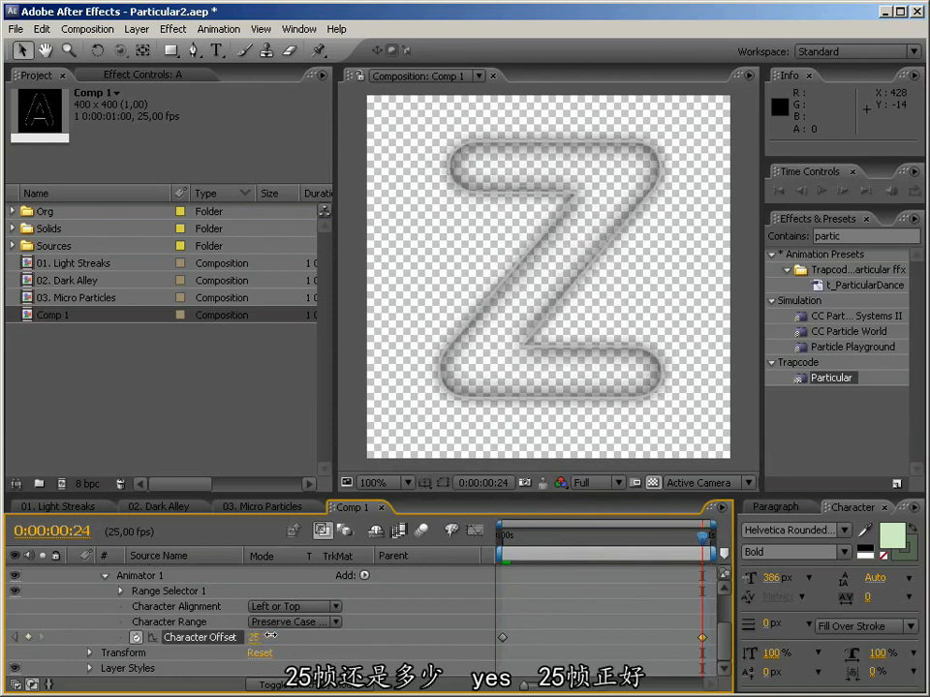
left_click(684, 538)
left_click_drag(684, 539, 467, 538)
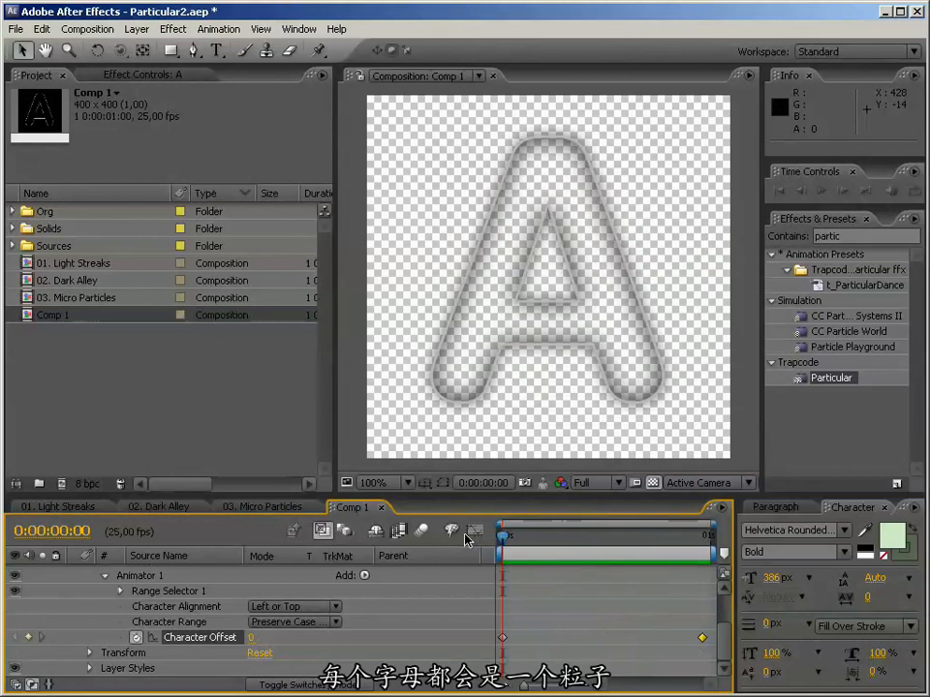
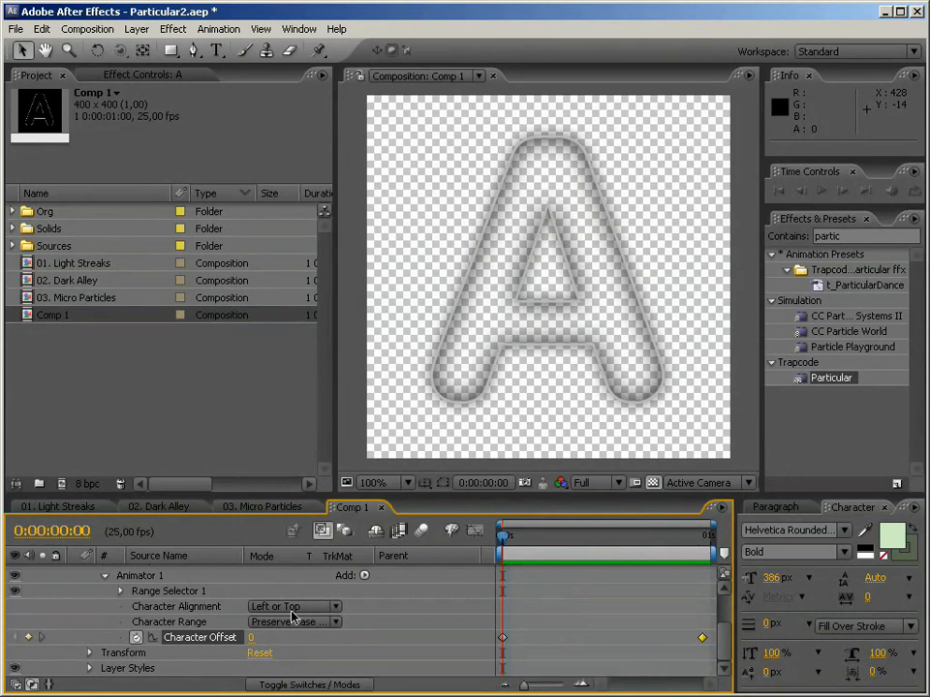
left_click_drag(525, 541, 502, 543)
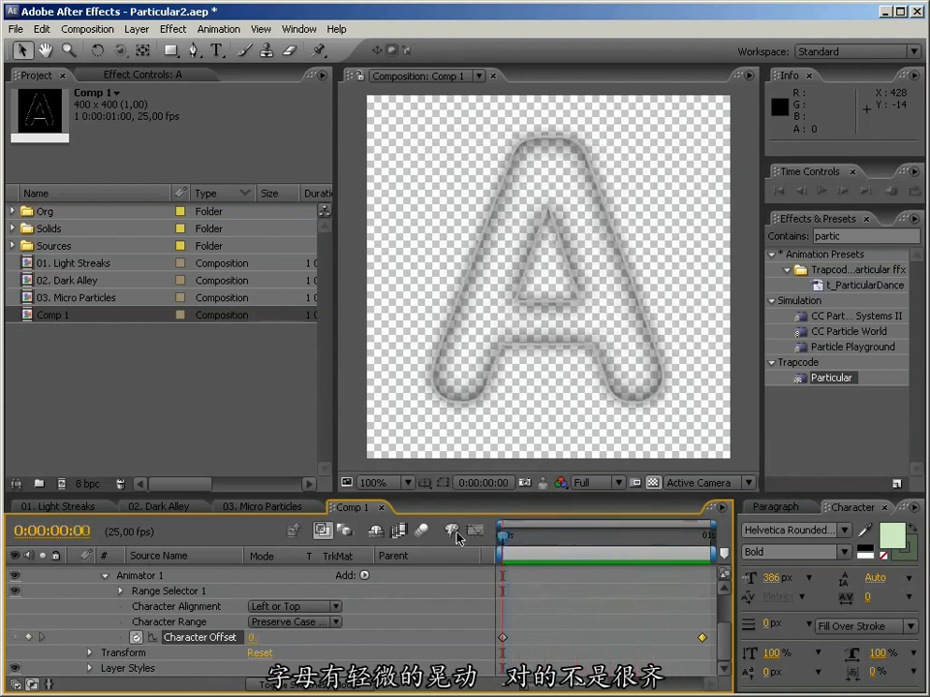
Step: Set the text animator's Character Alignment to Adjust Kerning and check that the letters stay centred over time
left_click(296, 607)
left_click(300, 657)
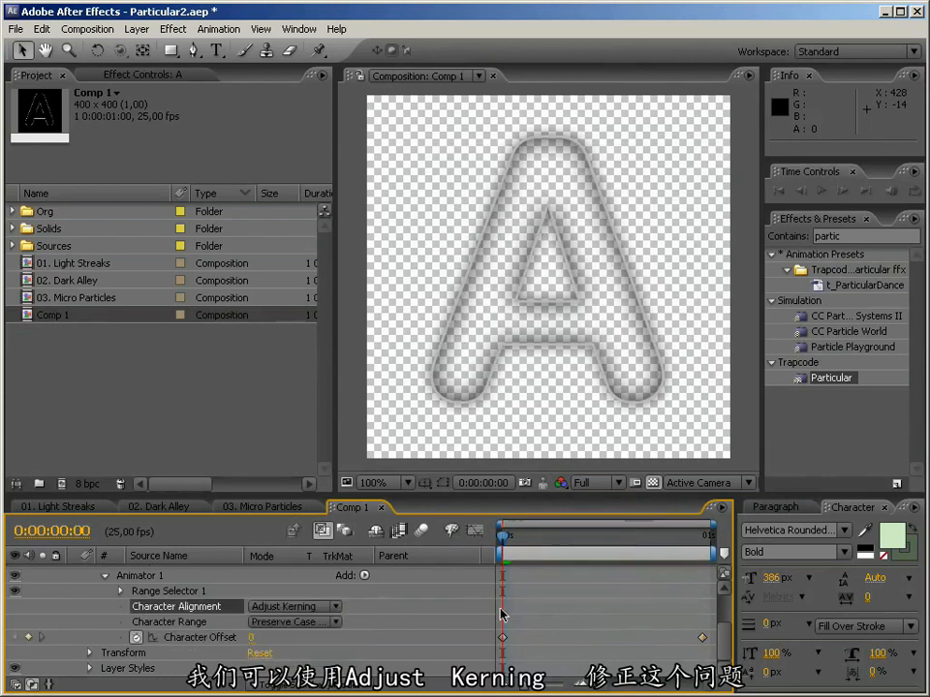
left_click_drag(505, 543, 694, 543)
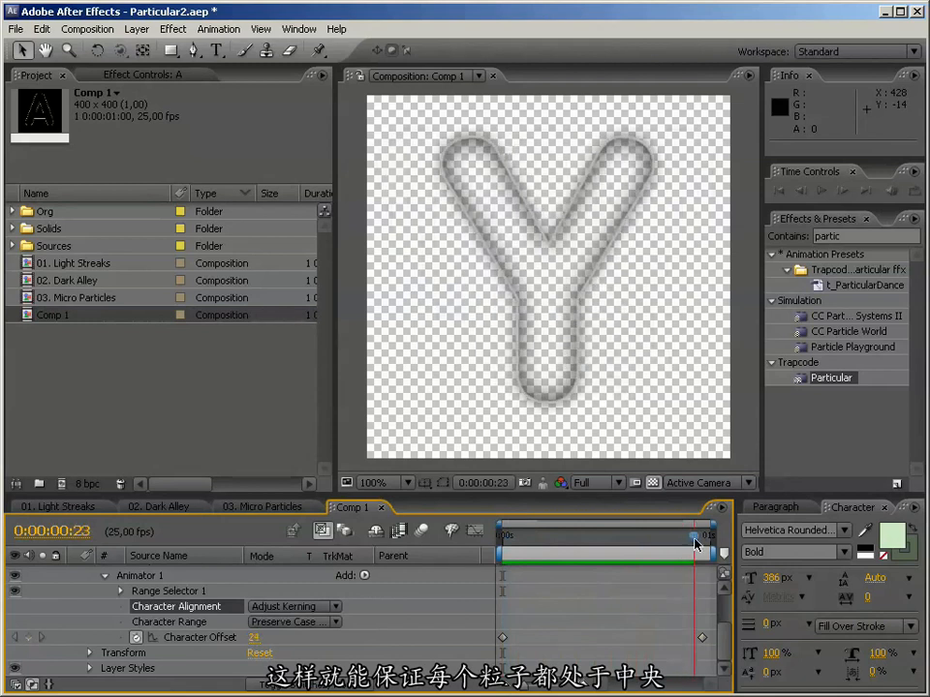
left_click(776, 508)
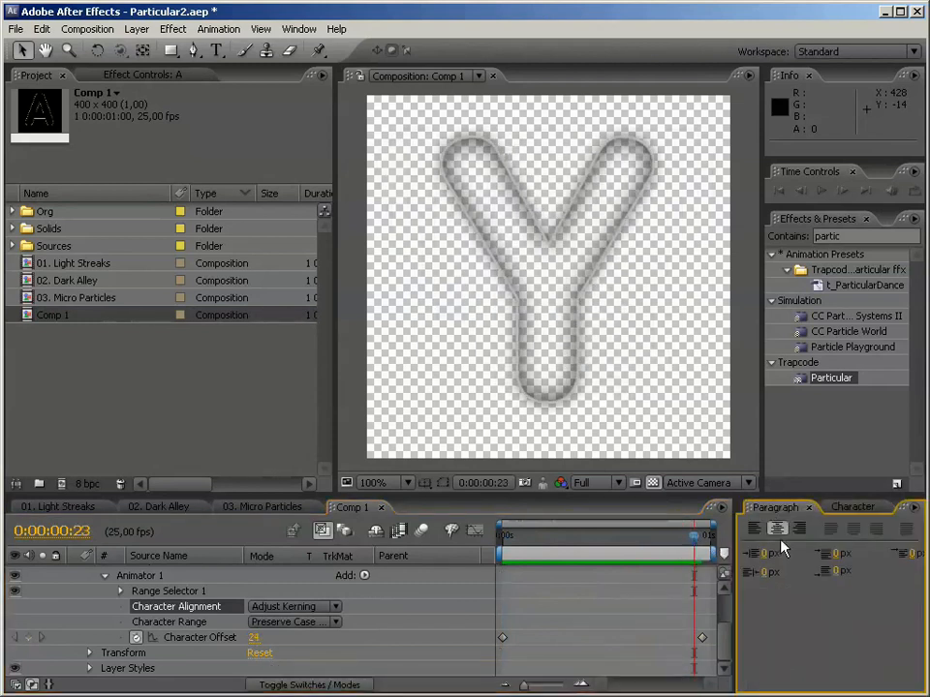
left_click(843, 507)
left_click_drag(695, 535, 474, 535)
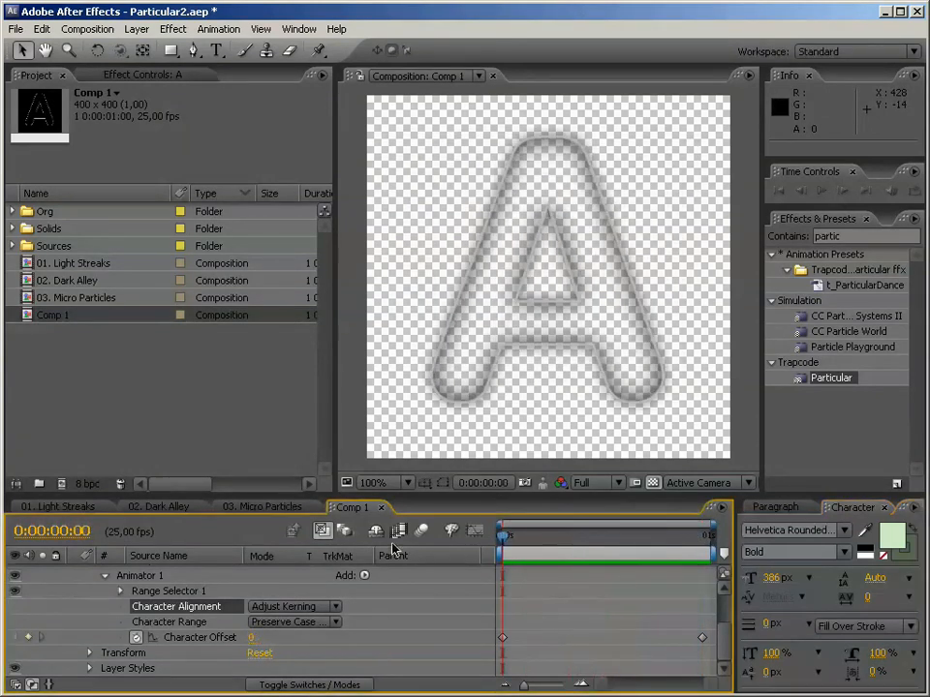
Step: Rename the composition Comp 1 as cpLetters
left_click(46, 317)
key("Return")
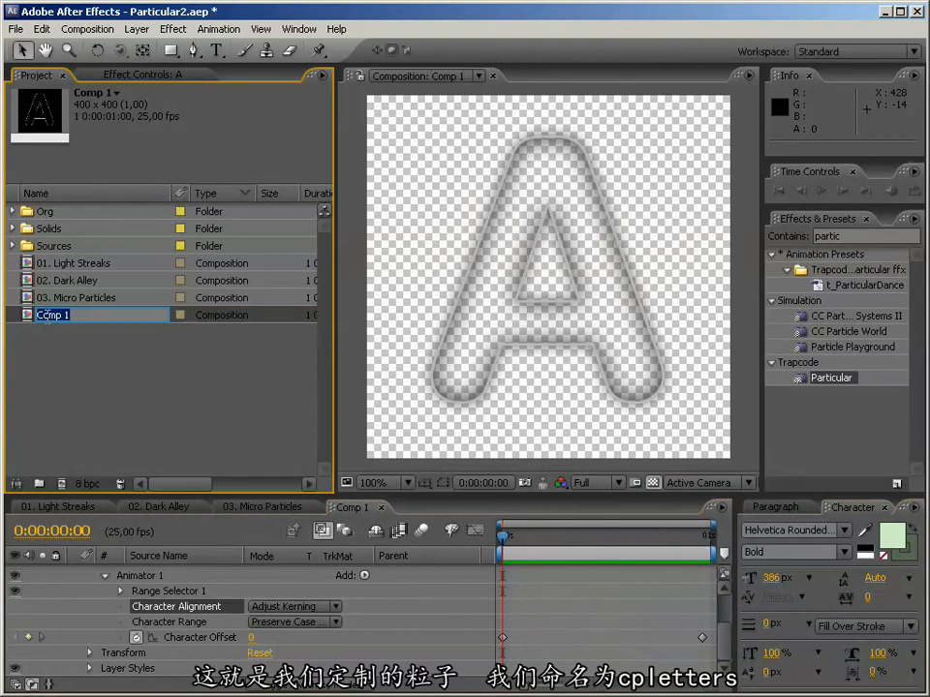
type("cpLett")
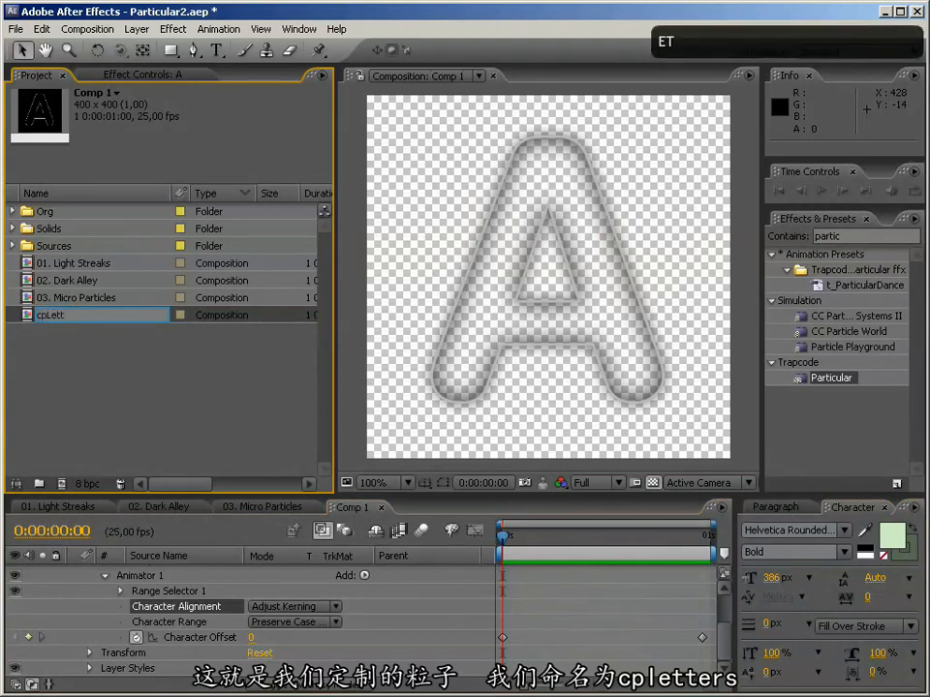
type("ers")
key("Return")
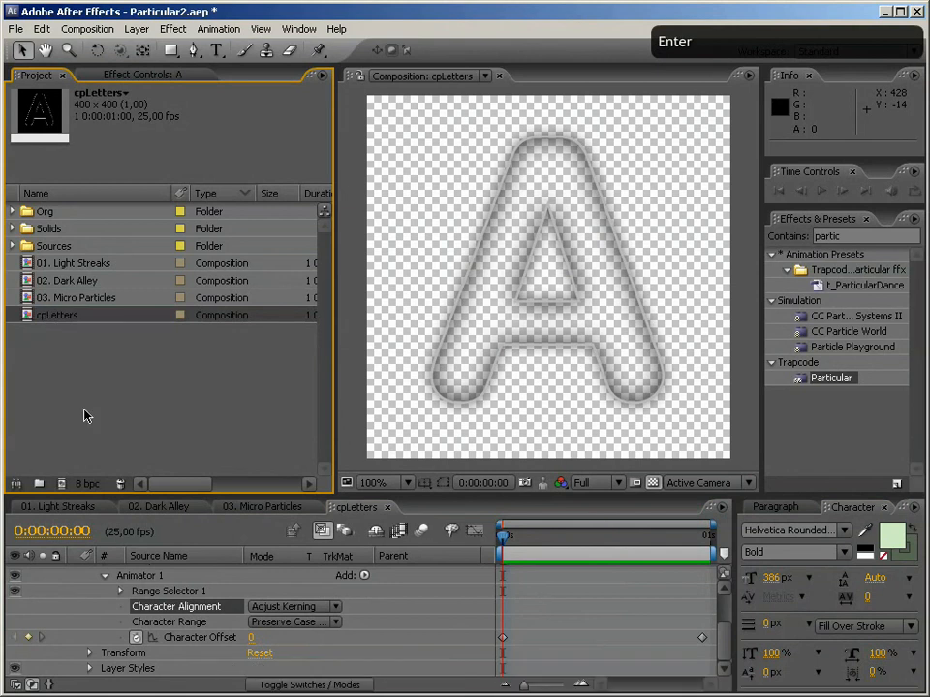
Step: Add a pale lime green solid beneath the other layers of the 03. Micro Particles composition and rename it BG
left_click(265, 510)
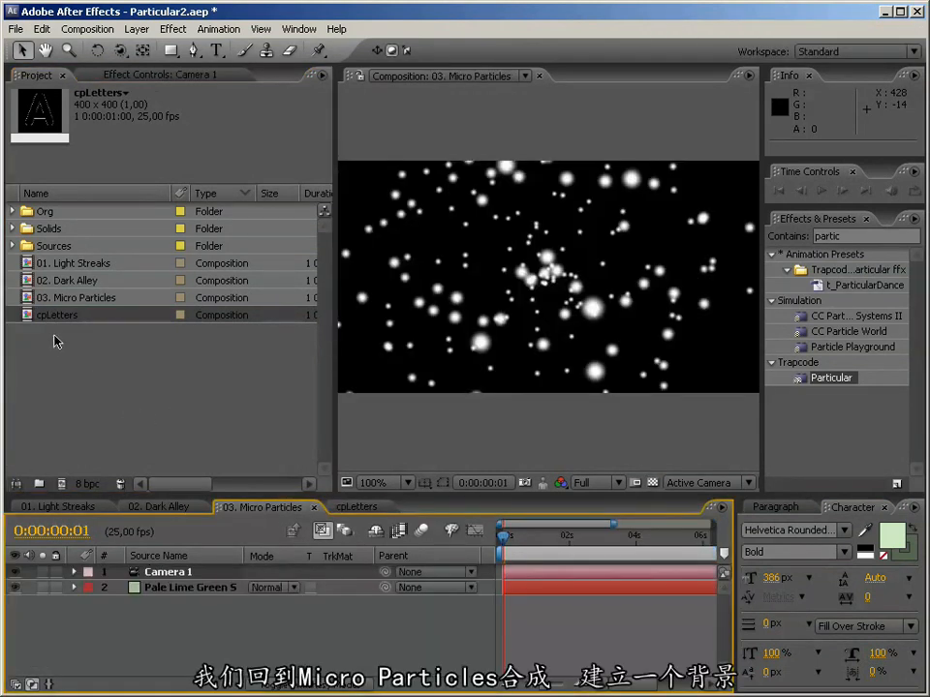
right_click(207, 614)
mouse_move(290, 620)
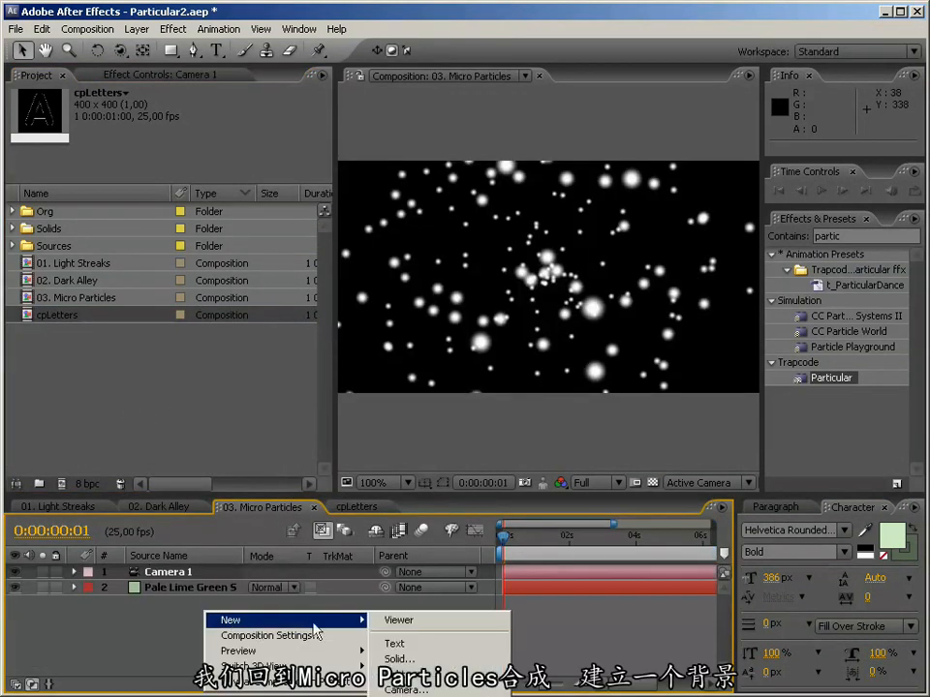
left_click(447, 660)
left_click(494, 411)
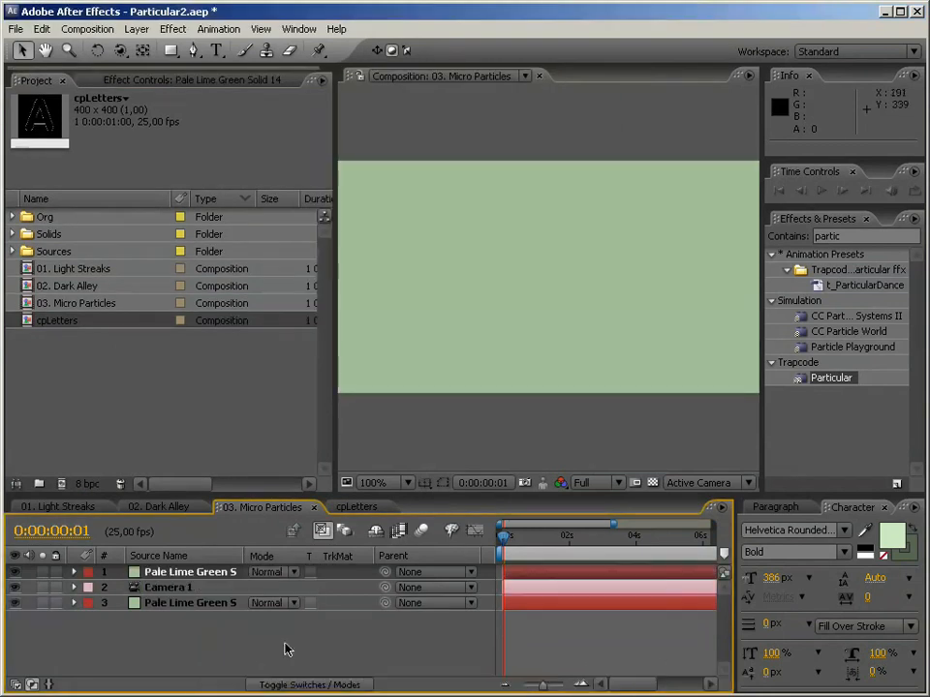
left_click_drag(184, 573, 191, 622)
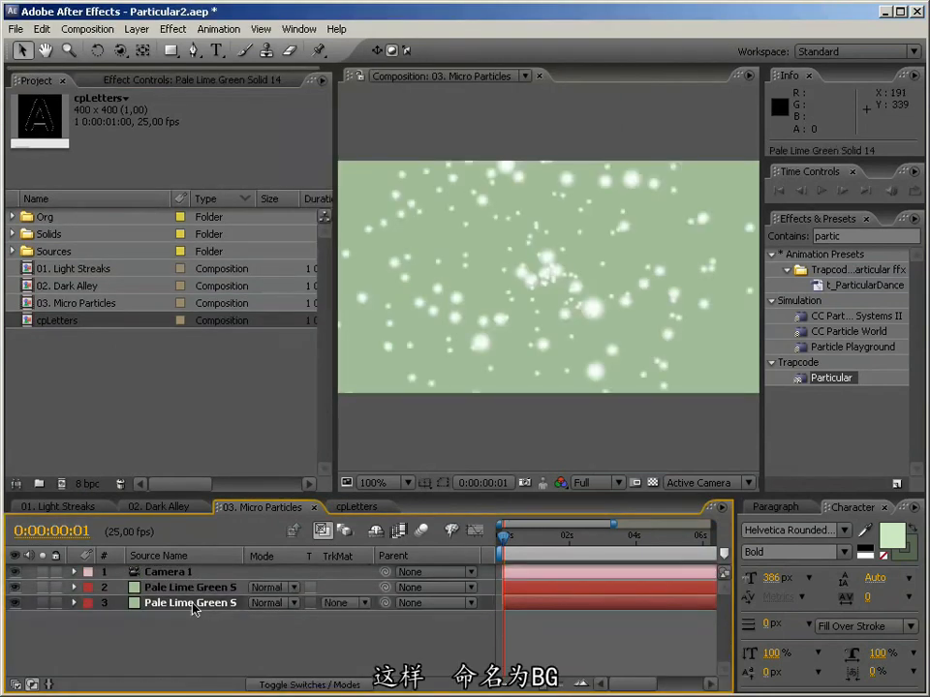
key("Return")
type("BG")
key("Return")
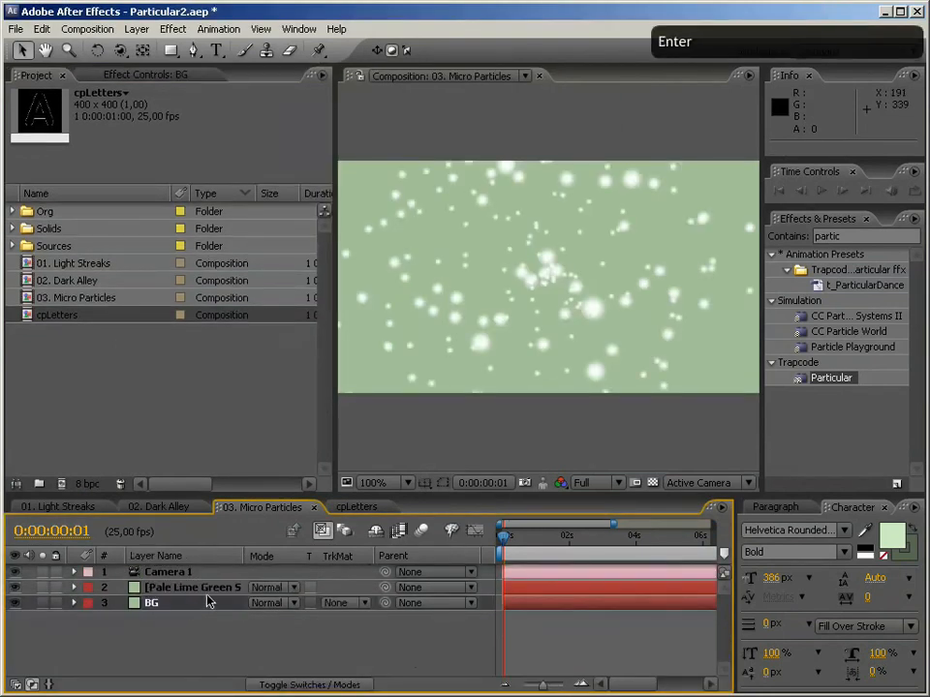
Step: Rename the solid layer that carries the particle effect as Particles
left_click(199, 588)
key("Return")
type("Particles")
key("Return")
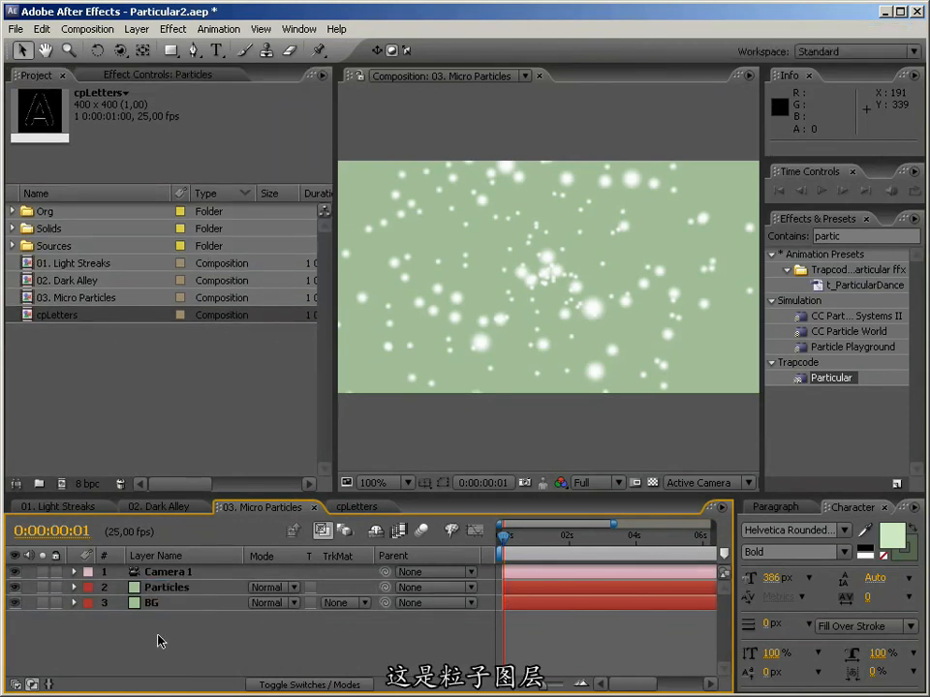
Step: Add the cpLetters composition as the lowest layer of 03. Micro Particles and hide it
left_click_drag(58, 314, 135, 625)
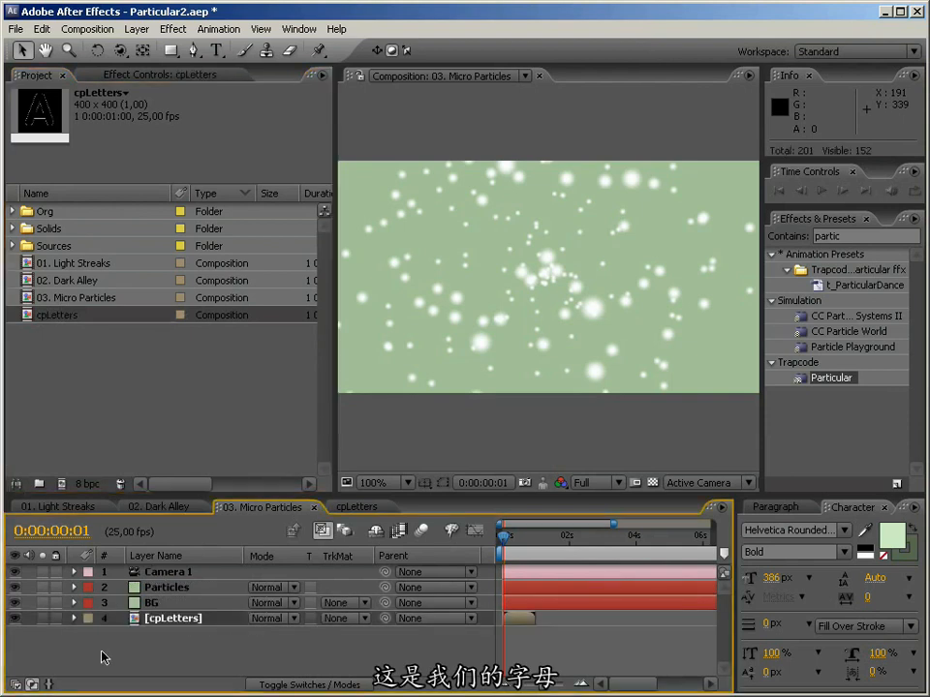
left_click(14, 618)
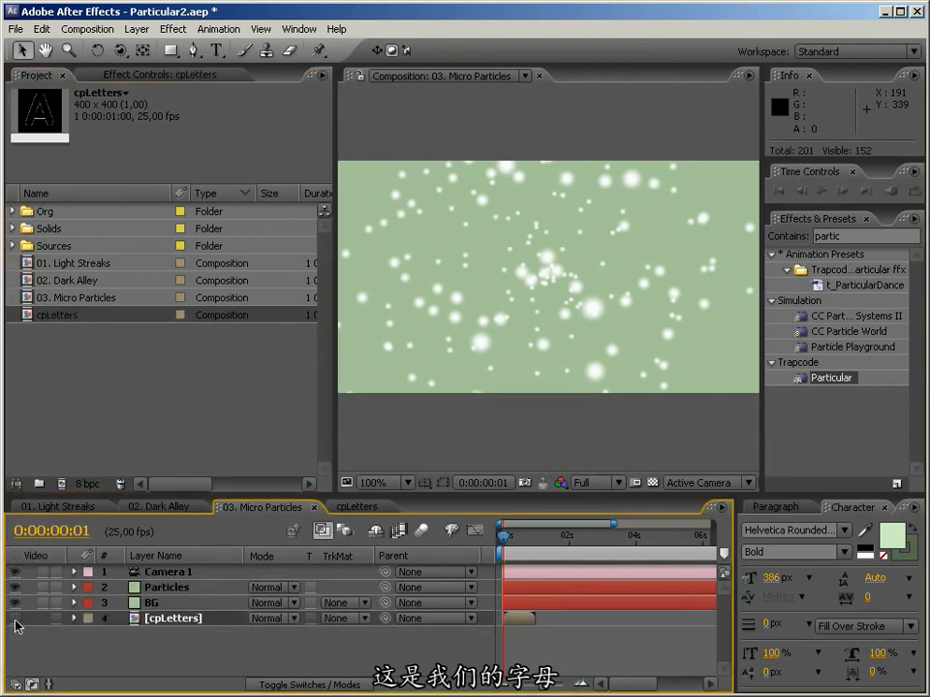
Step: Set the Particle Type of the Particles layer's Particular effect to Textured Polygon
left_click(169, 587)
left_click(158, 74)
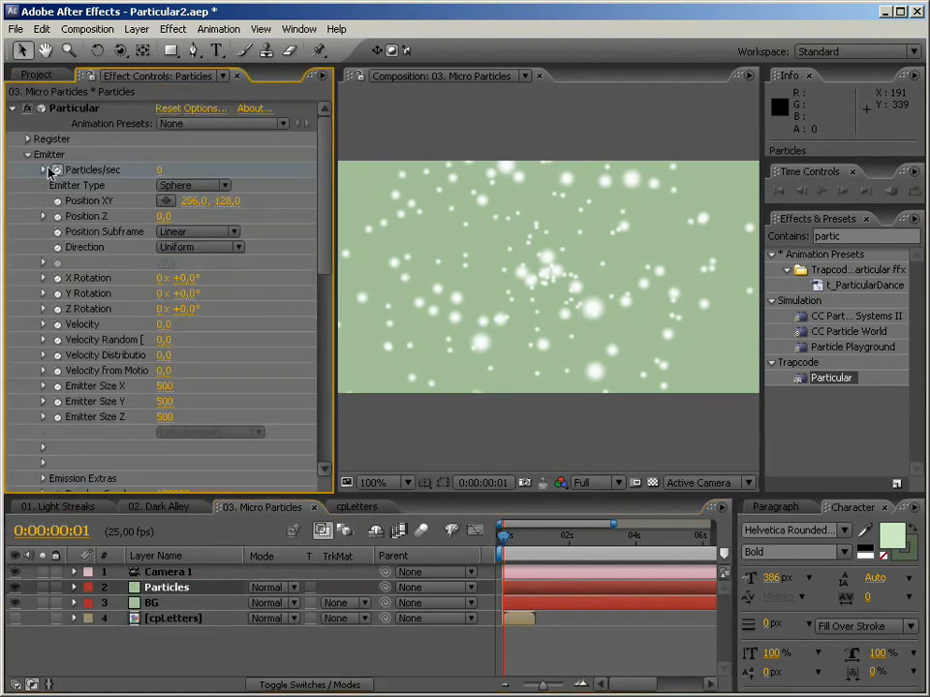
left_click(27, 154)
left_click(27, 201)
left_click(27, 169)
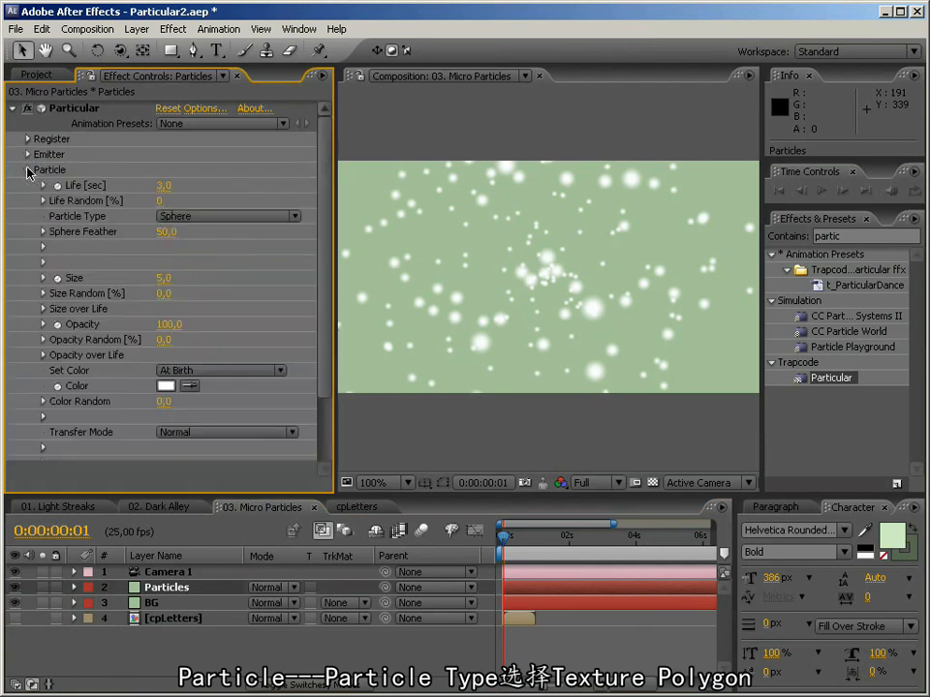
left_click(207, 217)
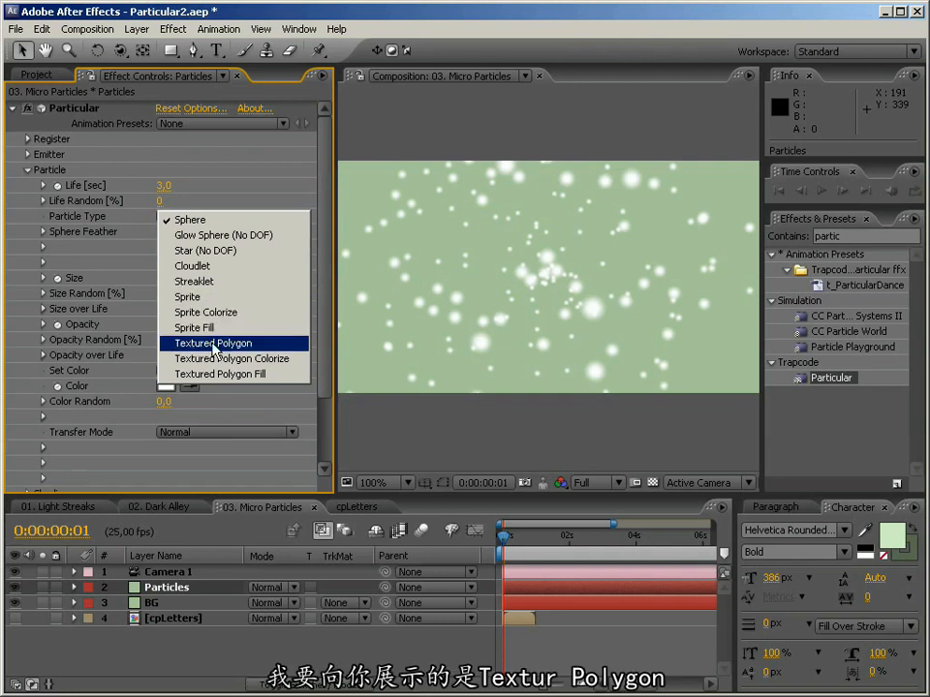
left_click(213, 343)
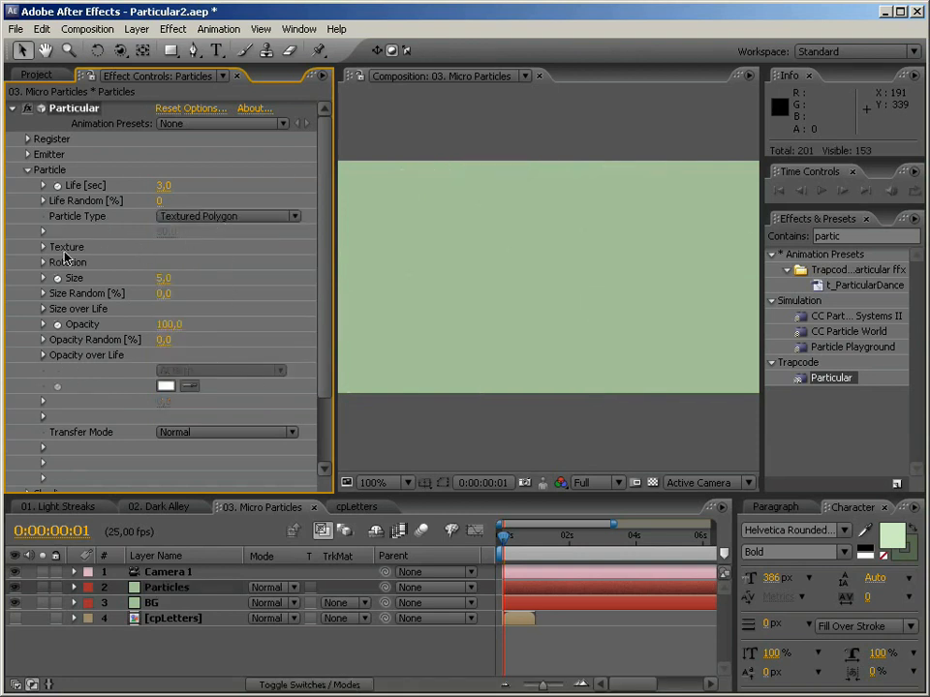
Step: Use the cpLetters layer as the particle texture with Time Sampling set to Random - Still Frame
left_click(43, 247)
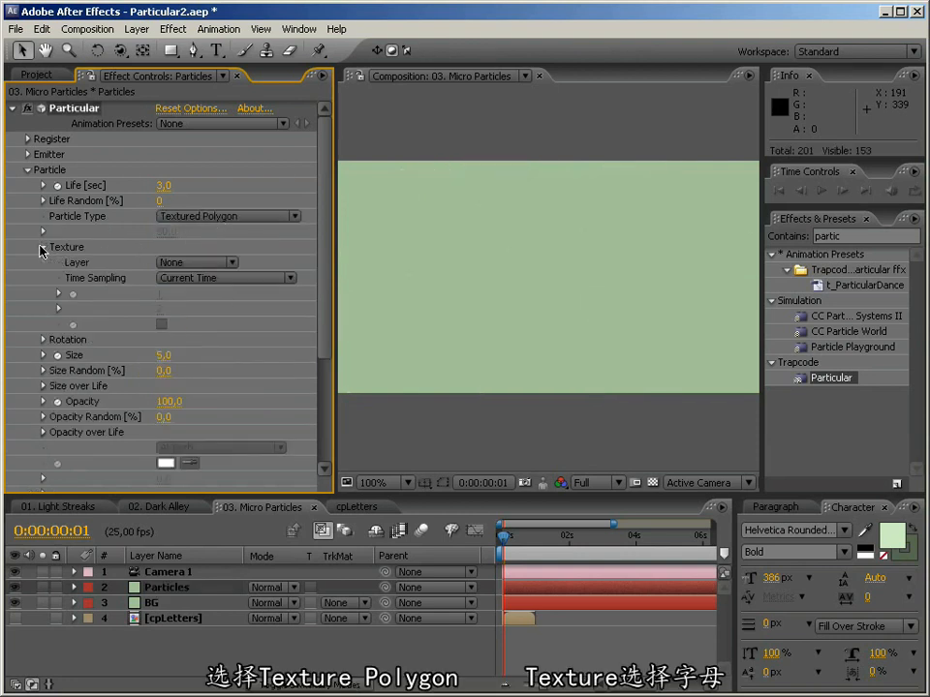
left_click(217, 263)
left_click(218, 319)
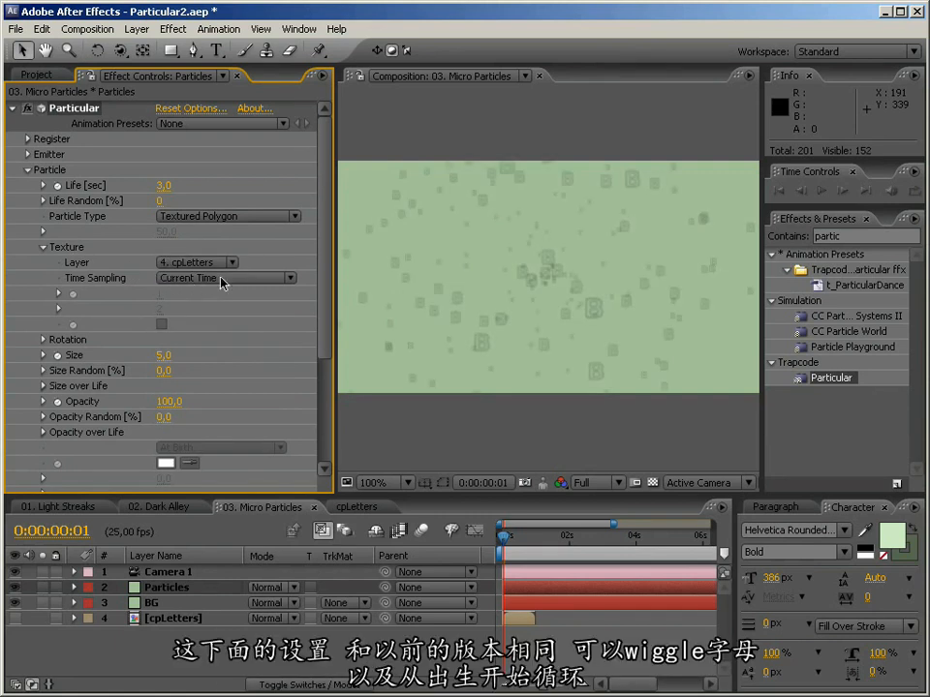
left_click(234, 279)
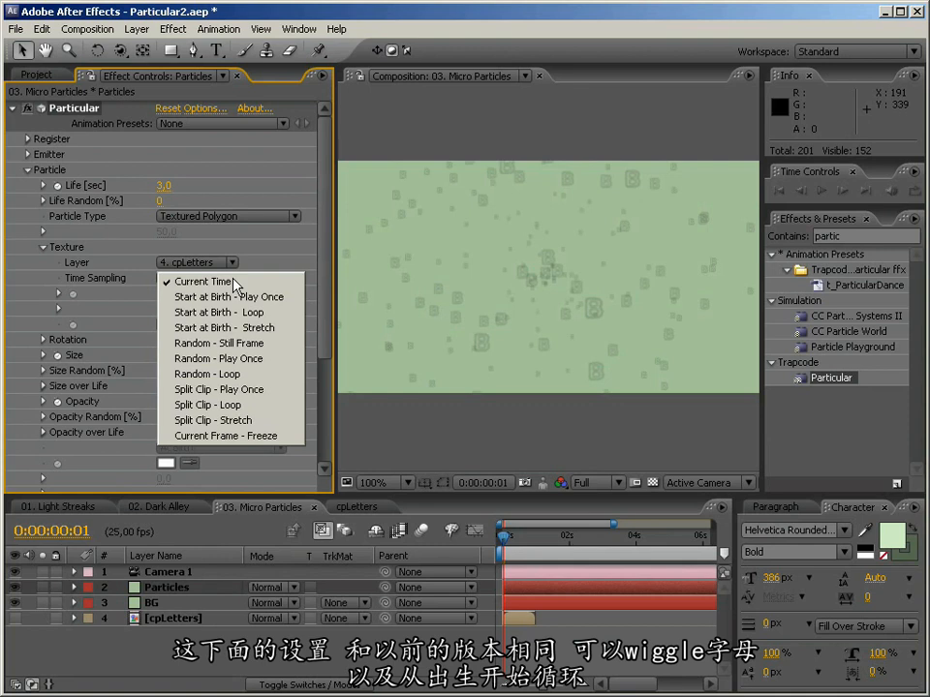
left_click(204, 344)
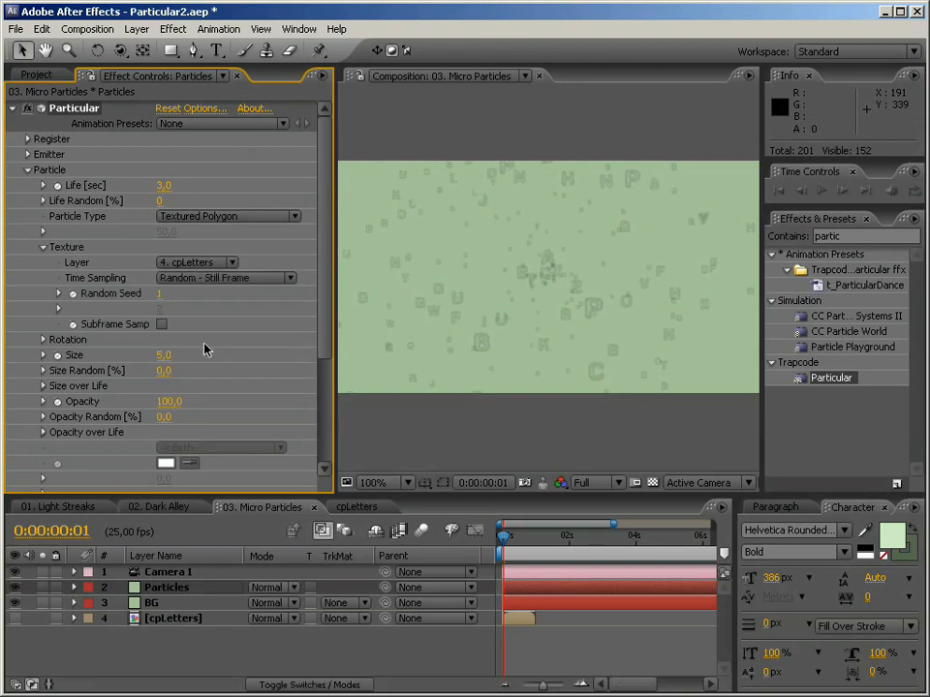
Step: Orbit the camera around the letter particles to inspect them in 3D, and reset the camera's transform
key("c")
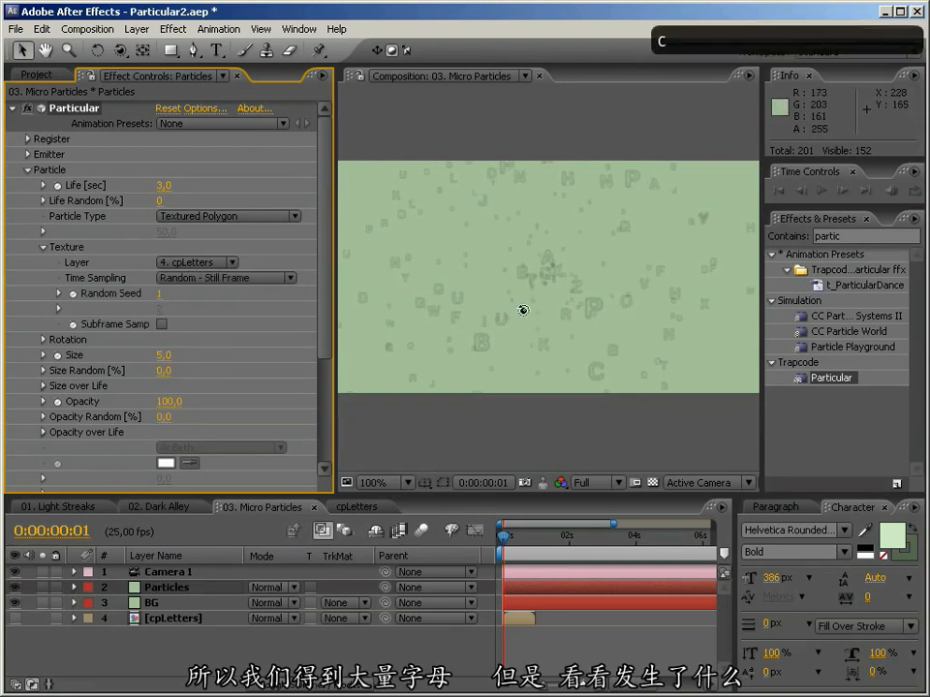
left_click_drag(450, 257, 414, 260)
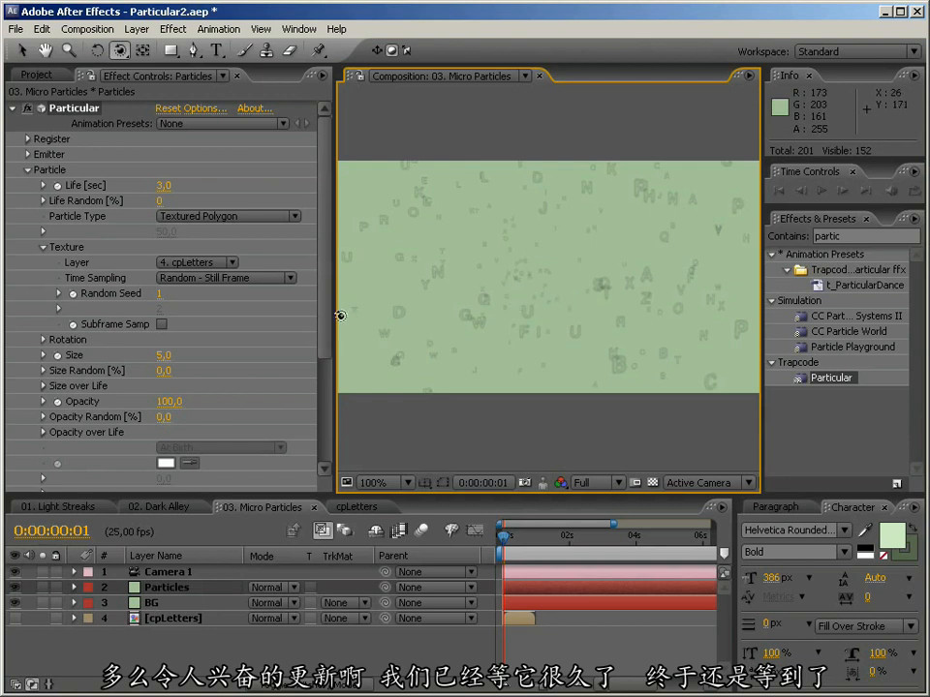
left_click_drag(556, 287, 377, 466)
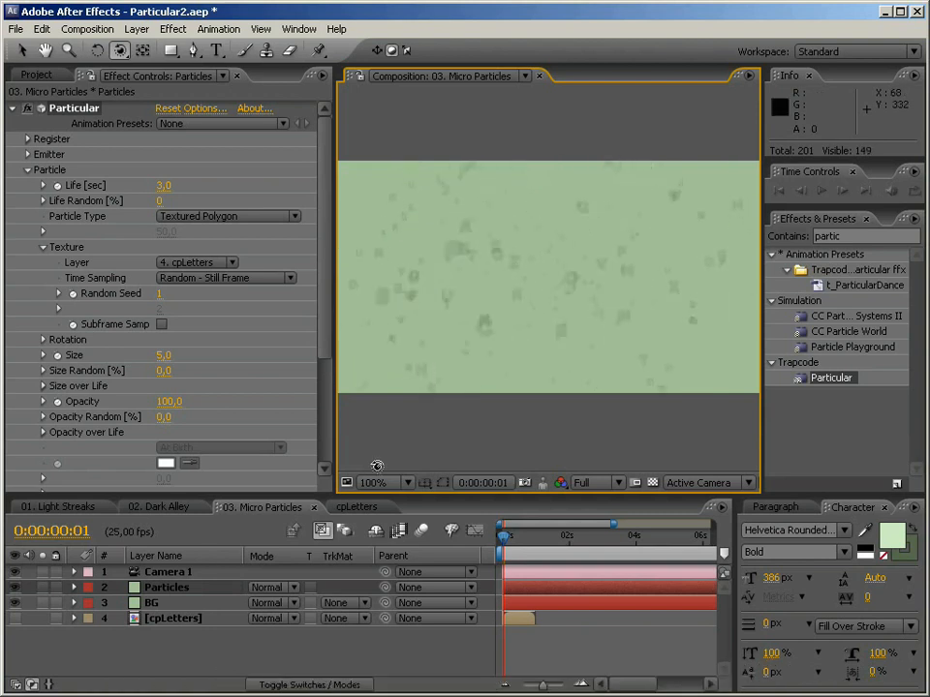
right_click(194, 575)
mouse_move(296, 494)
left_click(388, 494)
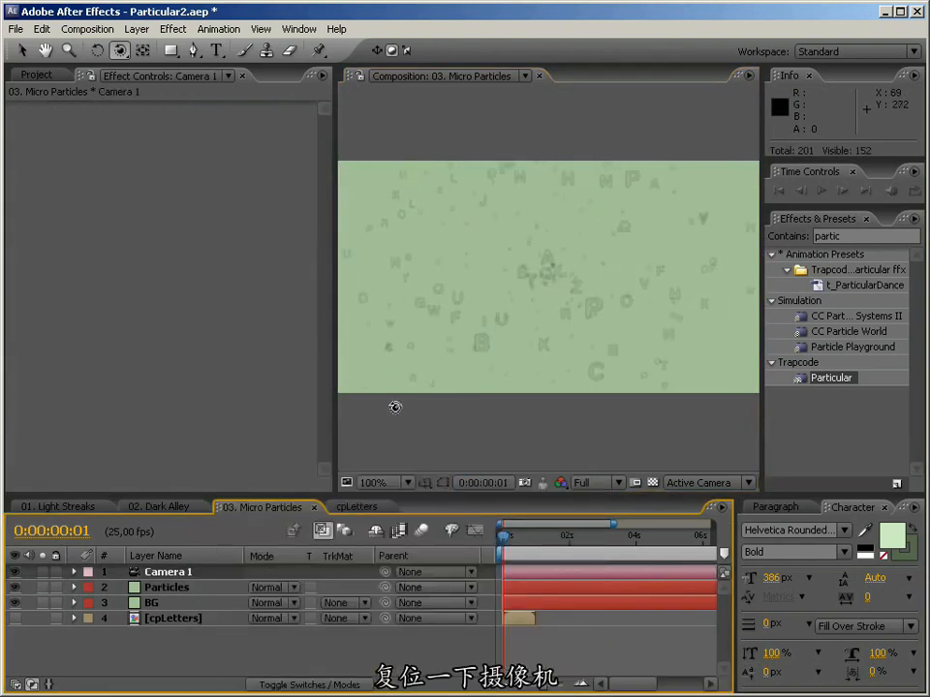
Step: Set Random Rotation to 100 in the particle Rotation settings of the Particles layer's Particular effect
left_click(187, 588)
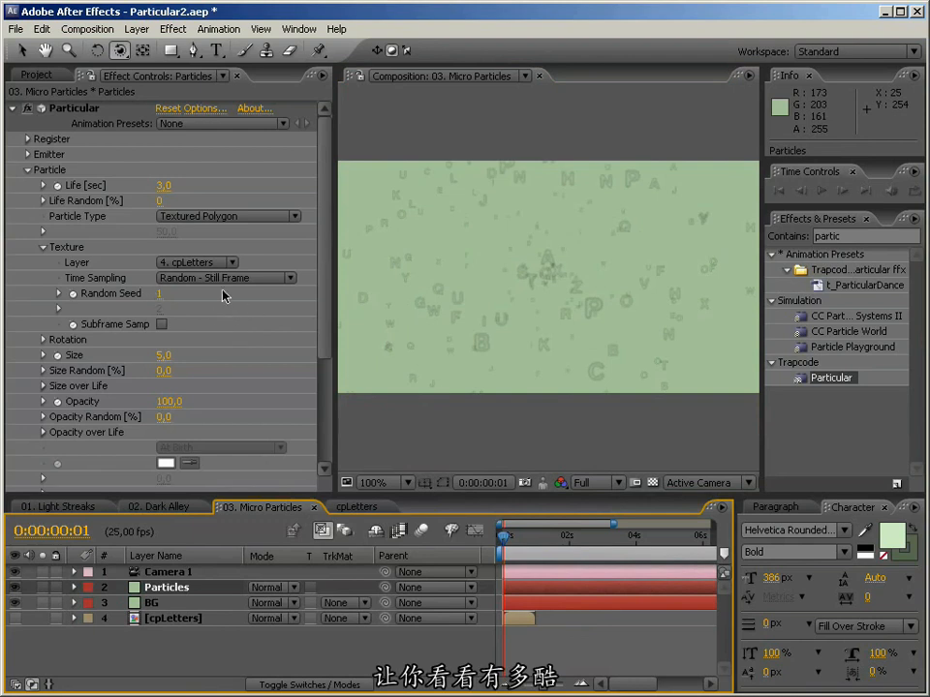
left_click(40, 248)
left_click(43, 263)
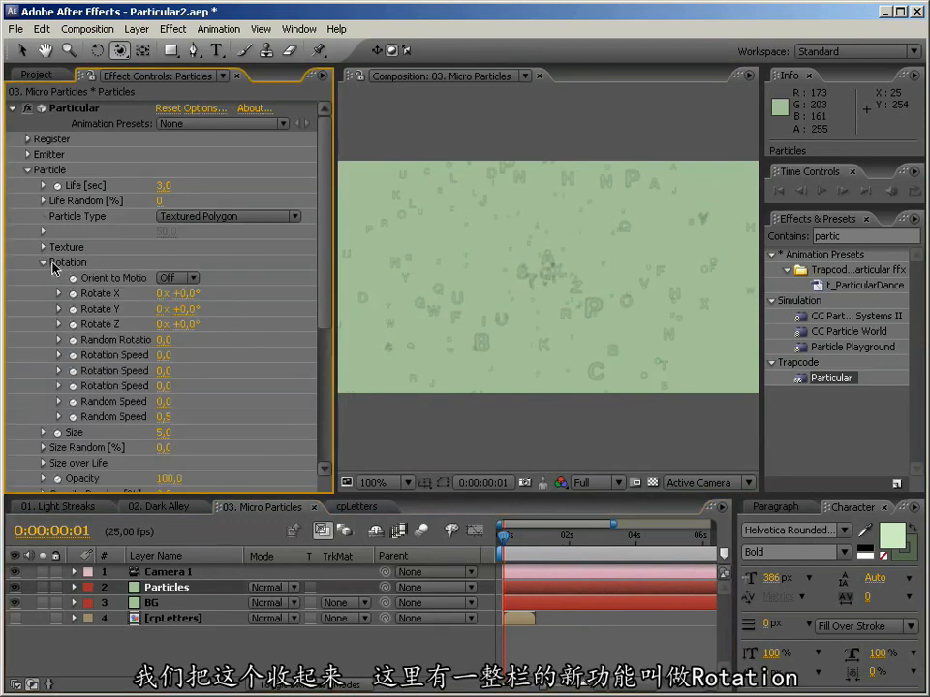
left_click_drag(336, 389, 427, 389)
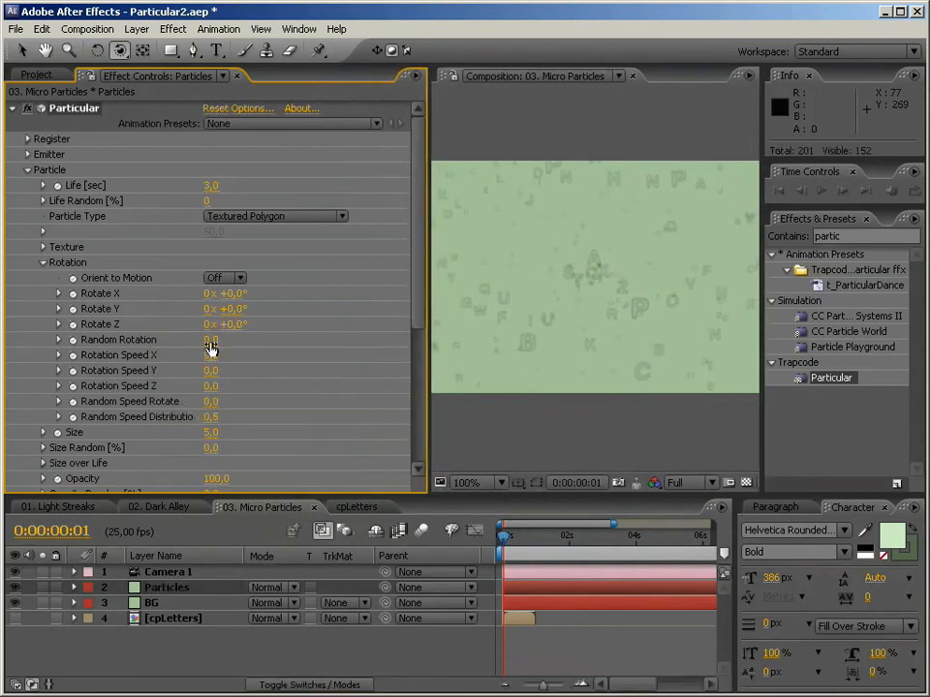
left_click(210, 341)
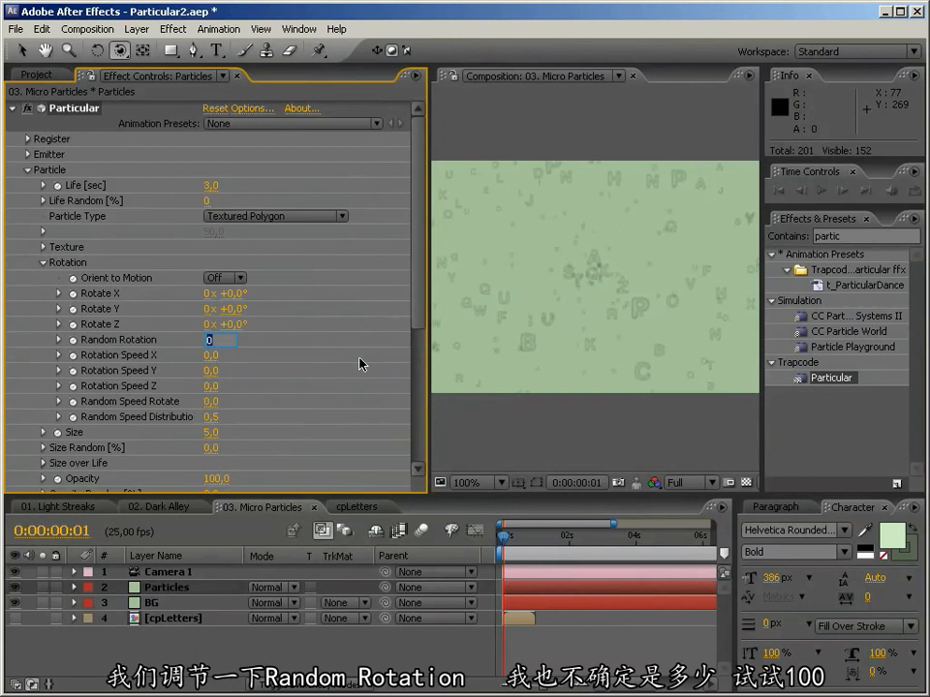
type("100")
key("Return")
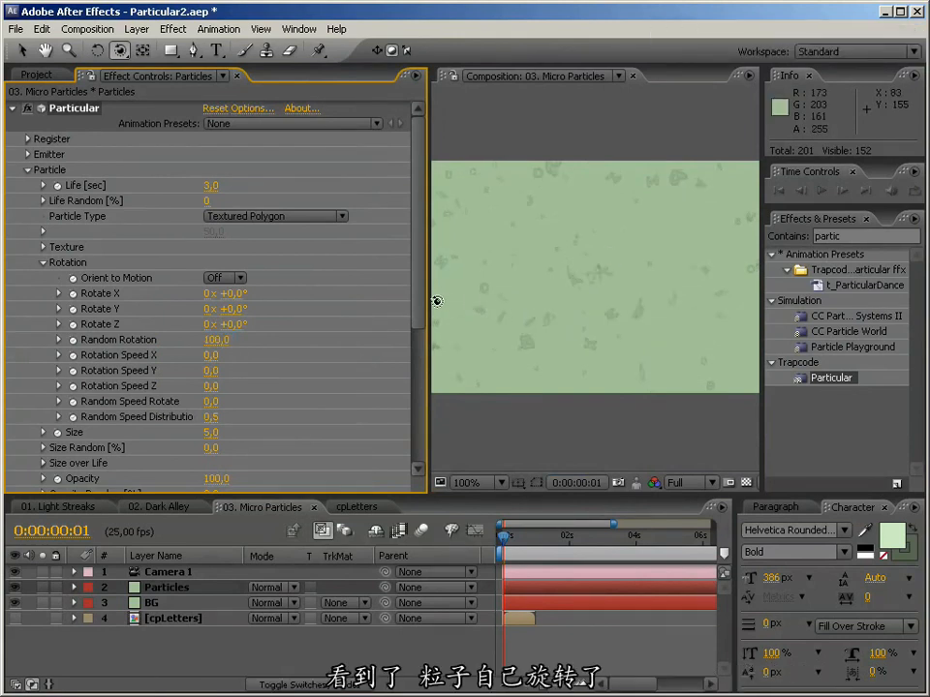
Step: Orbit the camera to inspect the randomly rotated letters in 3D, and undo the camera move
left_click_drag(430, 302, 191, 301)
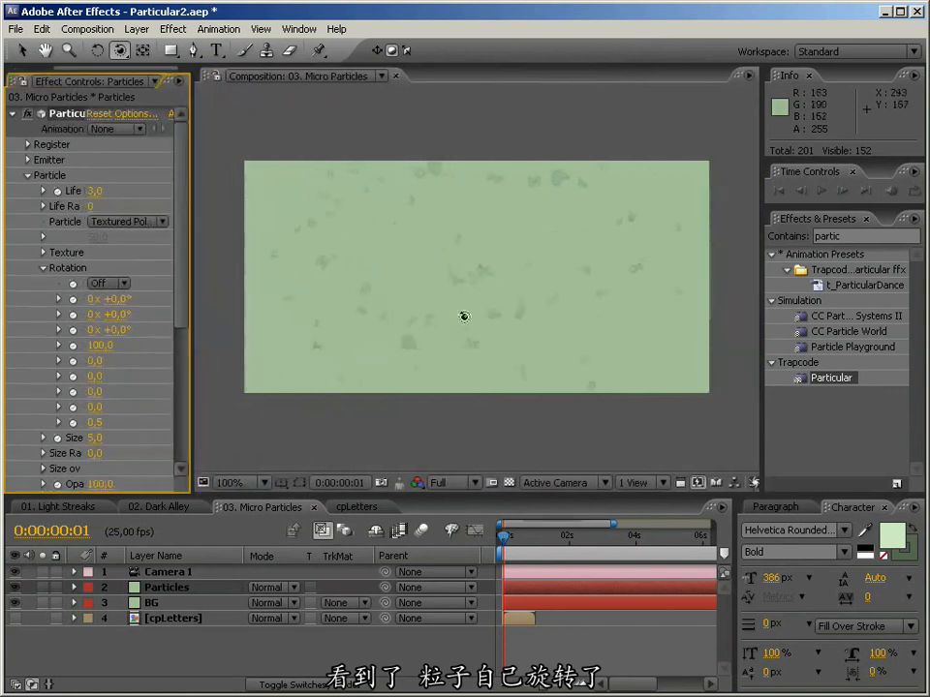
left_click_drag(492, 272, 358, 270)
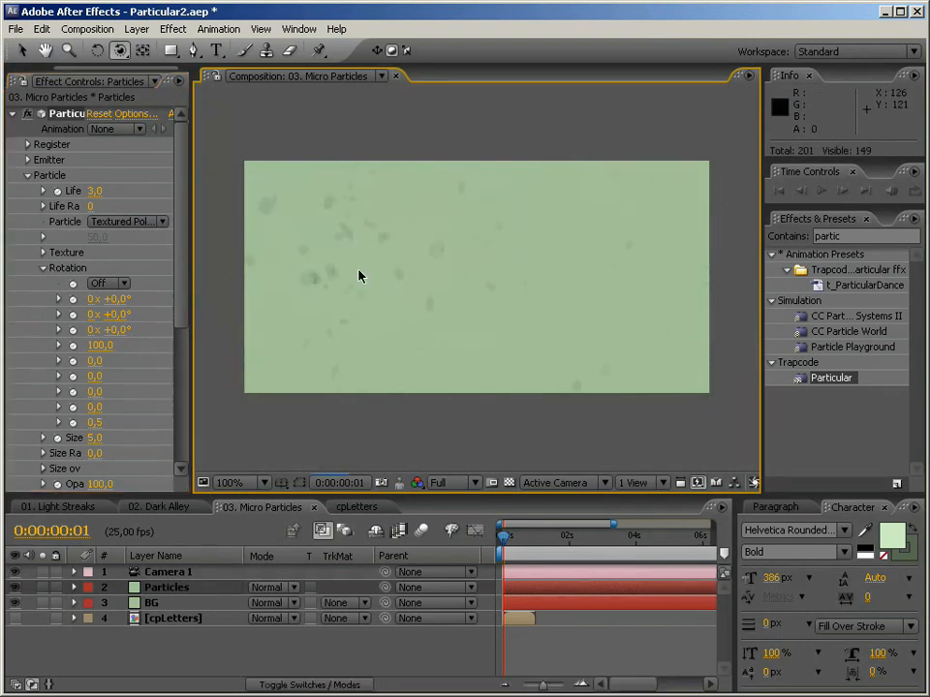
key("ctrl+z")
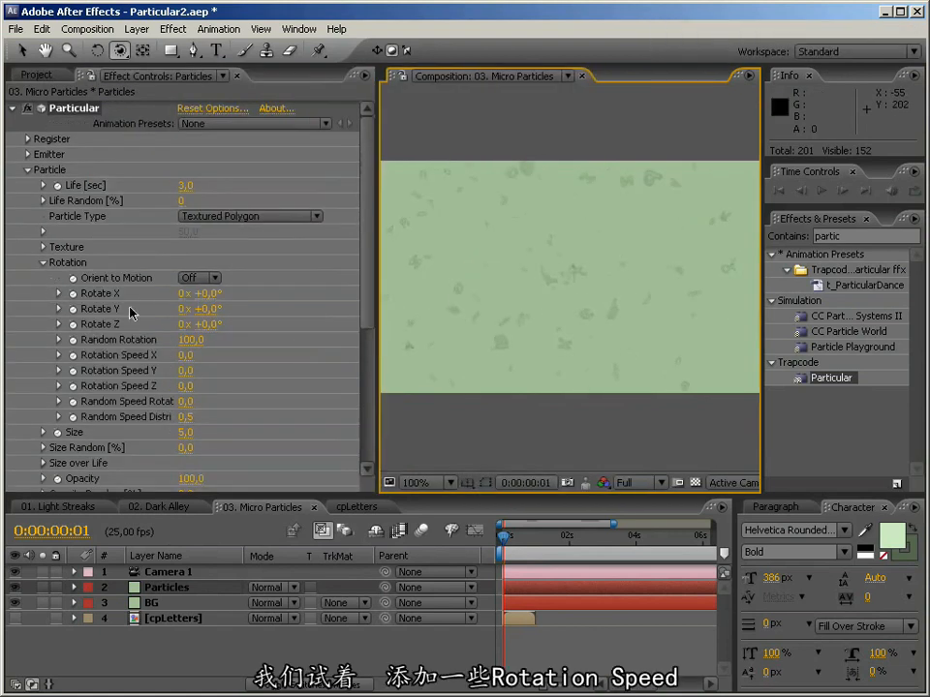
Step: Try the particles' Rotation Speed X, Y and Z at 0.5 and preview the animation
left_click(182, 355)
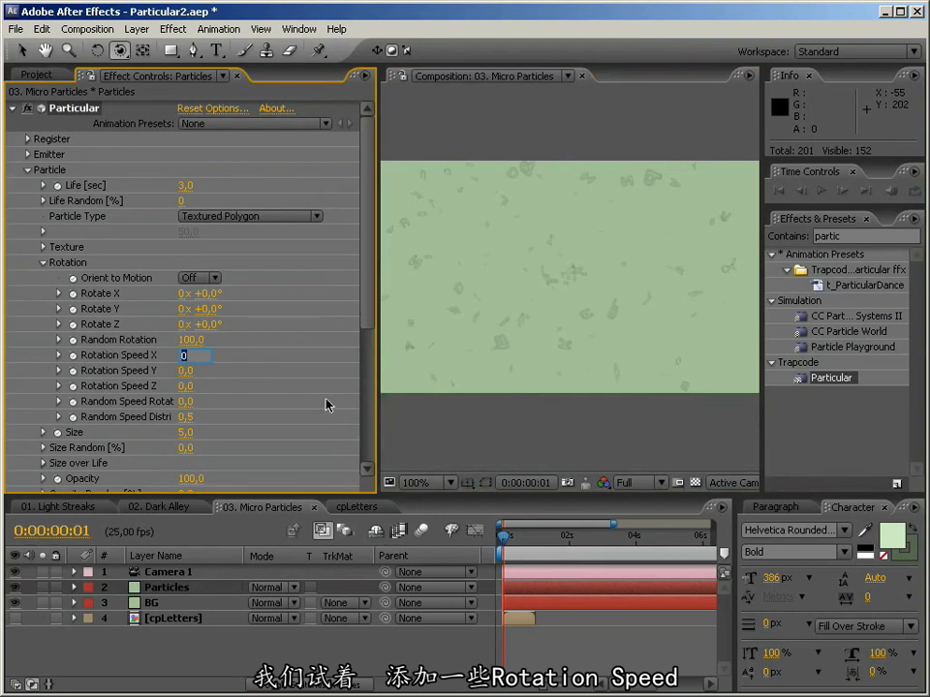
type("0,5")
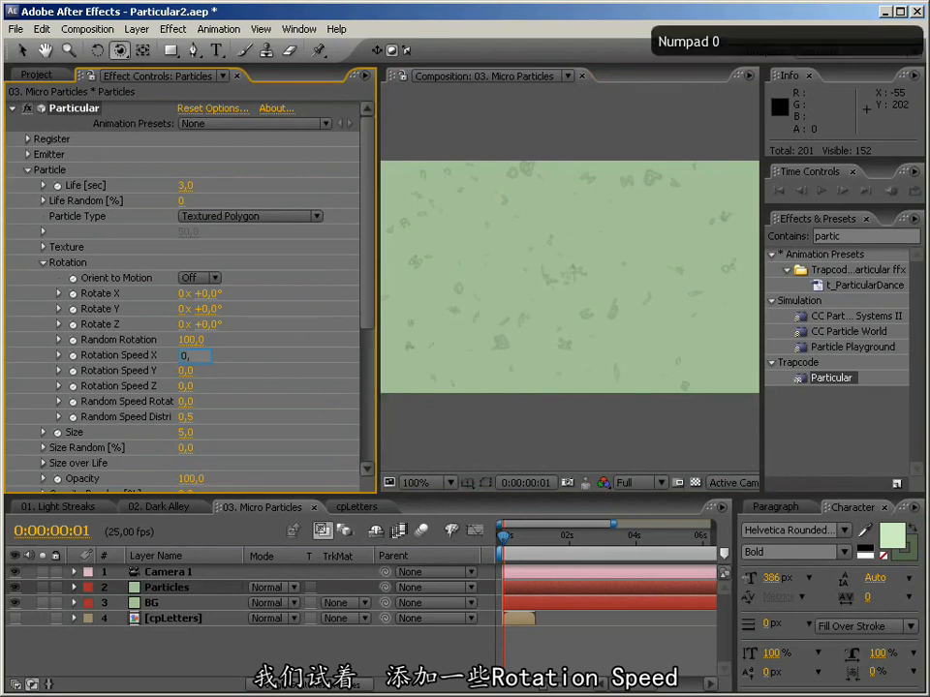
key("Tab")
type("0,5")
key("Tab")
type("0,5")
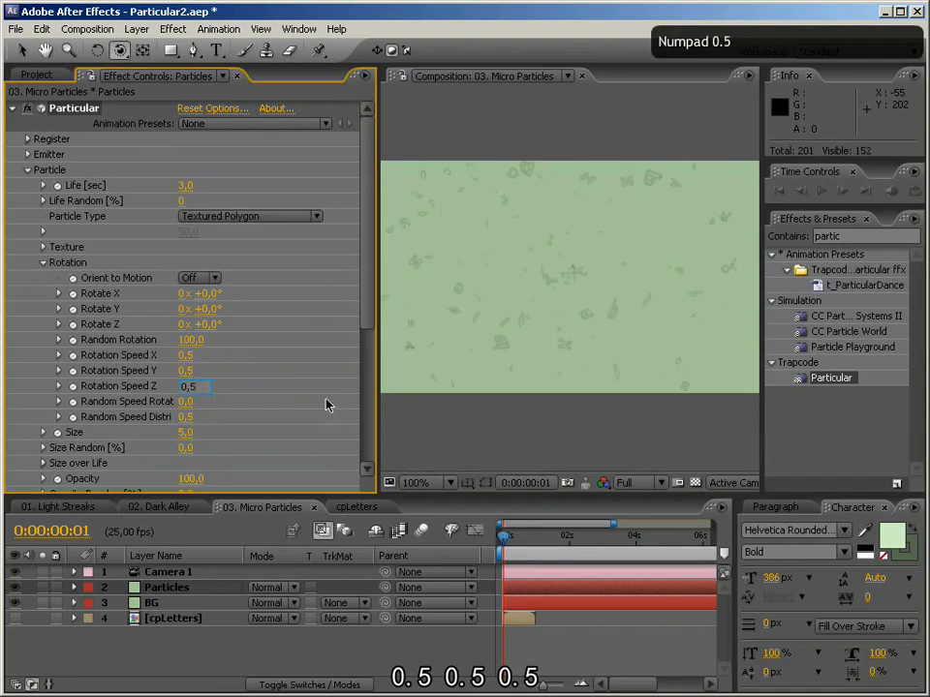
key("Return")
key("KP_0")
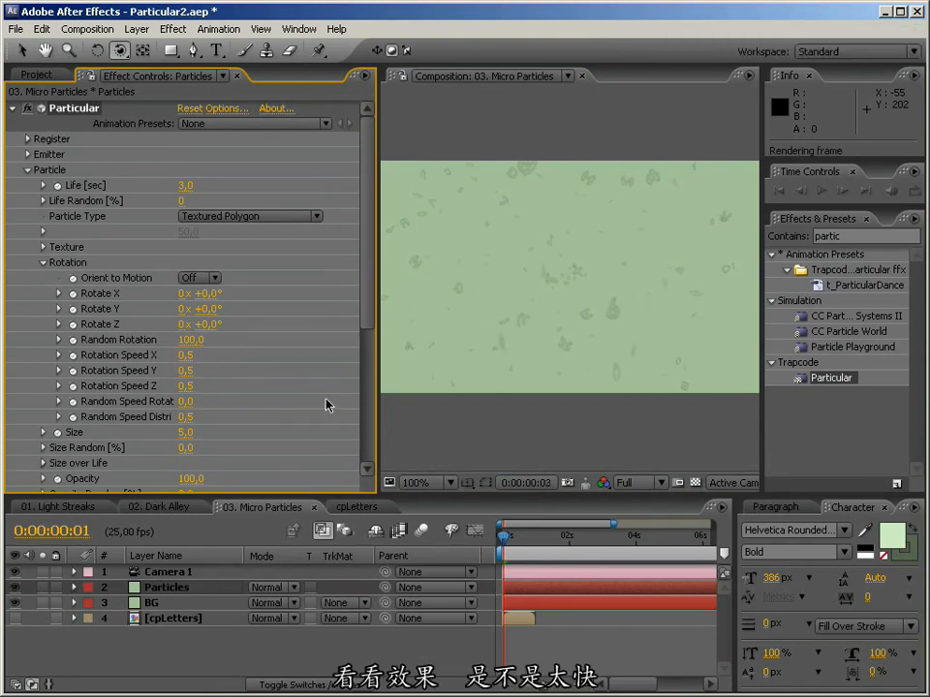
key("KP_0")
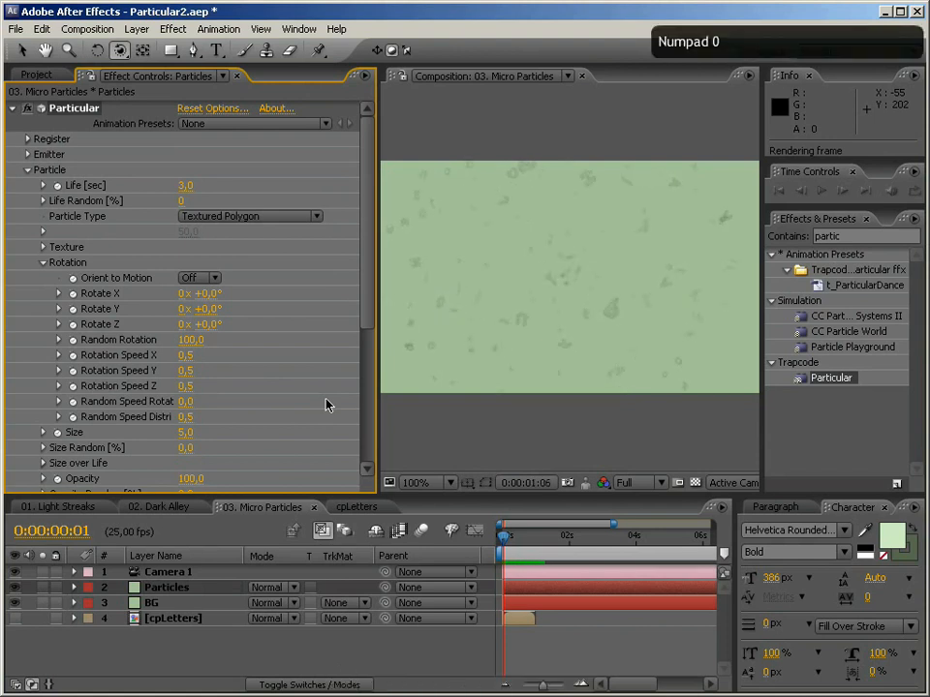
Step: Set the particles' Rotation Speed X, Y and Z to 0.2 each
left_click(185, 356)
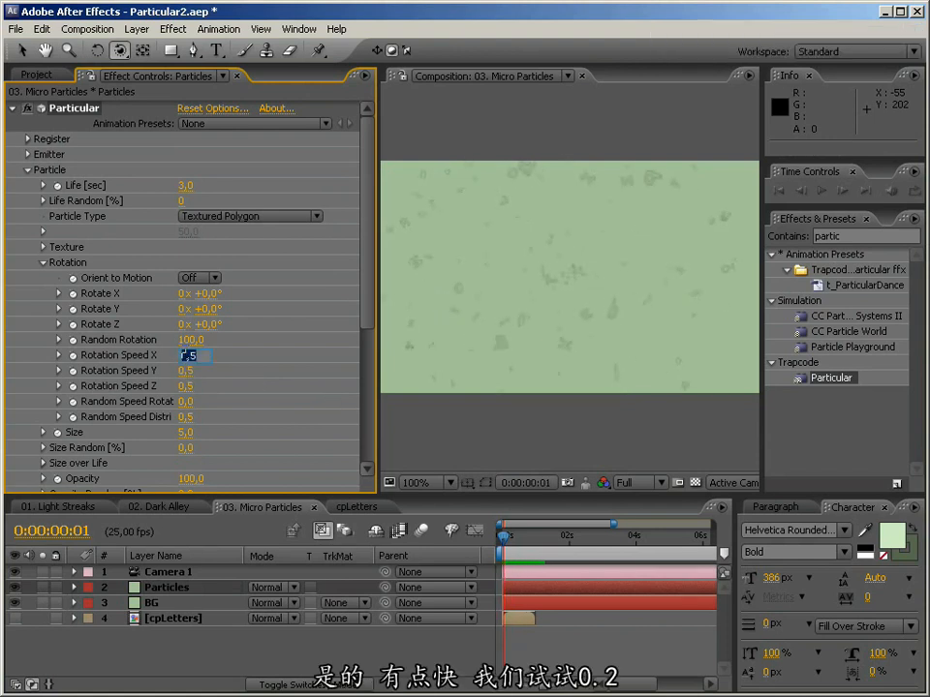
type("0.2")
key("Tab")
type("0.2")
key("Tab")
type("0.2")
key("Return")
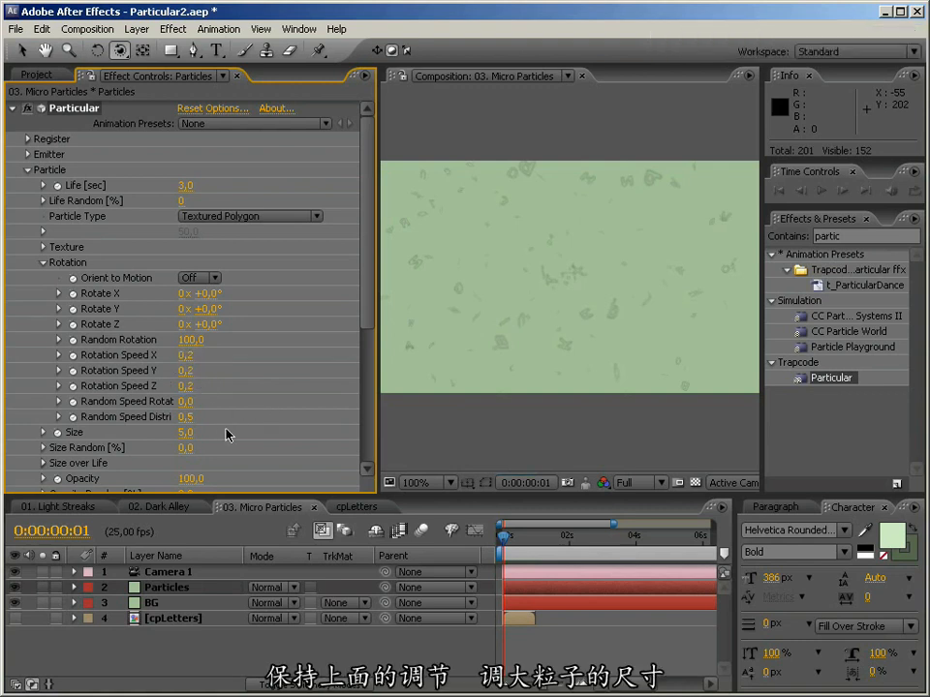
Step: Set the particle Size to 7 and Size Random to 75%
left_click_drag(193, 431, 189, 431)
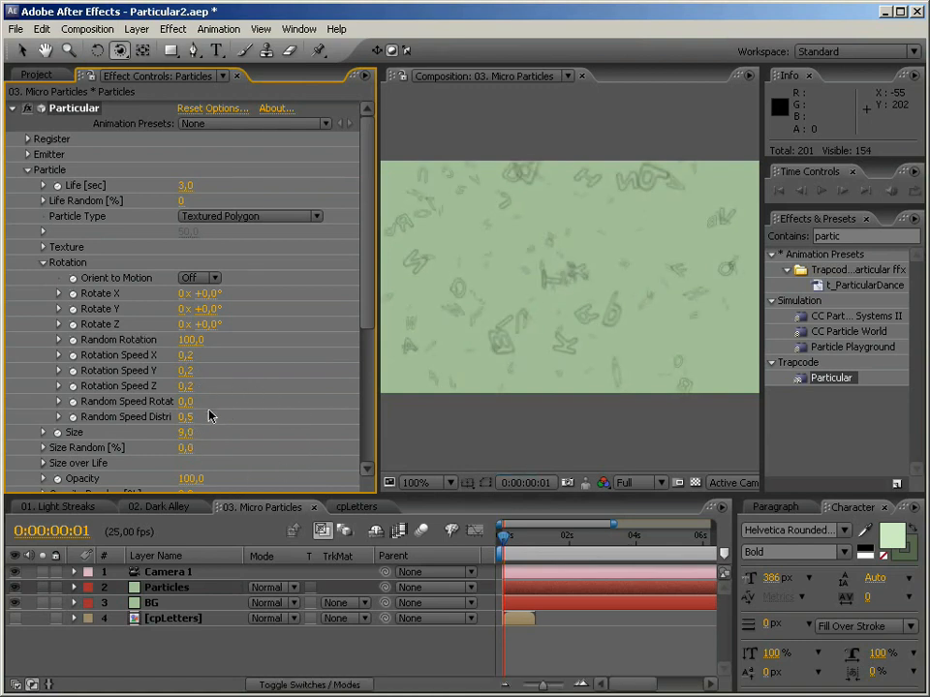
left_click(184, 448)
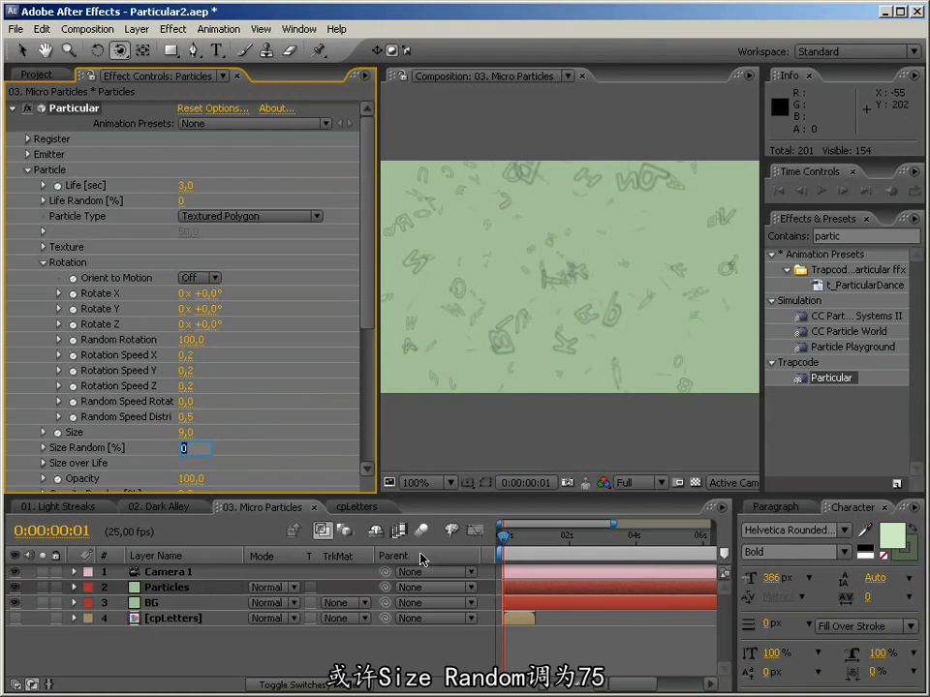
type("75")
key("Return")
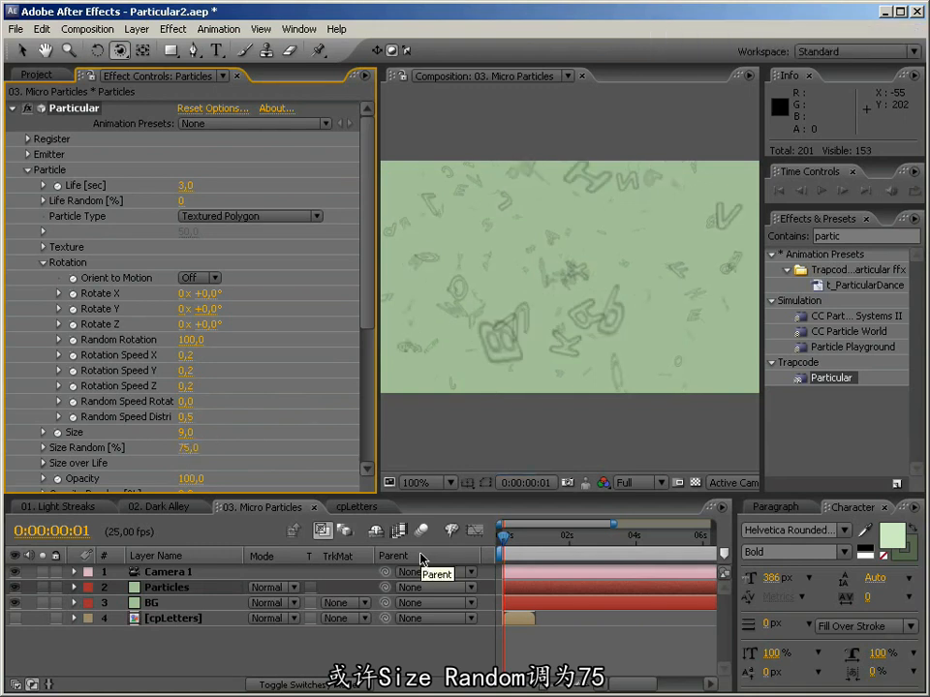
left_click(185, 432)
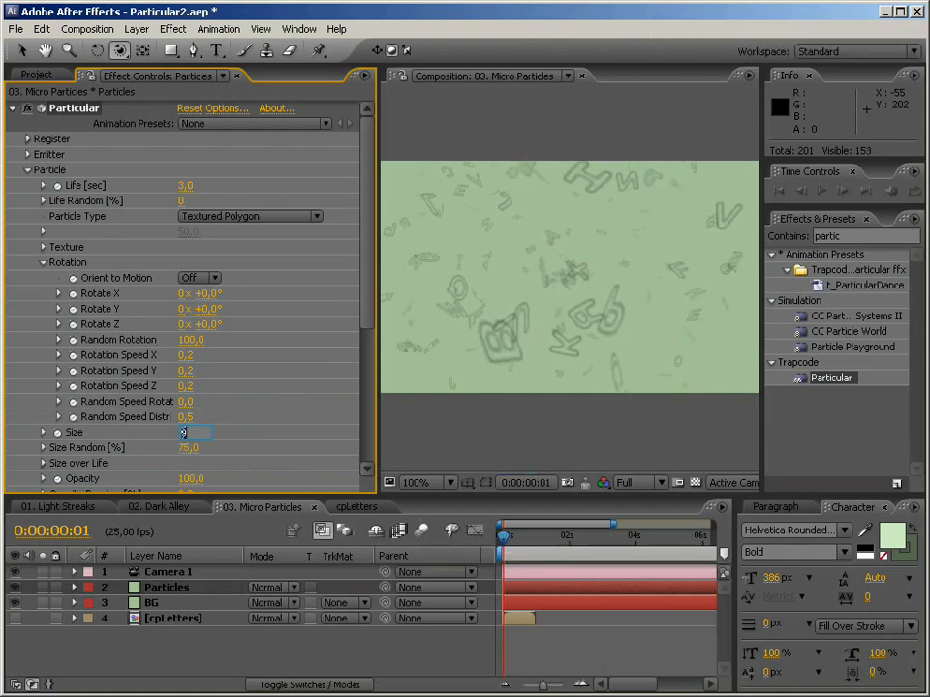
type("7")
key("Return")
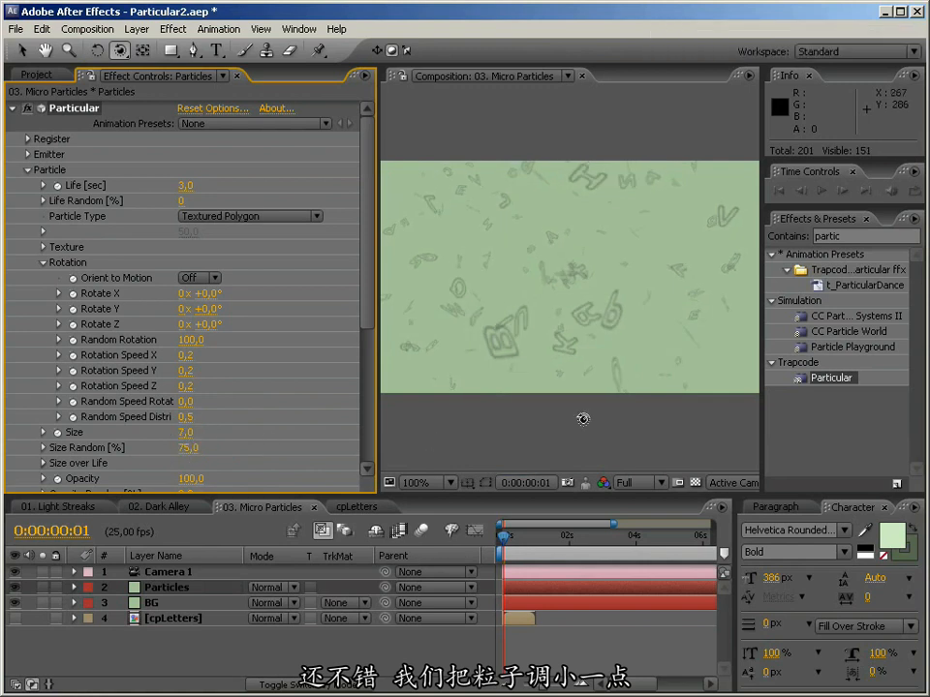
Step: Add a text layer reading "PArticular 2" at the centre of the 03. Micro Particles composition
left_click(27, 172)
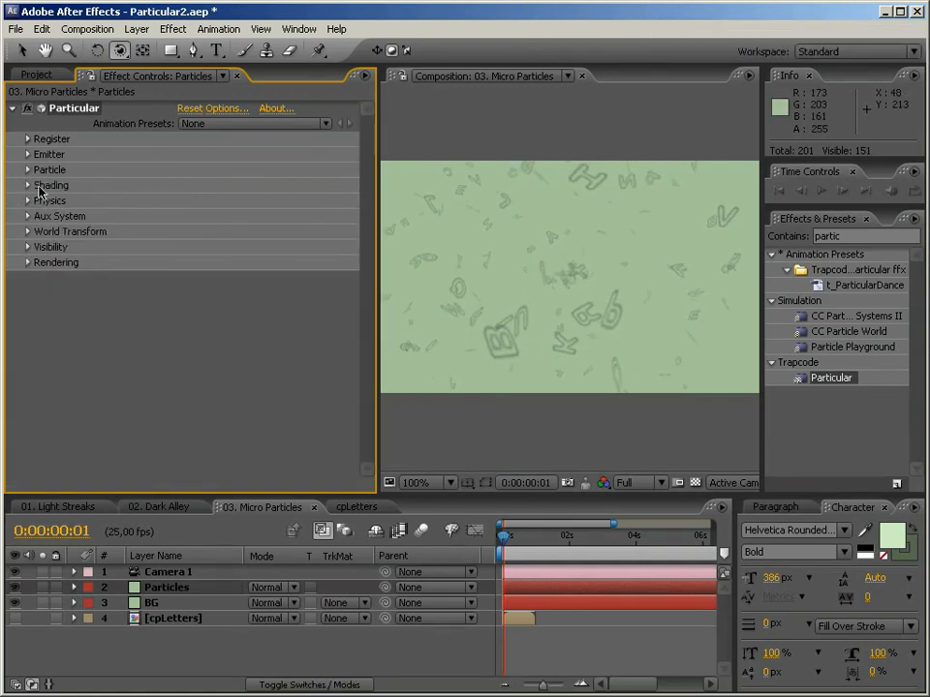
left_click_drag(379, 338, 216, 337)
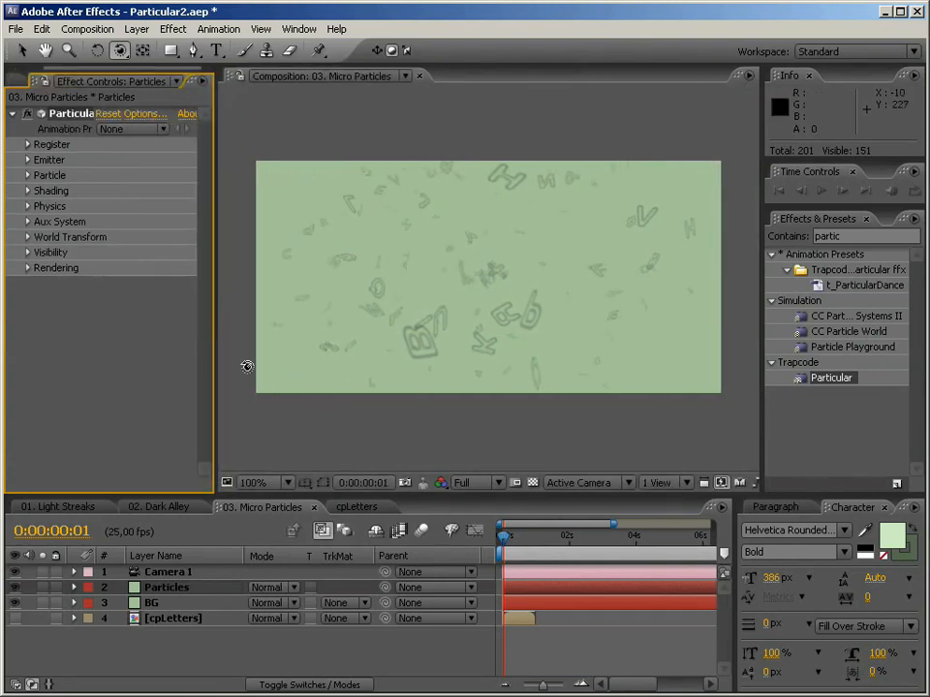
right_click(246, 327)
mouse_move(387, 333)
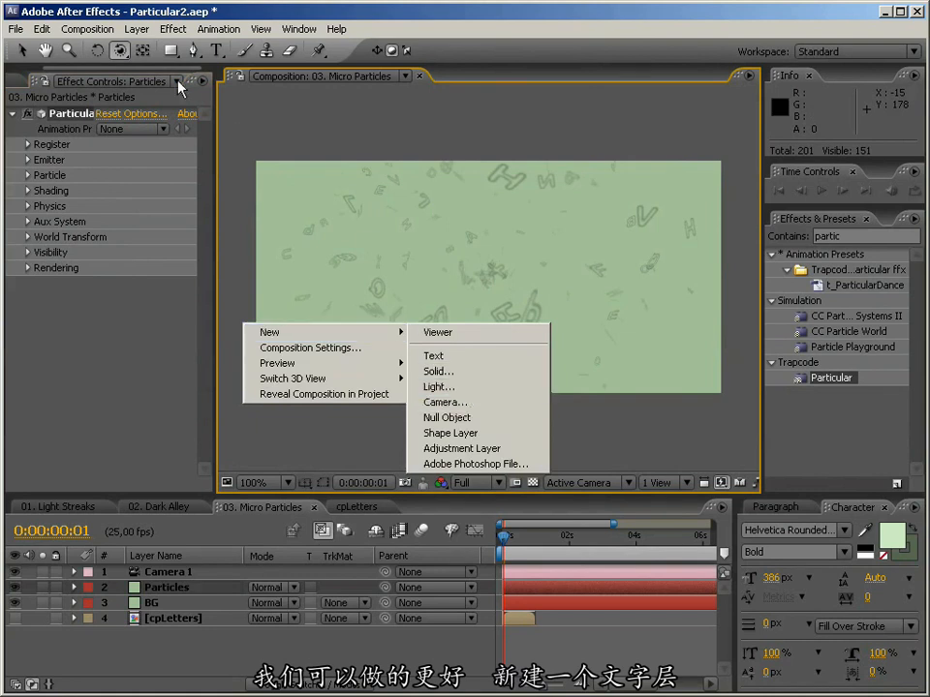
left_click(215, 50)
left_click(485, 282)
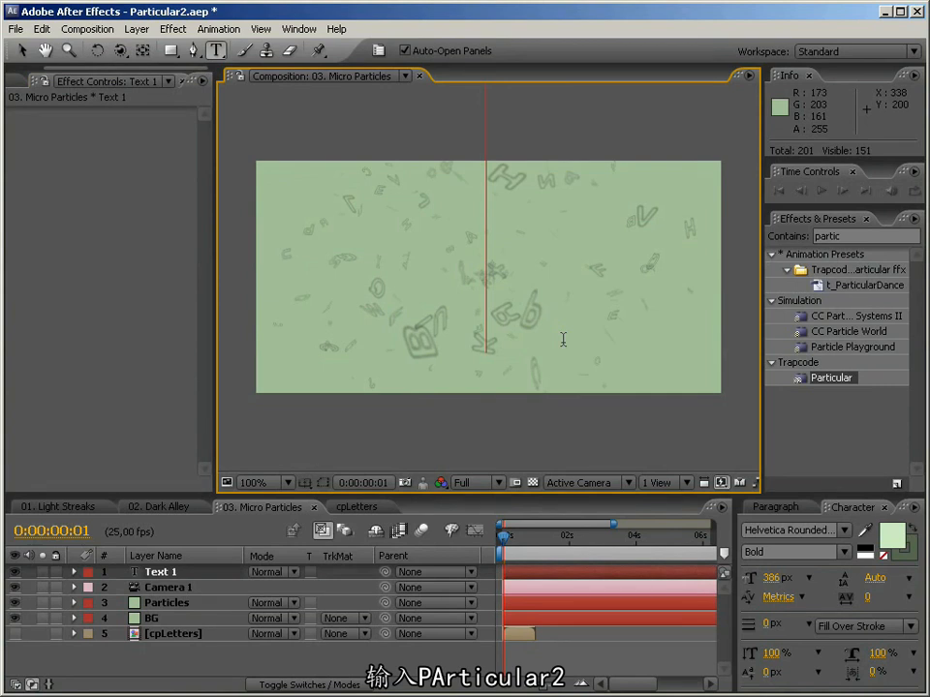
type("PArticular")
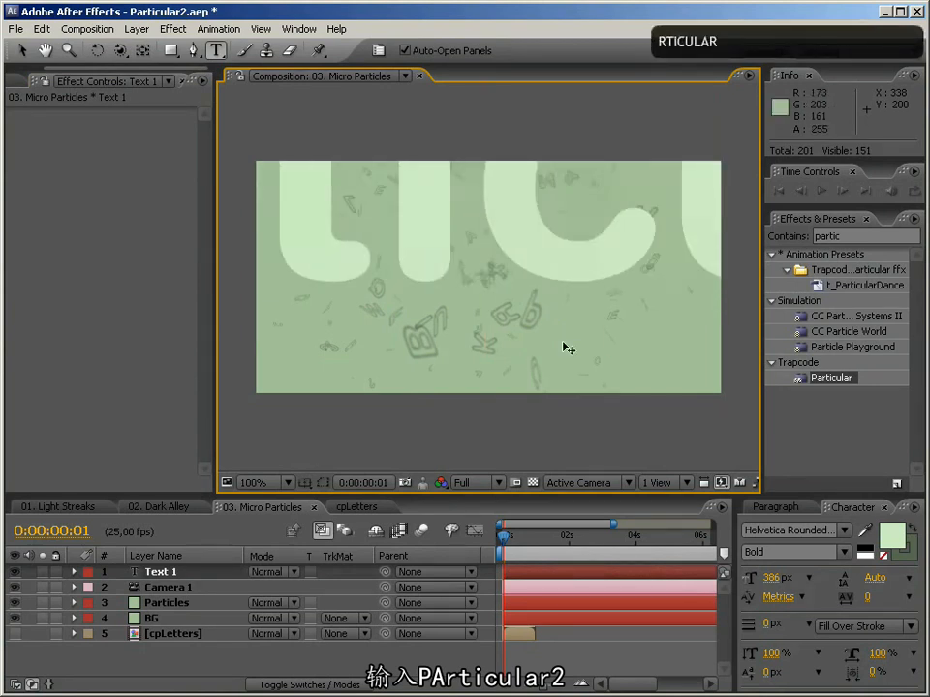
type("2")
left_click(26, 56)
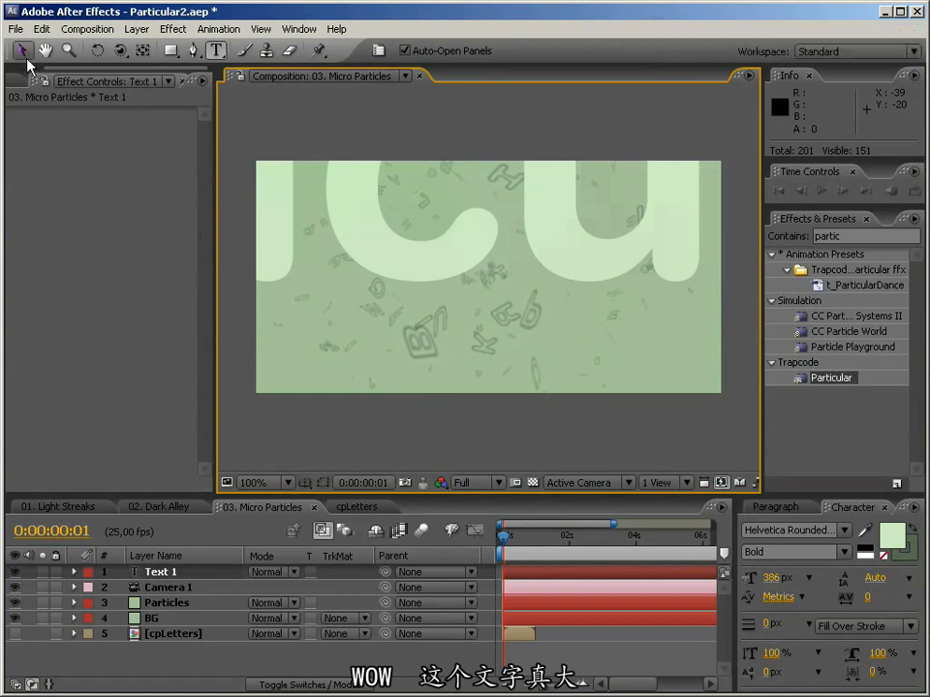
Step: Set the title's font size to 20 px and correct its wording to "Particular 2"
left_click(772, 577)
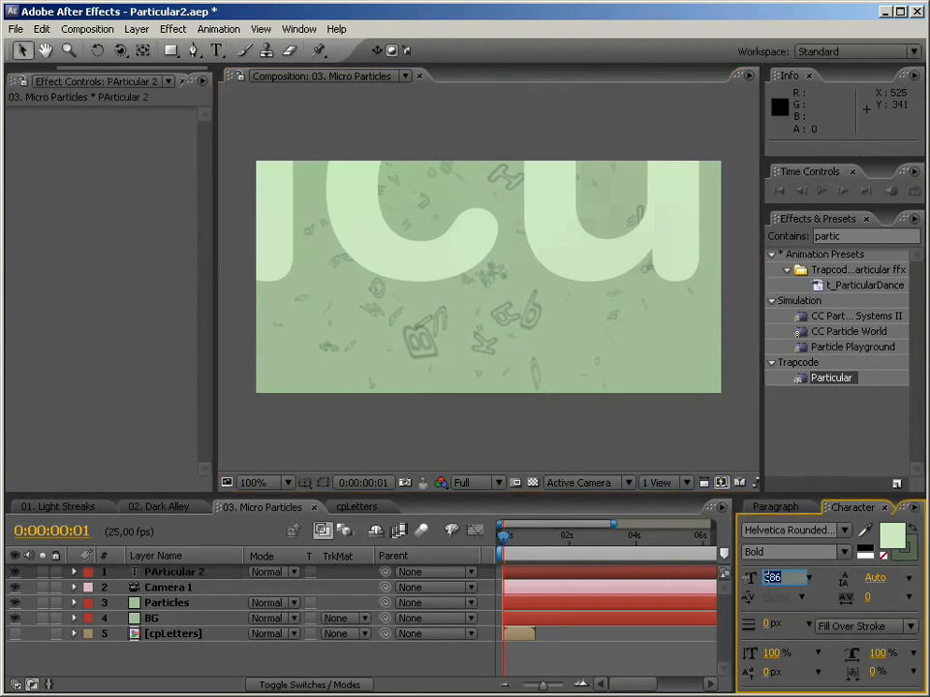
type("20")
key("Return")
double_click(461, 273)
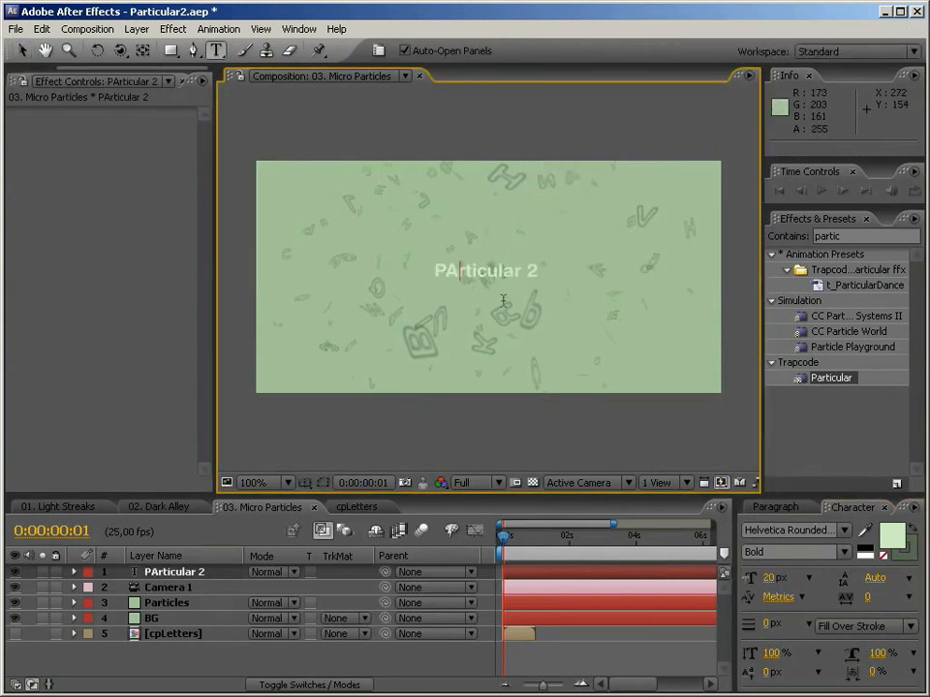
key("BackSpace")
type("a")
key("KP_Enter")
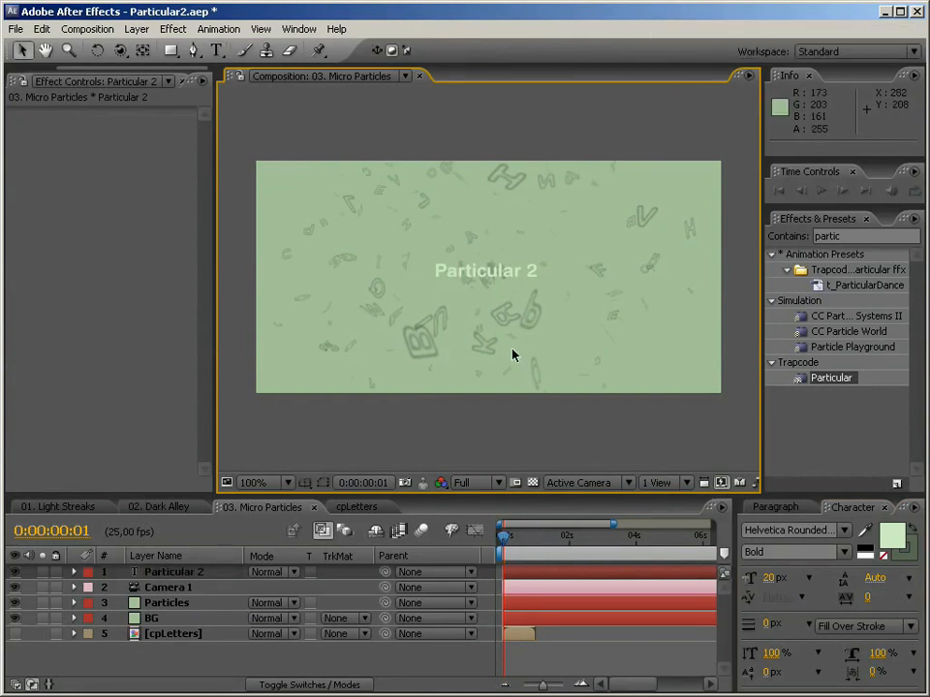
Step: Enlarge the title text to 56 px and nudge it into place at the centre of the frame
left_click_drag(768, 578, 805, 576)
left_click(524, 282)
left_click_drag(525, 275, 527, 276)
Step: Enable Per-character 3D on the Particular 2 text layer and expand its Text properties
left_click(198, 575)
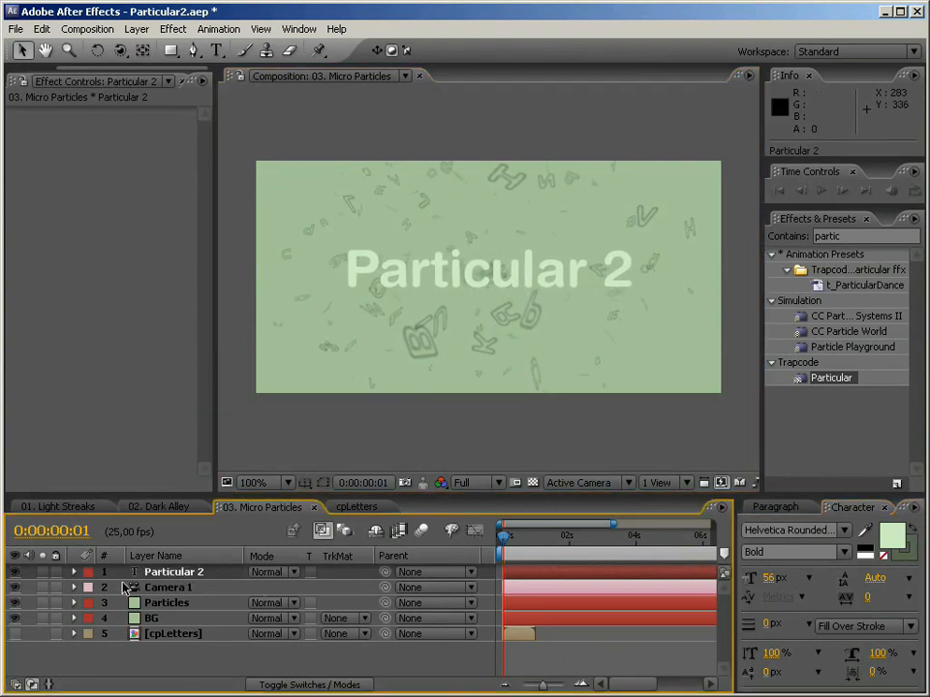
left_click_drag(295, 496, 288, 377)
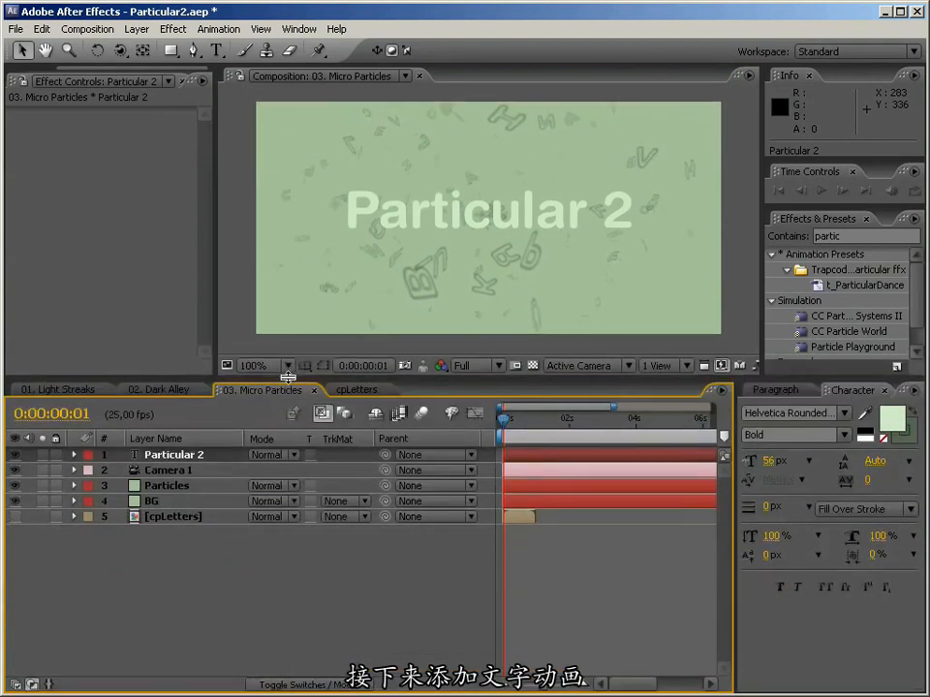
left_click(75, 455)
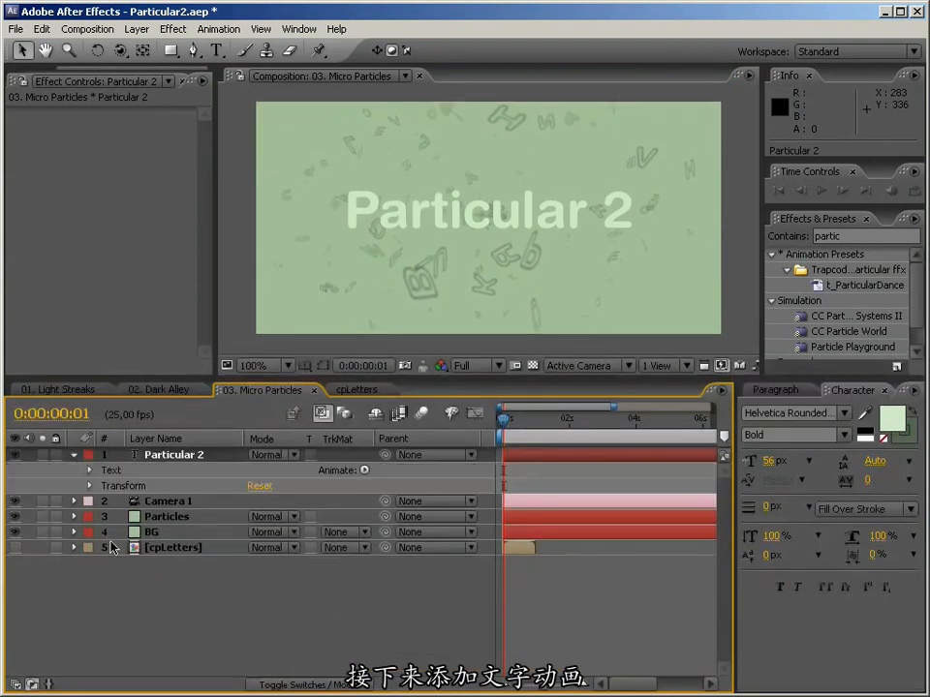
left_click(363, 470)
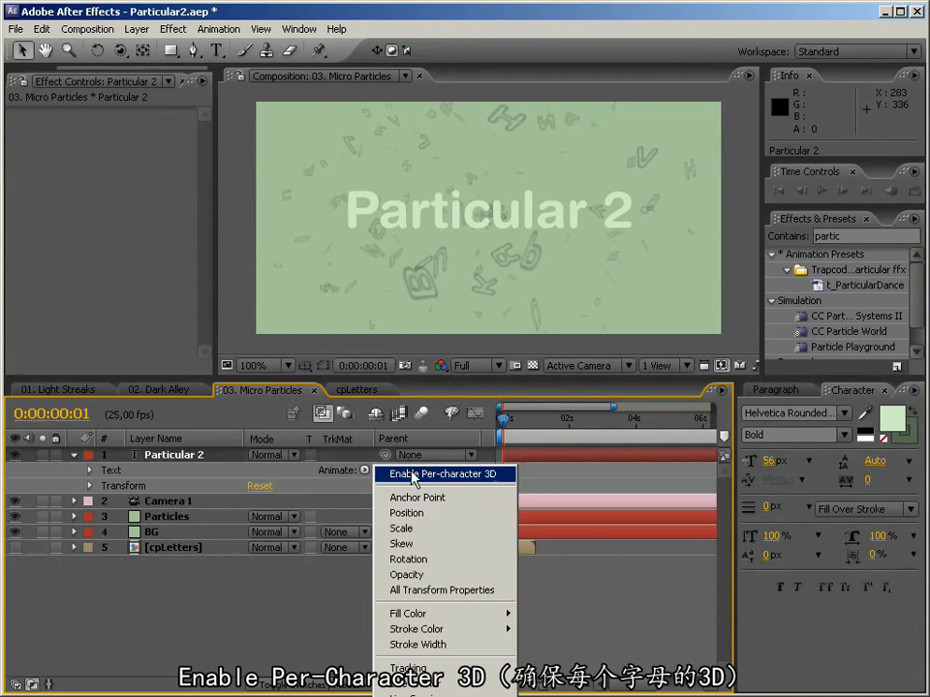
left_click(413, 475)
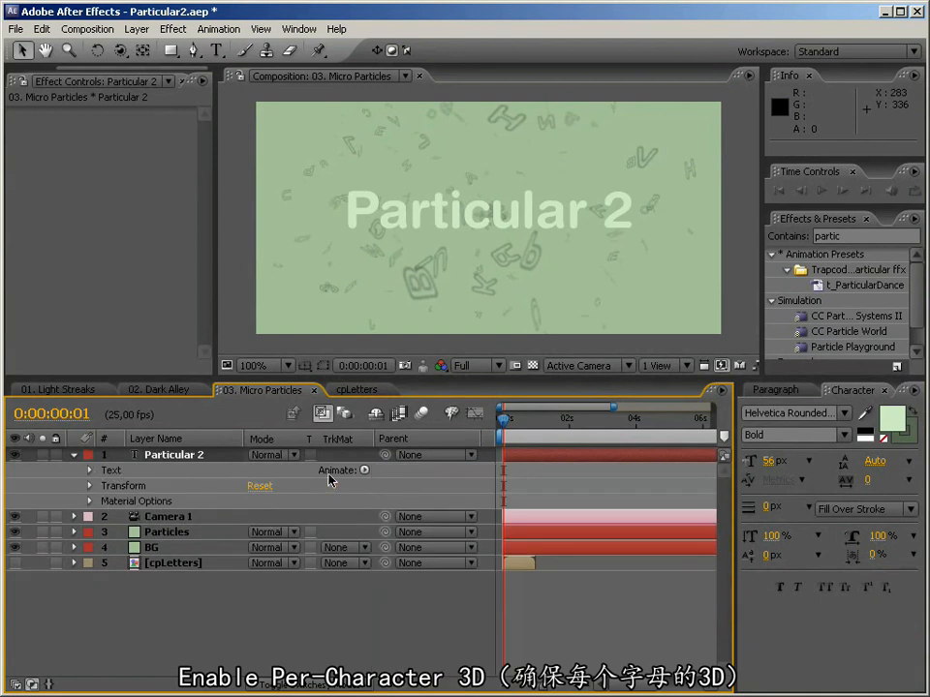
left_click(90, 470)
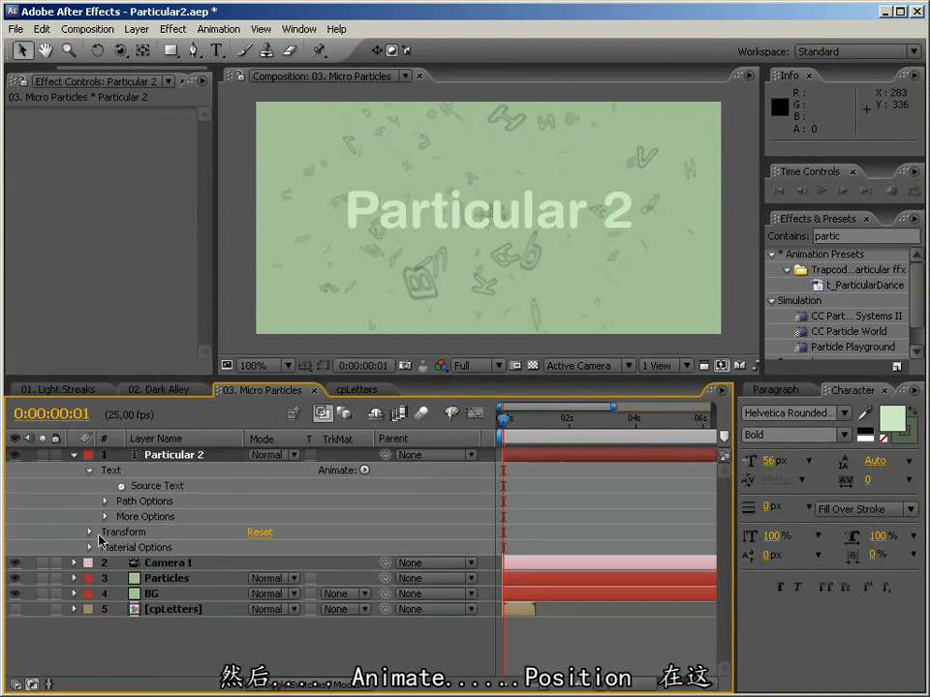
Step: Add a Position animator to the Particular 2 text and replace its Range Selector with a Wiggly selector
left_click(365, 470)
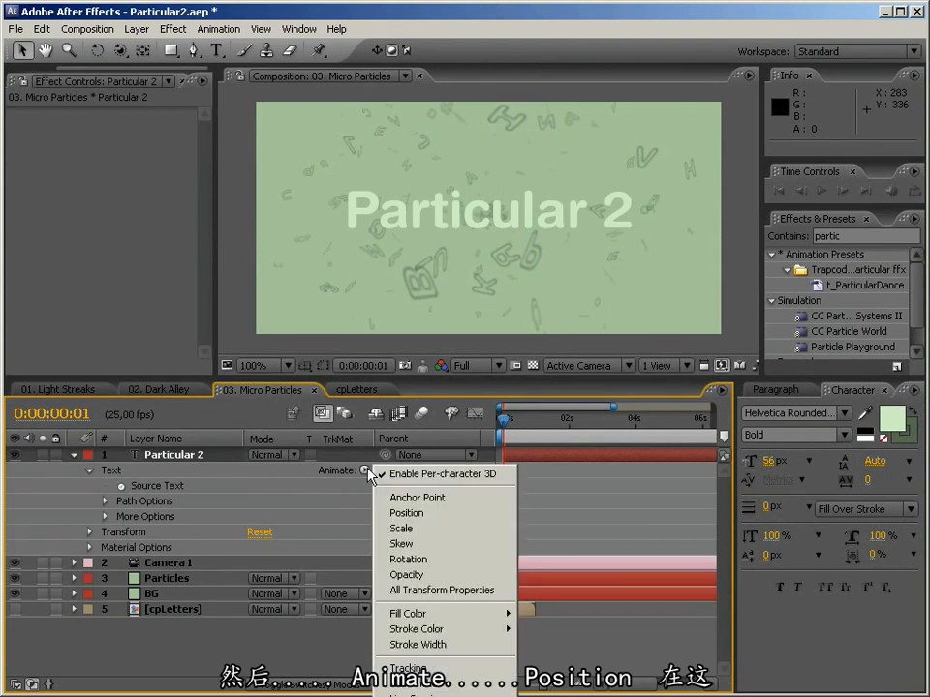
left_click(435, 513)
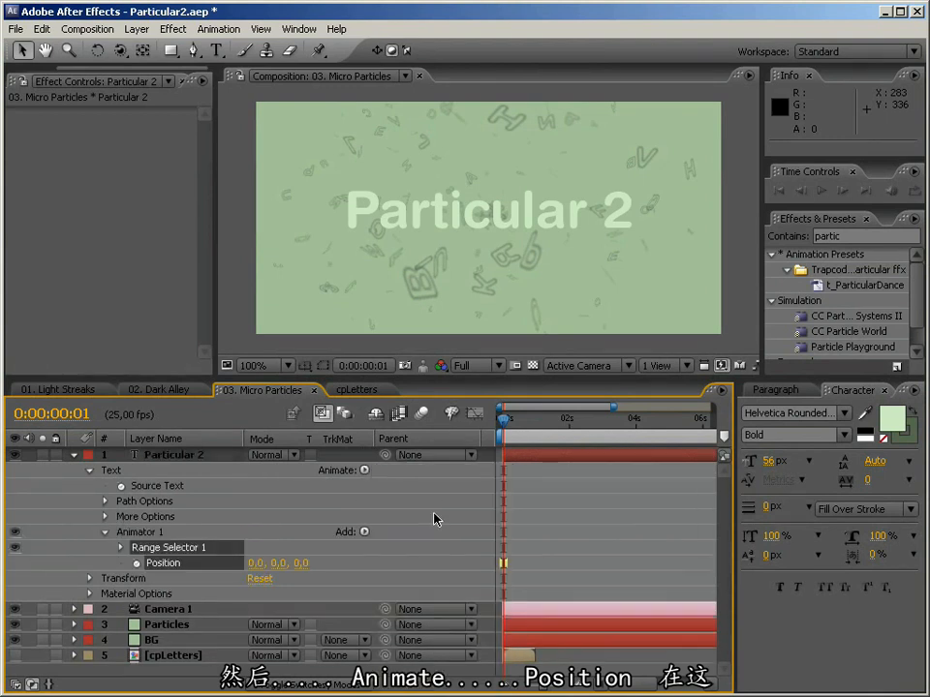
left_click(196, 550)
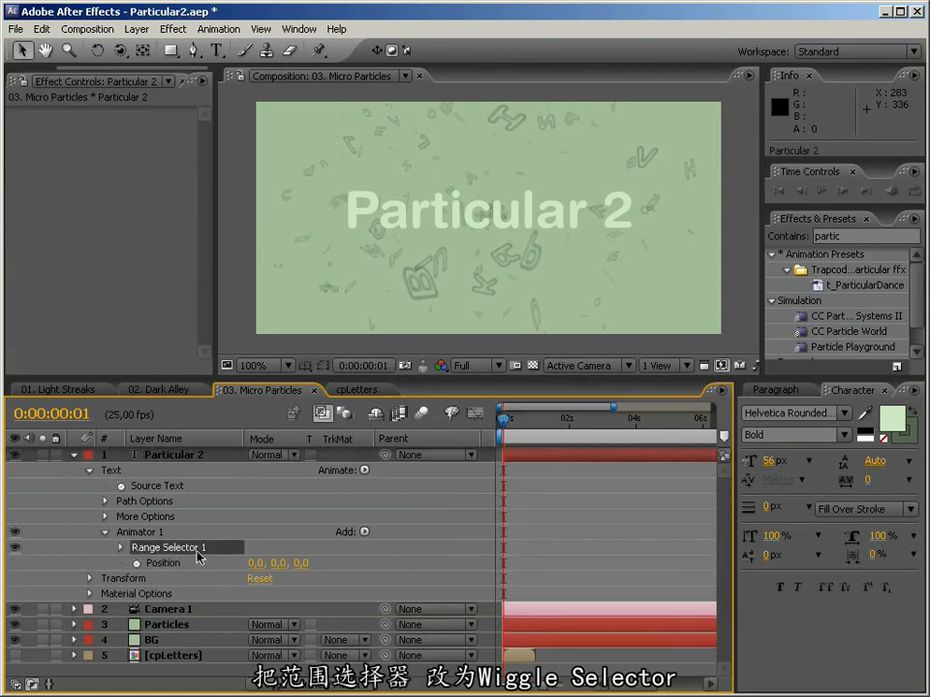
key("Delete")
left_click(365, 532)
mouse_move(419, 550)
left_click(457, 567)
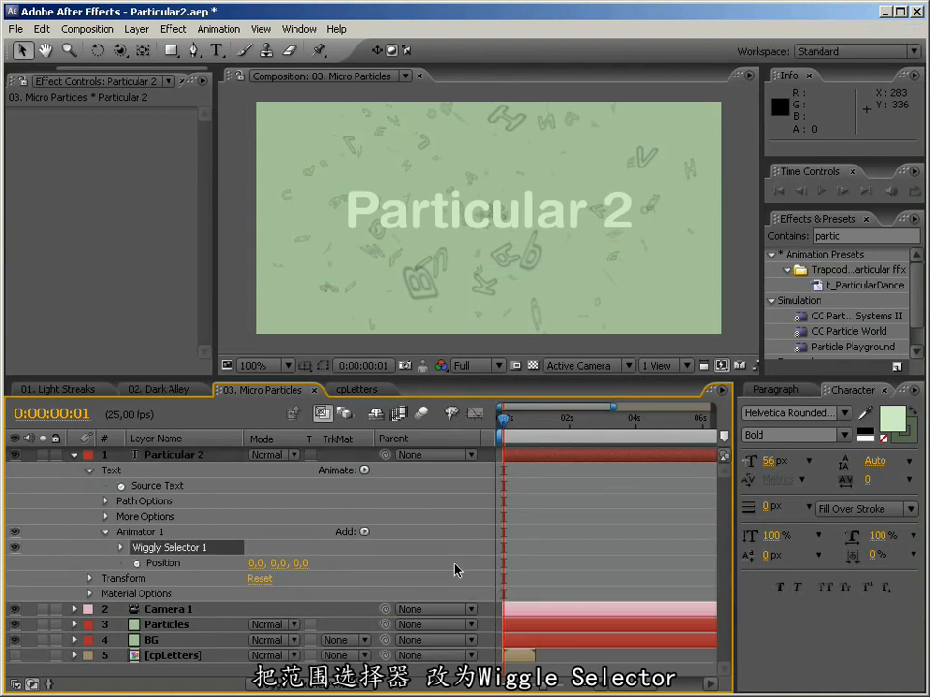
Step: Set the Wiggly Selector's Wiggles/Second to 0 and the animator's Z Position to 670
left_click(120, 548)
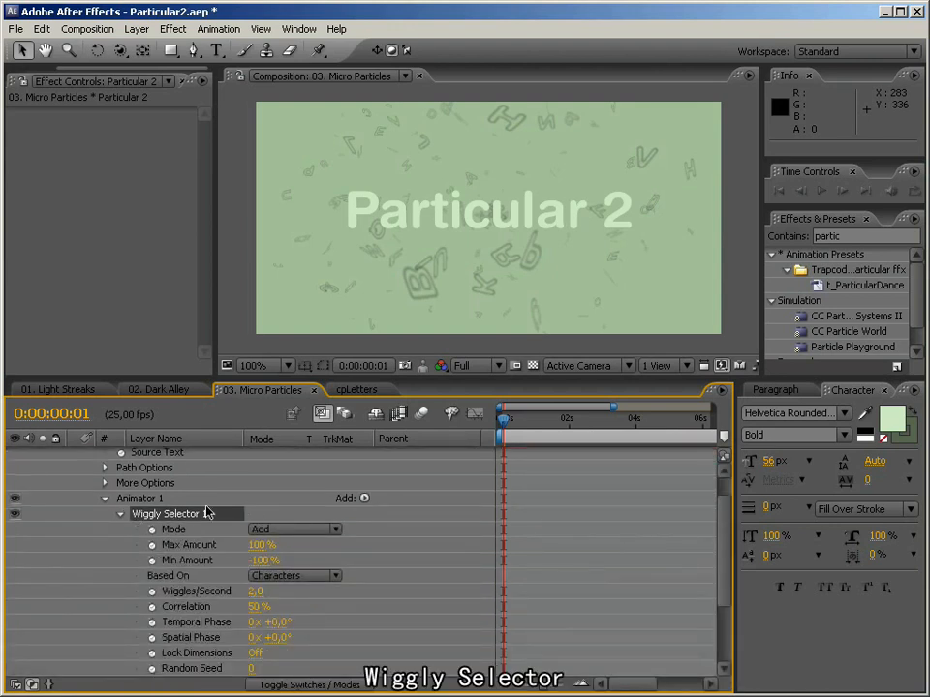
scroll(400, 533, "down", 1)
scroll(400, 533, "down", 1)
left_click(255, 561)
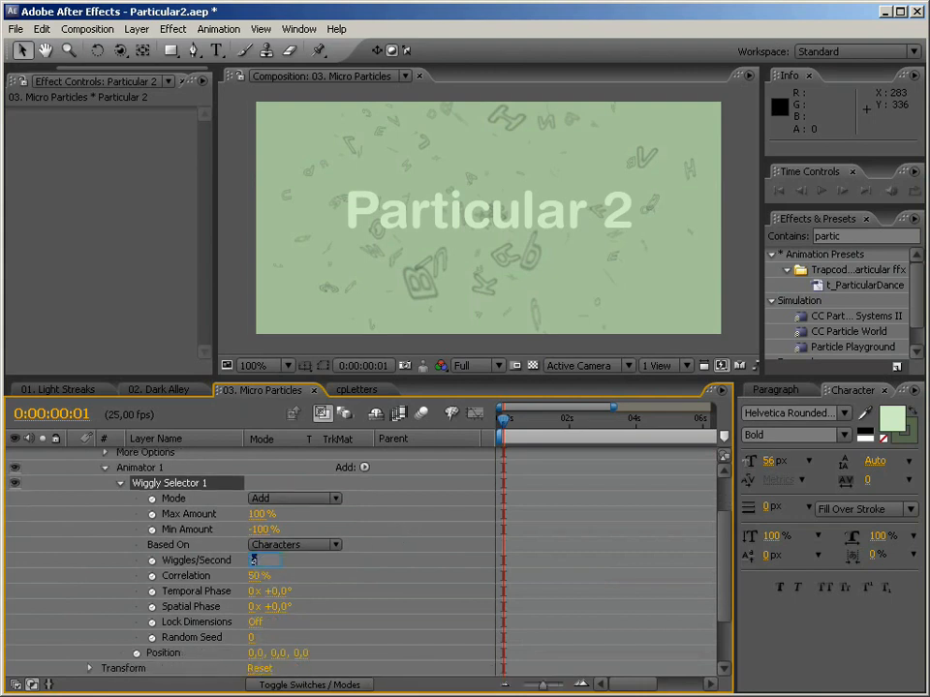
type("0")
key("Return")
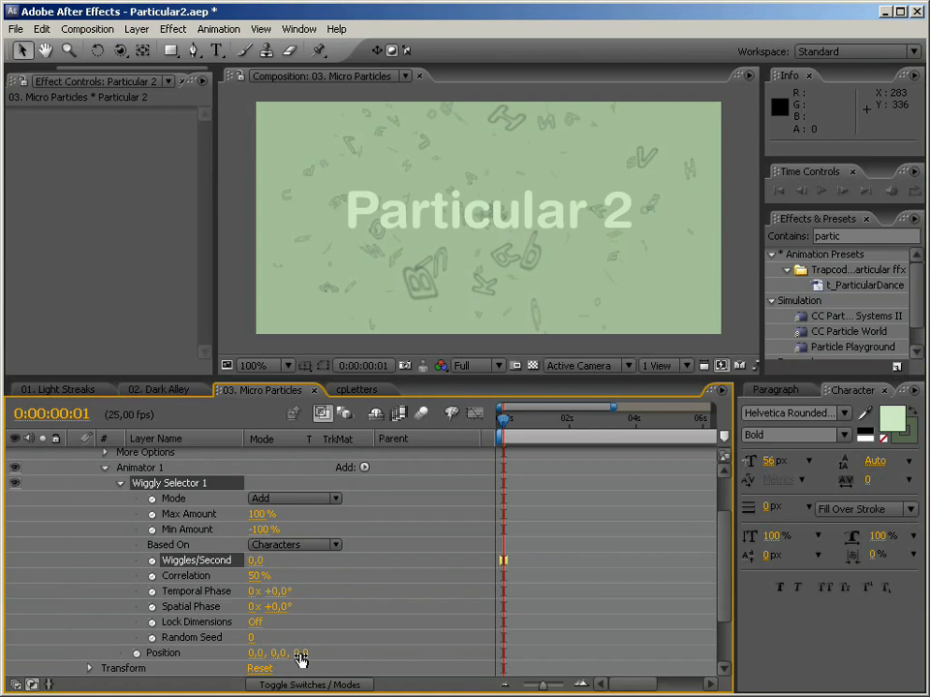
left_click_drag(300, 659, 797, 542)
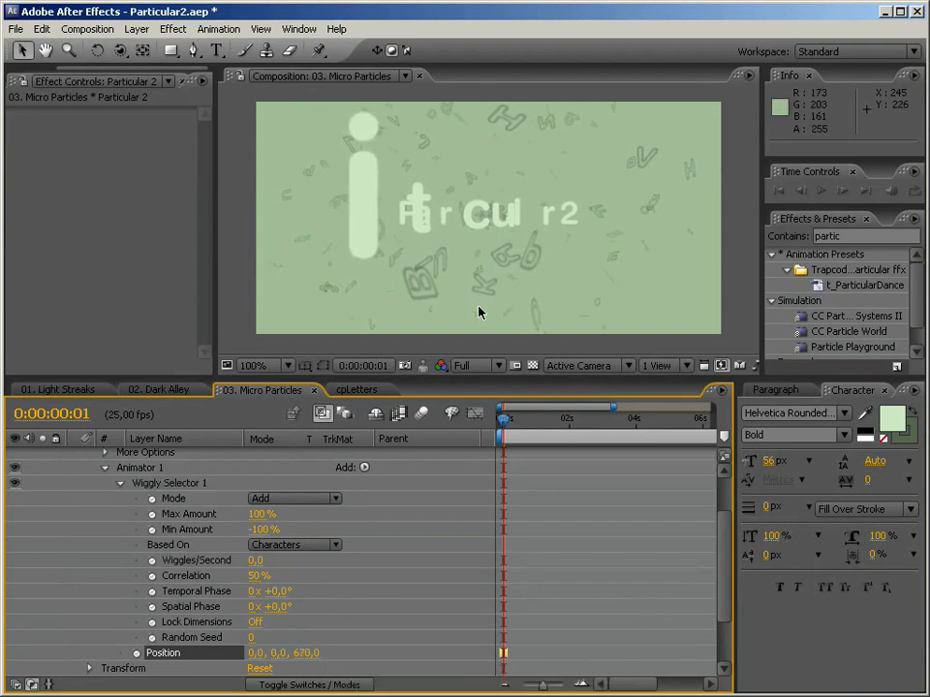
Step: Add a Scale property to Animator 1 and turn on Lock Dimensions for the Wiggly Selector
left_click(367, 469)
mouse_move(401, 474)
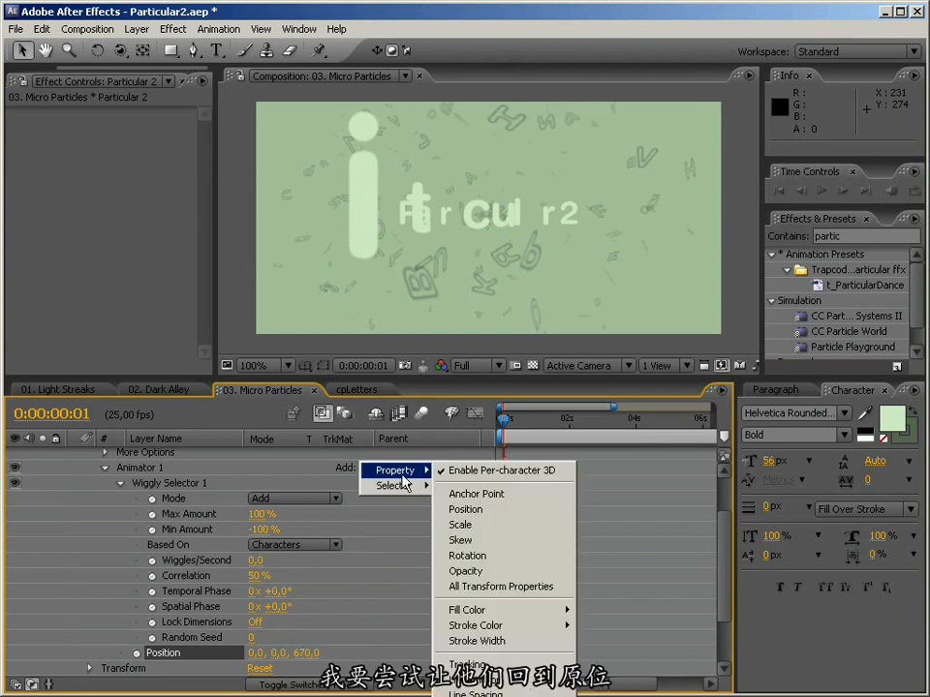
left_click(453, 525)
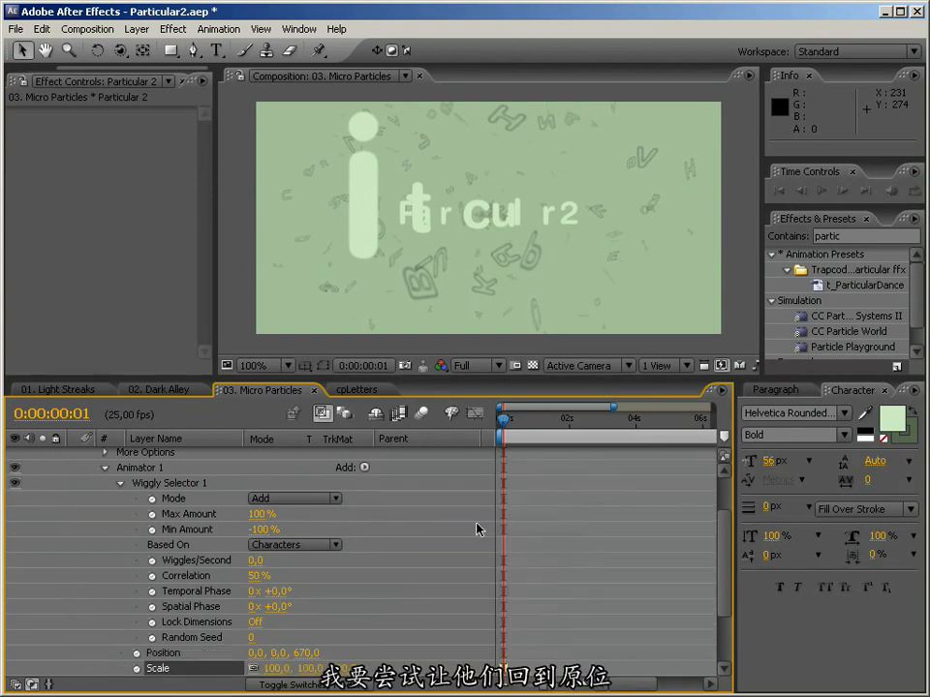
left_click(256, 625)
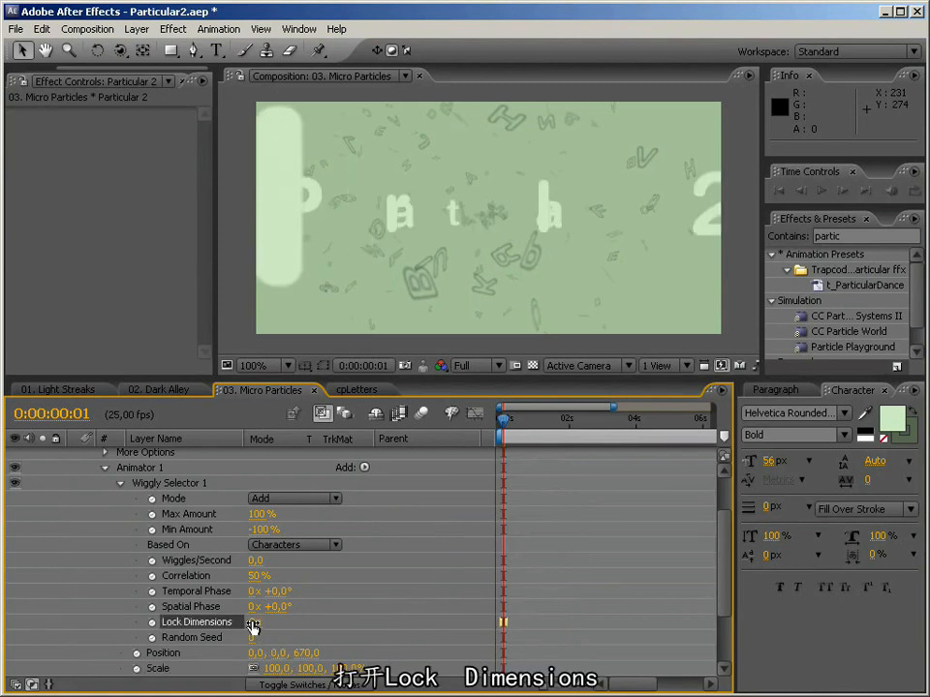
Step: Lower the animator's Z Position to 579, try enlarging its Scale, and undo the Scale change
left_click_drag(313, 655, 220, 646)
left_click_drag(276, 668, 368, 645)
key("ctrl+z")
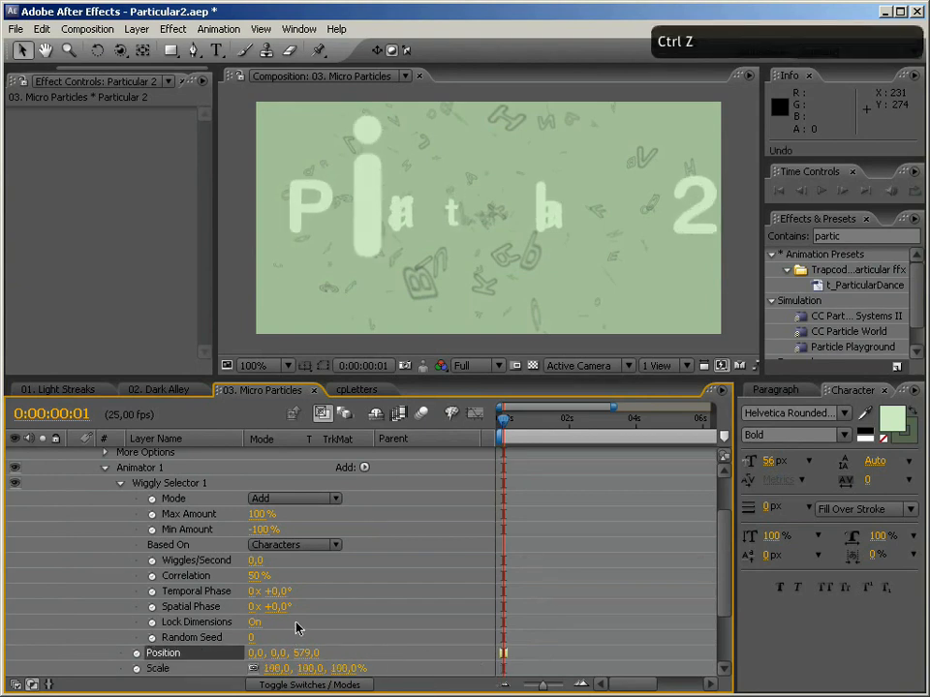
Step: Set Anchor Point Grouping to All in the title text's More Options
scroll(296, 626, "up", 3)
scroll(297, 627, "up", 1)
left_click(105, 516)
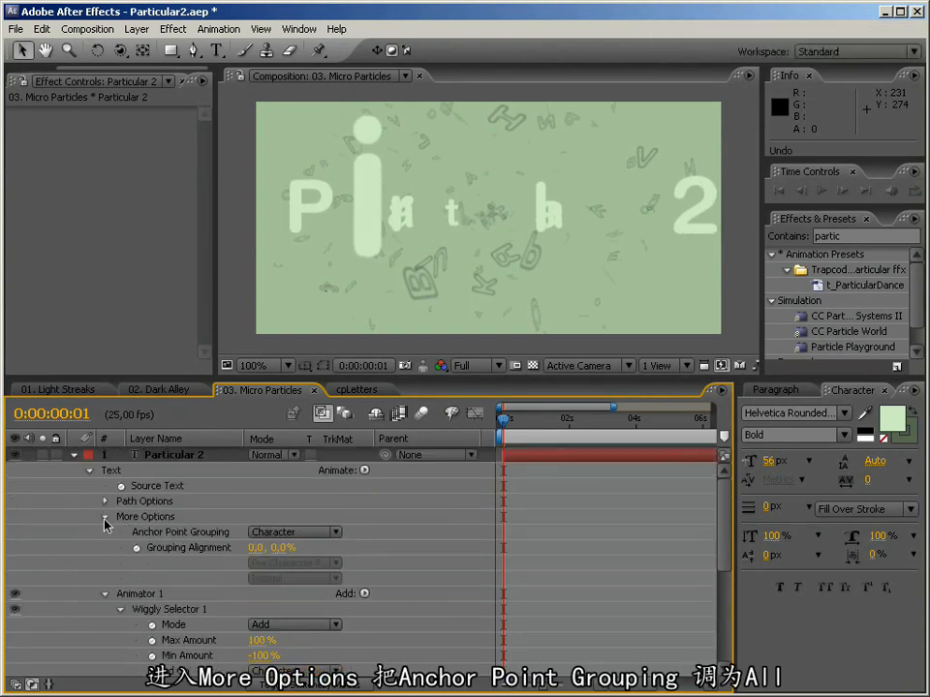
left_click(295, 534)
left_click(286, 581)
left_click(101, 519)
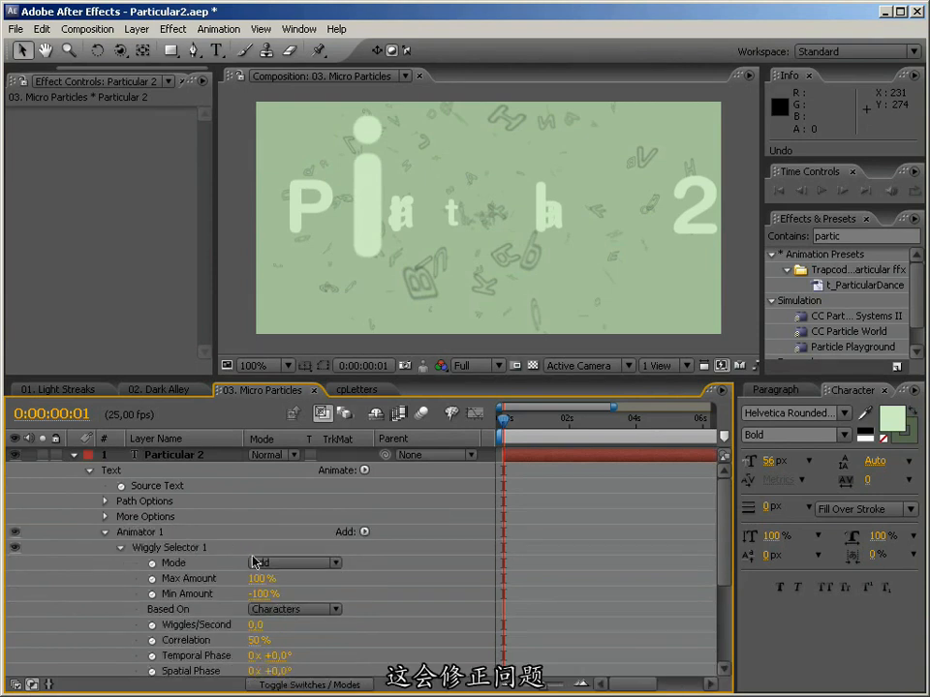
Step: Adjust Animator 1's Scale to 196% and its Position to 2.1, -8.5, 351
scroll(390, 596, "down", 6)
left_click_drag(341, 640, 486, 630)
left_click_drag(310, 627, 99, 617)
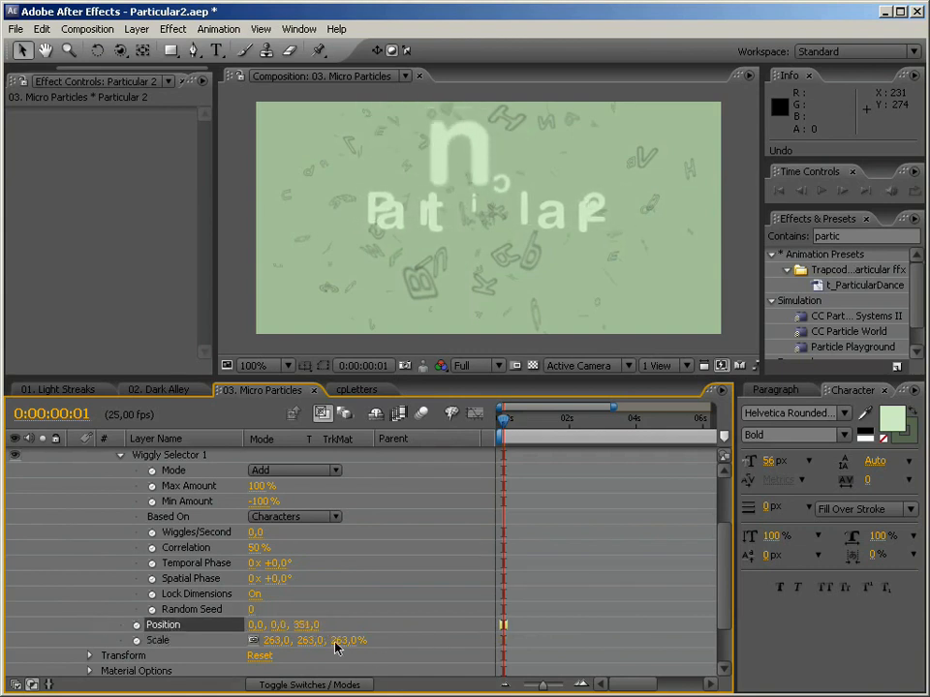
left_click_drag(343, 647, 280, 640)
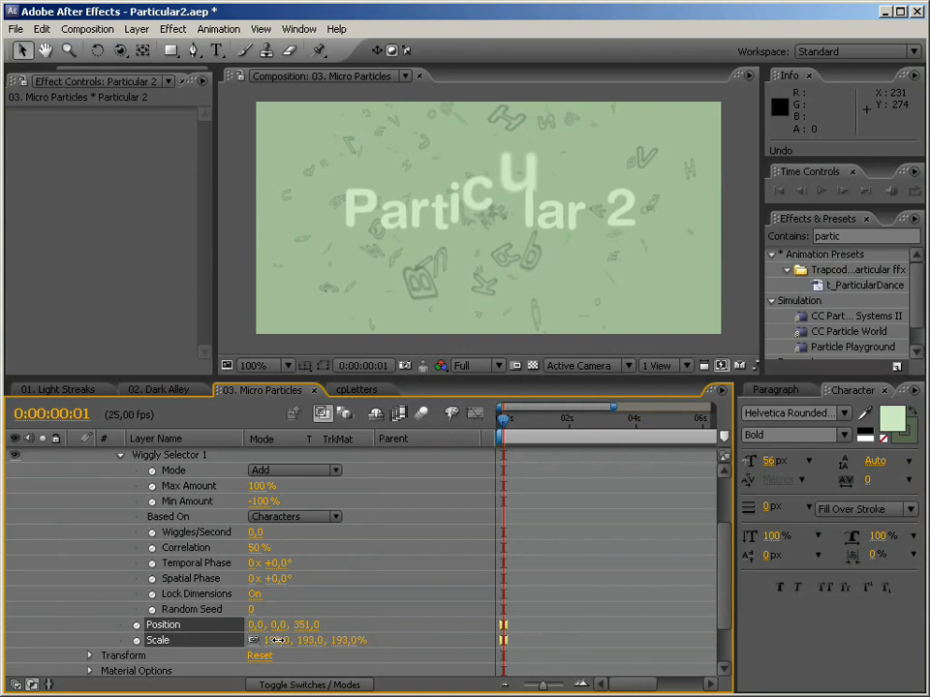
mouse_move(287, 640)
left_mouse_down()
mouse_move(277, 624)
mouse_move(263, 624)
mouse_move(278, 625)
left_mouse_up()
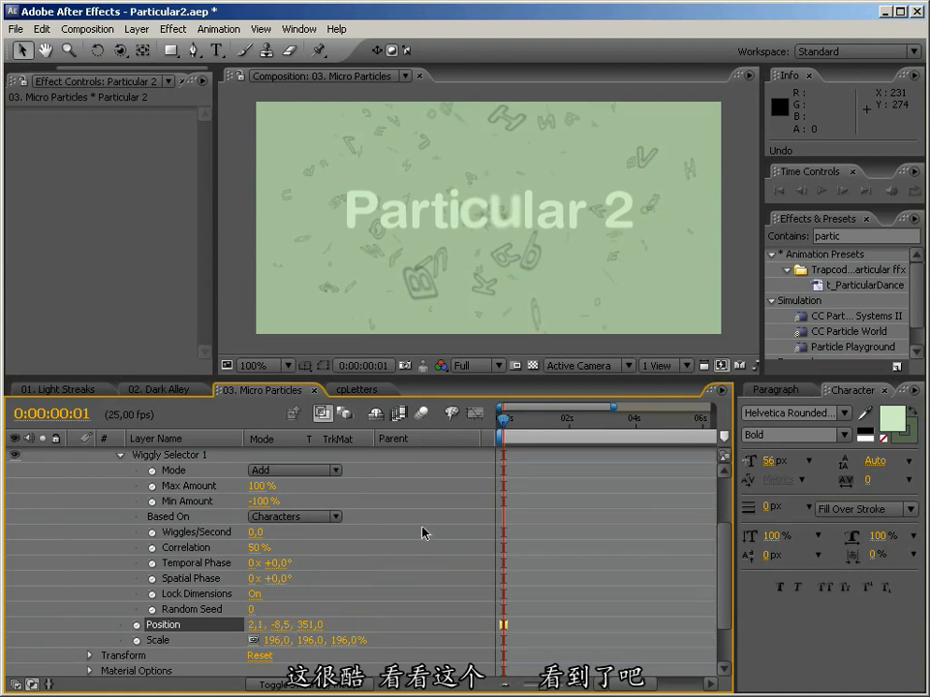
Step: Orbit the camera to check the depth of the title letters, and close the Character and Paragraph panels
key("c")
left_click_drag(432, 242, 531, 283)
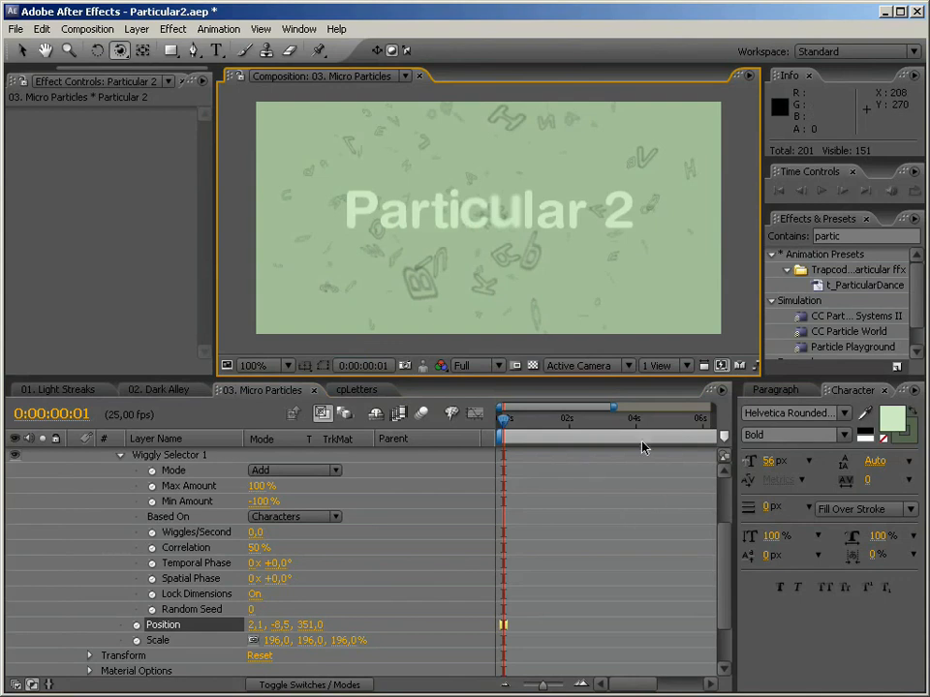
left_click(883, 390)
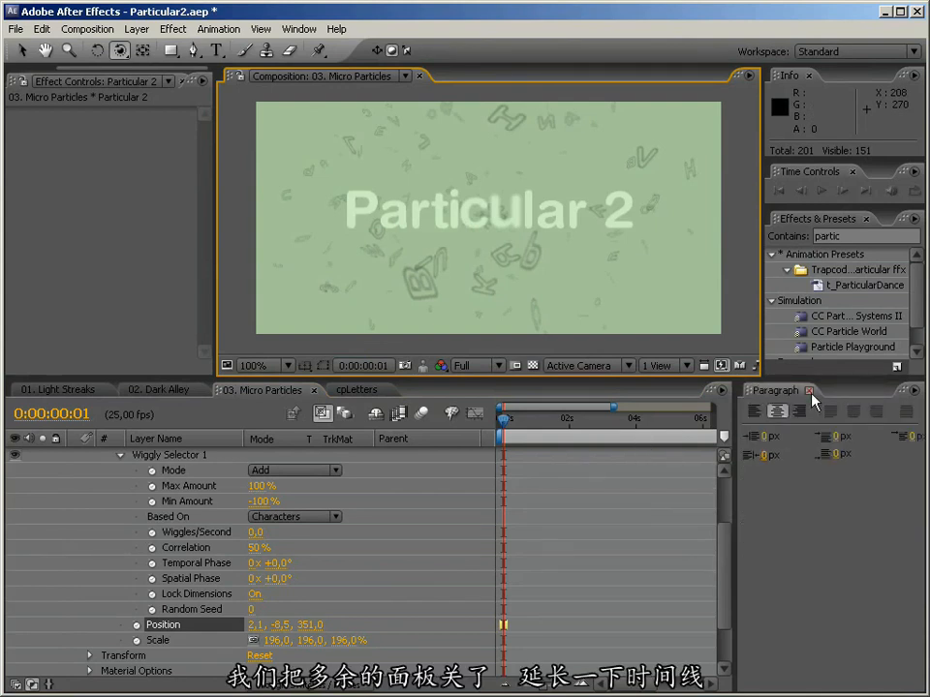
left_click(810, 392)
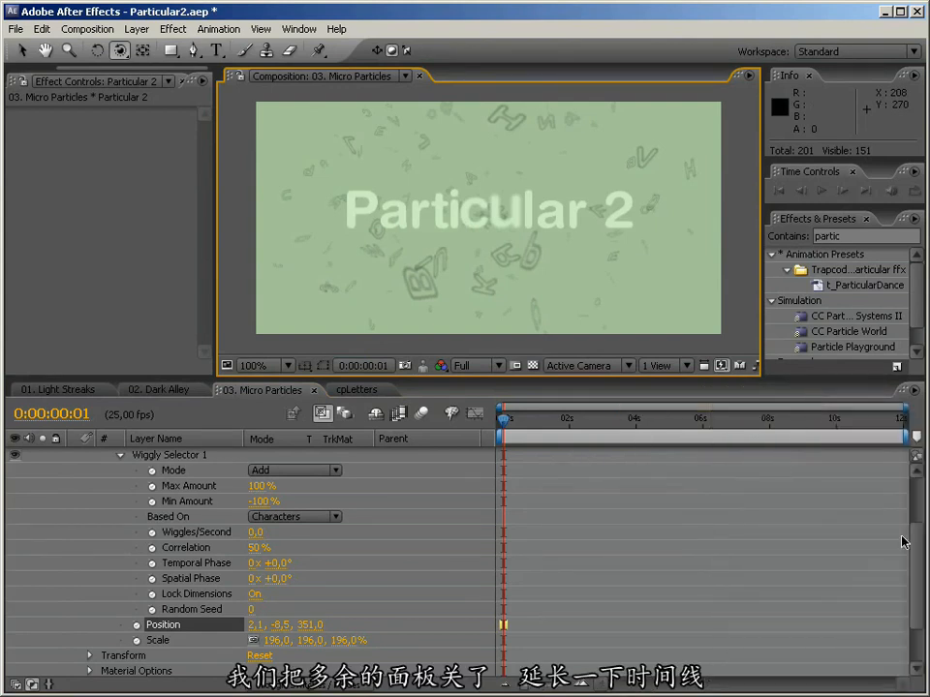
Step: Add a Blur property to Animator 1 and set it to 50, 50
scroll(903, 543, "up", 3)
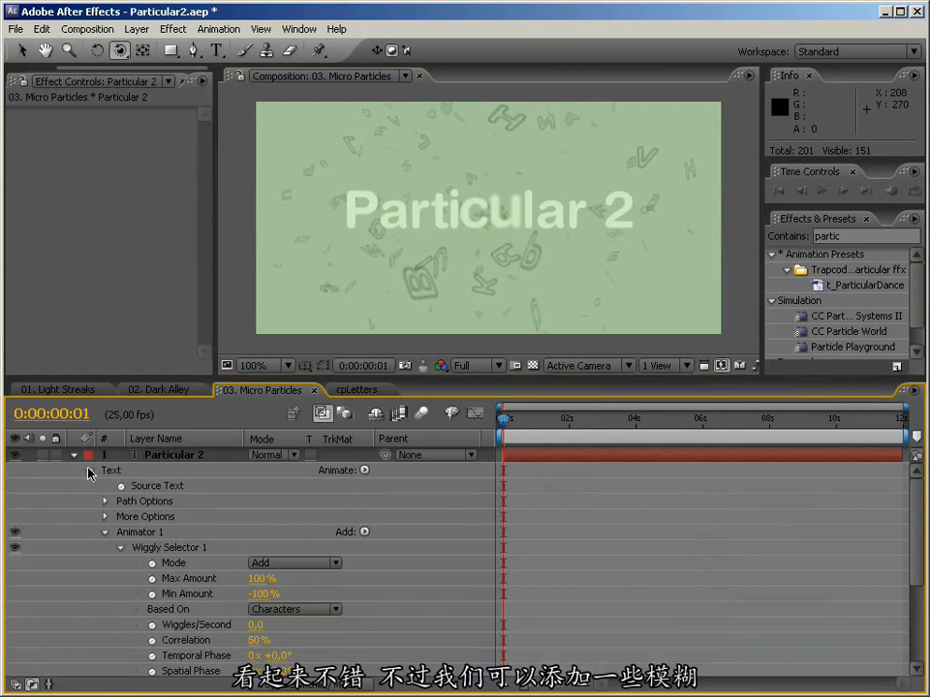
left_click(364, 532)
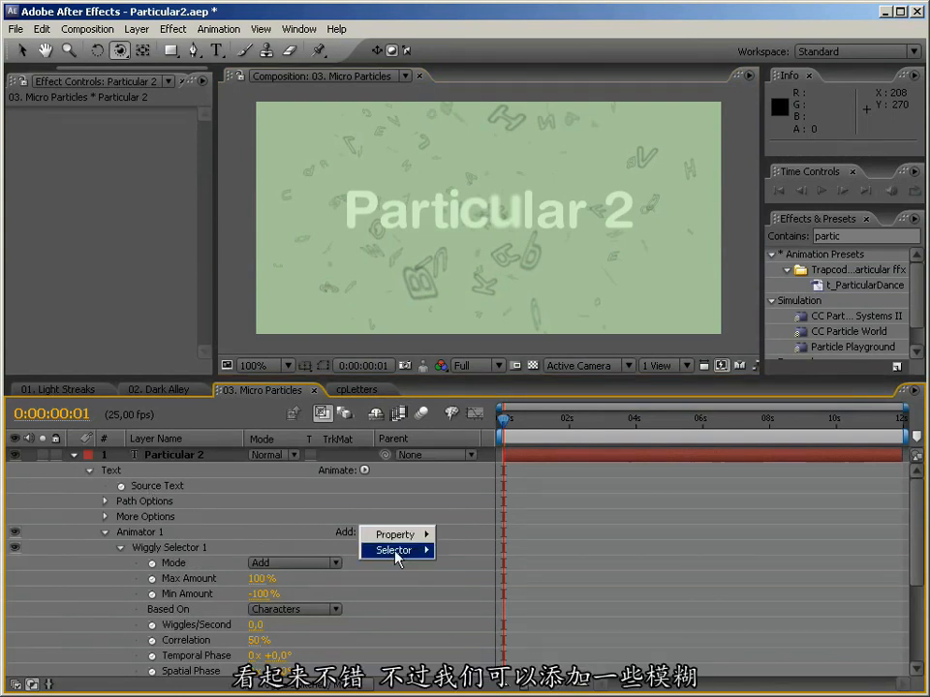
mouse_move(393, 550)
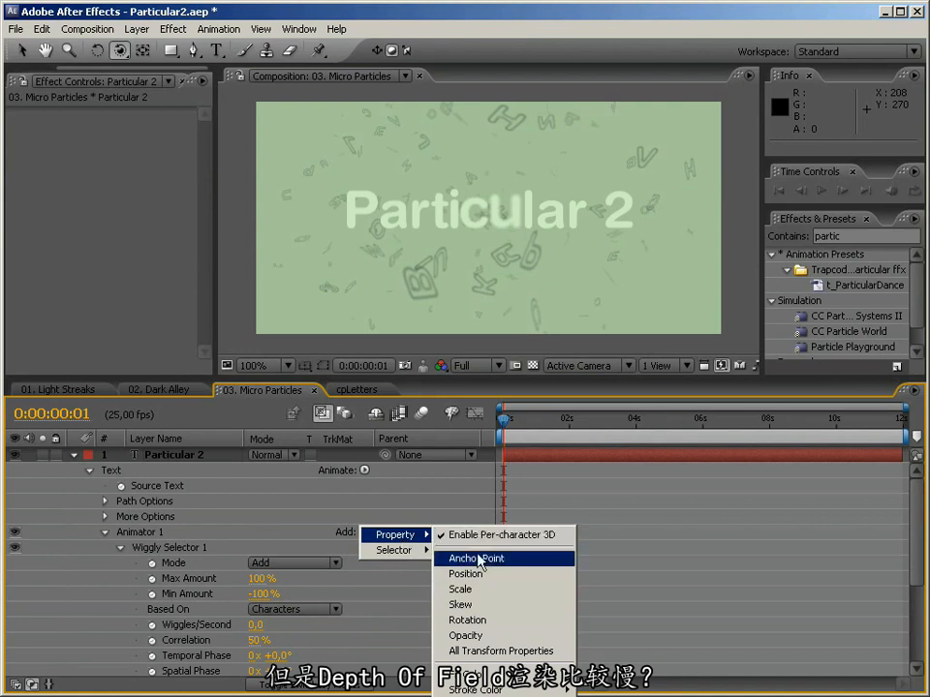
left_click(465, 696)
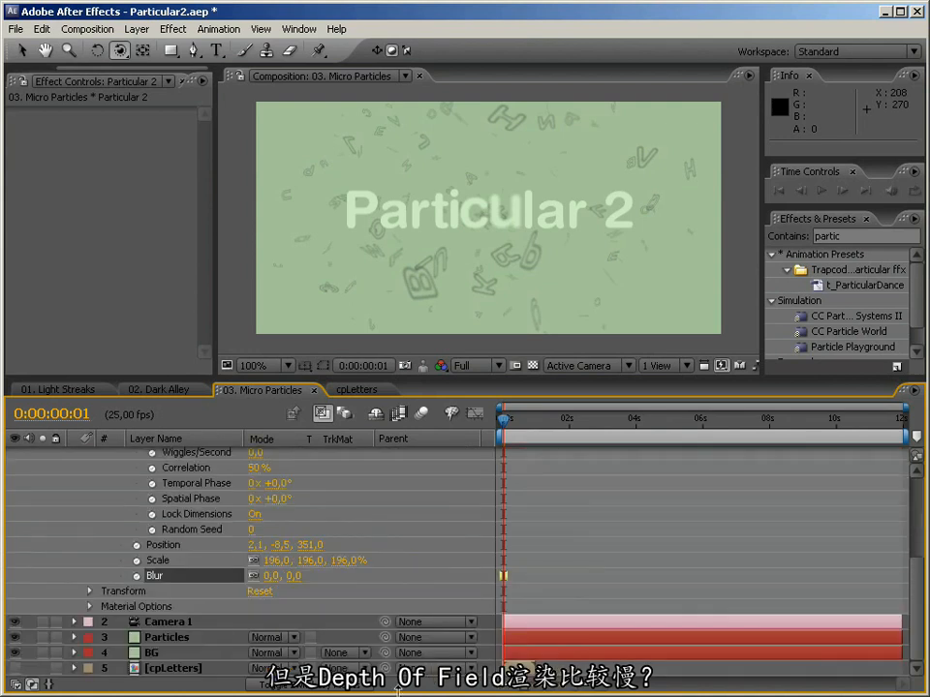
left_click_drag(290, 581, 316, 576)
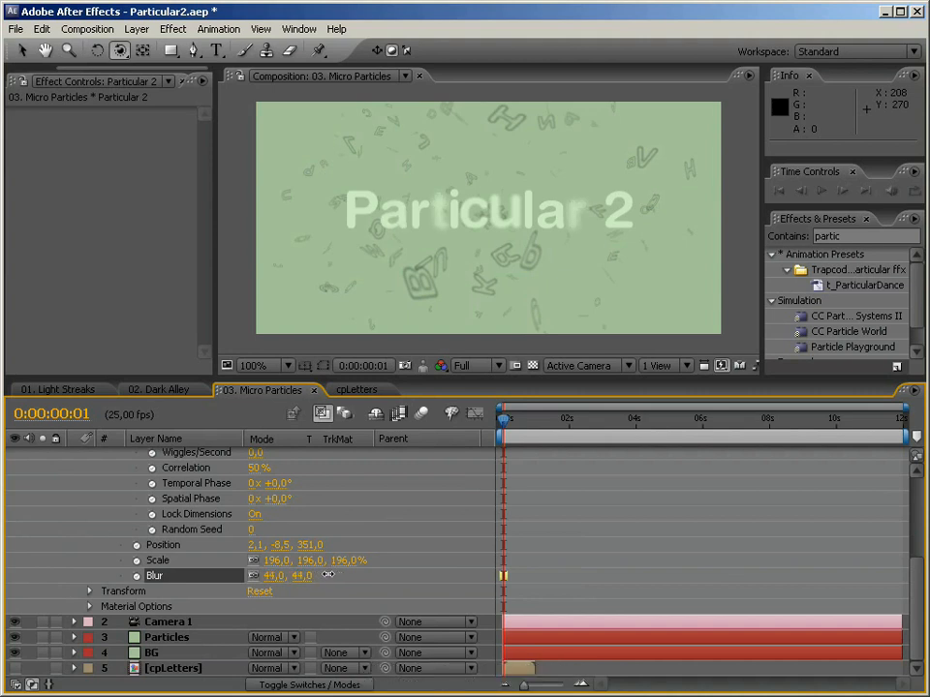
Step: Collapse the text properties and add an Inner Shadow layer style to the Particular 2 layer
scroll(289, 602, "up", 5)
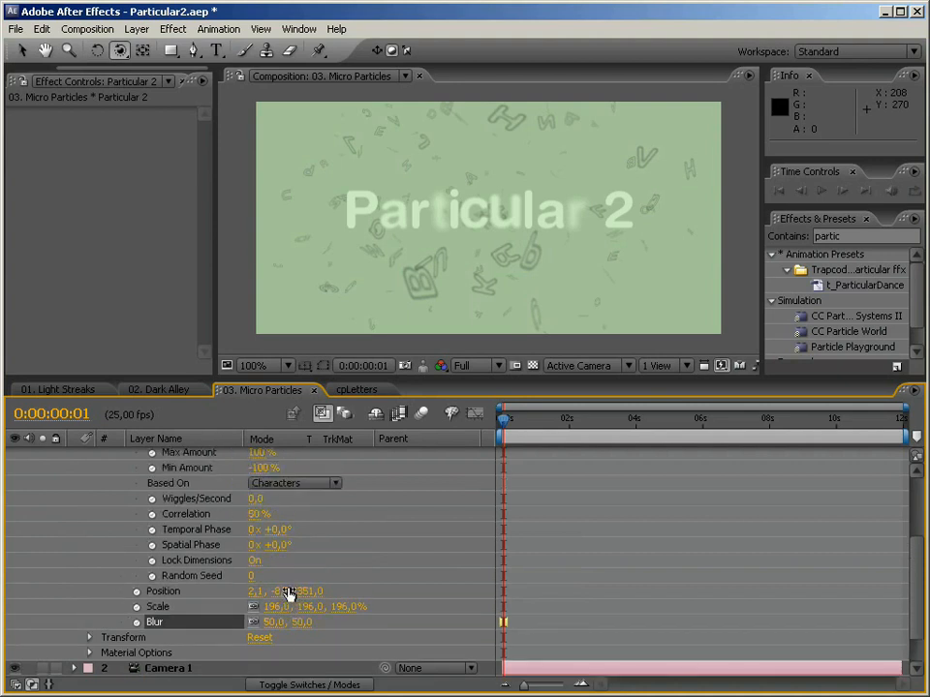
left_click(91, 471)
right_click(135, 457)
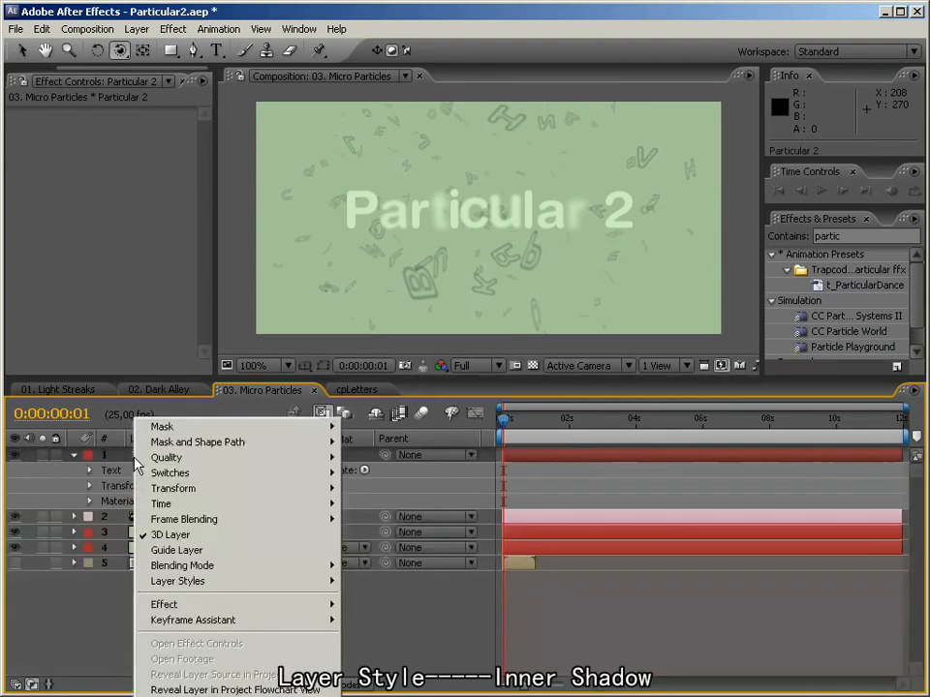
mouse_move(235, 583)
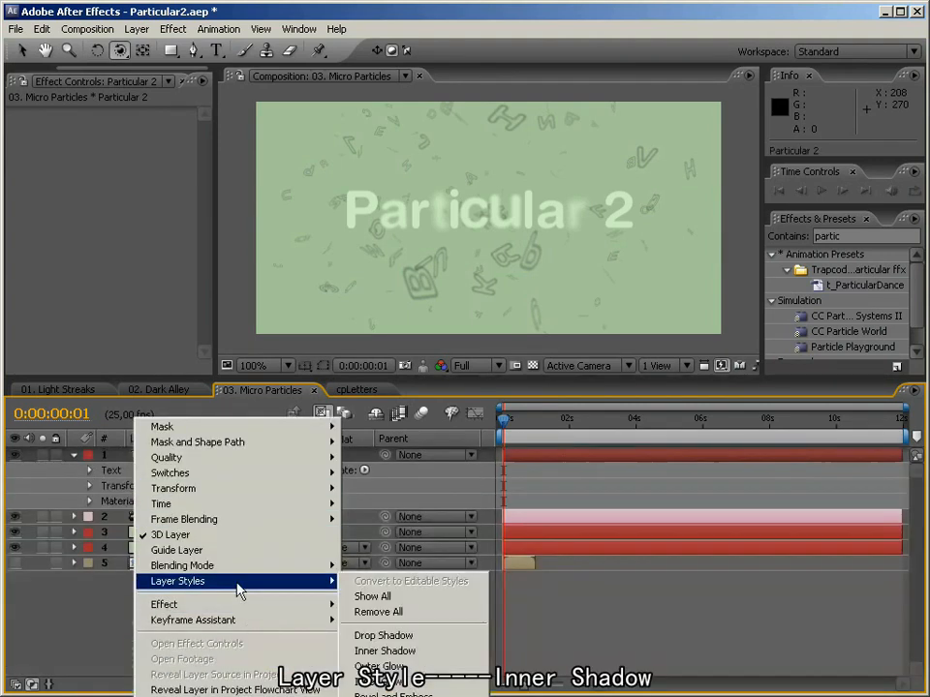
left_click(395, 651)
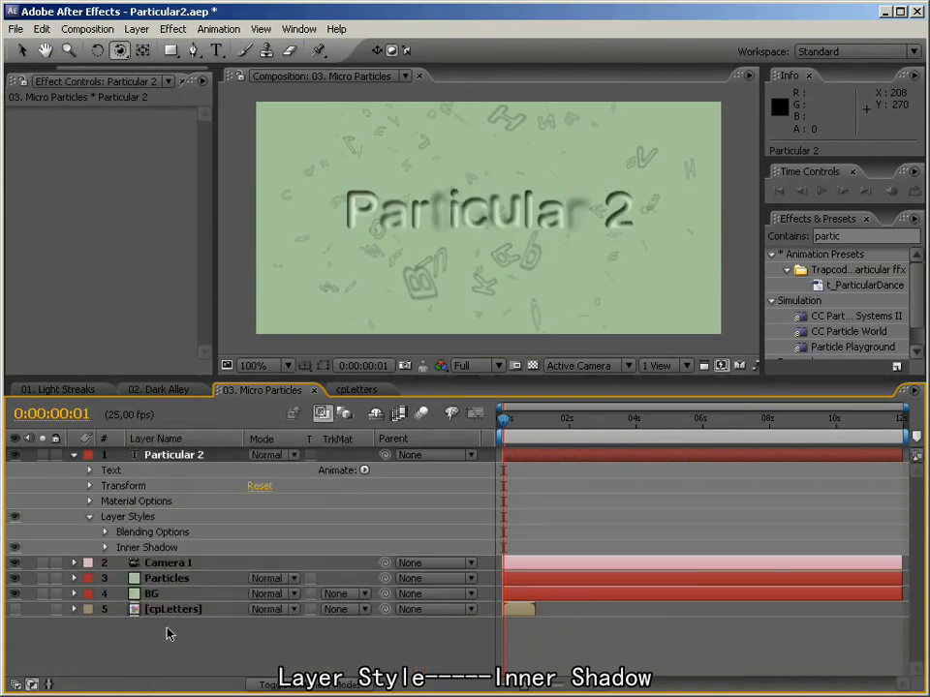
Step: Set the Inner Shadow's Distance to 0 and its Opacity to 50%
left_click(106, 550)
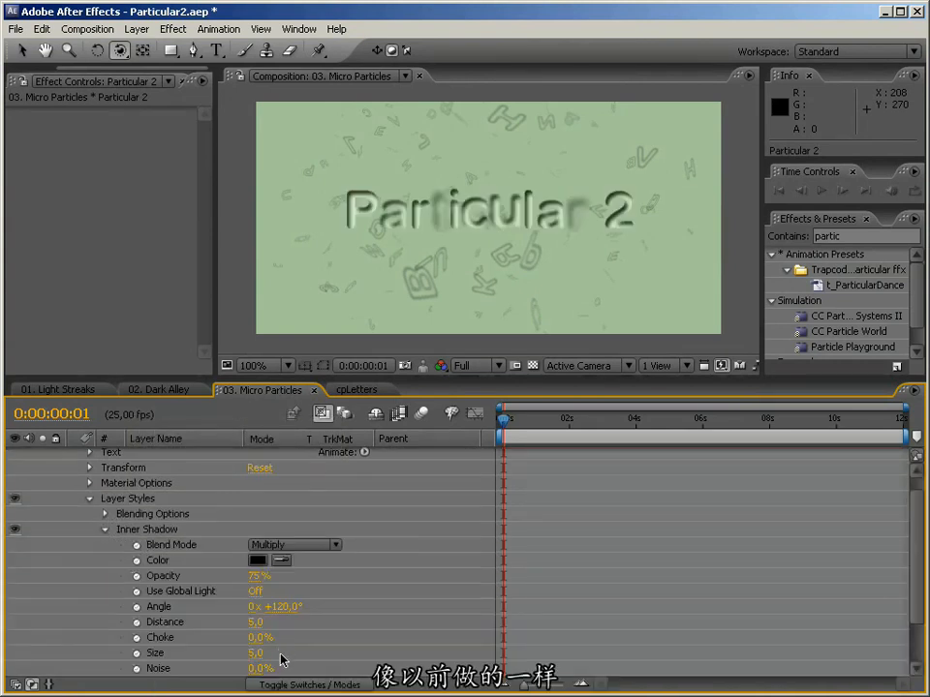
left_click(254, 622)
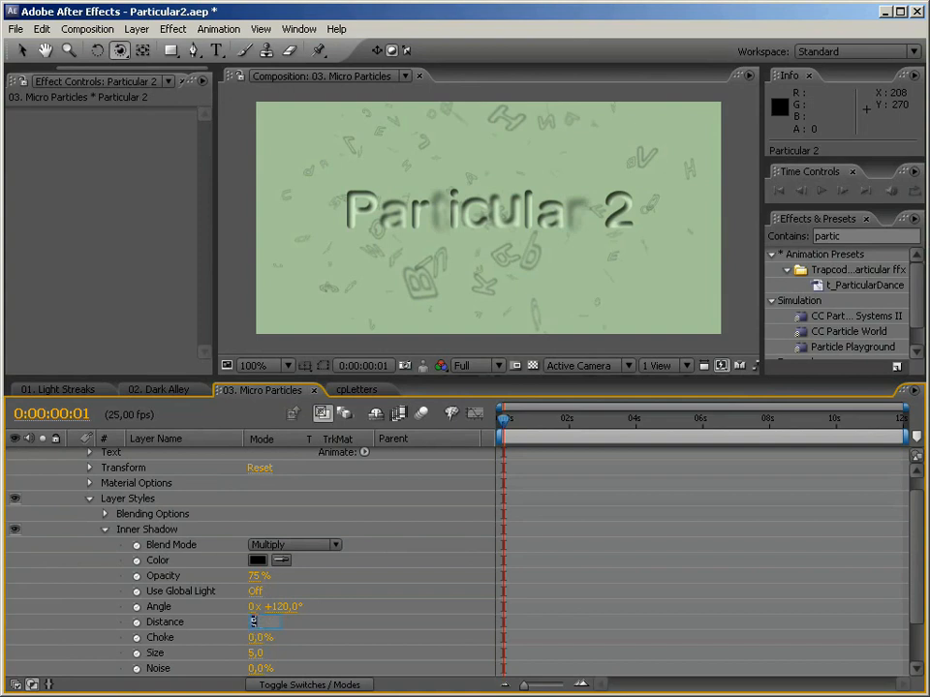
type("0")
key("Return")
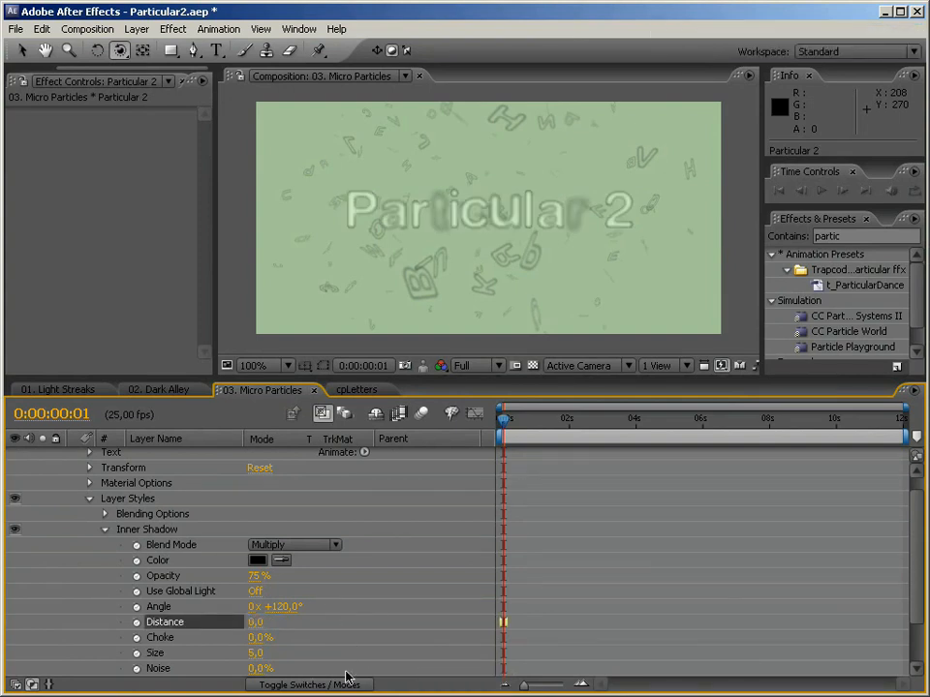
left_click(256, 577)
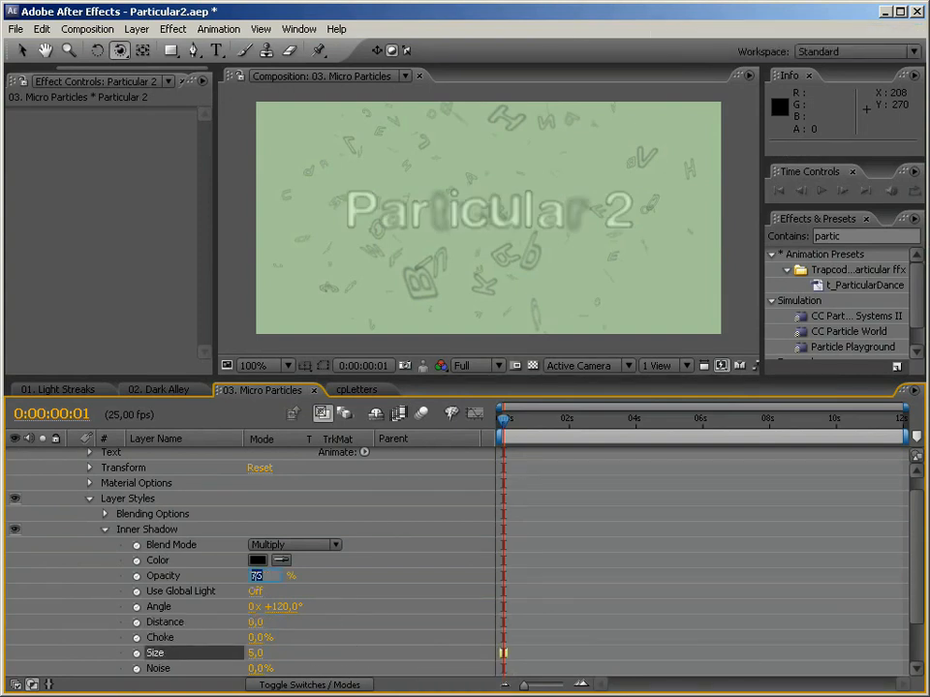
type("50")
key("Return")
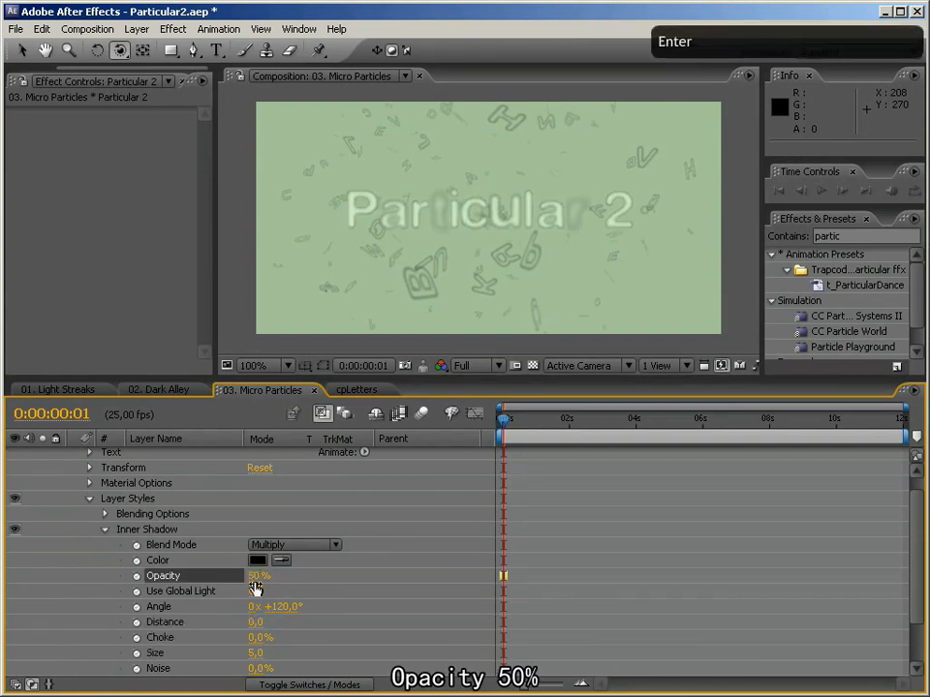
Step: Add a Drop Shadow layer style to the Particular 2 text layer
scroll(188, 494, "up", 1)
right_click(197, 457)
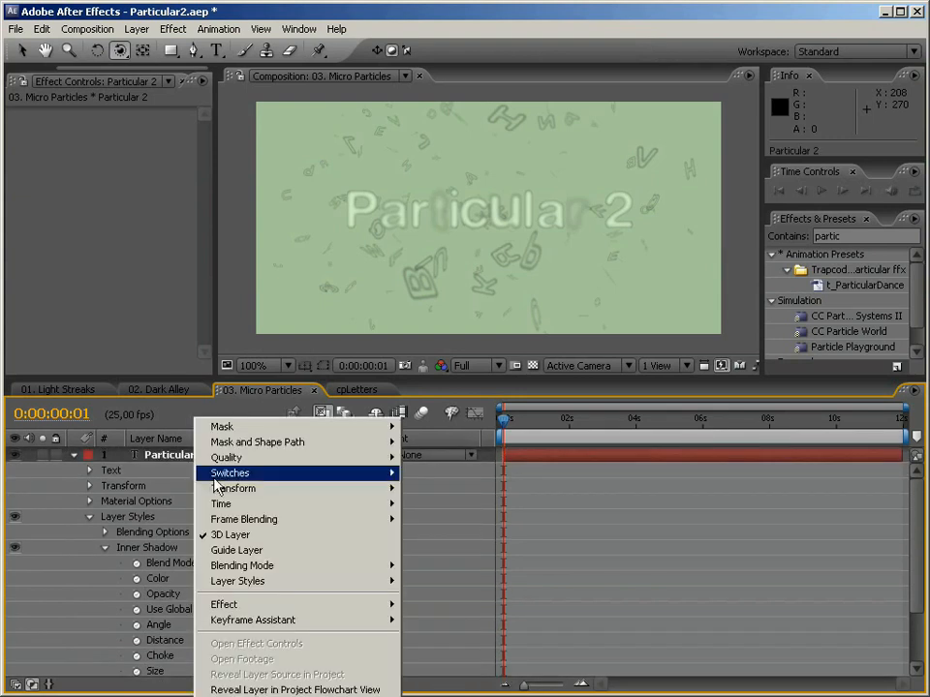
mouse_move(390, 581)
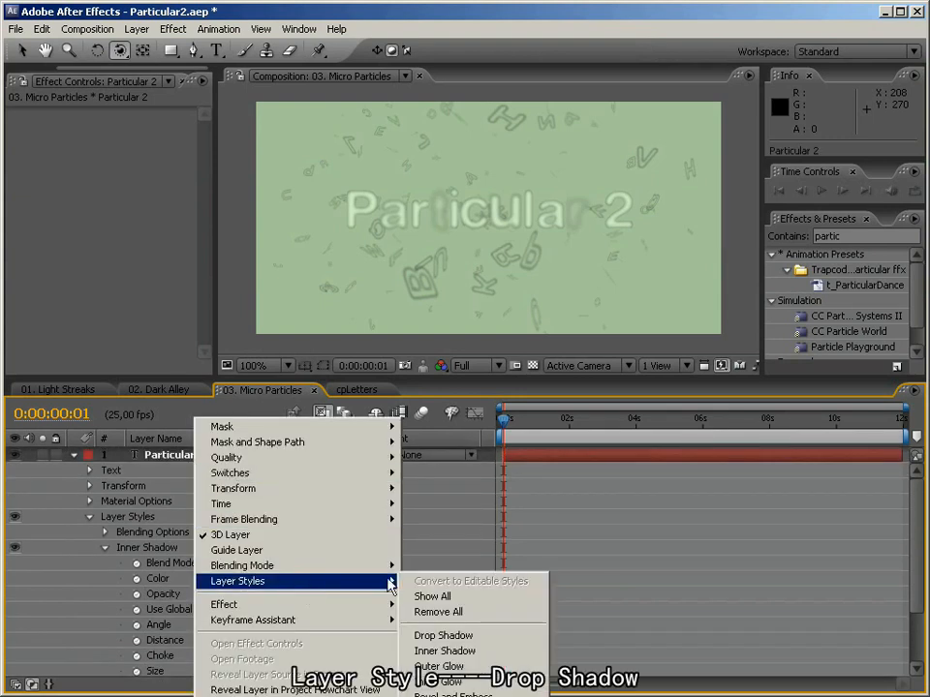
left_click(484, 642)
Step: Set the Drop Shadow's Opacity to 25% and its Distance to 0
scroll(295, 574, "down", 1)
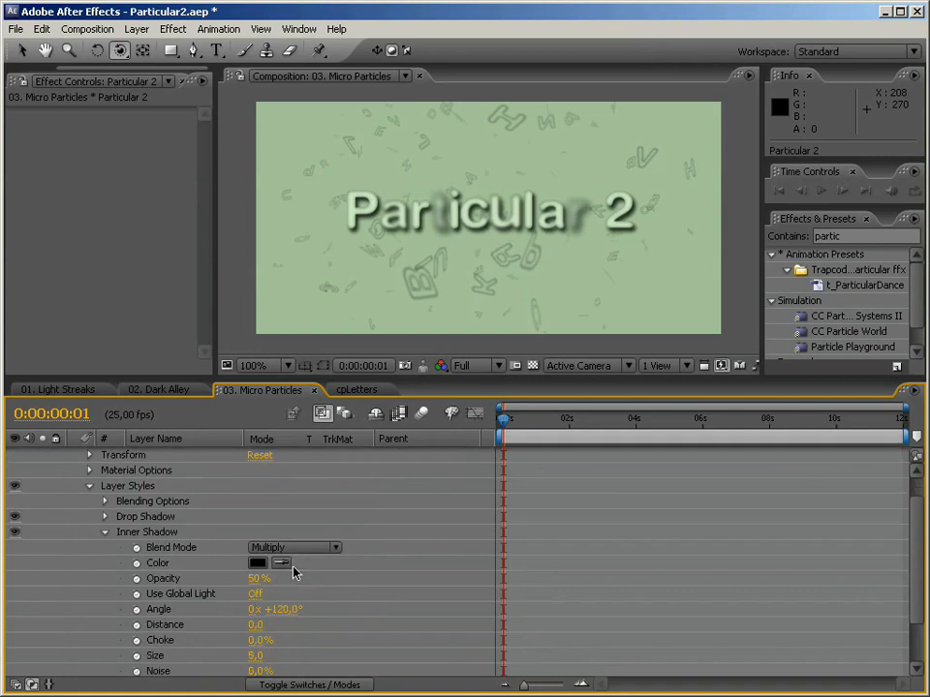
left_click(105, 518)
left_click(257, 560)
type("25")
key("Return")
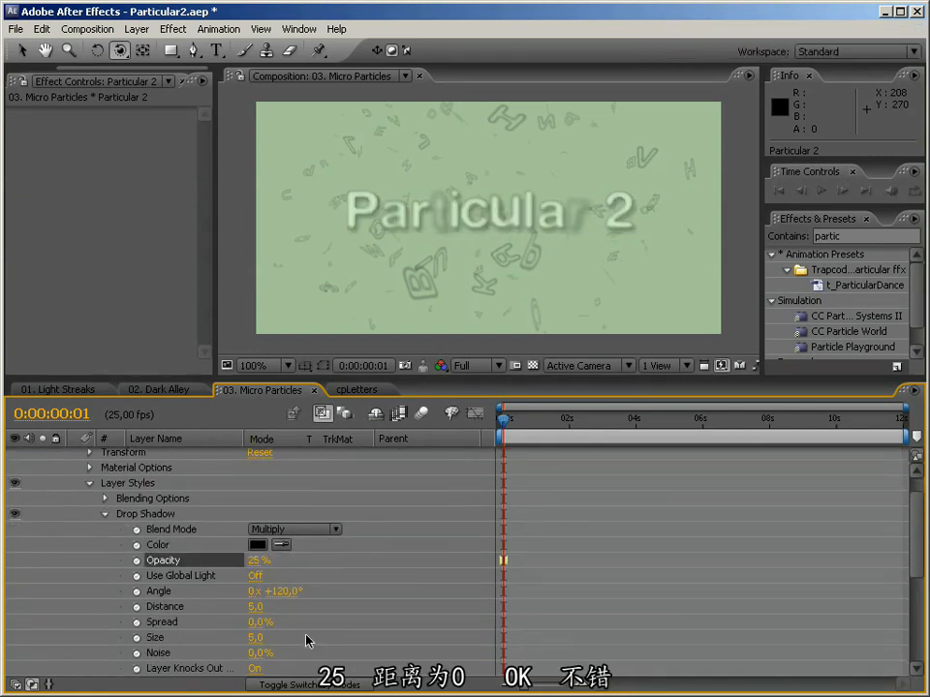
left_click(257, 608)
type("0")
key("Return")
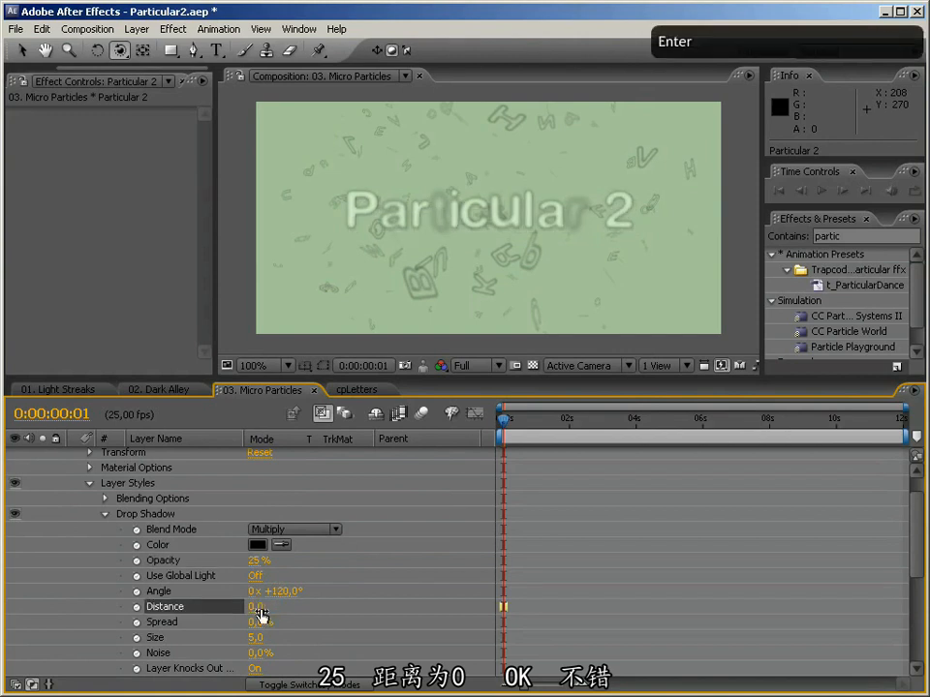
left_click(525, 290)
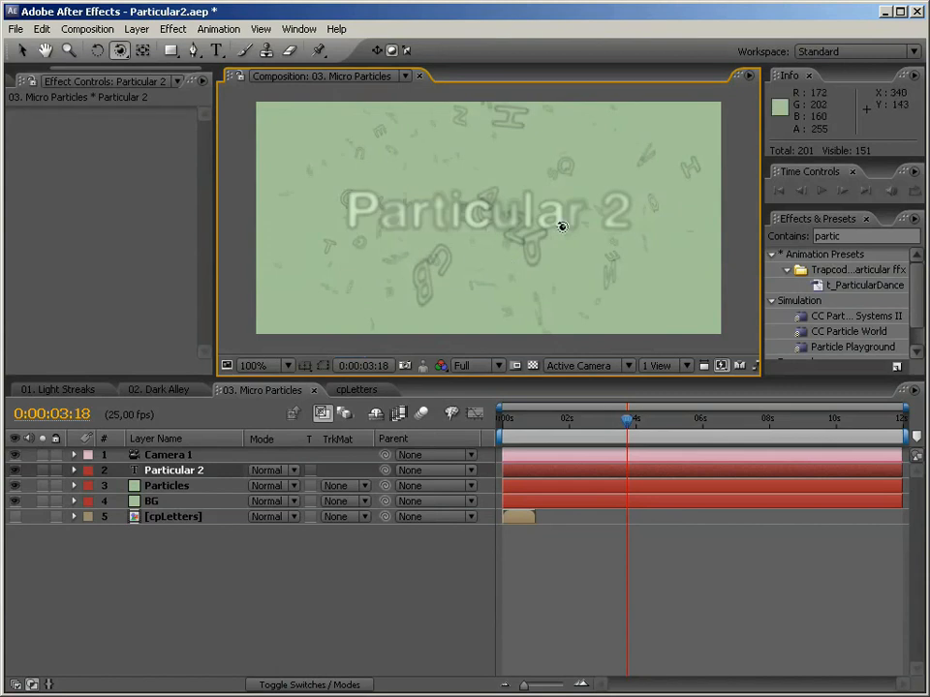
Step: Open the finished 03. Micro Particles composition stored in the project's Org folder
left_click_drag(120, 68, 62, 68)
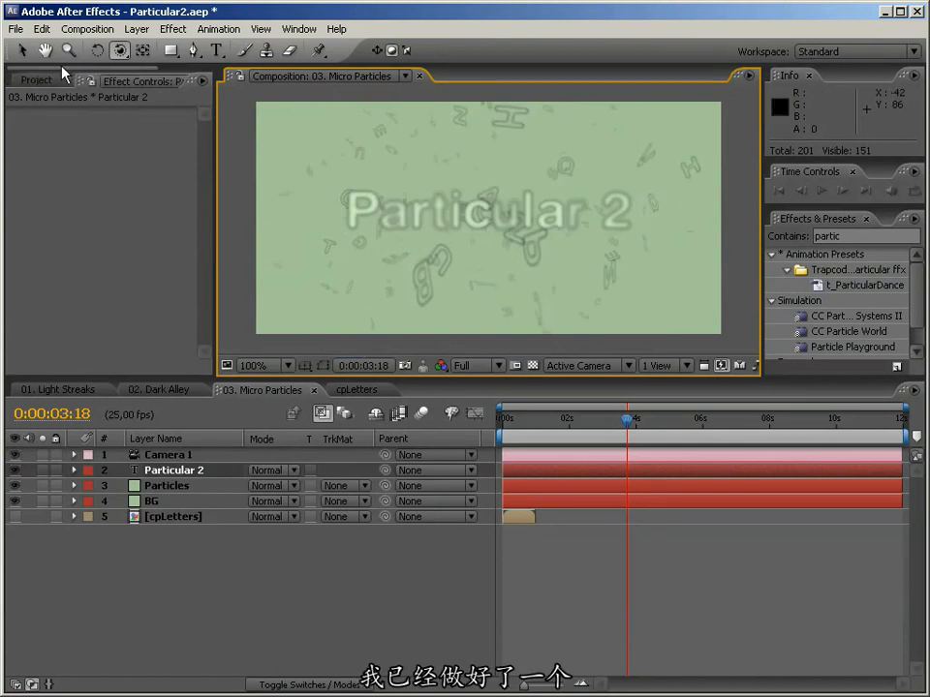
left_click(36, 79)
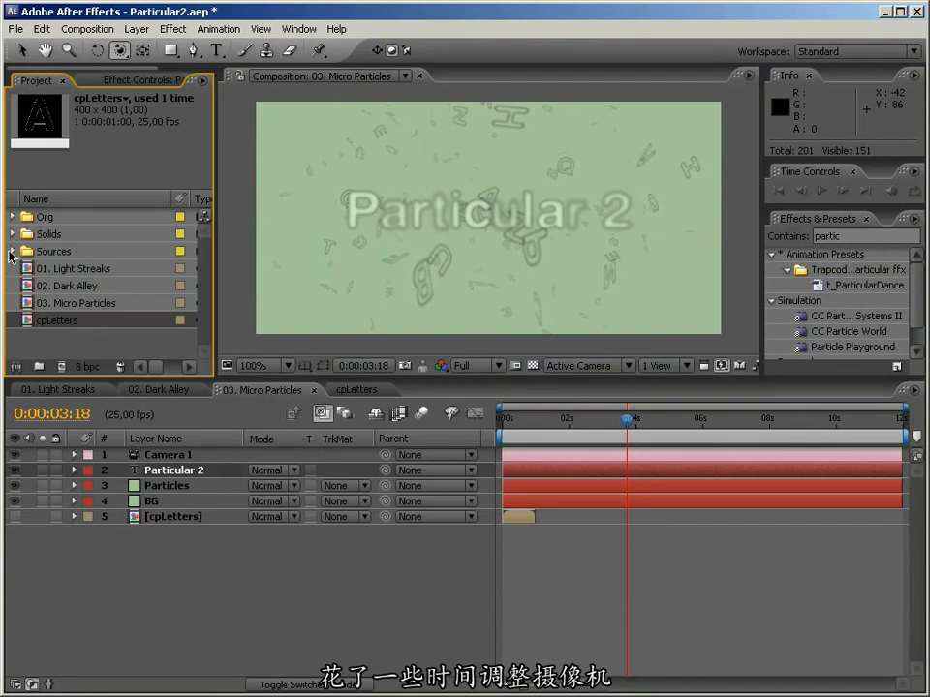
left_click(12, 218)
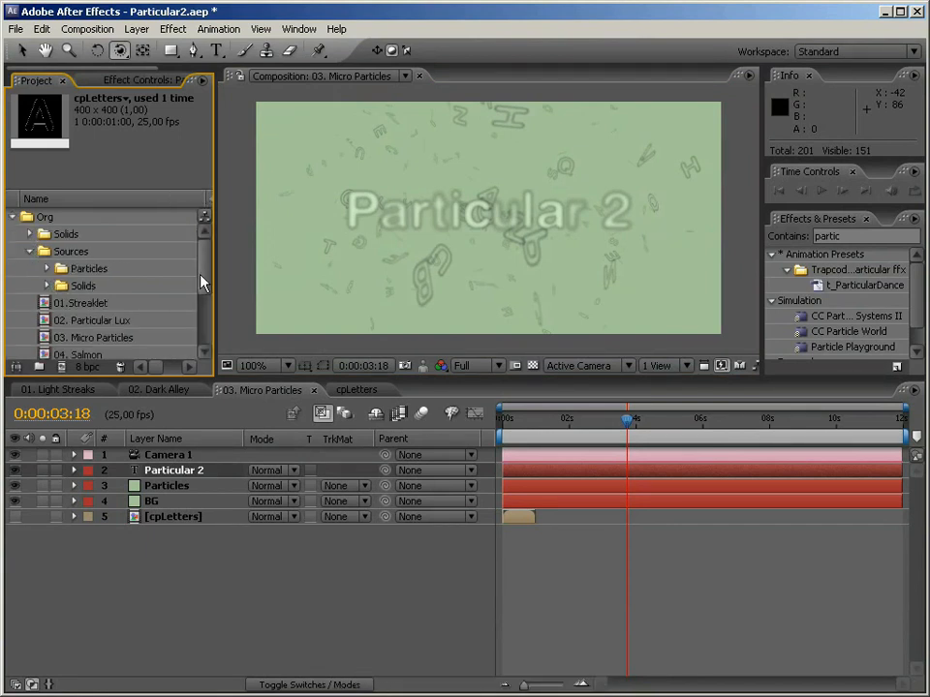
left_click_drag(201, 262, 65, 242)
double_click(38, 303)
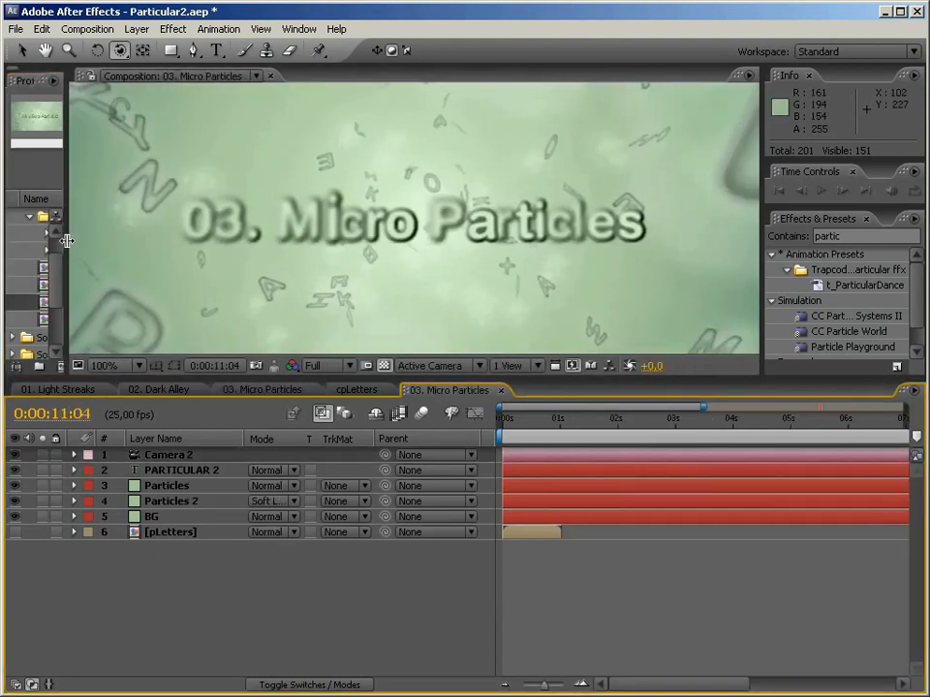
Step: Enlarge the composition viewer and scrub through the finished Micro Particles animation, with the whole timeline in range
left_click_drag(411, 388, 411, 467)
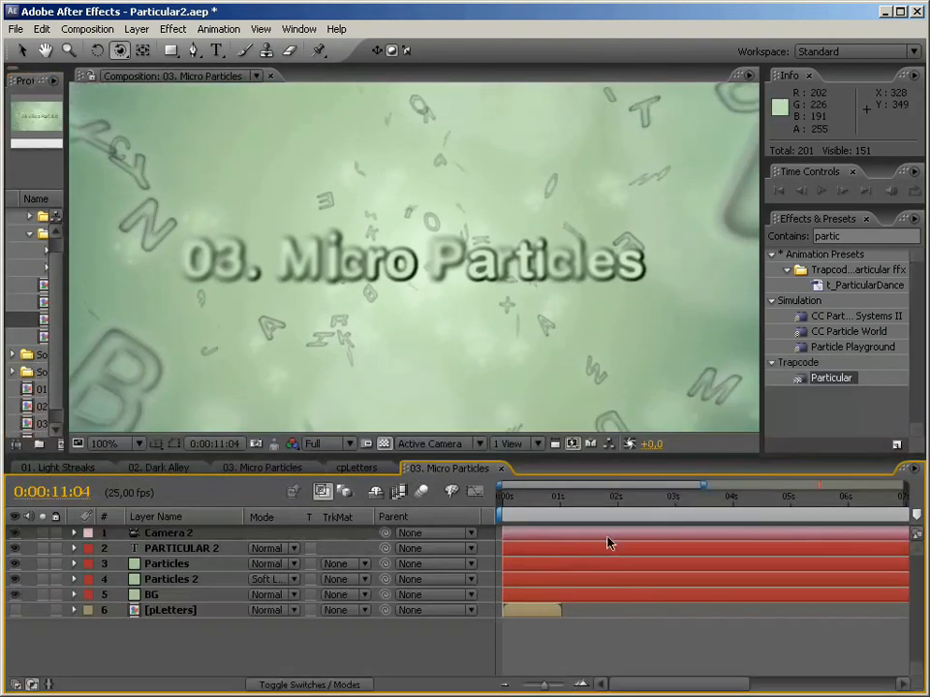
left_click(503, 497)
left_click_drag(519, 499, 875, 482)
key("minus")
left_click_drag(687, 496, 599, 499)
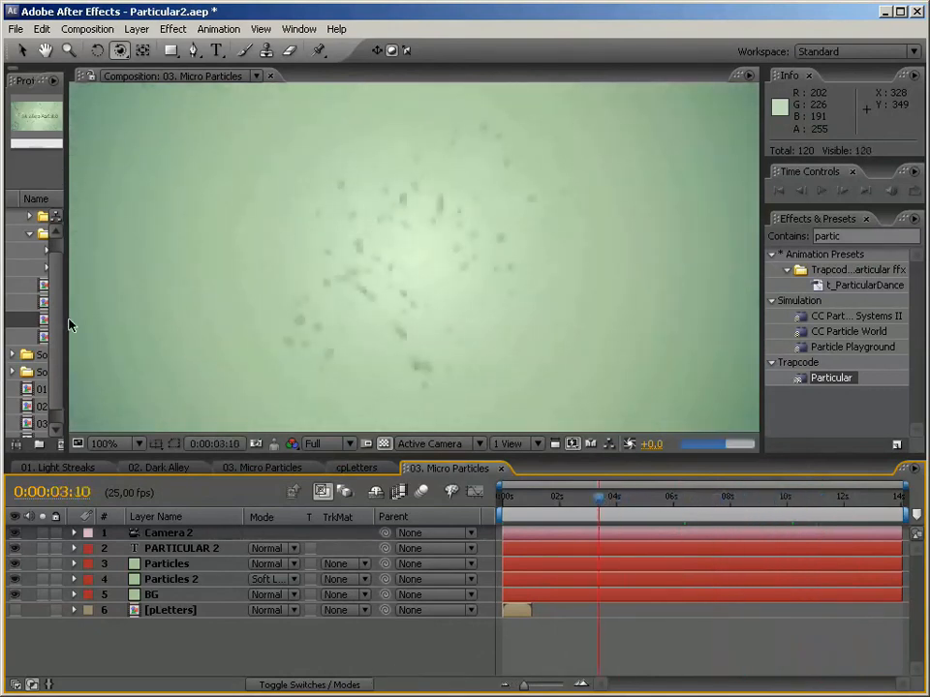
Step: Delete the practice 03. Micro Particles composition at the project's top level, outside the Org folder
left_click_drag(69, 315, 336, 307)
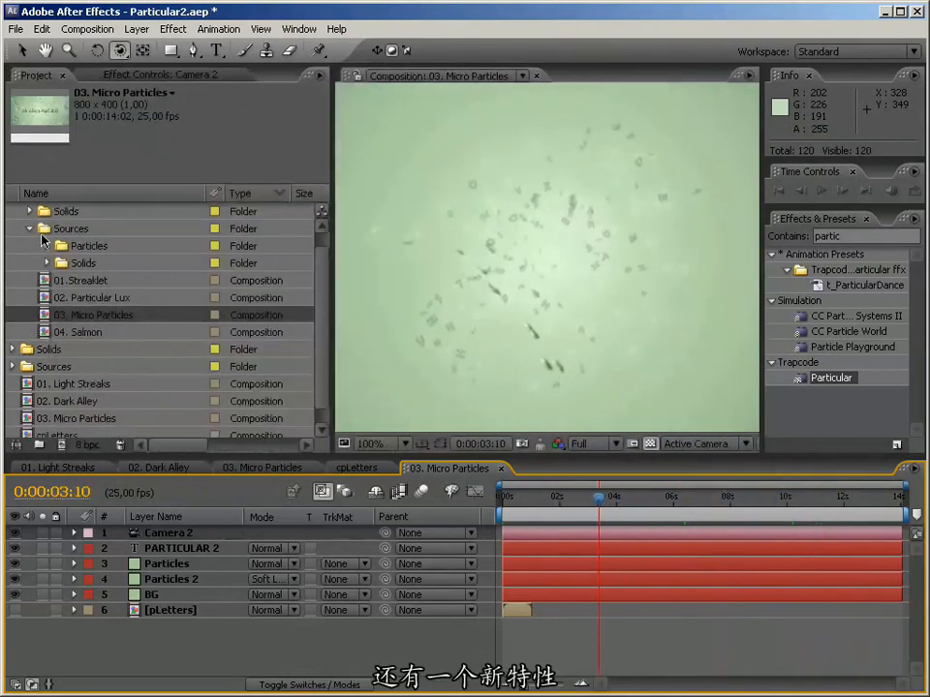
left_click(96, 420)
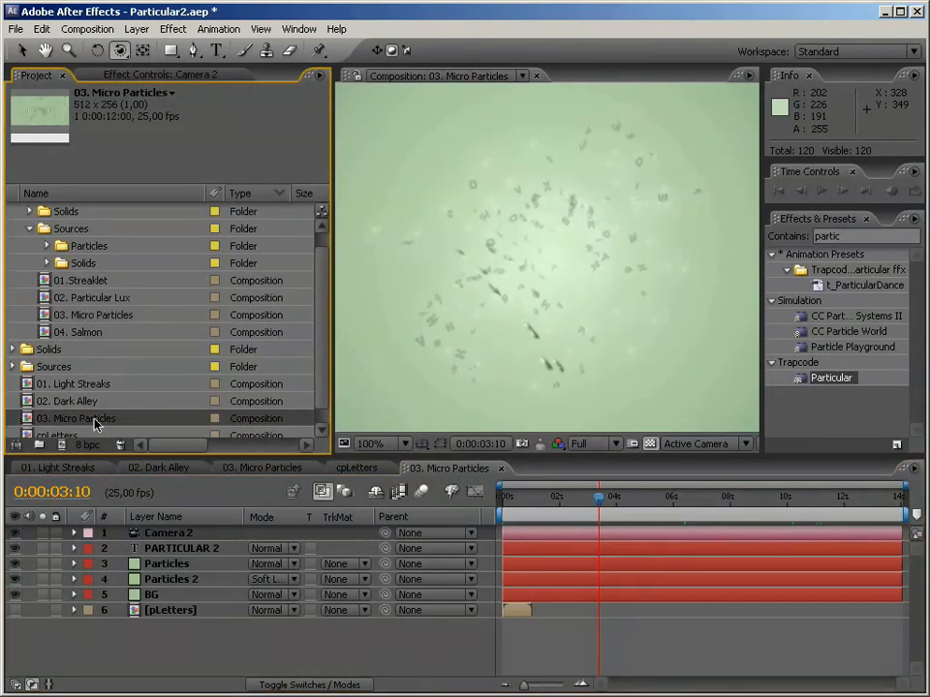
key("Delete")
key("Return")
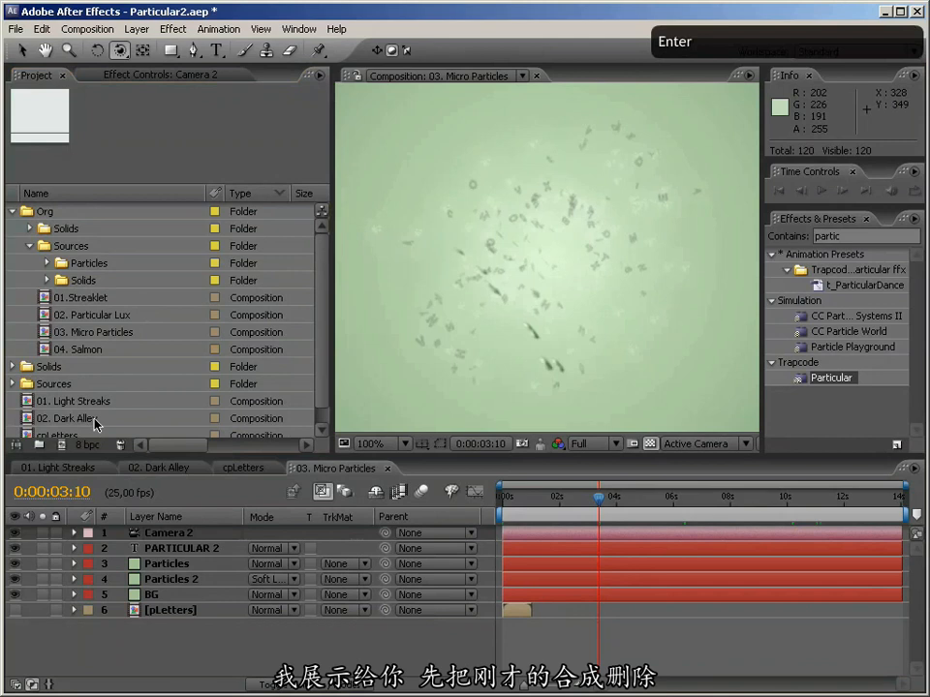
Step: Delete the cpLetters composition and move the finished 03. Micro Particles composition out of the Org folder to the project's top level
left_click_drag(332, 352, 329, 384)
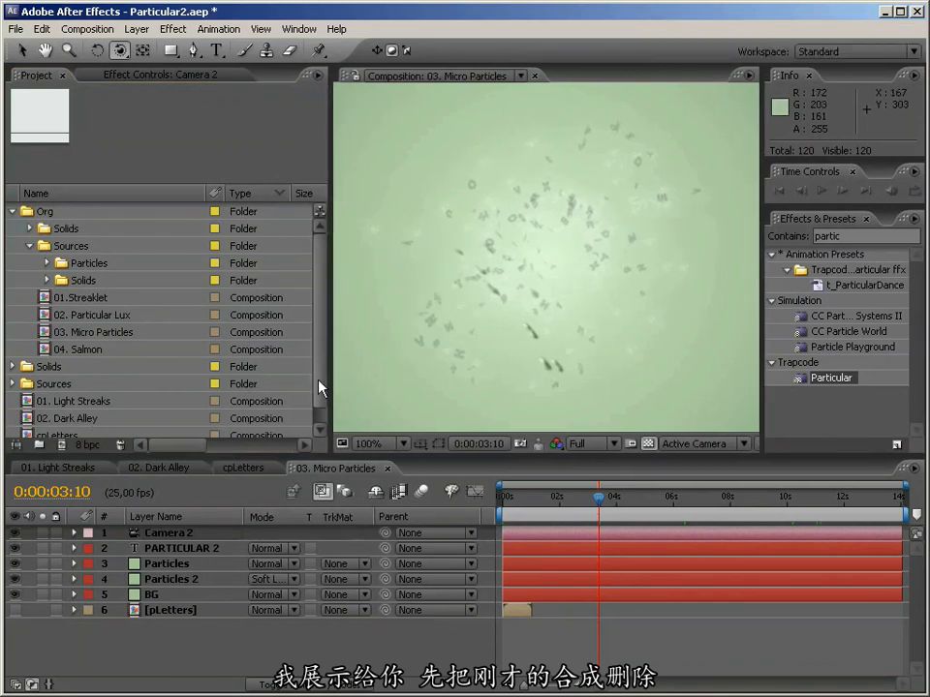
scroll(318, 387, "down", 1)
left_click(58, 422)
key("Delete")
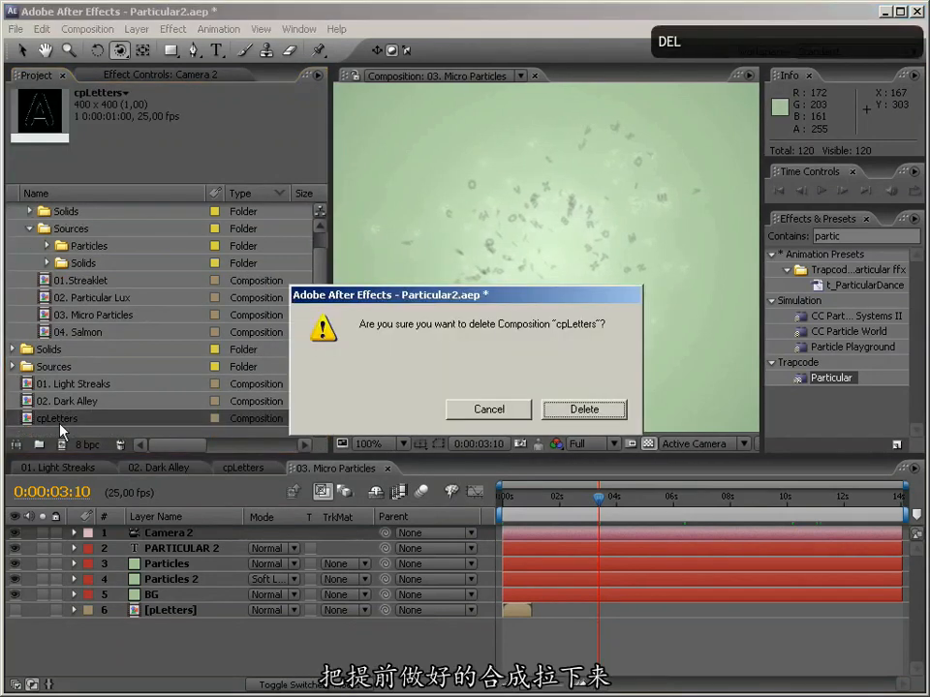
key("Return")
left_click_drag(96, 332, 79, 437)
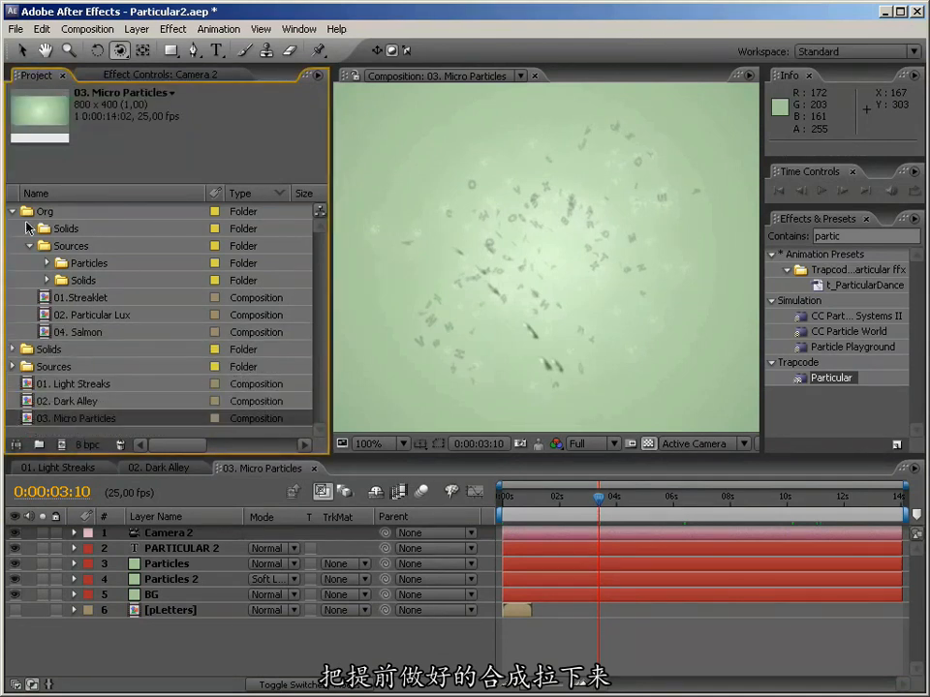
left_click(13, 211)
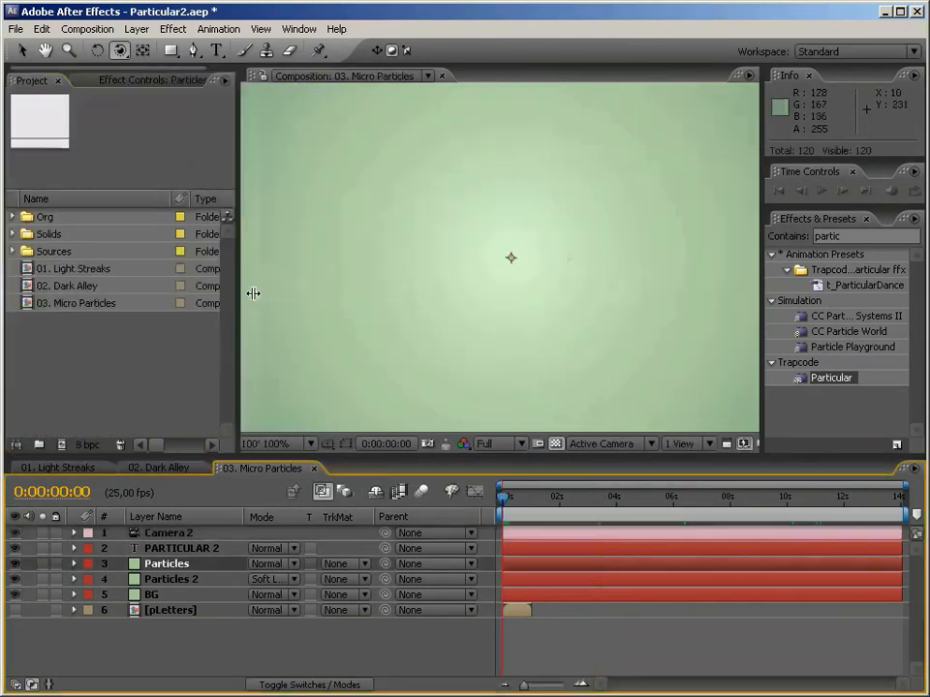
Step: Widen the composition viewer and scrub the animation from the start to 0:00:12:19
left_click_drag(252, 293, 52, 293)
left_click_drag(502, 500, 865, 501)
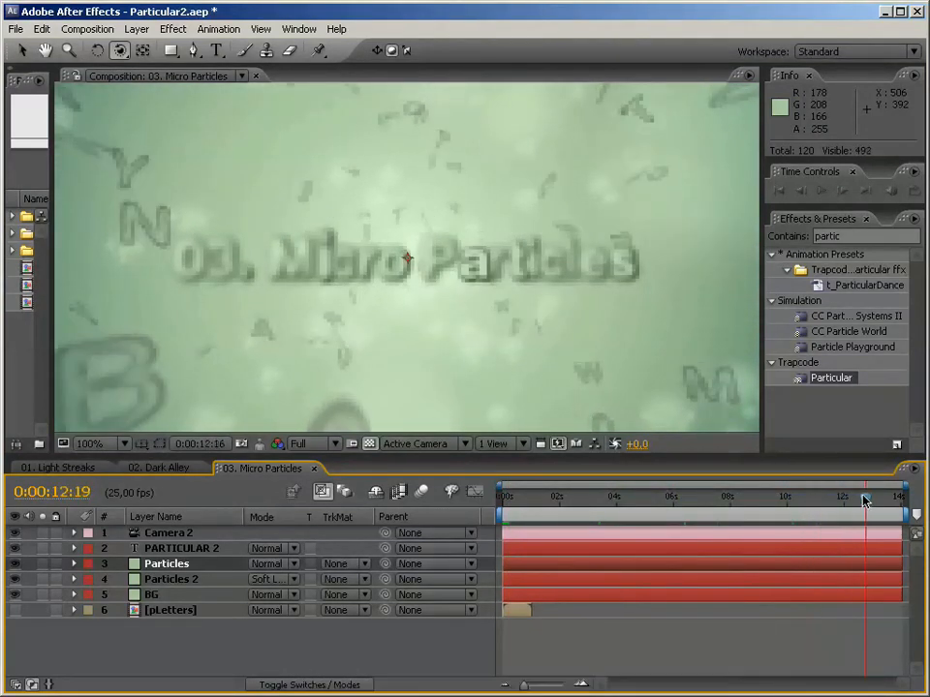
Step: Check the light name settings in the Particular options dialog for the Particles layer, and close it
left_click_drag(54, 332, 350, 339)
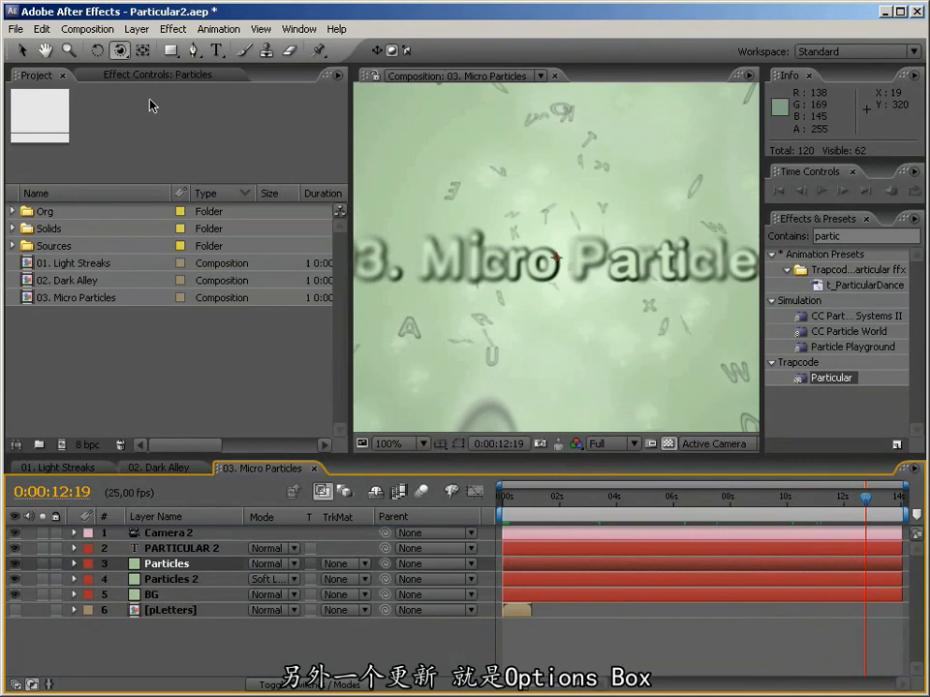
left_click(157, 74)
left_click(217, 109)
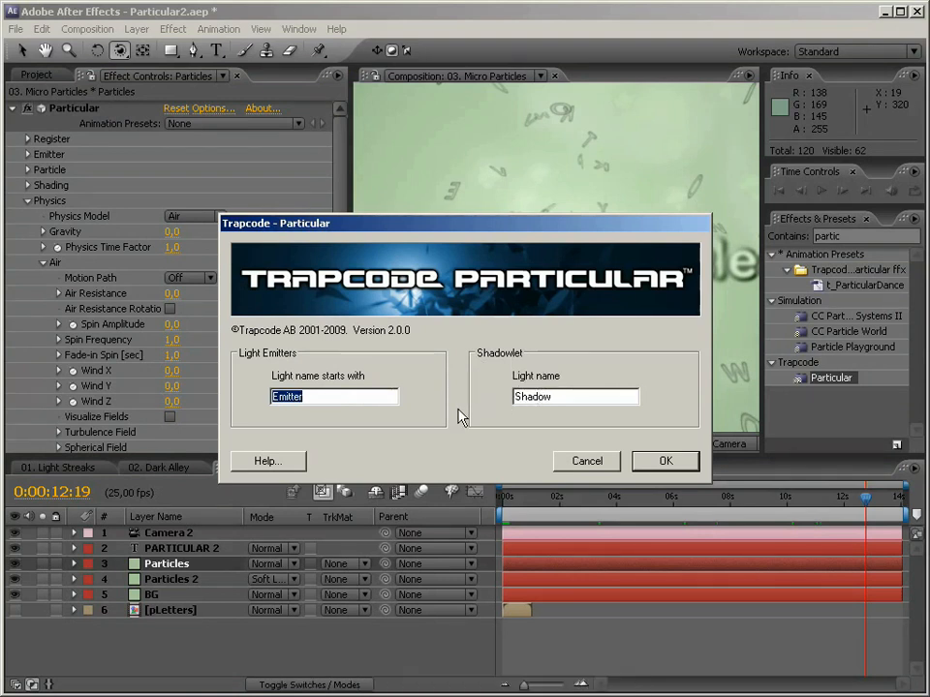
left_click(662, 464)
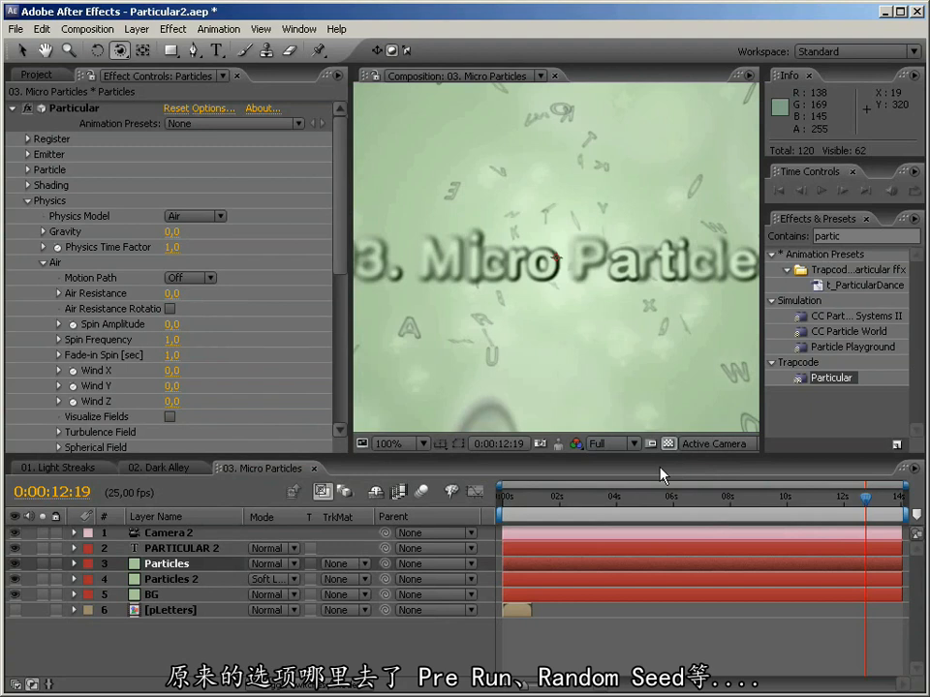
Step: Collapse Particular's Physics and Rendering groups and examine the Emission Extras within the Emitter group
left_click(29, 202)
left_click(29, 246)
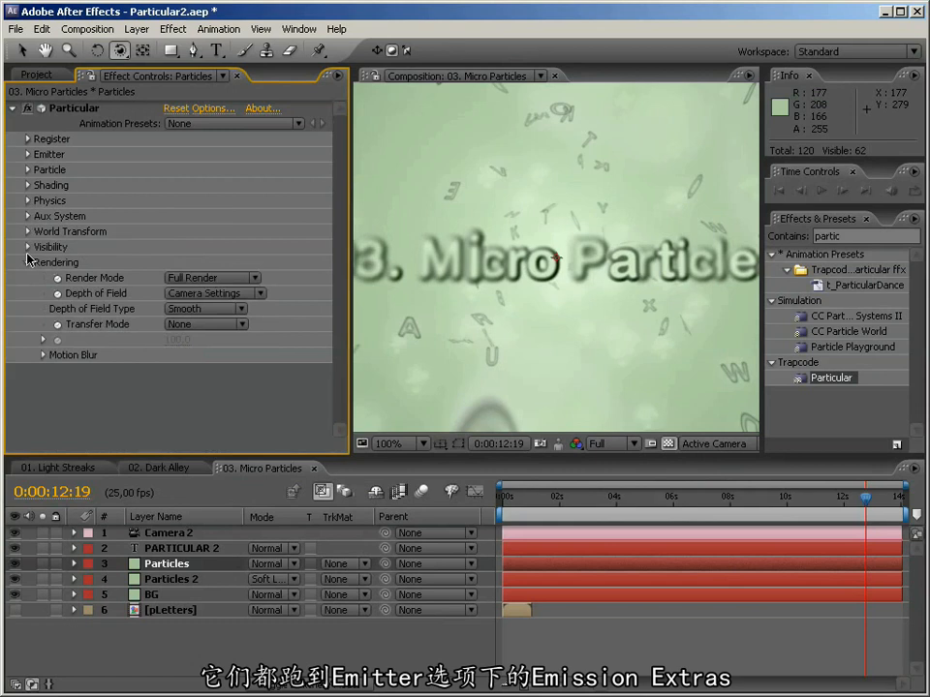
left_click(28, 262)
left_click(28, 155)
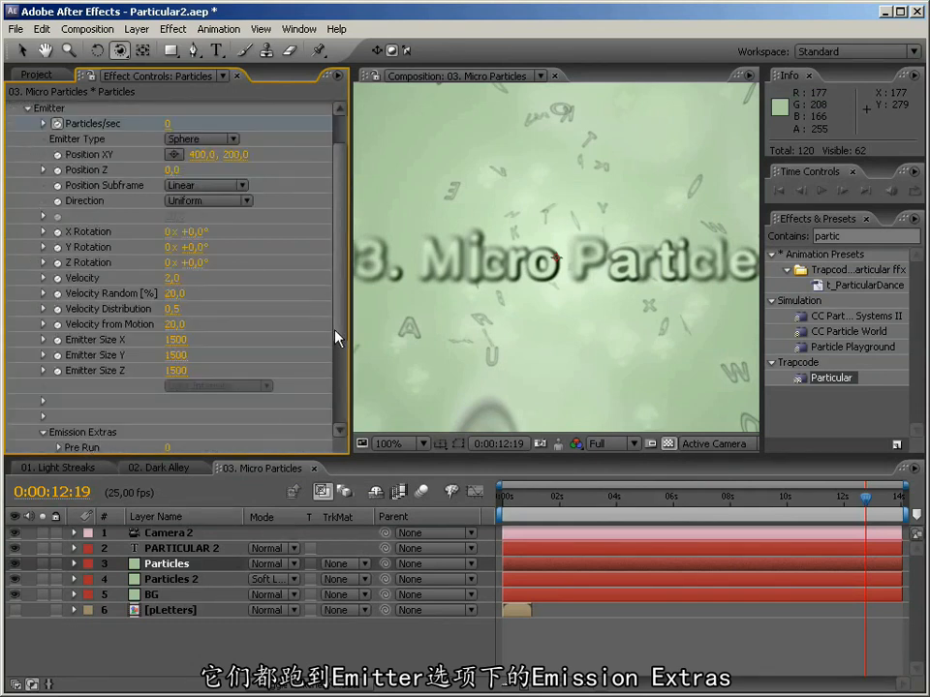
scroll(268, 420, "down", 5)
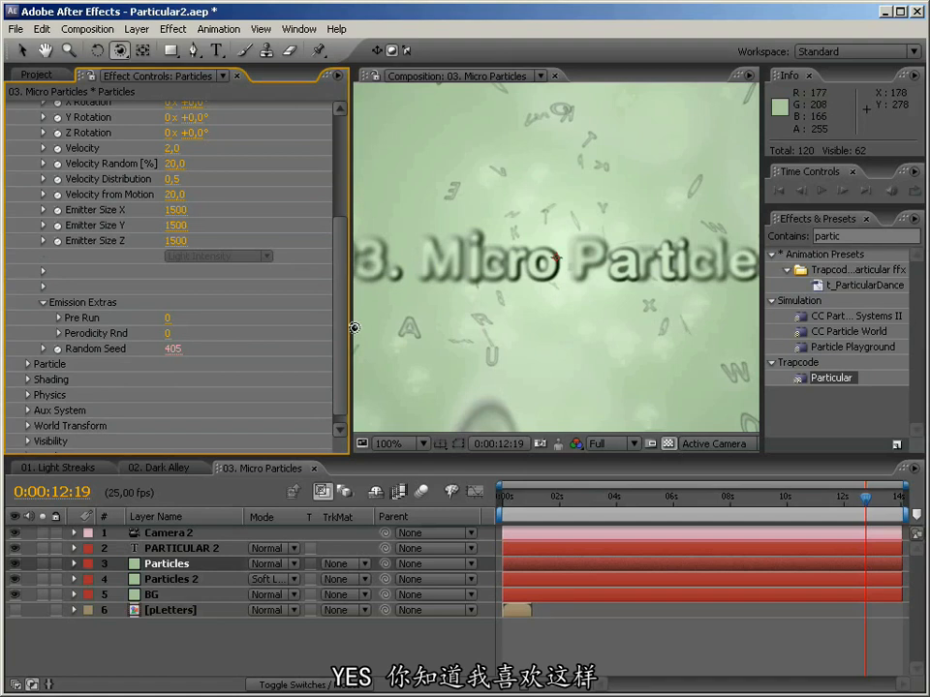
Step: Widen the composition viewer and scrub the animation from the start to 0:00:11:01
left_click_drag(352, 329, 61, 328)
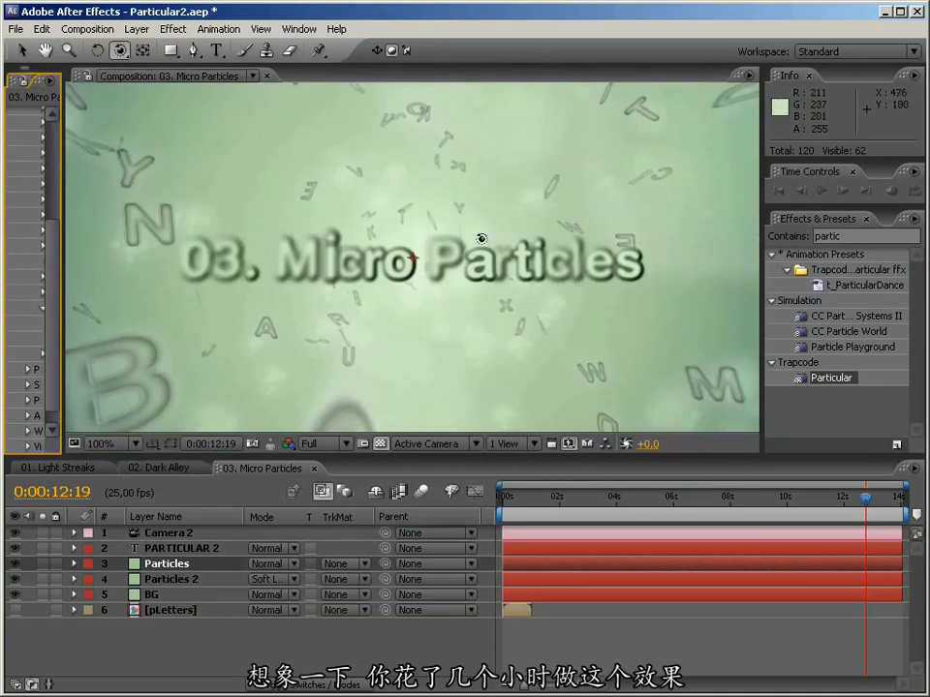
key("Home")
left_click(551, 503)
left_click_drag(550, 502, 817, 506)
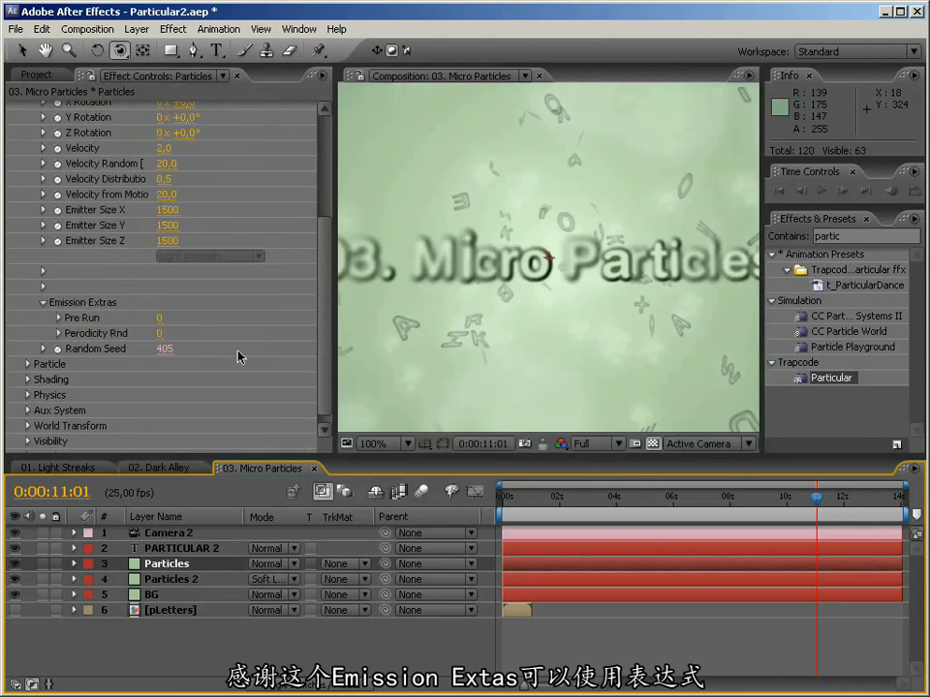
Step: Reveal the animated properties of the Particles layer, including the Random Seed expression
left_click_drag(337, 334, 155, 337)
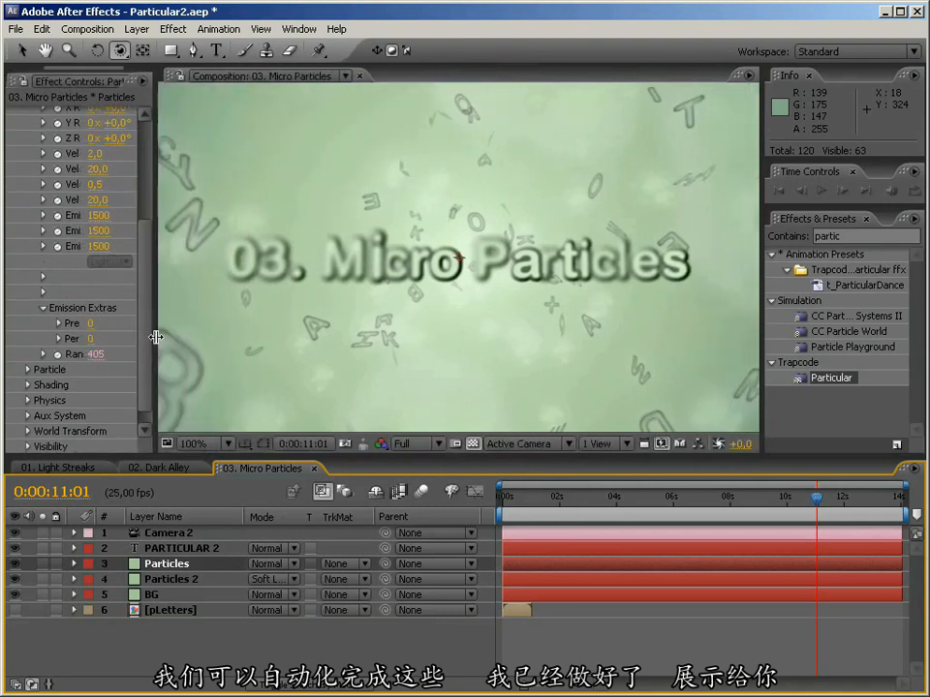
left_click(181, 565)
key("u")
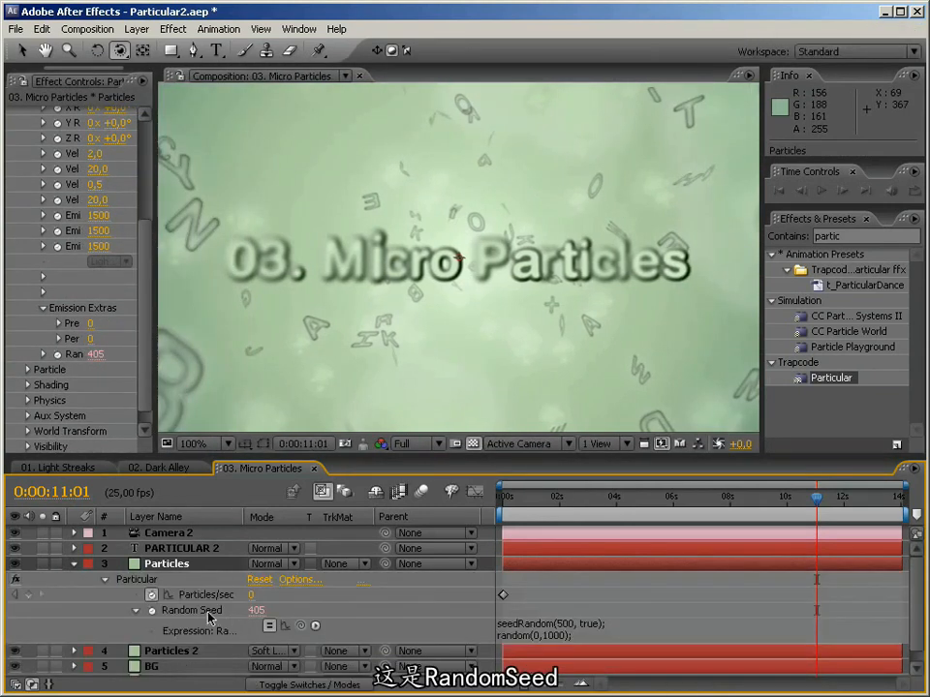
left_click_drag(156, 385, 202, 384)
Step: Examine the seedRandom and random lines of the Random Seed expression without editing them, and select the PARTICULAR 2 layer
left_click(586, 626)
left_click(588, 626)
left_click_drag(517, 625, 610, 626)
left_click(610, 628)
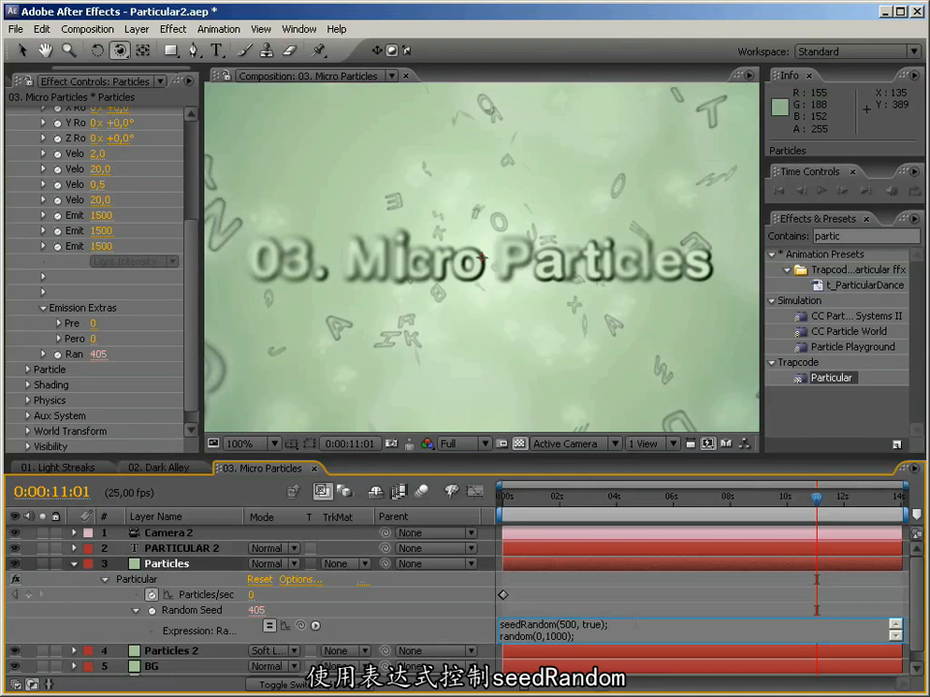
left_click_drag(581, 626, 609, 626)
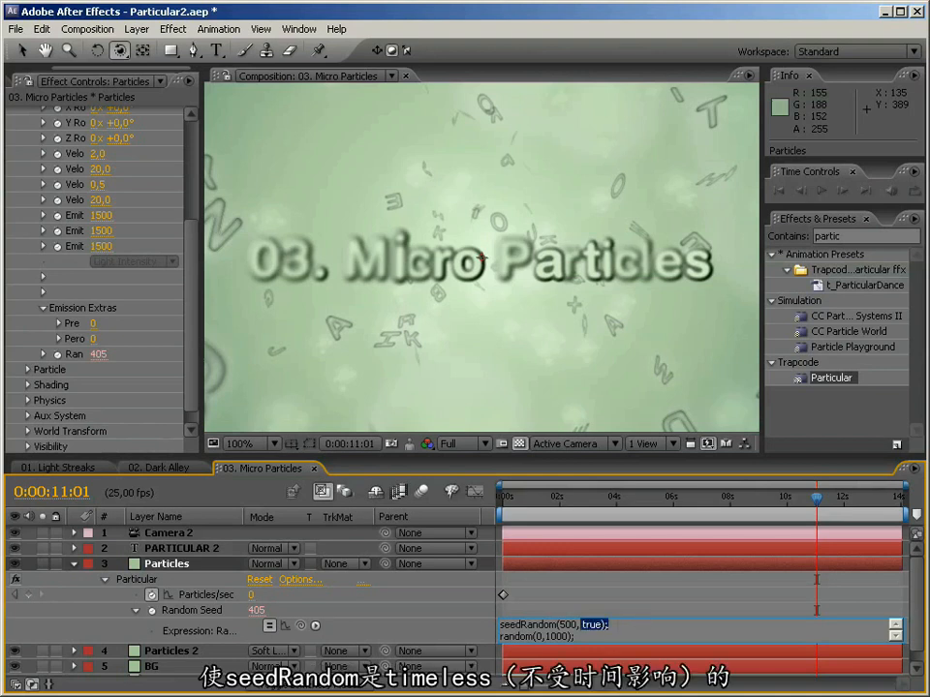
left_click(610, 627)
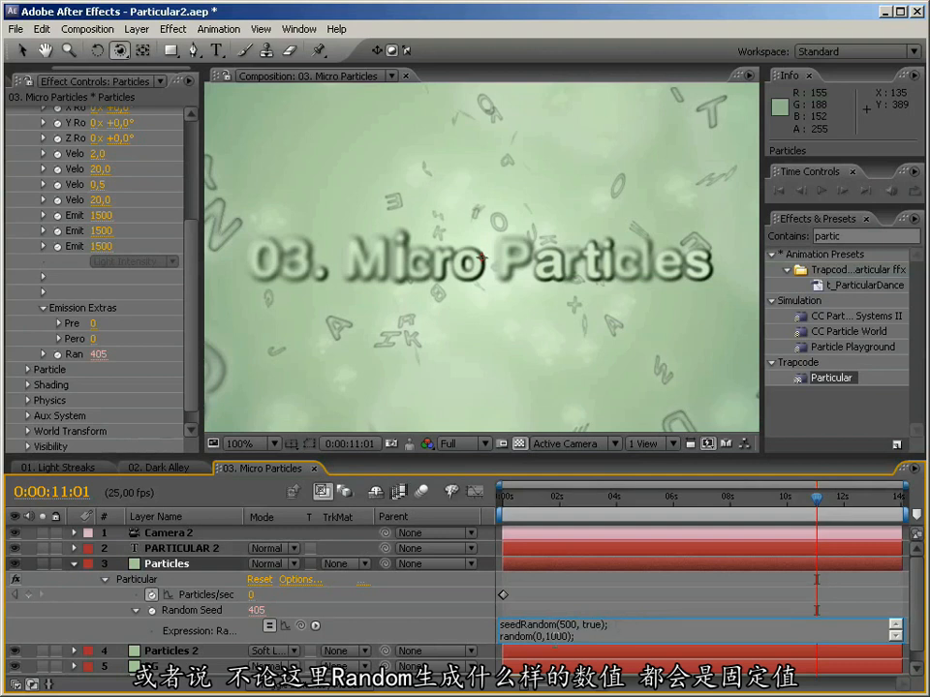
left_click_drag(575, 637, 510, 636)
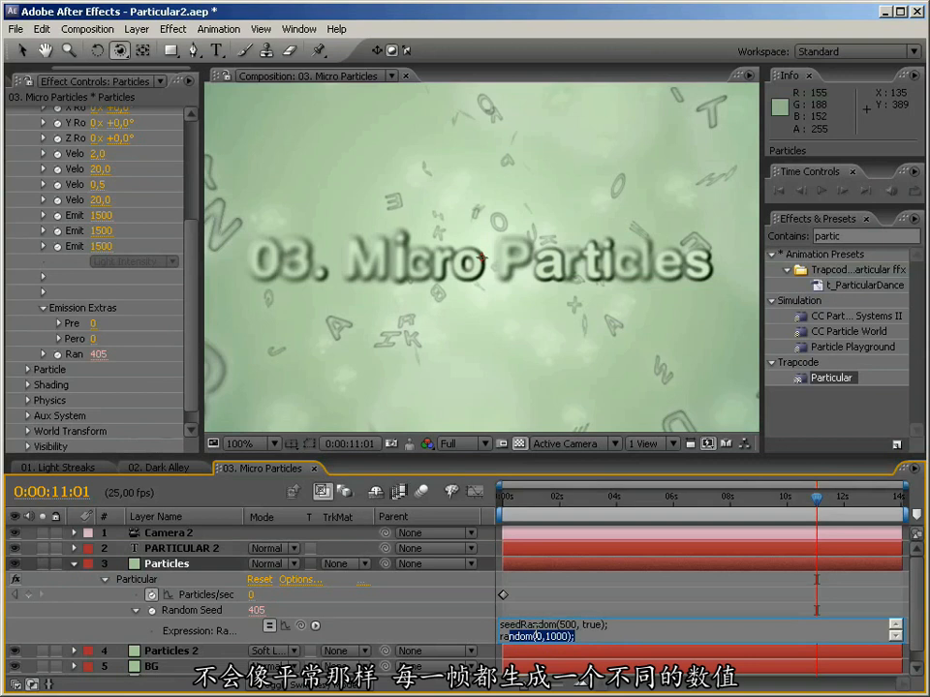
left_click(204, 552)
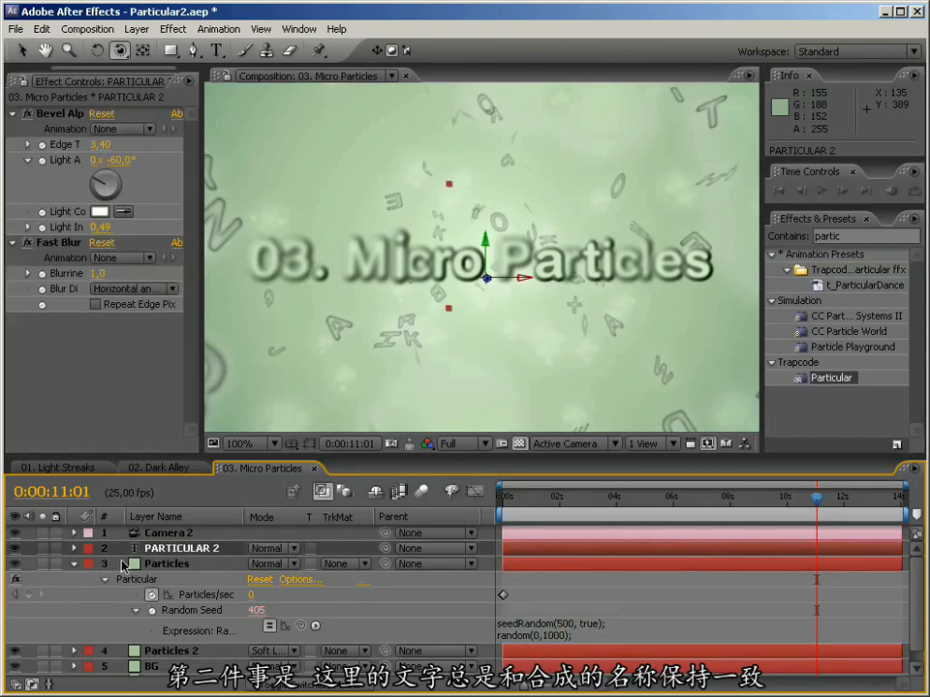
Step: Reveal the PARTICULAR 2 layer's Source Text expression and duplicate the 03. Micro Particles composition in the project
key("u")
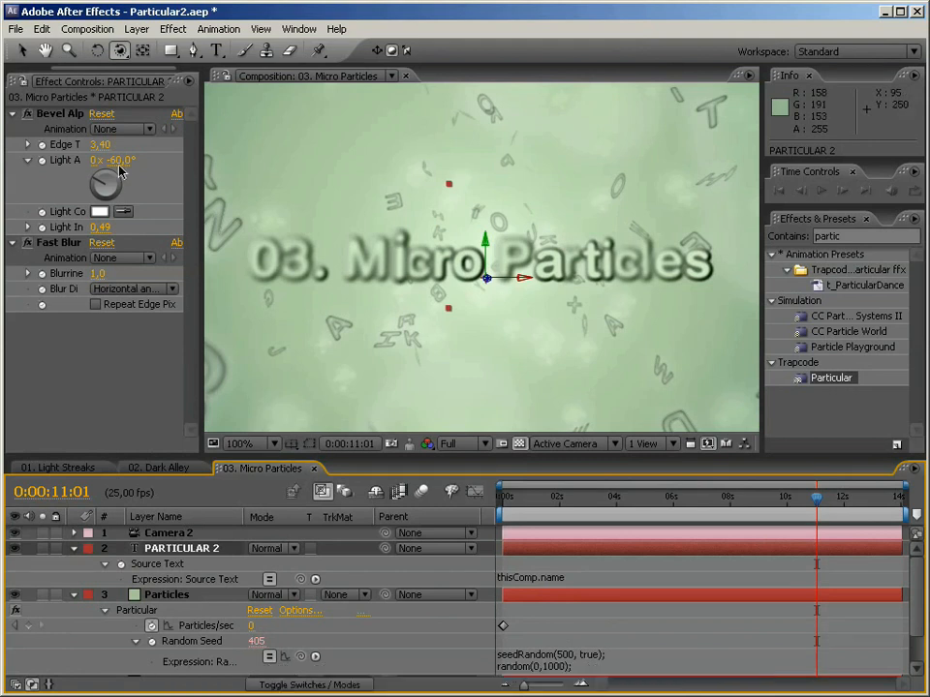
left_click_drag(91, 68, 25, 68)
left_click(29, 82)
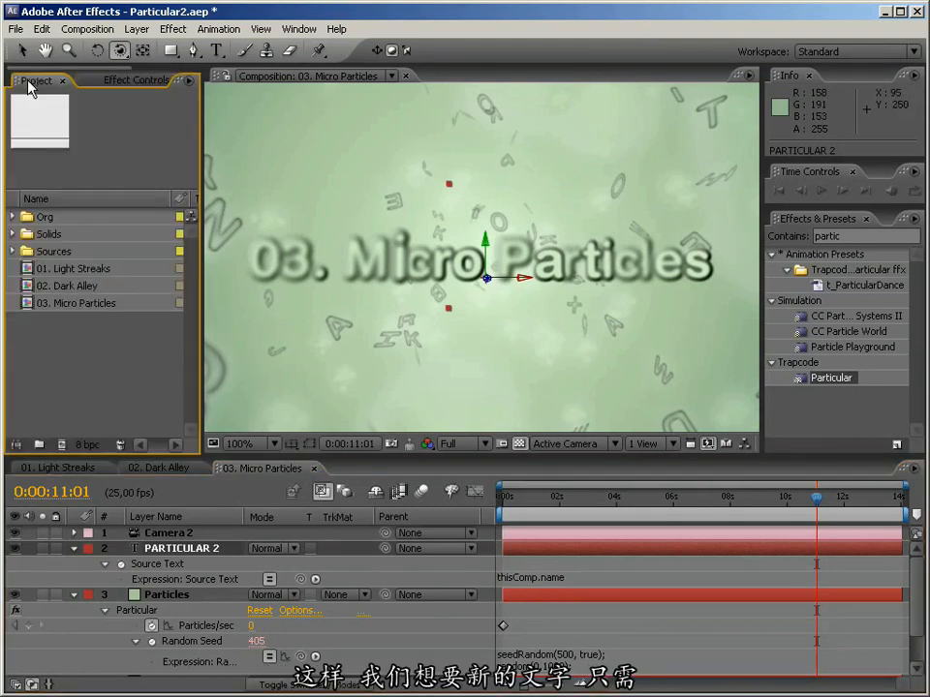
left_click(71, 306)
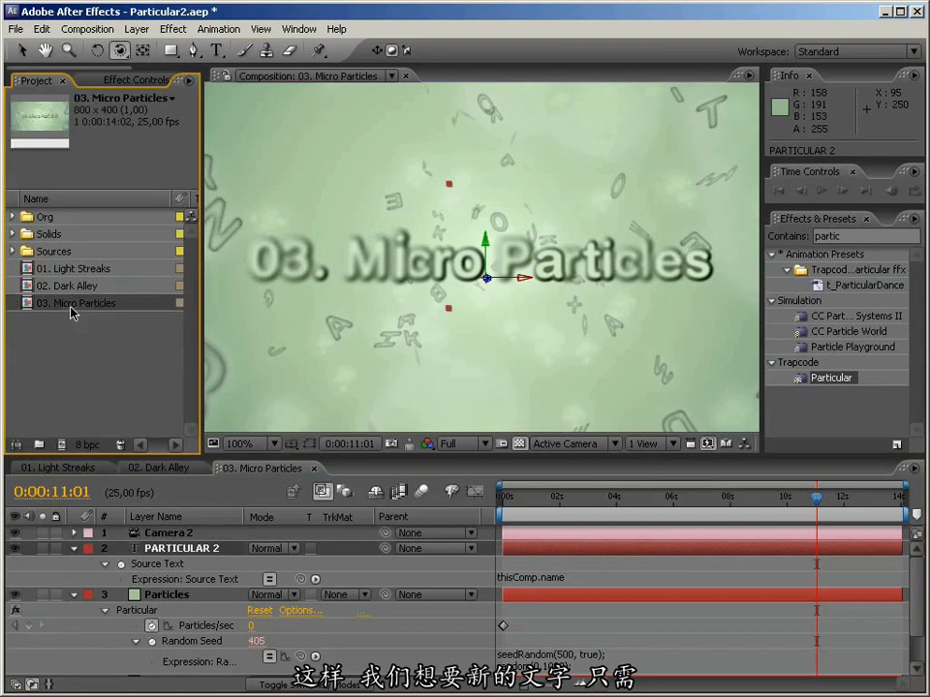
key("ctrl+d")
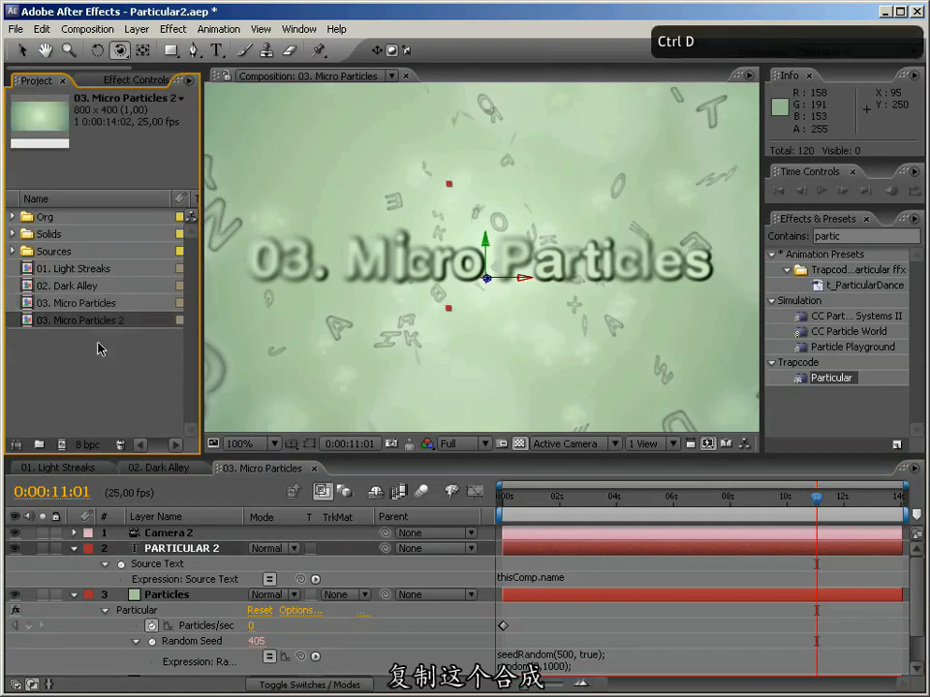
Step: Open the duplicated 03. Micro Particles 2 composition and rename it Trapcode RuleZ!
double_click(85, 326)
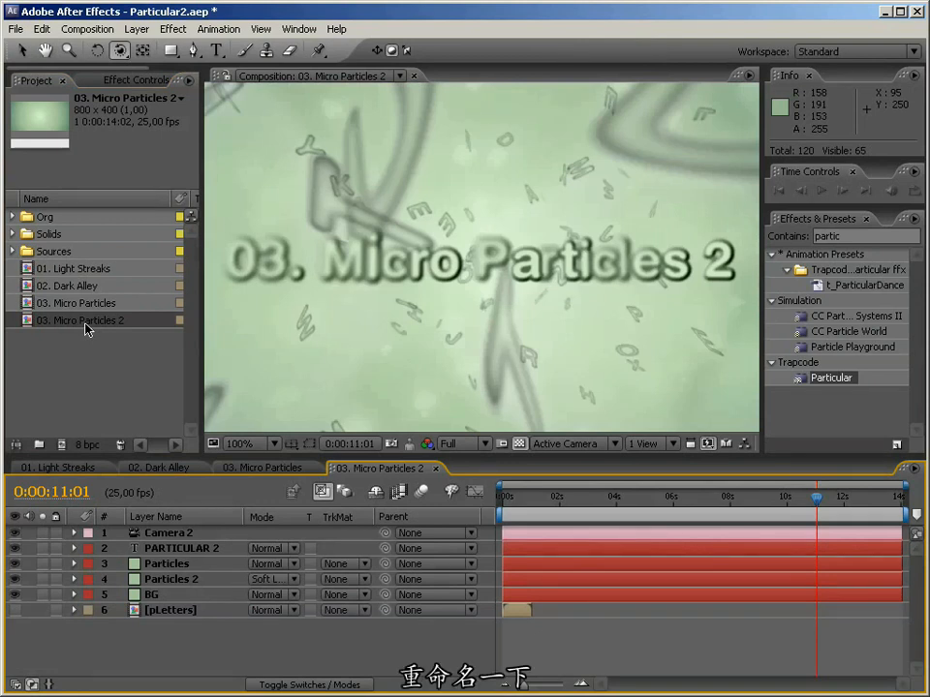
key("Return")
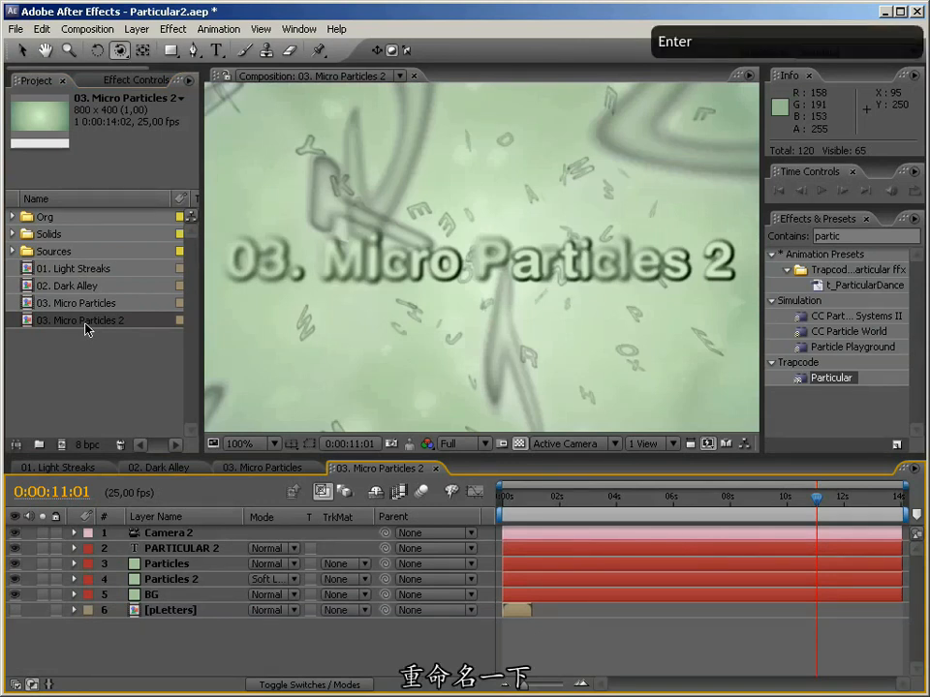
left_click(85, 323)
key("Return")
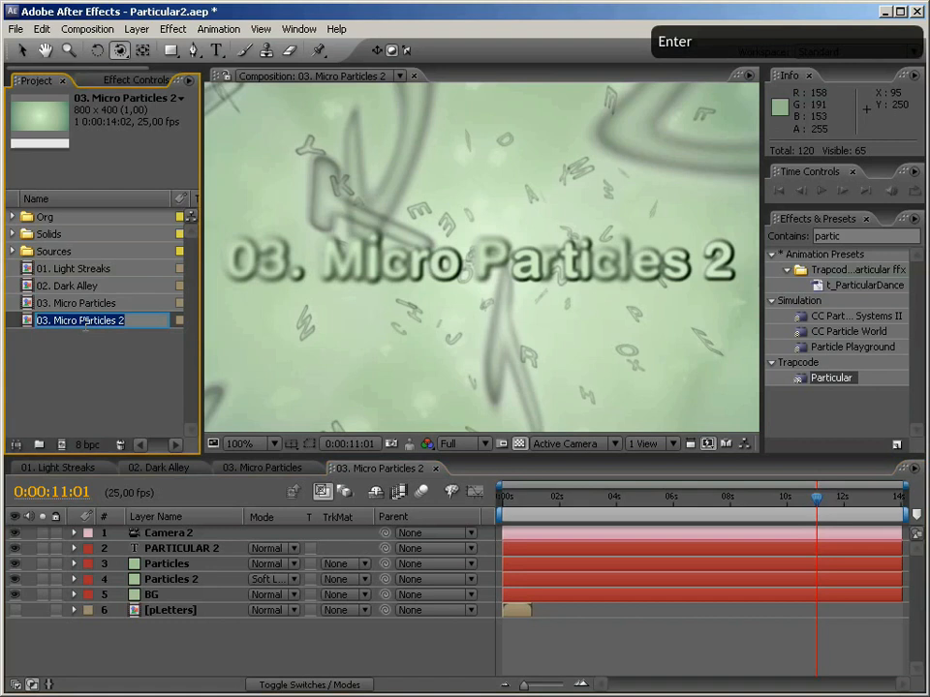
type("Trapcode")
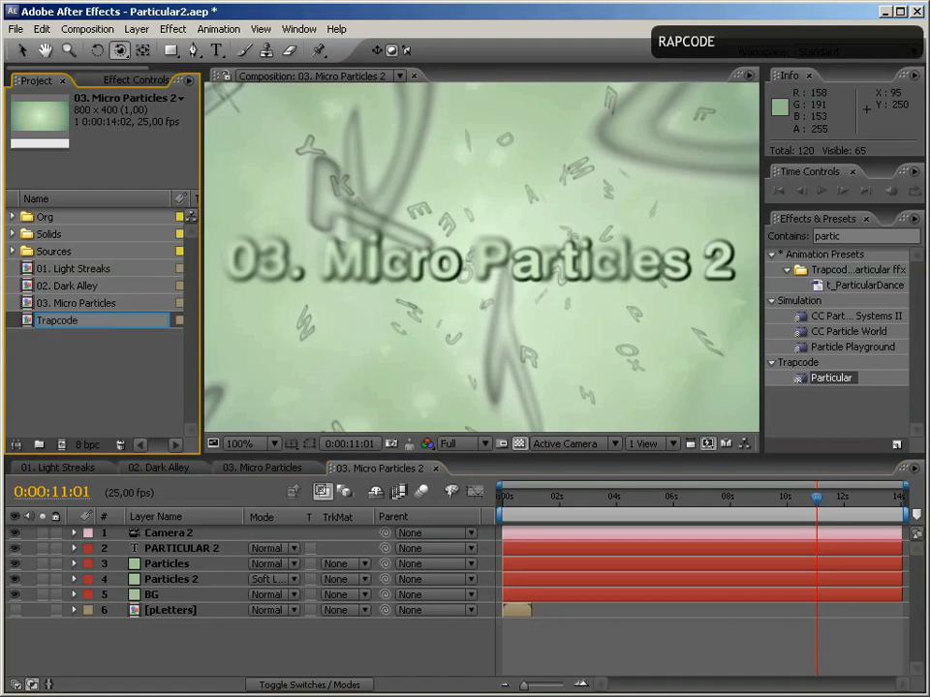
type(" RuleZ!")
key("Return")
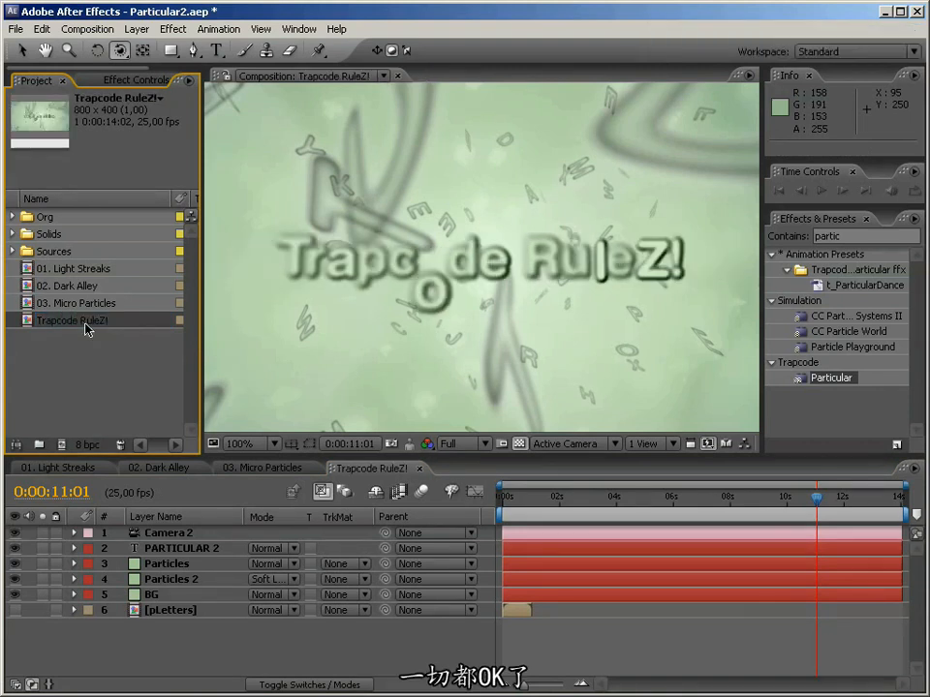
Step: Reveal Camera 2's animated properties and adjust its Position keyframe at 0:00:10:05 to about 363, 222.3, -340.7
left_click(184, 535)
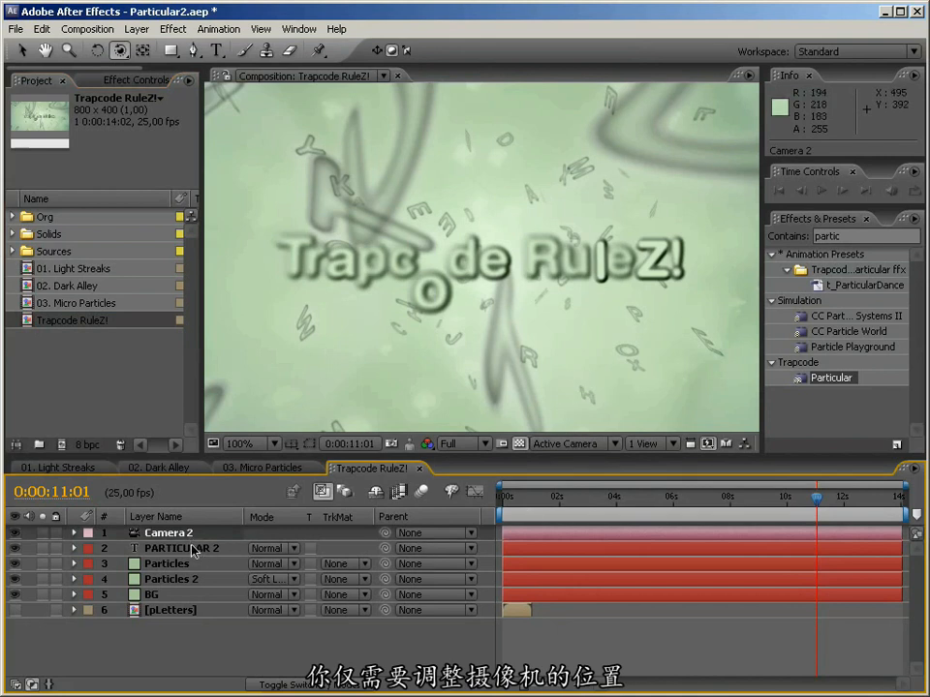
key("u")
key("j")
left_click_drag(469, 313, 468, 312)
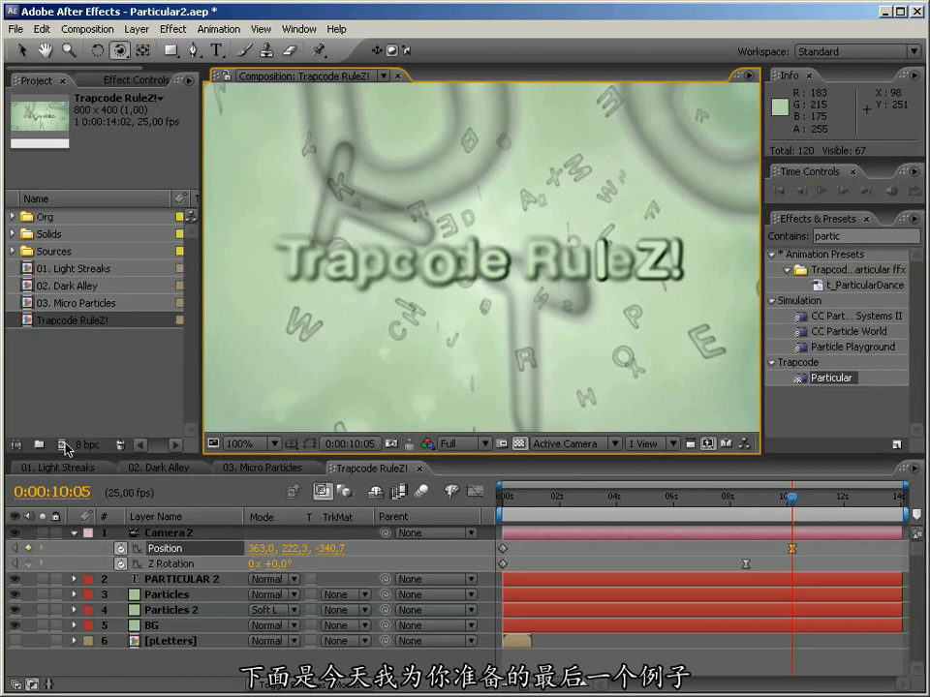
Step: Create a new composition from the abbys.mov footage in Sources, widen the viewer and scrub through the clip, stopping at 0:00:01:12
left_click(12, 252)
left_click_drag(77, 305, 60, 446)
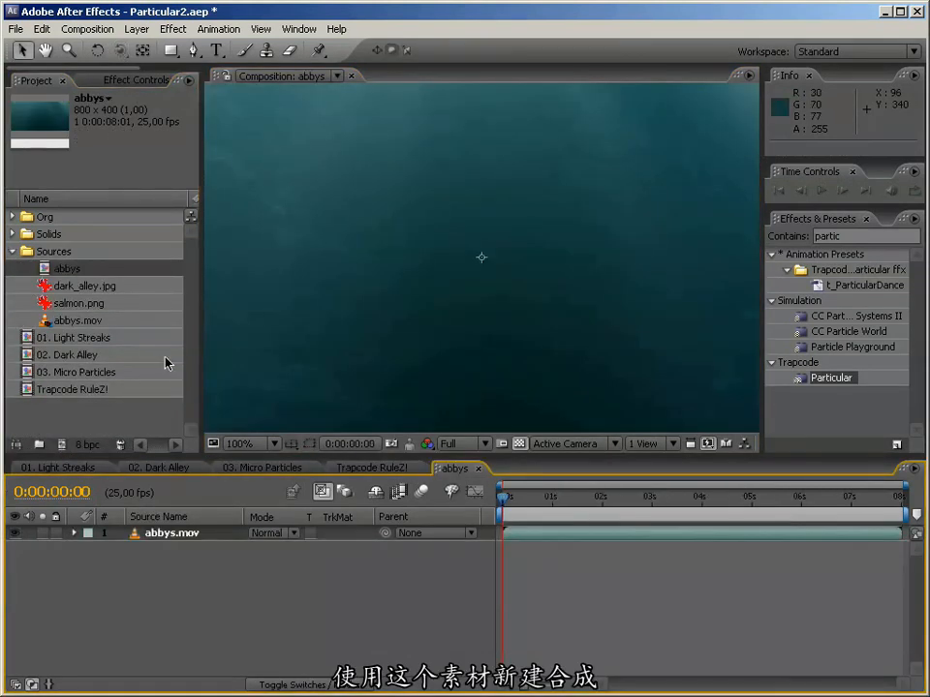
left_click_drag(205, 358, 129, 347)
left_click(552, 499)
left_click_drag(555, 502, 776, 498)
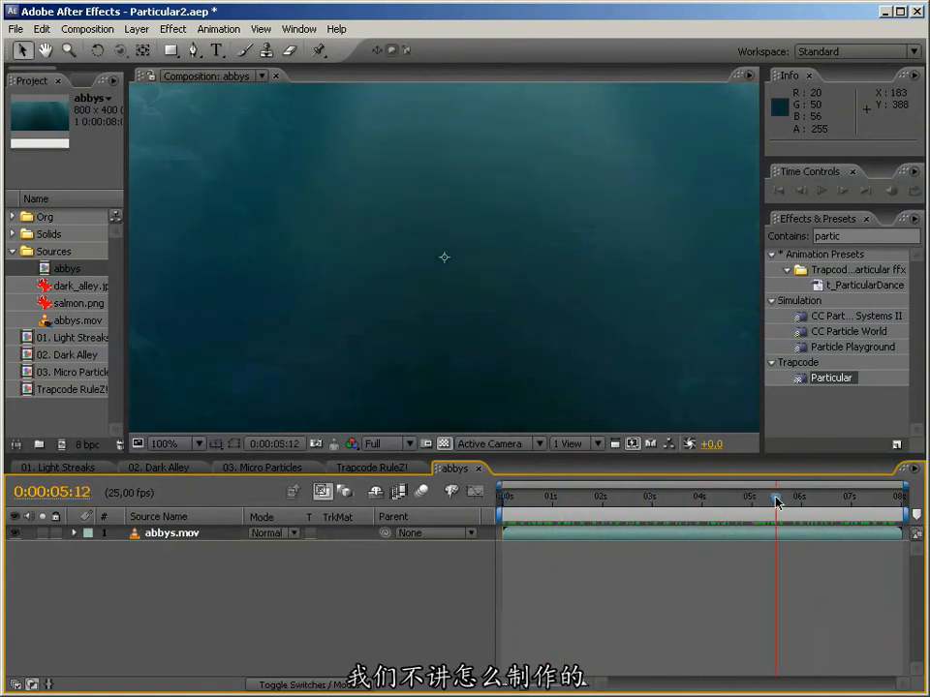
left_click_drag(706, 498, 577, 498)
Step: Add a new solid above abbys.mov, apply Trapcode Particular to it and widen the effect settings area
right_click(275, 591)
mouse_move(297, 597)
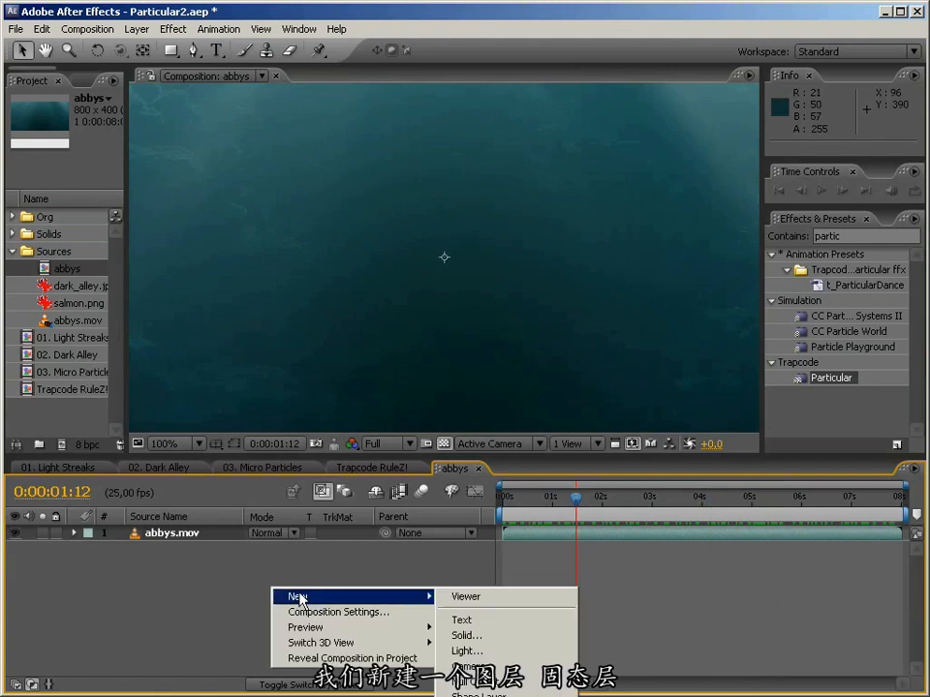
left_click(492, 637)
left_click(494, 410)
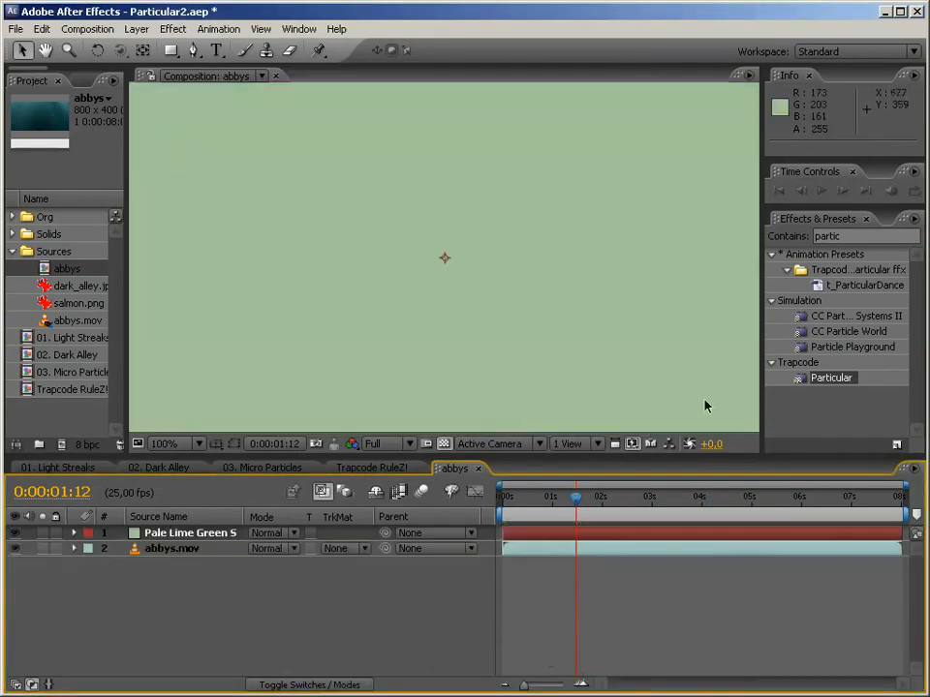
double_click(830, 379)
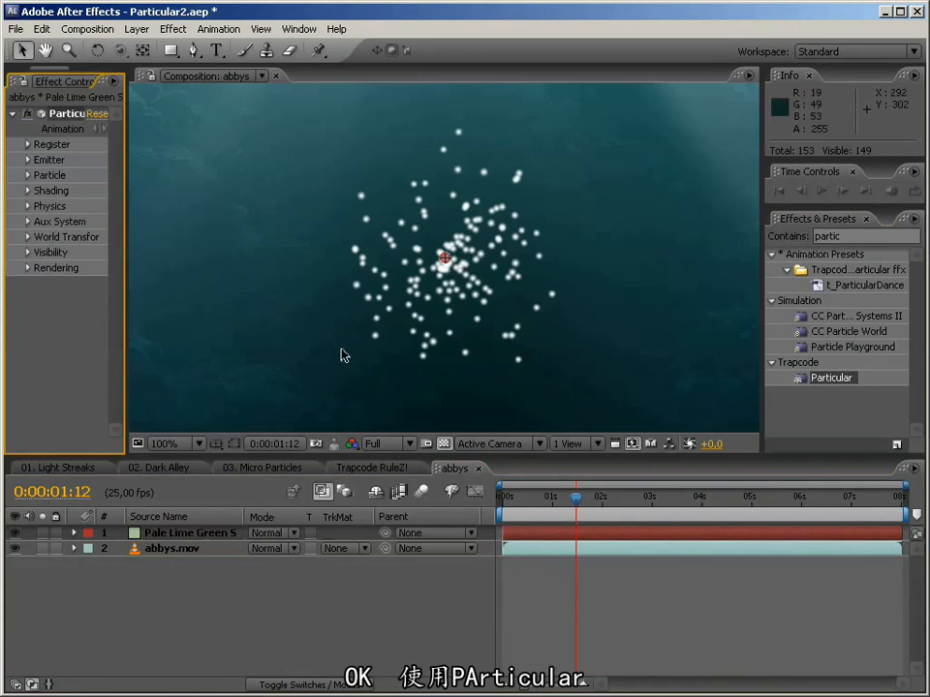
left_click_drag(124, 323, 335, 319)
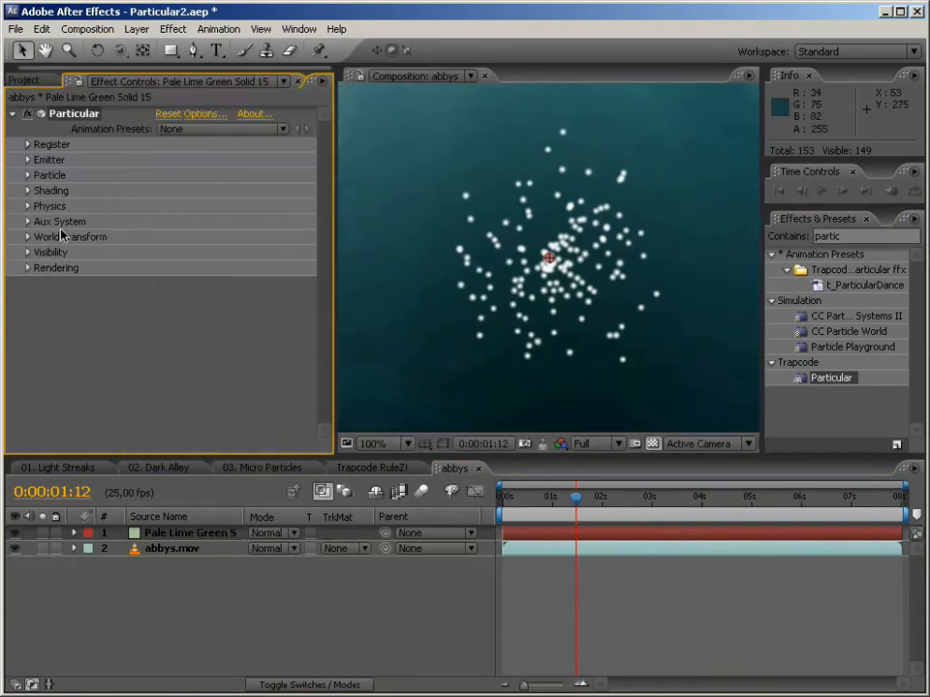
Step: Set the emitter's Velocity, Velocity Random, Velocity Distribution and Velocity from Motion to 0
left_click(28, 160)
left_click(166, 283)
type("0")
key("Tab")
type("0")
key("Tab")
type("0")
key("Tab")
type("0")
key("Tab")
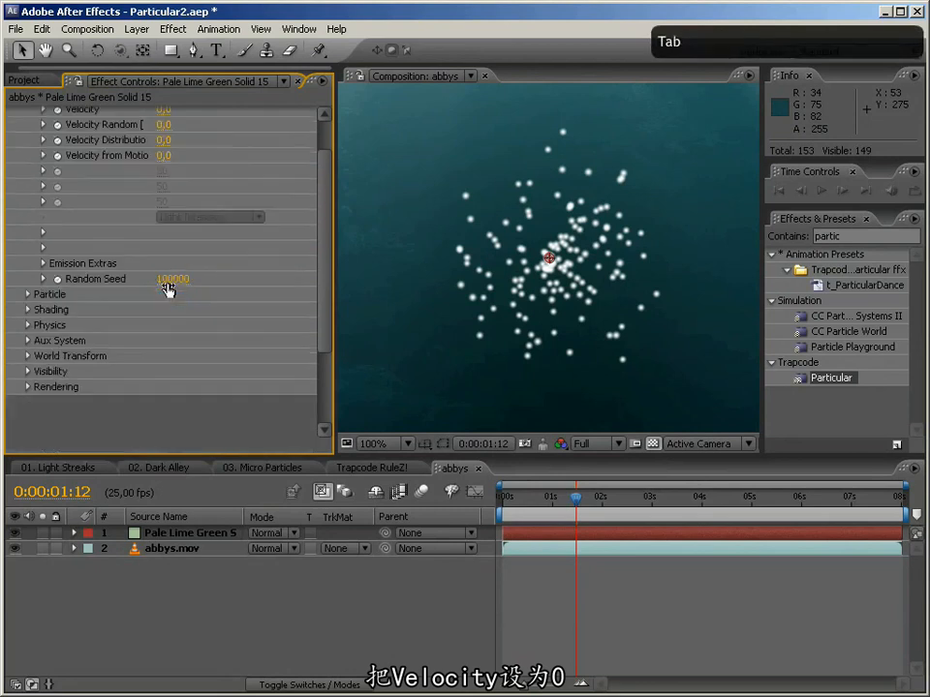
key("Return")
Step: Change the Emitter Type to Sphere and set Emitter Size X, Y and Z to 300 each
left_click_drag(326, 298, 323, 176)
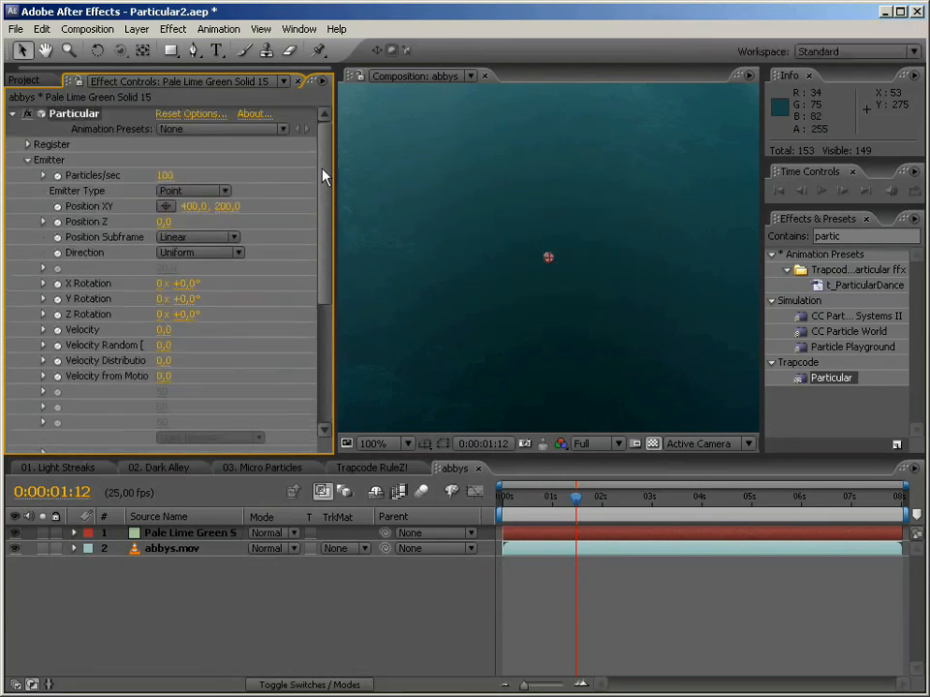
left_click(194, 191)
left_click(191, 225)
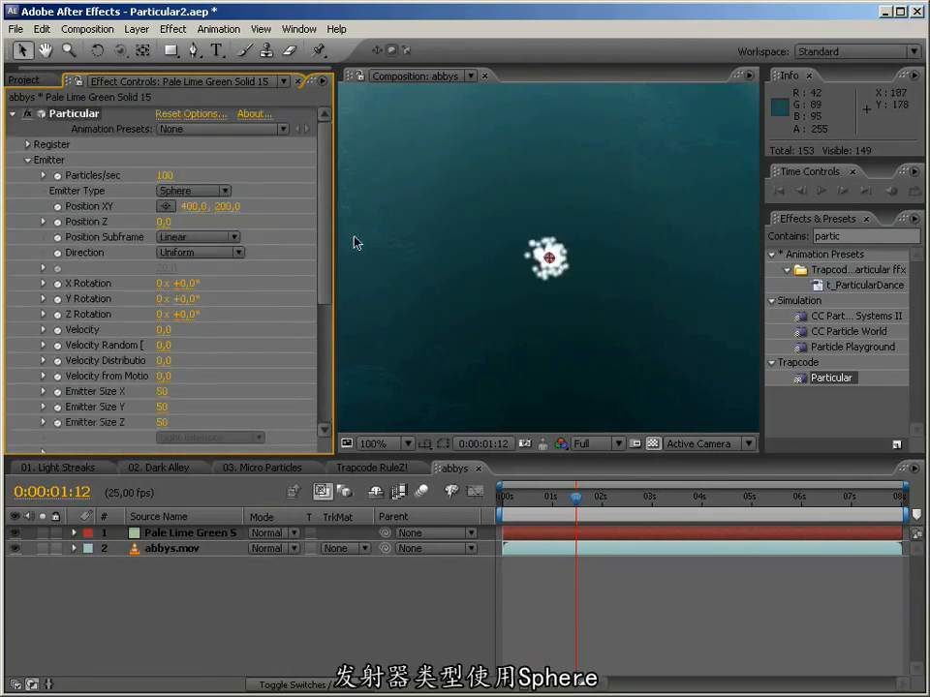
scroll(169, 324, "down", 3)
left_click(161, 333)
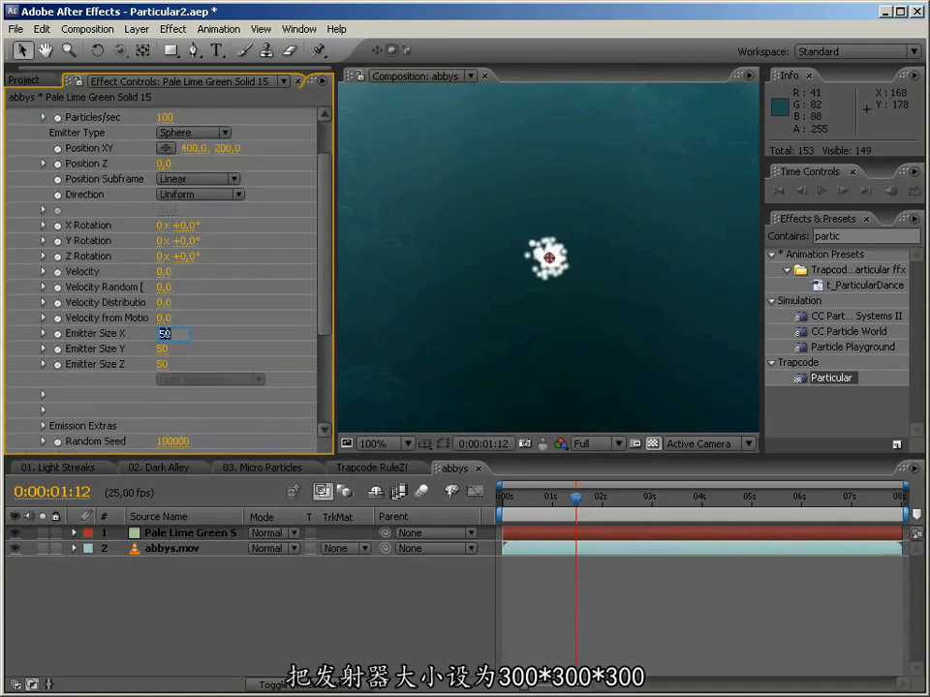
type("300")
key("Tab")
type("300")
key("Tab")
type("300")
key("Return")
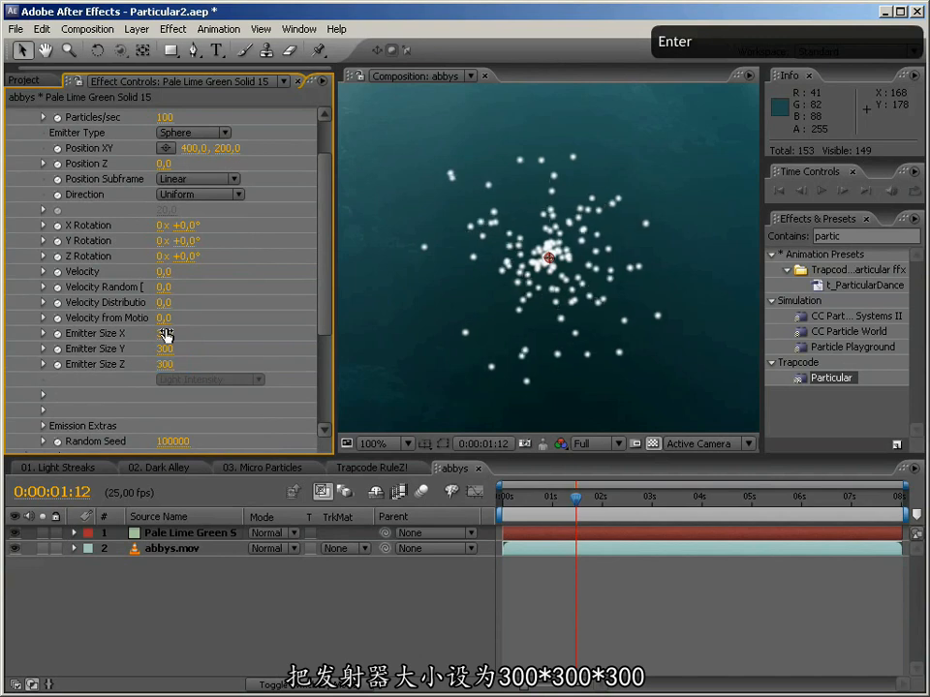
Step: Keyframe Particles/sec at 600 on the first frame and at 0 on frame 0:00:00:01
left_click_drag(568, 499, 459, 500)
left_click(166, 117)
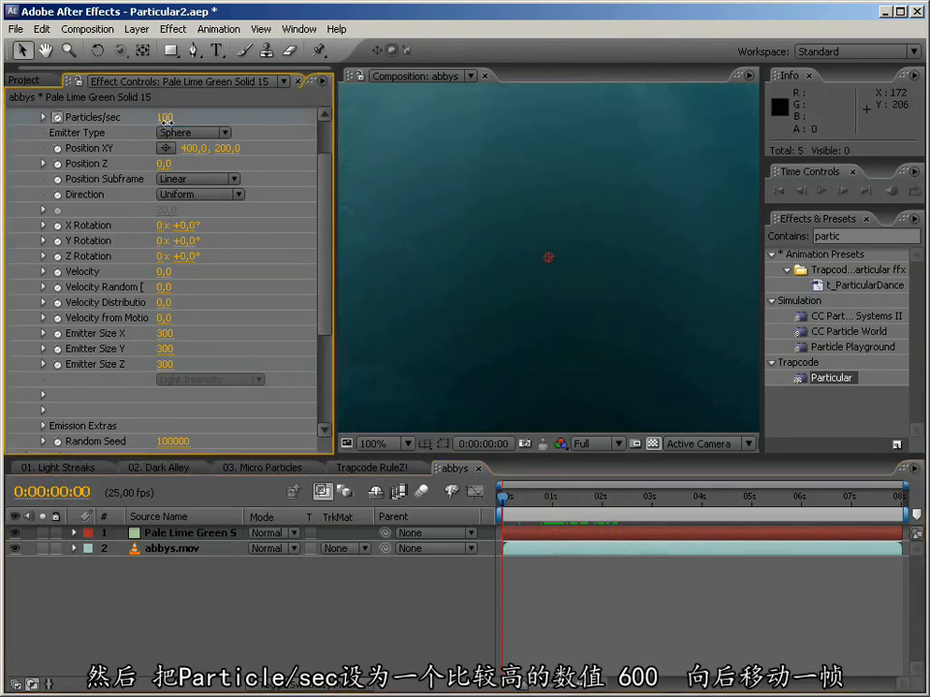
type("600")
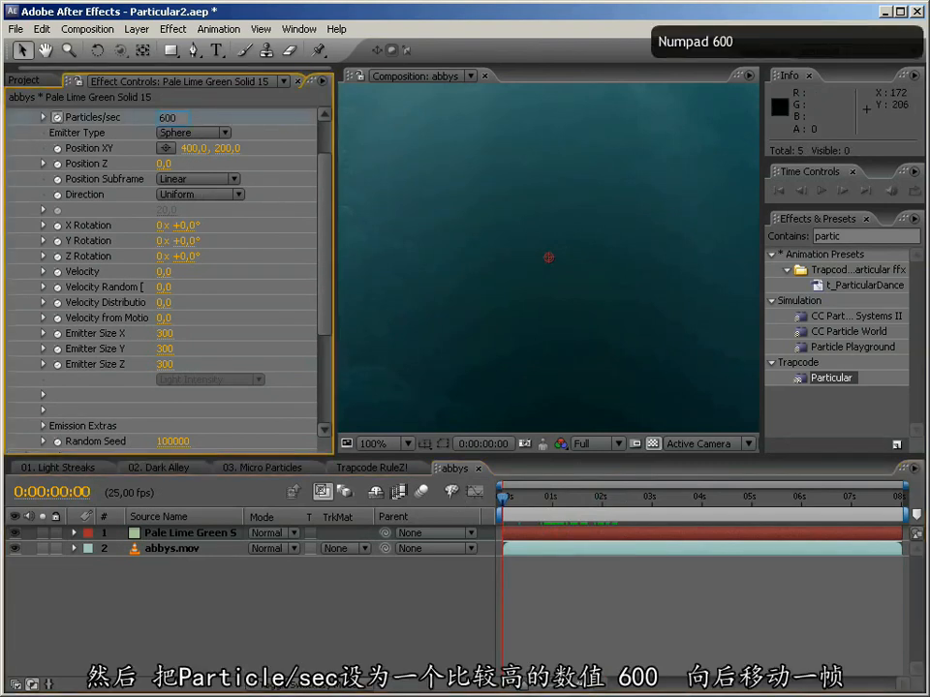
key("Return")
key("Page_Down")
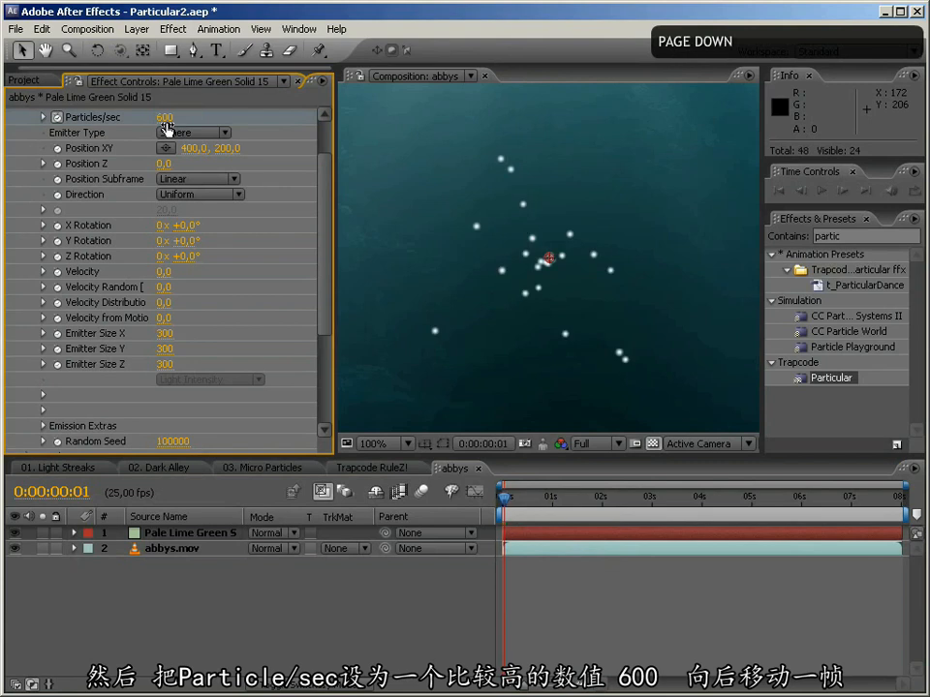
left_click(166, 121)
type("0")
key("Return")
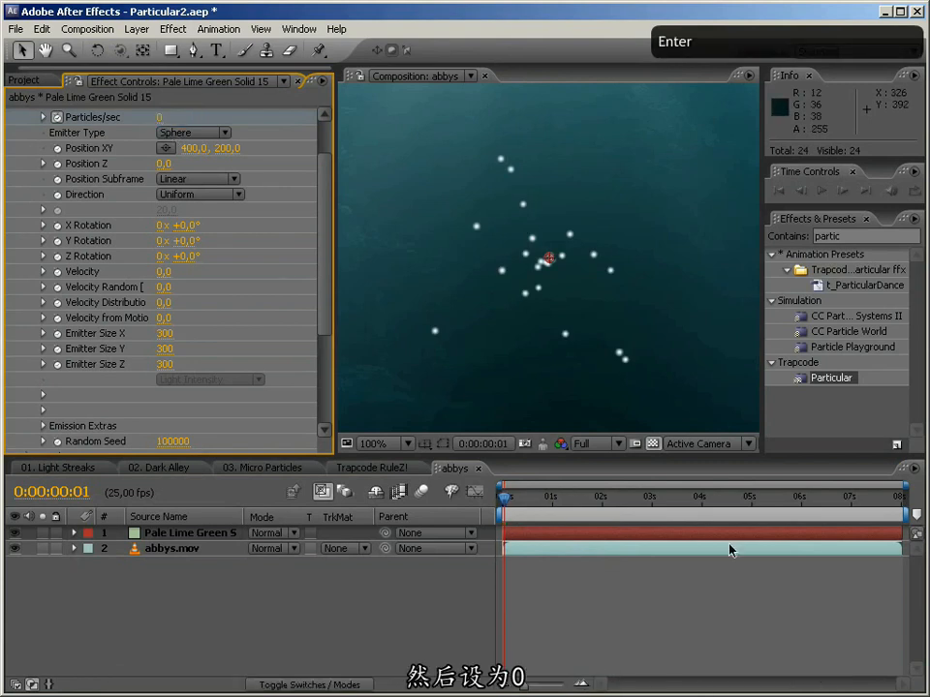
Step: Scrub the animation to 0:00:02:02 and set the particles' Life to 10 seconds
left_click_drag(514, 496, 606, 497)
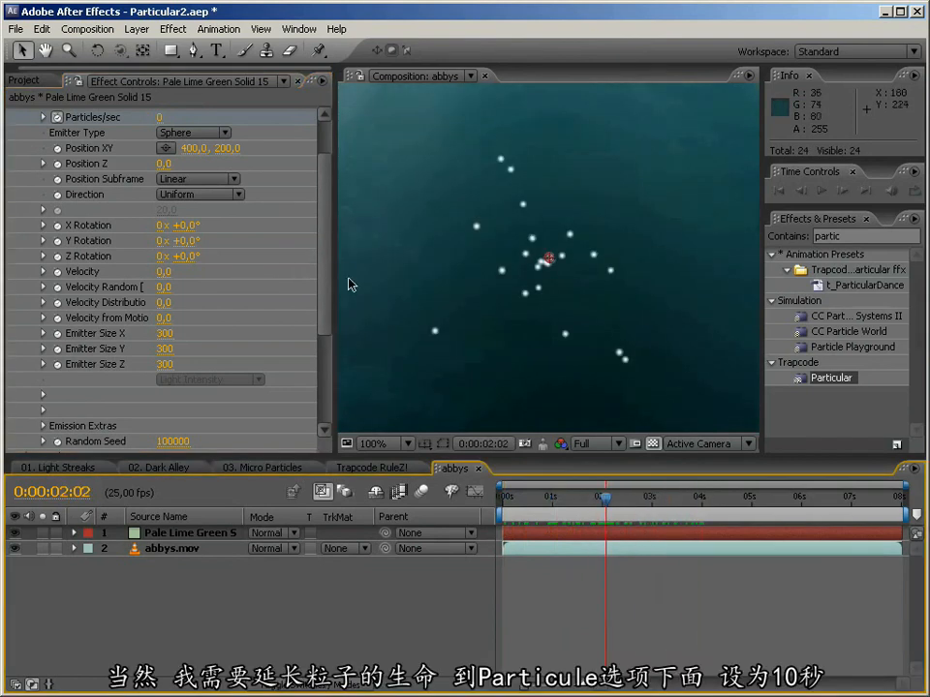
scroll(323, 306, "down", 1)
scroll(323, 306, "down", 3)
left_click(27, 295)
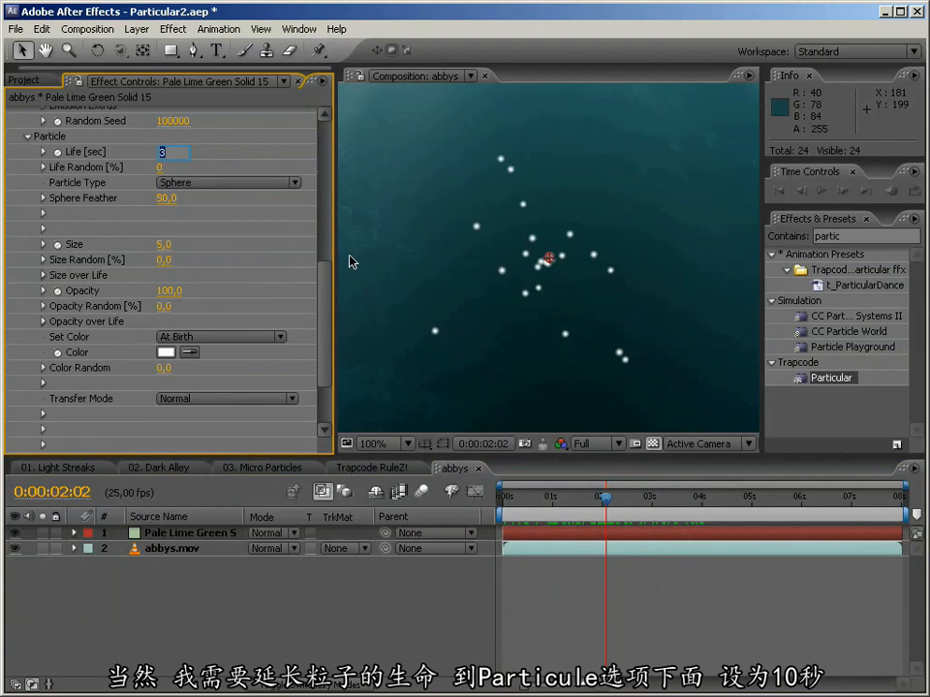
type("10")
key("Return")
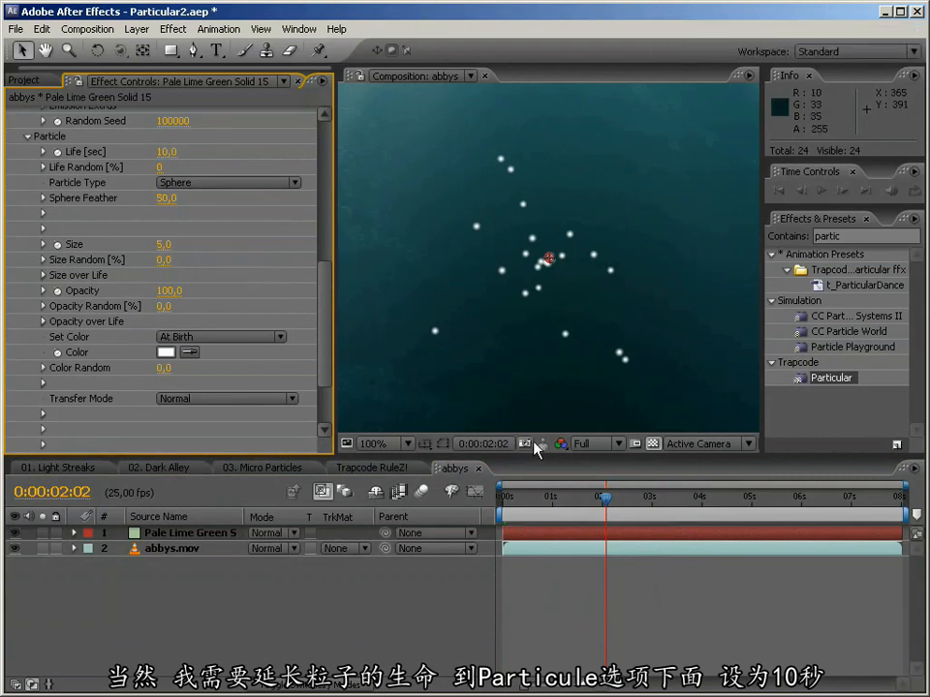
Step: Set the Particles/sec keyframe on the first frame to 700
mouse_move(604, 504)
left_mouse_down()
mouse_move(638, 503)
mouse_move(548, 502)
mouse_move(594, 502)
left_mouse_up()
scroll(325, 320, "up", 10)
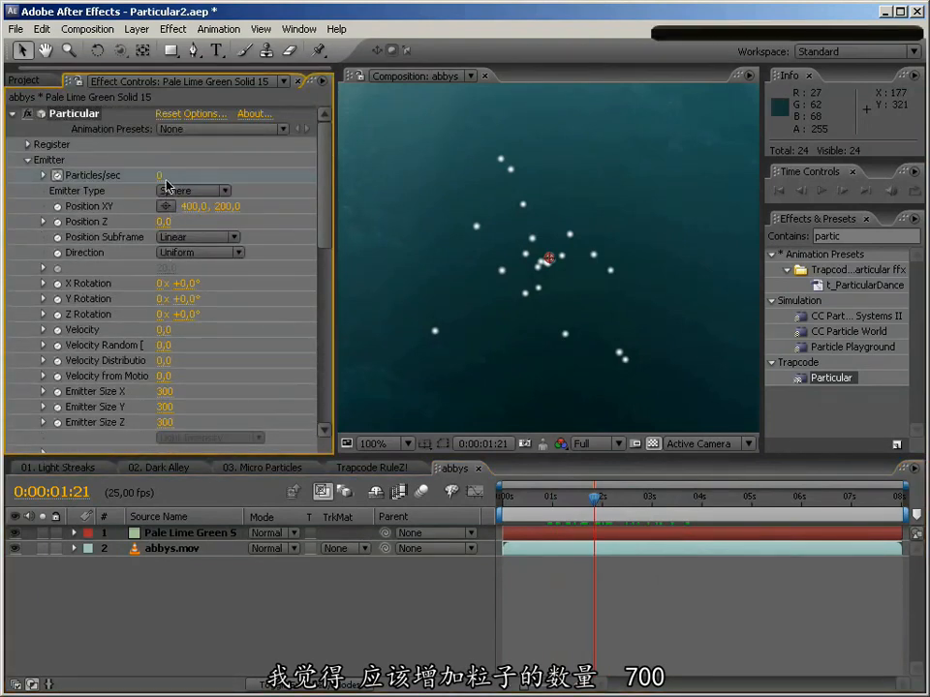
key("Home")
type("700")
key("Return")
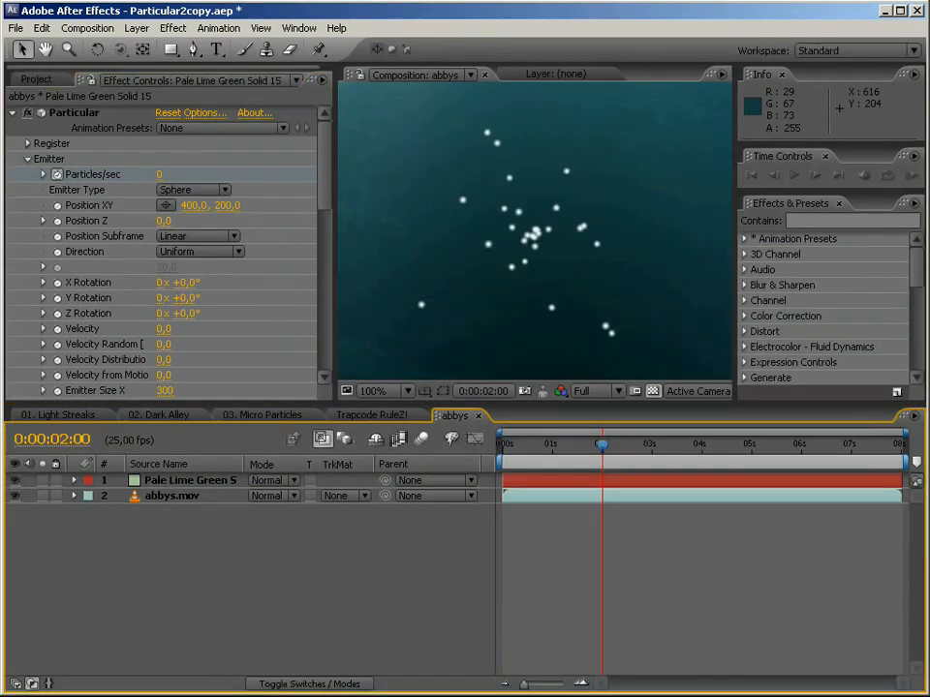
Step: Rename the abbys composition as 04. Salmon
left_click(37, 79)
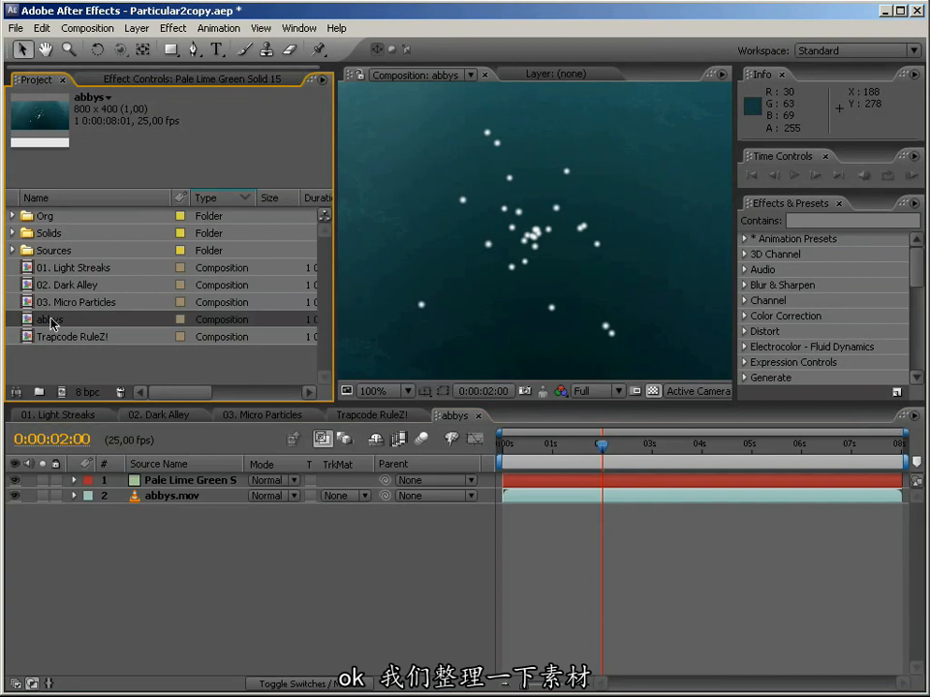
key("Return")
type("04.")
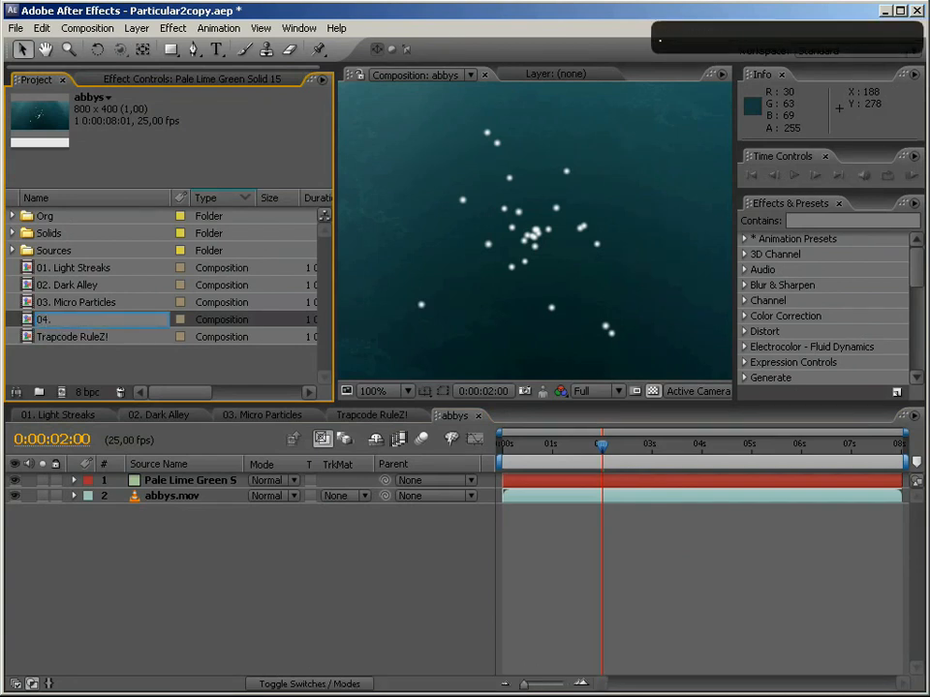
type(" Salmon")
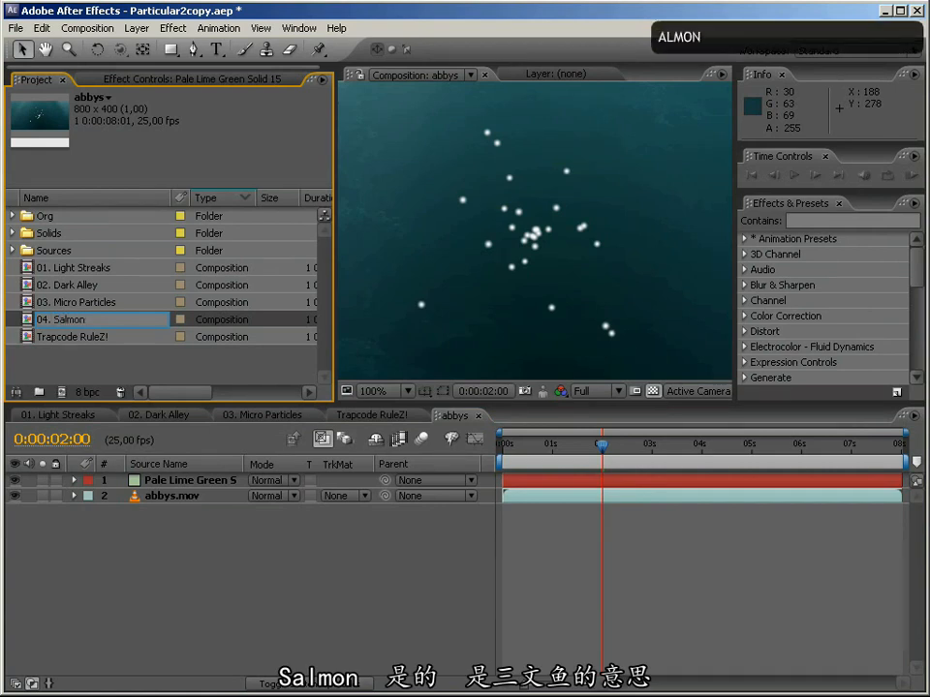
left_click(54, 325)
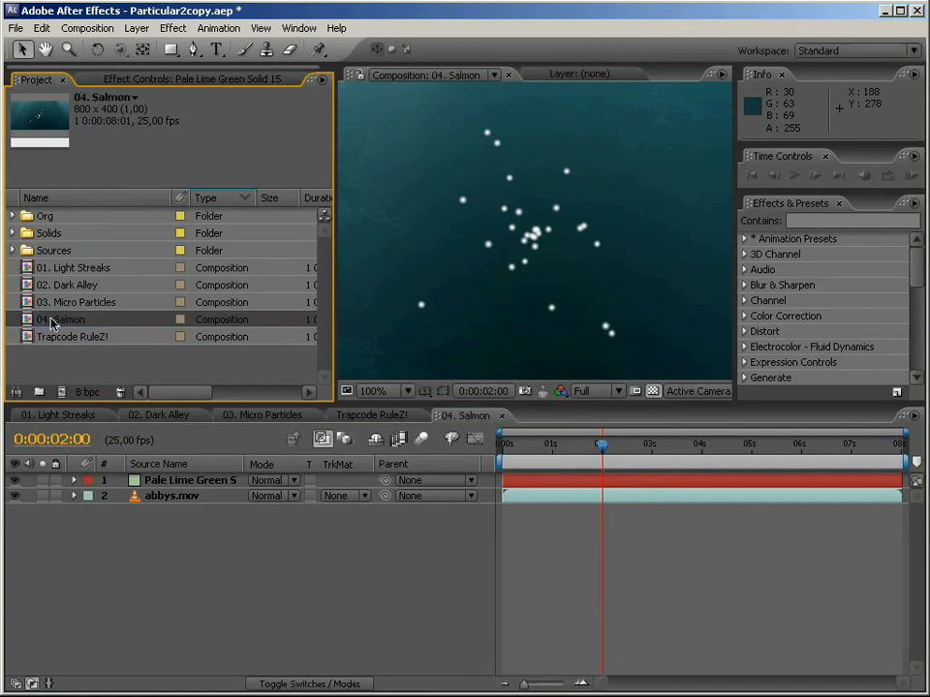
Step: Scrub the 04. Salmon animation to 0:00:03:20 and save the project
left_click(160, 78)
left_click_drag(602, 451, 692, 456)
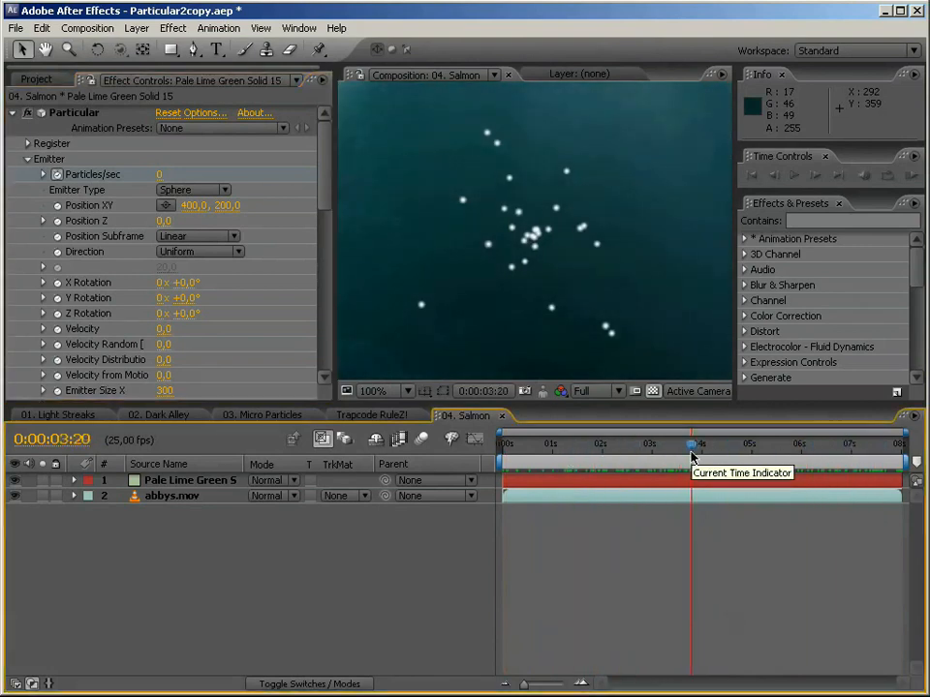
key("ctrl+s")
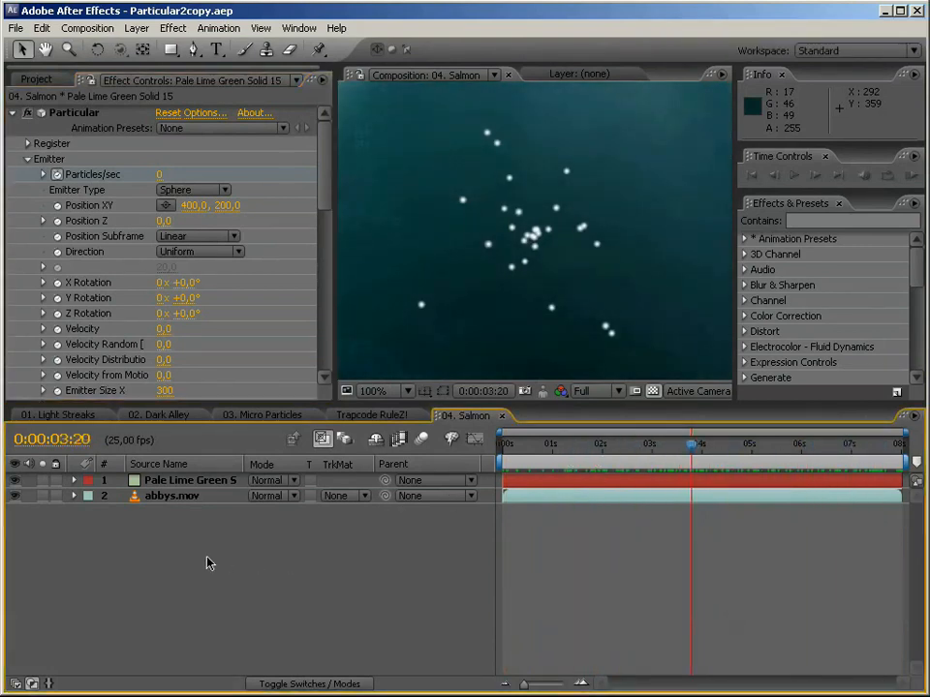
Step: Add a Point light named Motion Path 1 with 100% intensity to the 04. Salmon composition
right_click(193, 550)
mouse_move(253, 550)
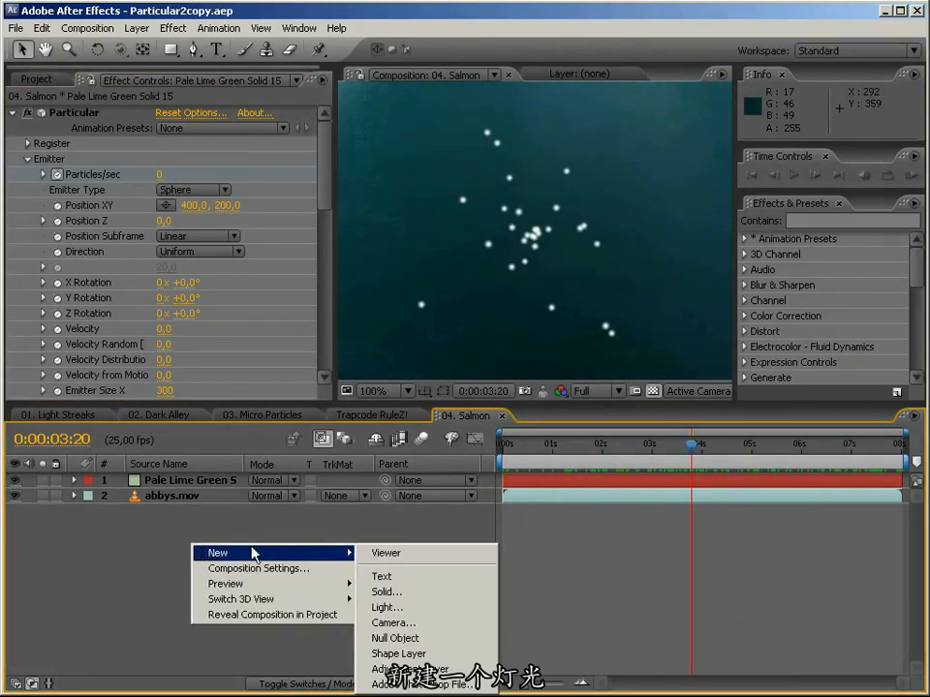
left_click(419, 609)
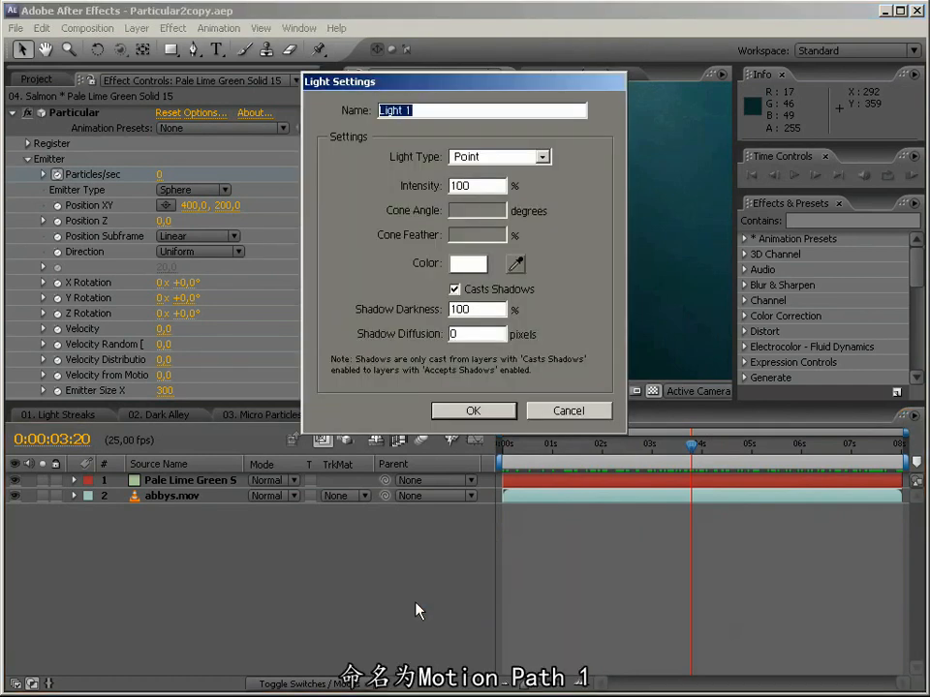
type("Motion Path 1")
key("Return")
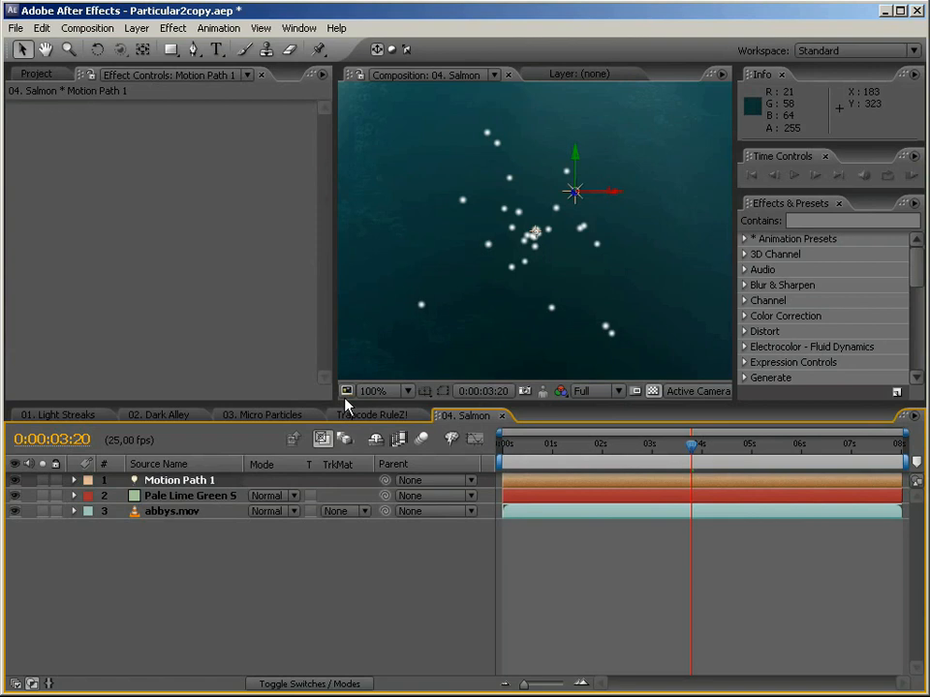
Step: Enlarge the composition view and set the Motion Path 1 light's Position to 400, 200, 0
left_click_drag(332, 404, 331, 495)
left_click_drag(336, 442, 46, 426)
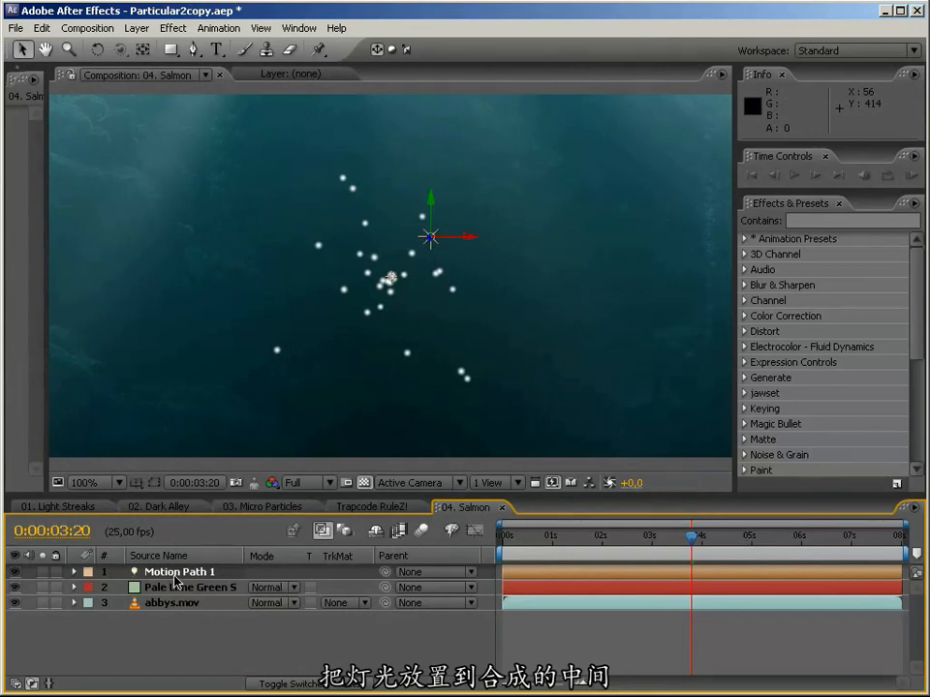
key("p")
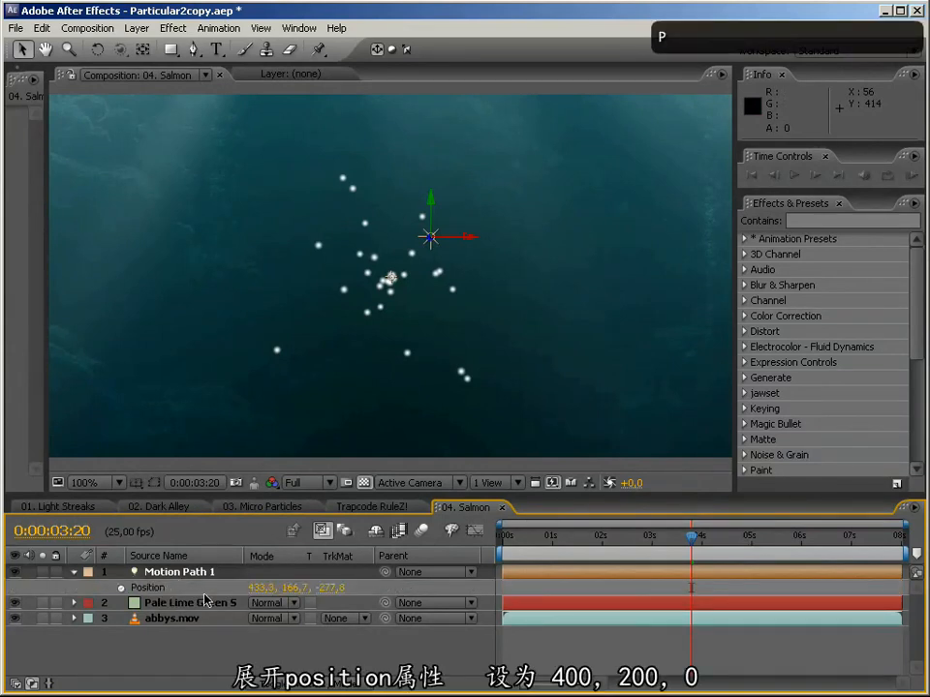
left_click(263, 588)
type("400")
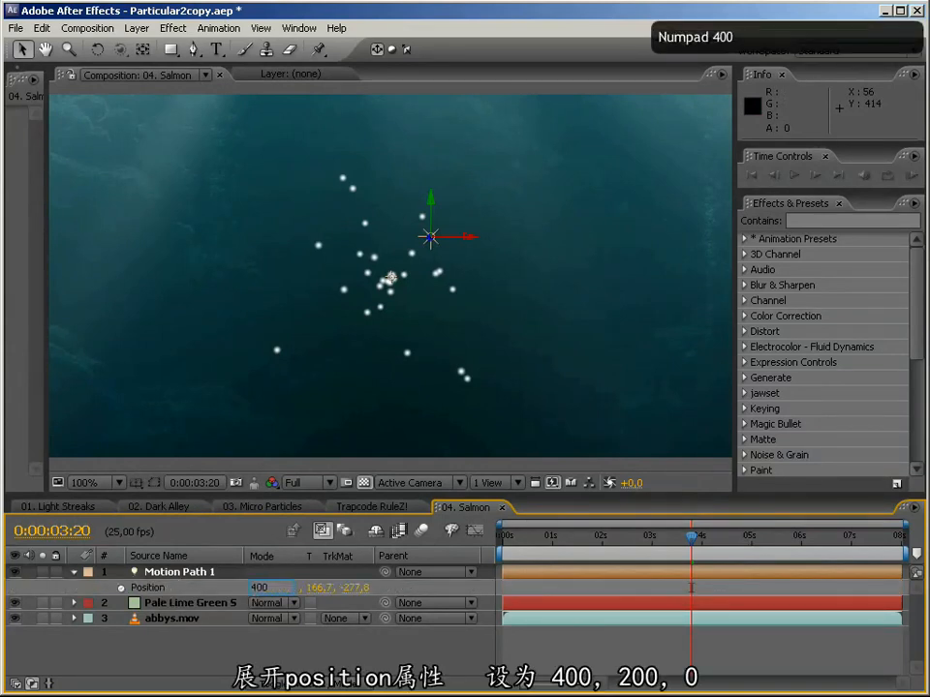
key("Tab")
type("200")
key("Return")
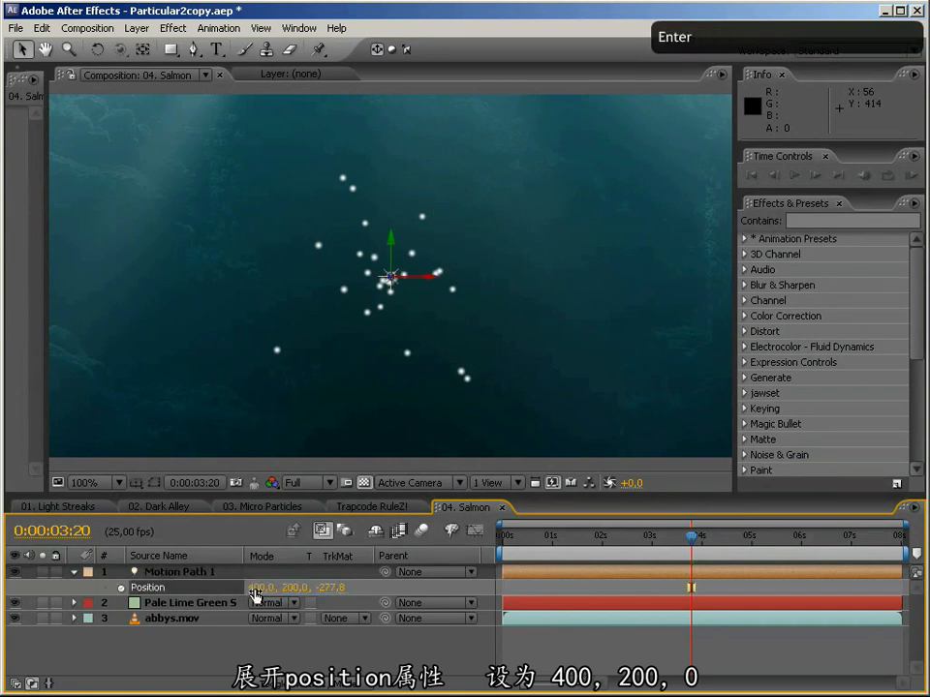
left_click(334, 589)
type("0")
key("Return")
left_click(76, 573)
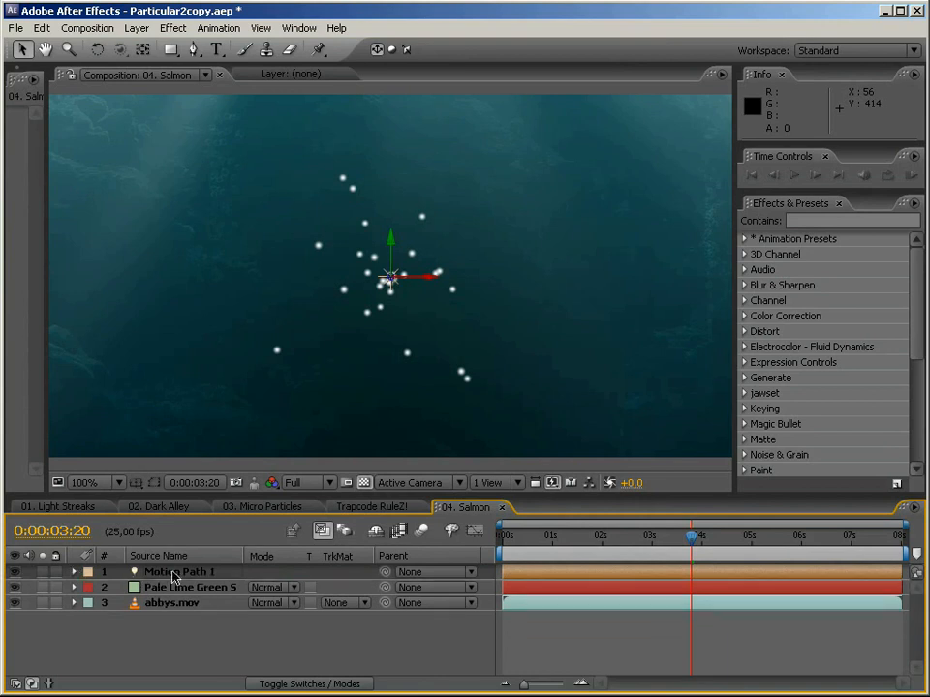
Step: Apply the expression wiggle(1,300) to the Motion Path 1 light's Position and scrub back to 0:00:00:01
key("p")
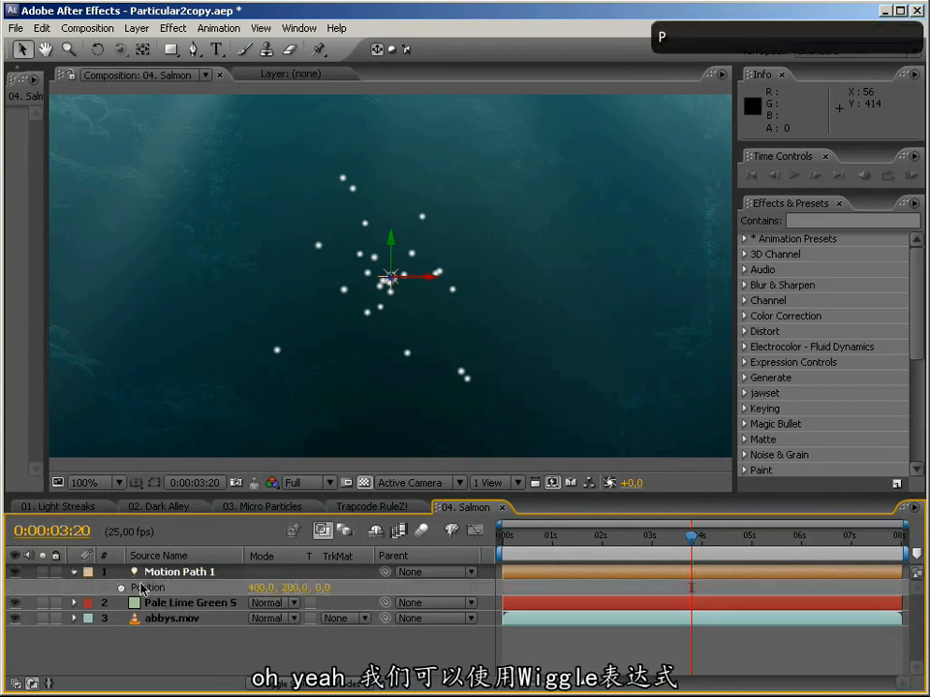
left_click(121, 587, "alt")
type("wiggle(")
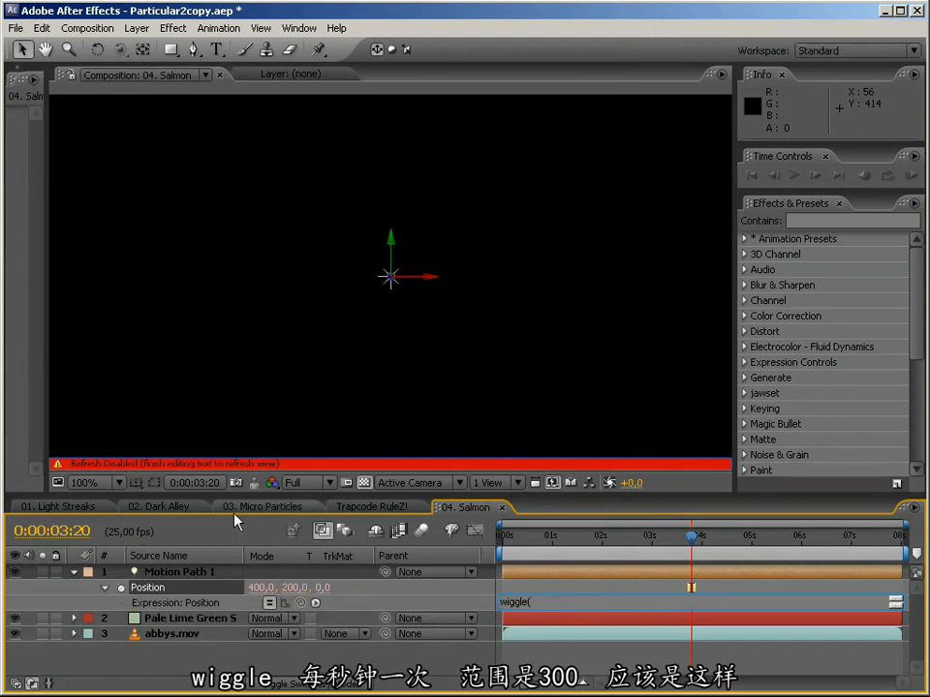
type("1,")
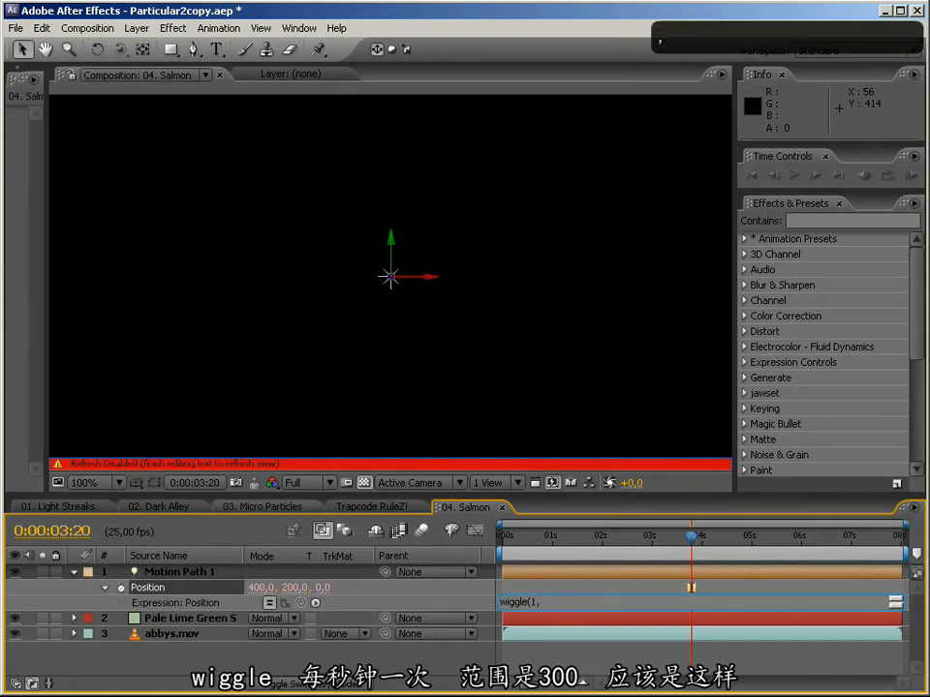
type("300")
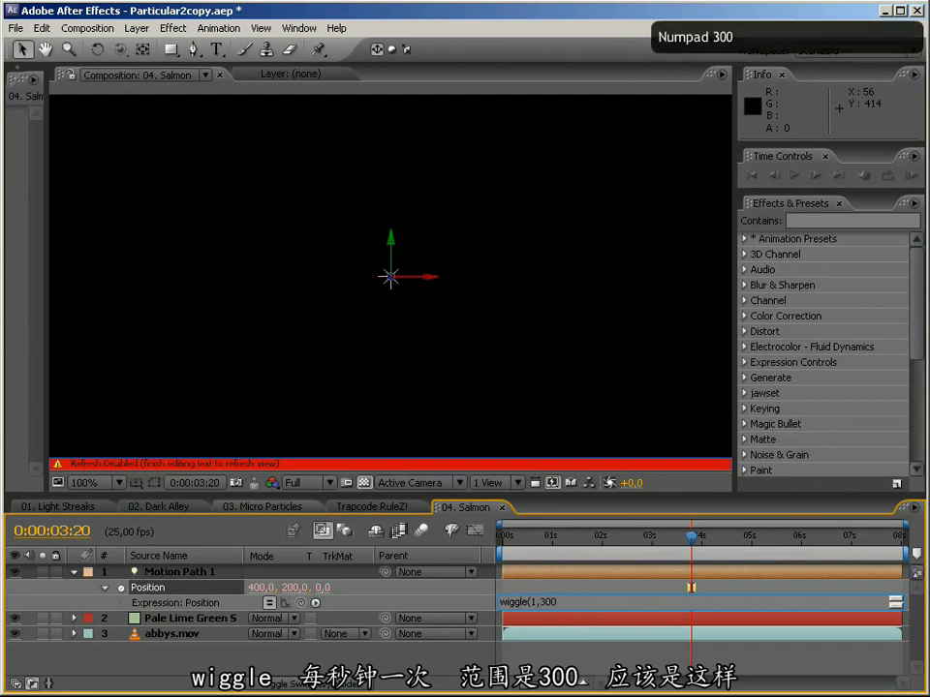
type(")")
key("Return")
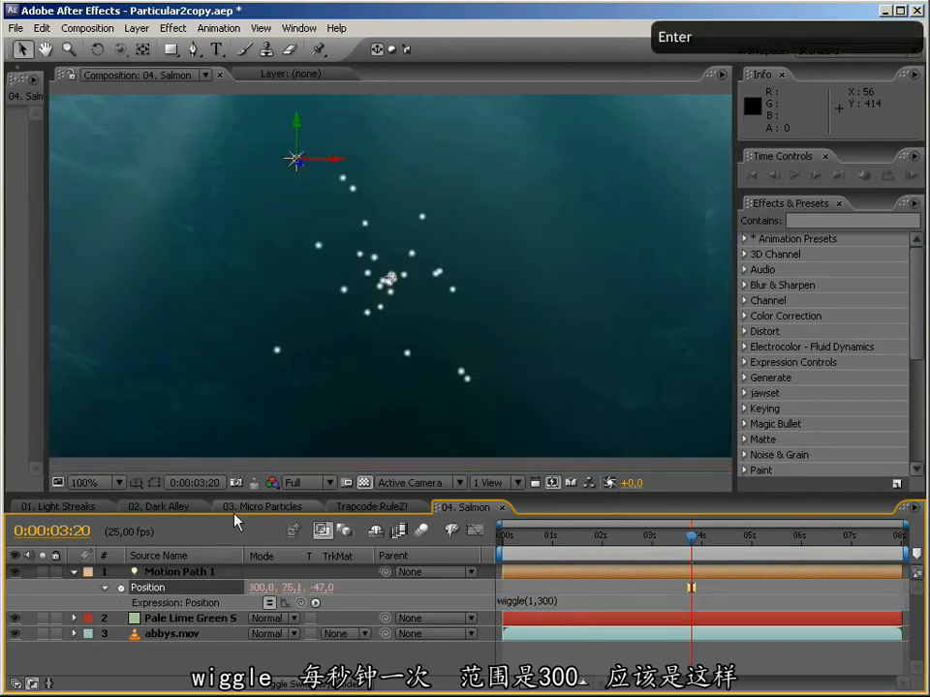
left_click_drag(600, 535, 504, 535)
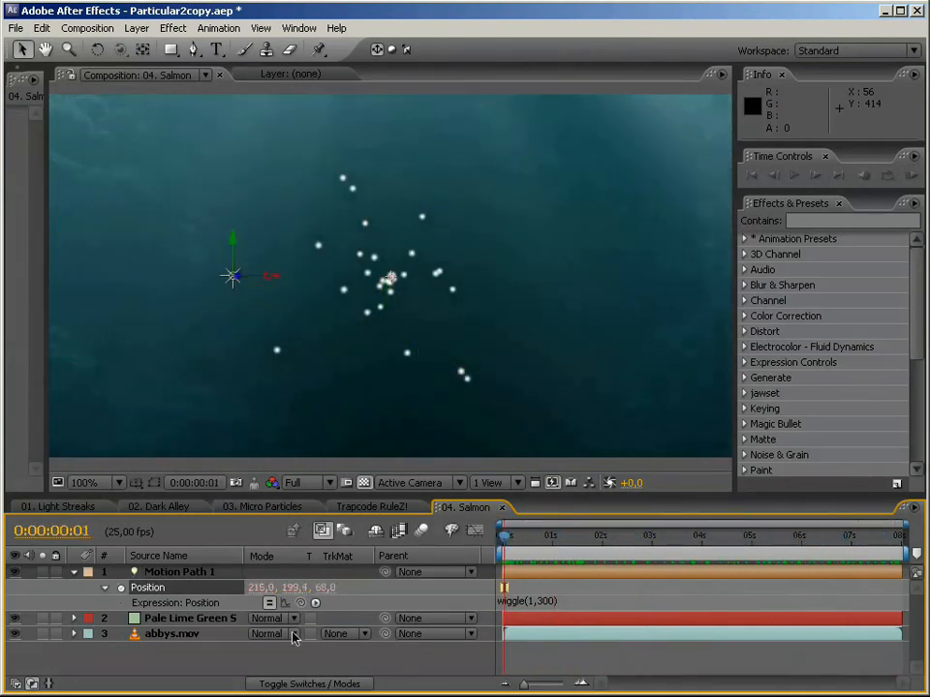
Step: Rename the Pale Lime Green Solid layer as Particles and collapse the light's properties
left_click(167, 619)
key("Return")
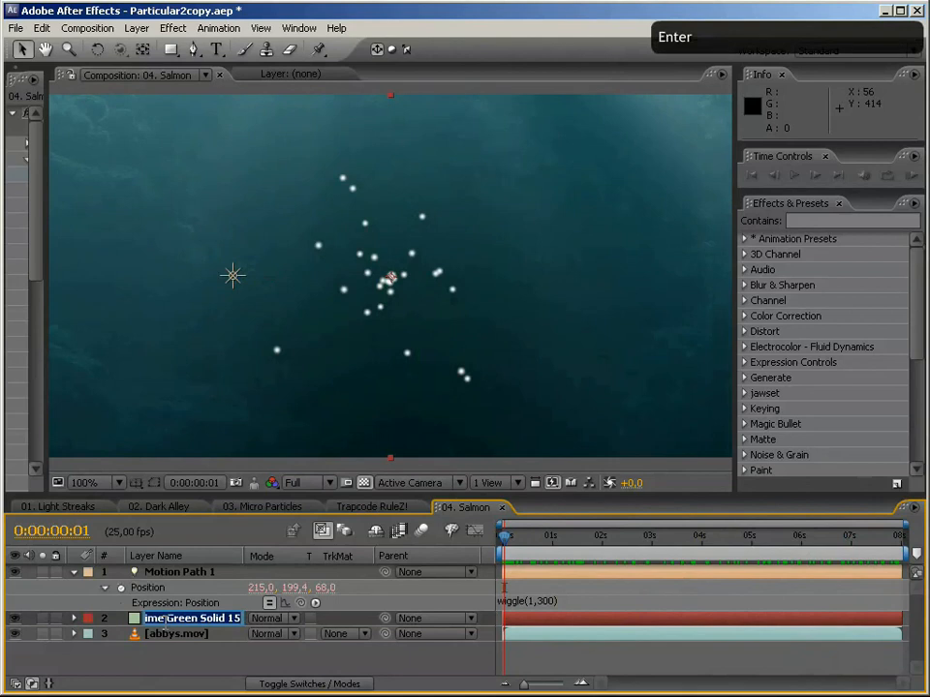
type("Parti")
key("BackSpace")
type("cles")
key("Return")
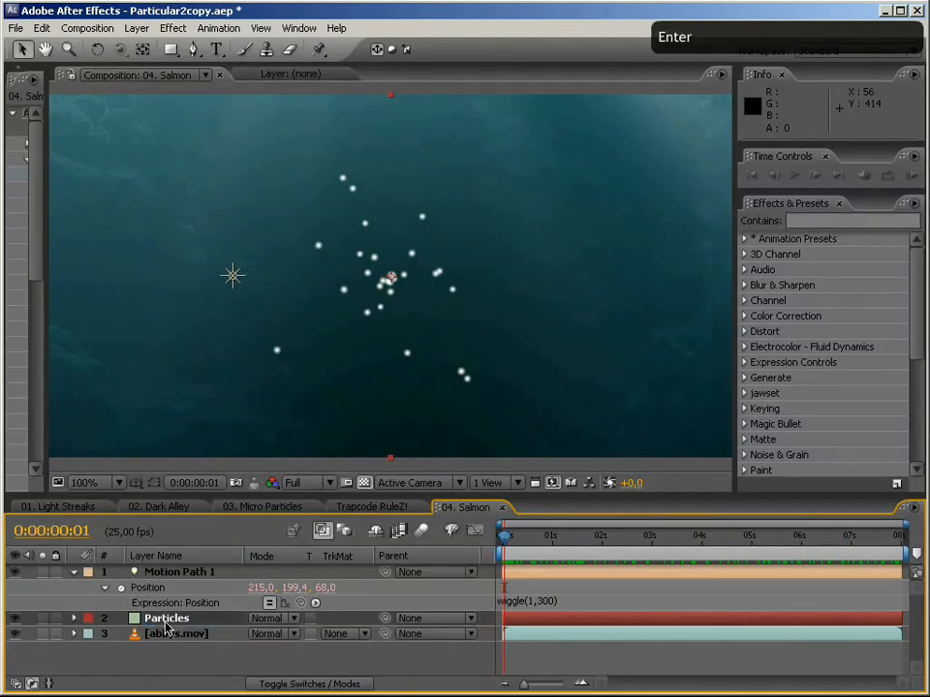
left_click(73, 571)
Step: Set Motion Path to 1 in the Particles layer's Air physics and scrub back to the first frame
left_click_drag(43, 418, 356, 405)
scroll(341, 416, "down", 6)
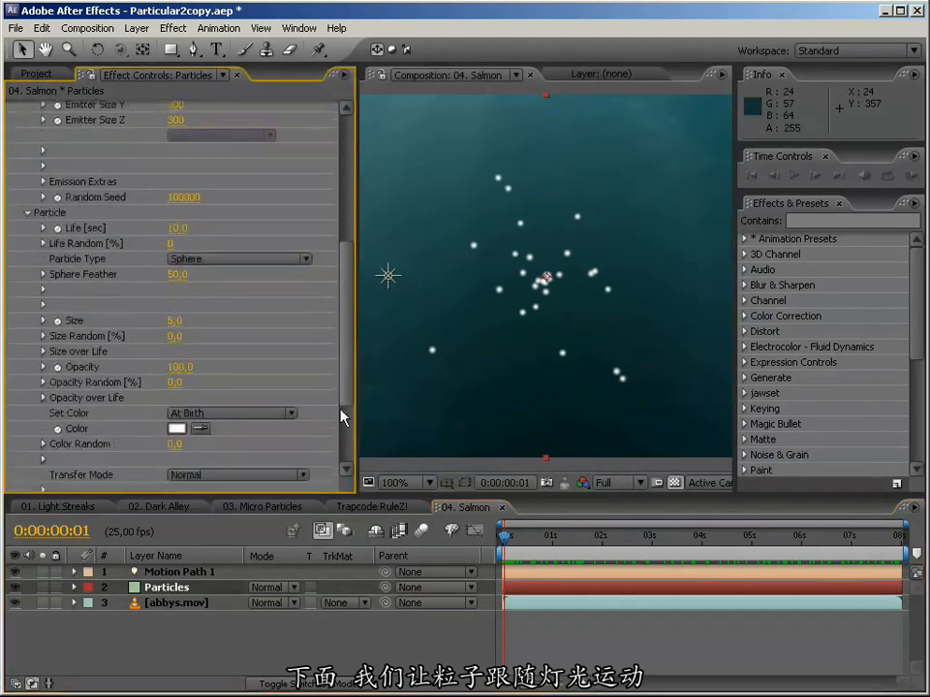
scroll(341, 417, "down", 3)
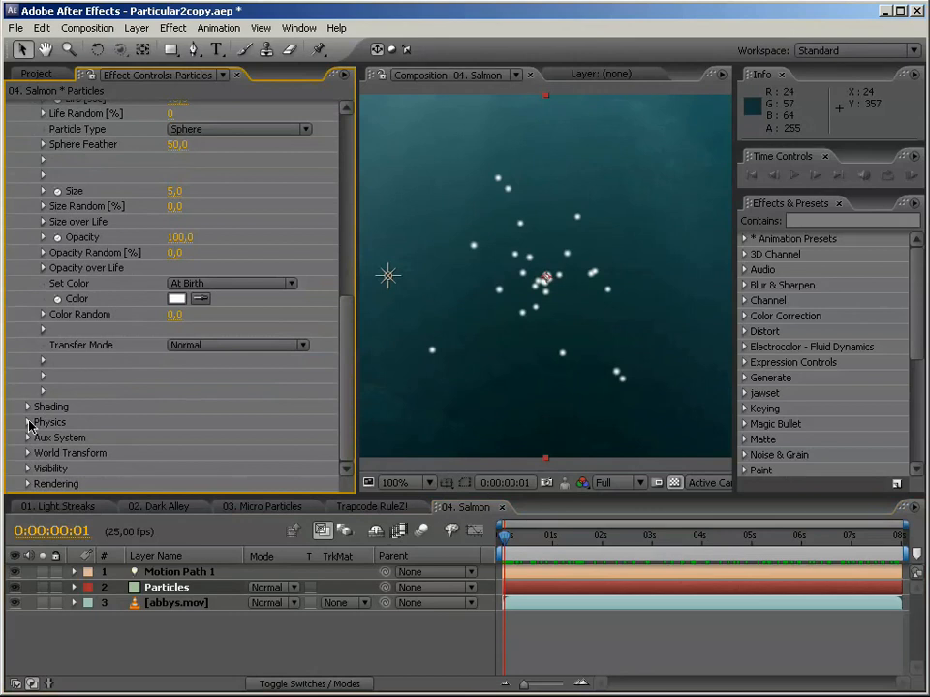
left_click(28, 422)
left_click(43, 468)
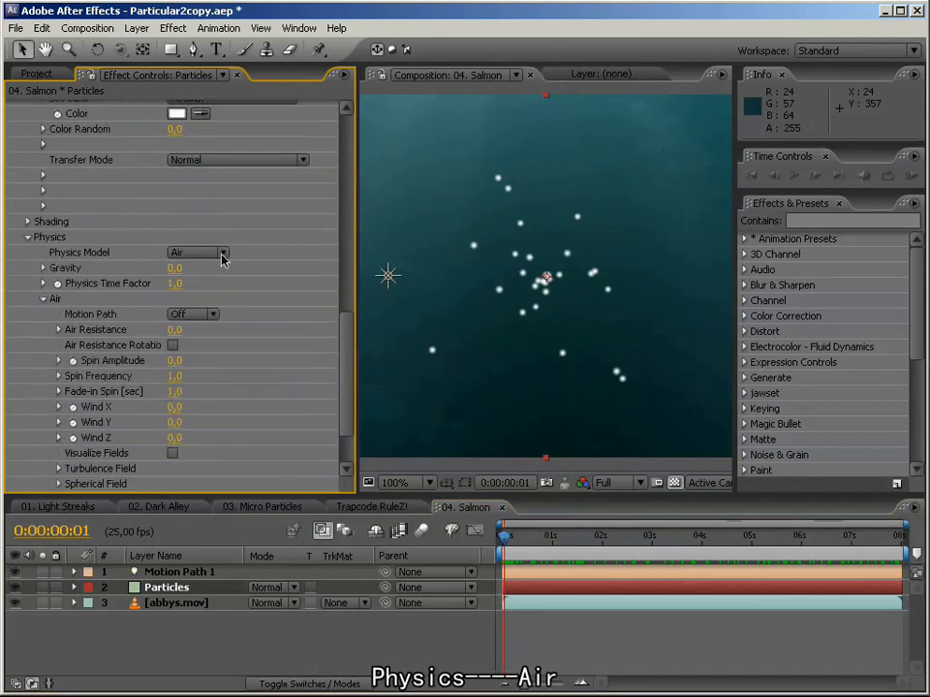
left_click(193, 314)
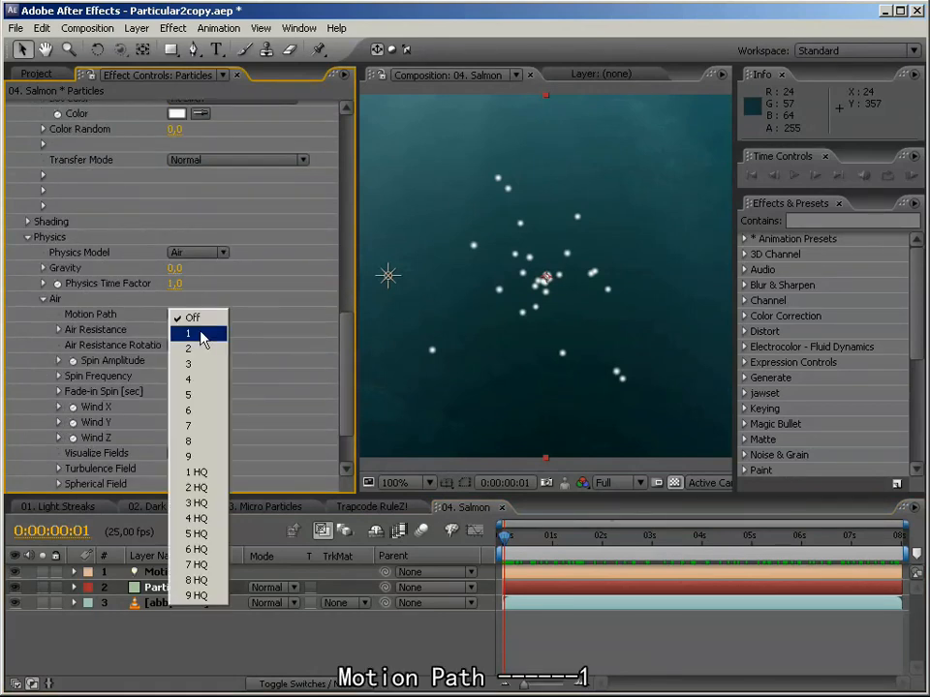
left_click(198, 333)
left_click_drag(358, 201, 59, 208)
left_click_drag(502, 543, 472, 532)
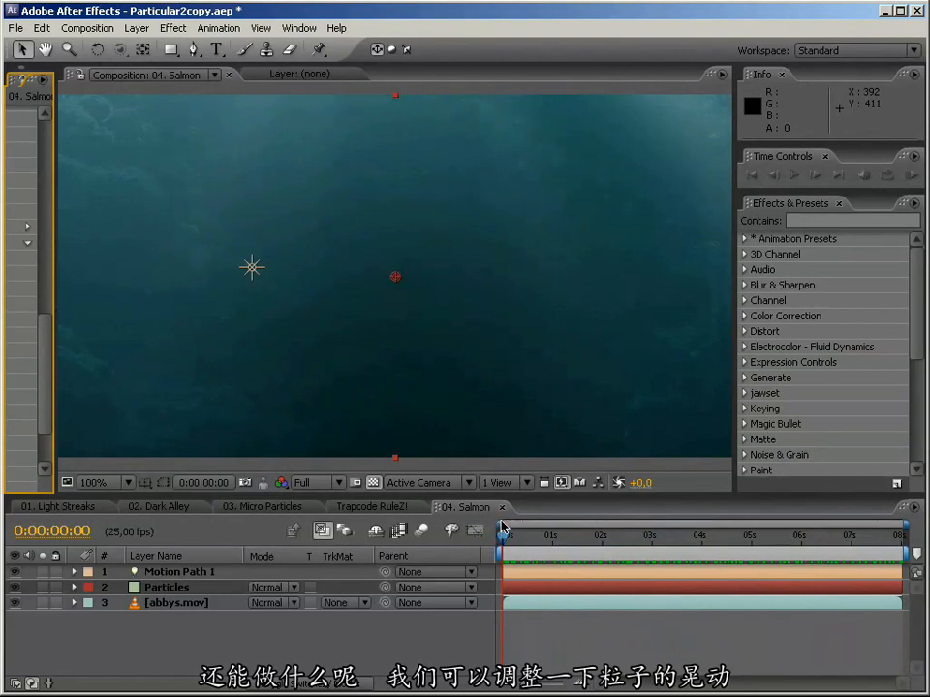
Step: At frame 0:00:00:01, move the particle emitter onto the light at about 226, 198, and scrub to 0:00:02:08
left_click_drag(504, 526, 506, 532)
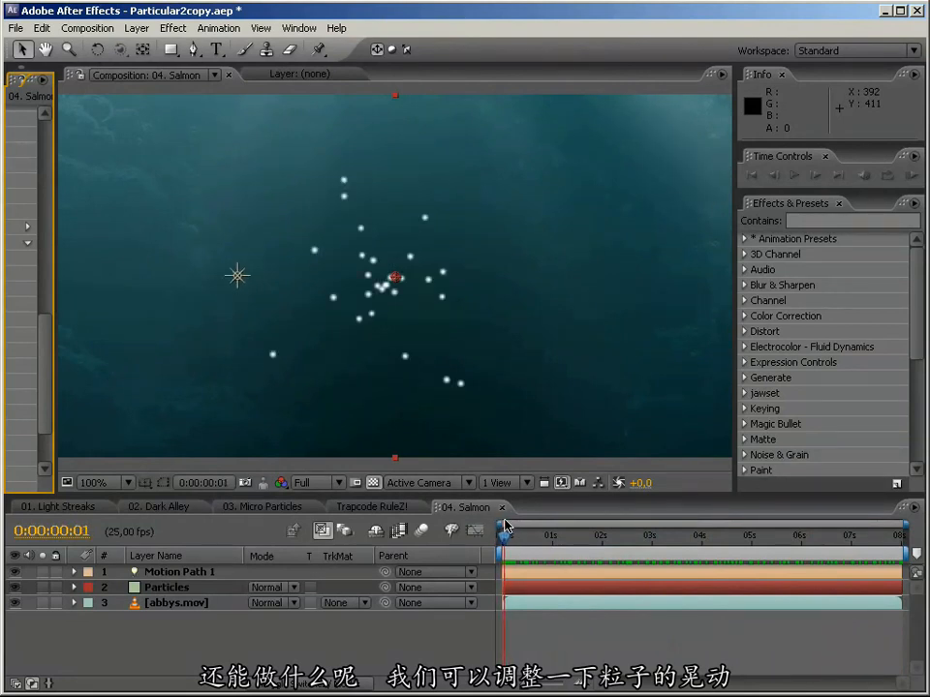
left_click_drag(60, 346, 305, 339)
left_click_drag(290, 294, 291, 147)
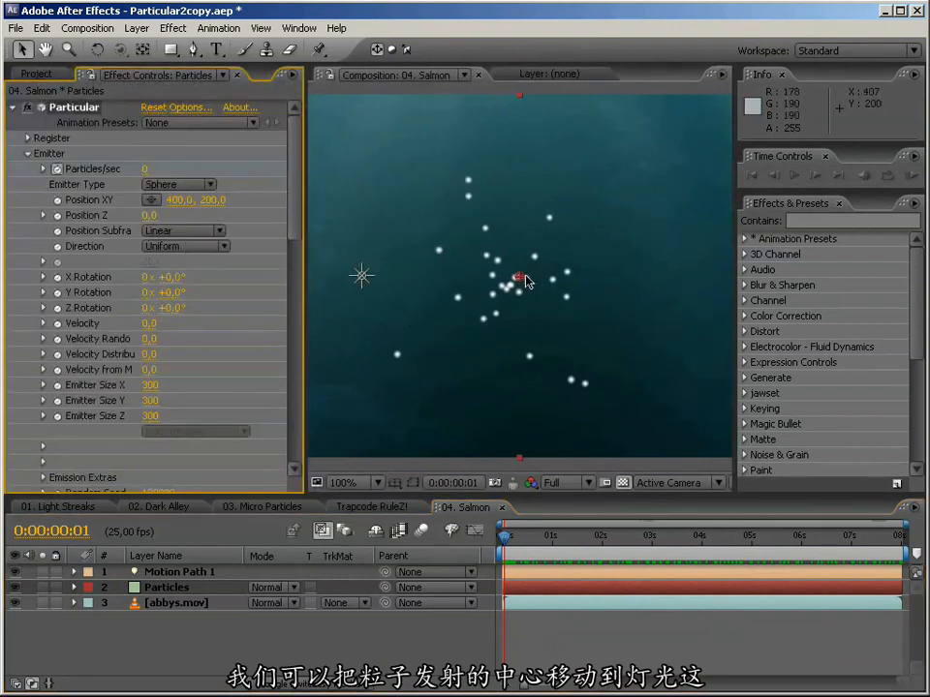
left_click_drag(512, 280, 362, 278)
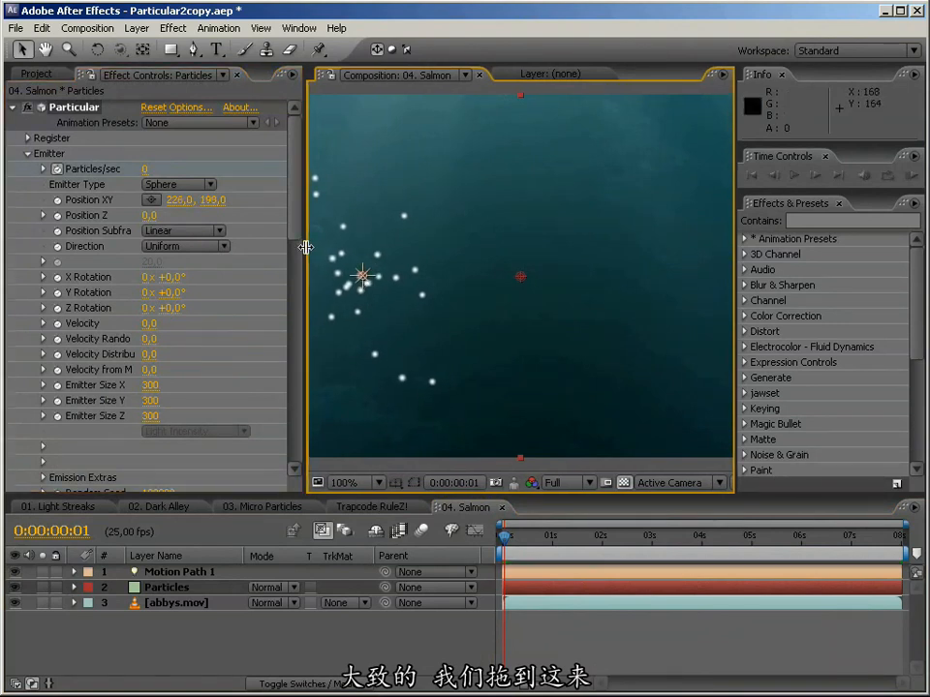
left_click_drag(305, 247, 73, 263)
left_click_drag(504, 536, 618, 511)
Step: Set the Turbulence Field's Affect Position to 121 and scrub the particle motion to 0:00:06:21
left_click_drag(72, 369, 330, 308)
scroll(318, 263, "down", 10)
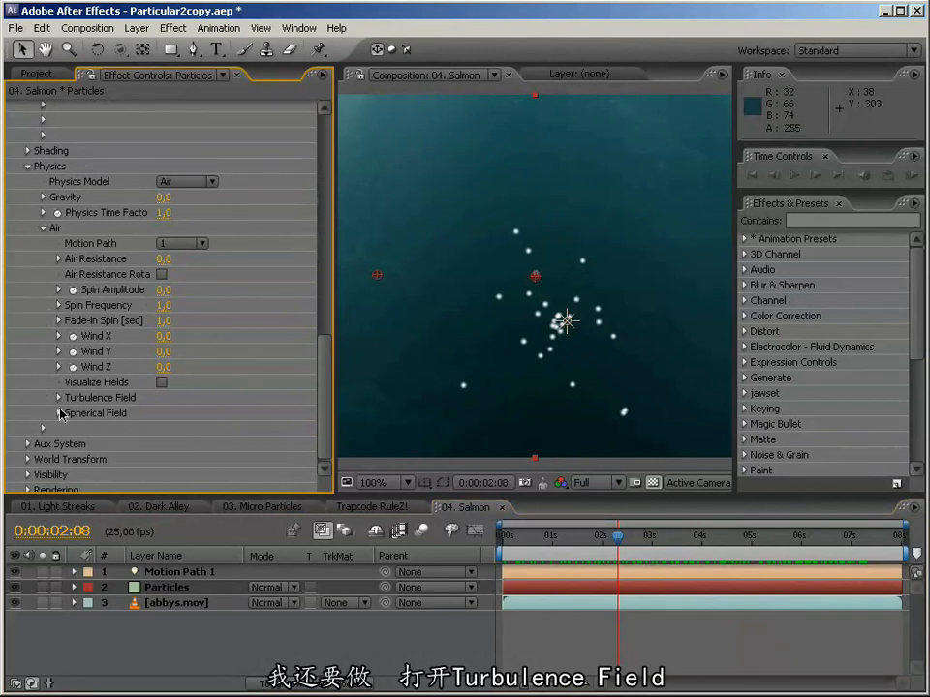
left_click(58, 397)
scroll(61, 405, "down", 3)
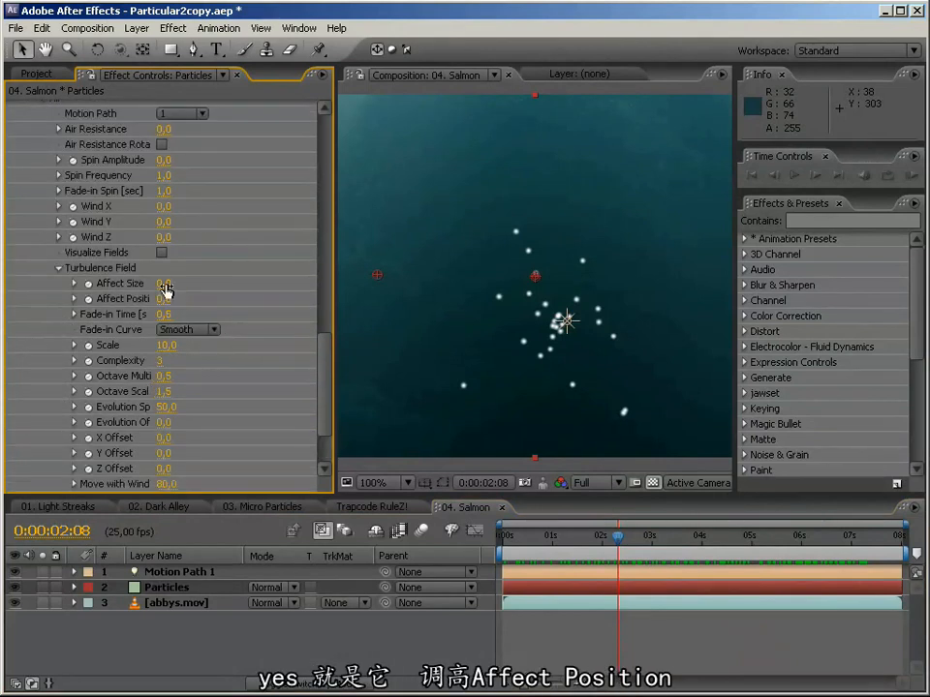
left_click_drag(166, 300, 264, 296)
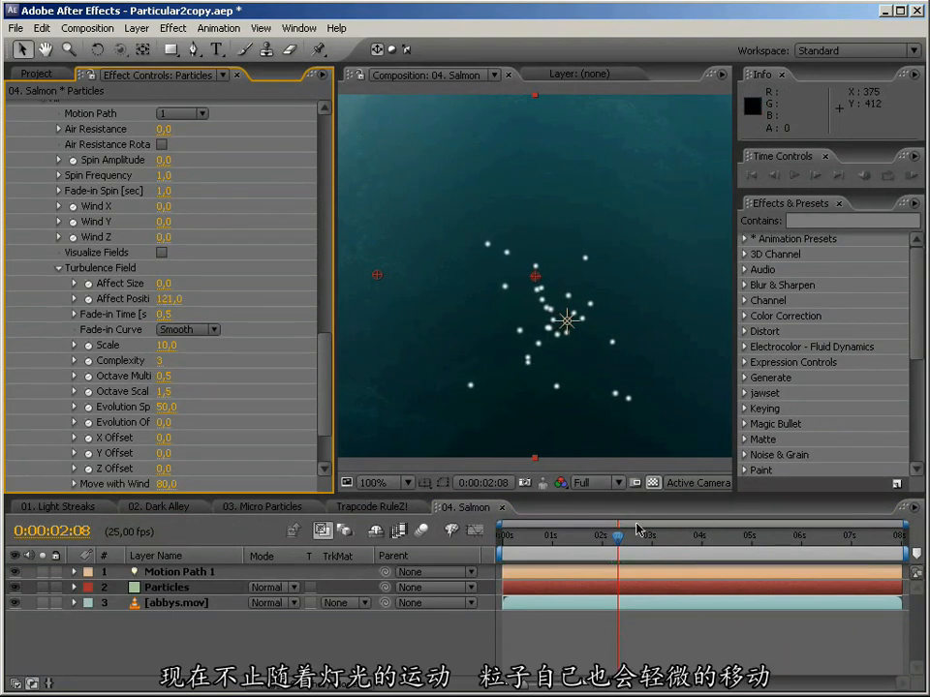
left_click_drag(625, 541, 841, 523)
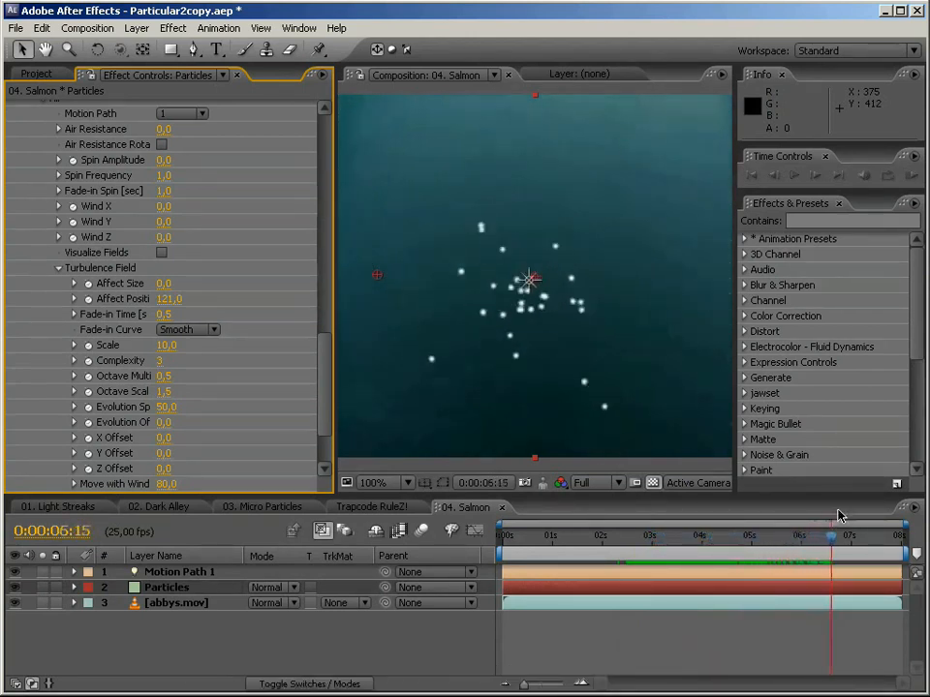
Step: Create a new composition from salmon.png in the Sources folder and deselect its layer
left_click_drag(334, 338, 104, 244)
left_click(32, 81)
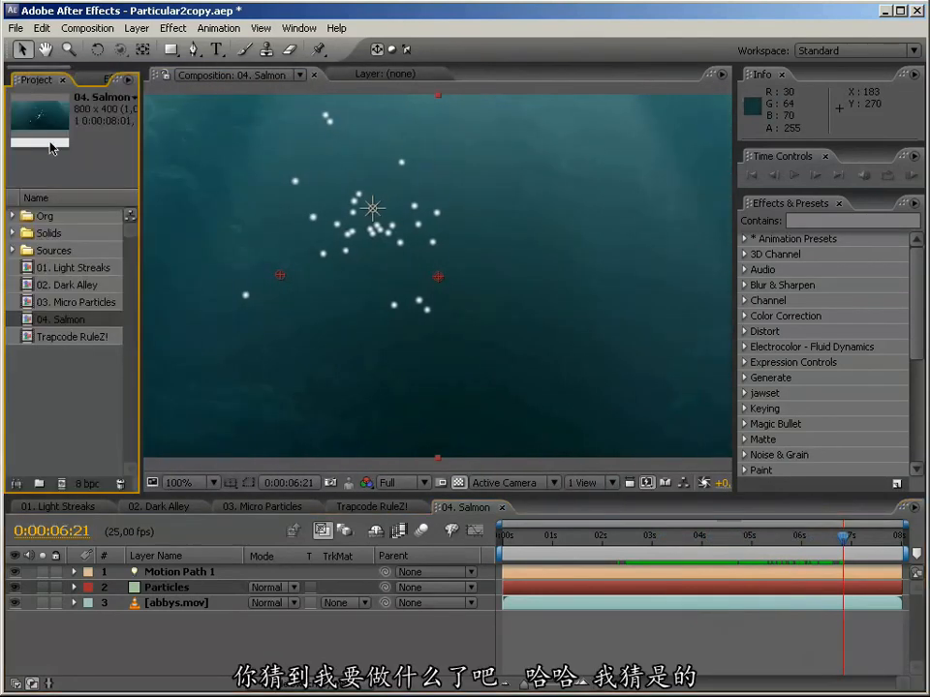
left_click_drag(141, 382, 228, 377)
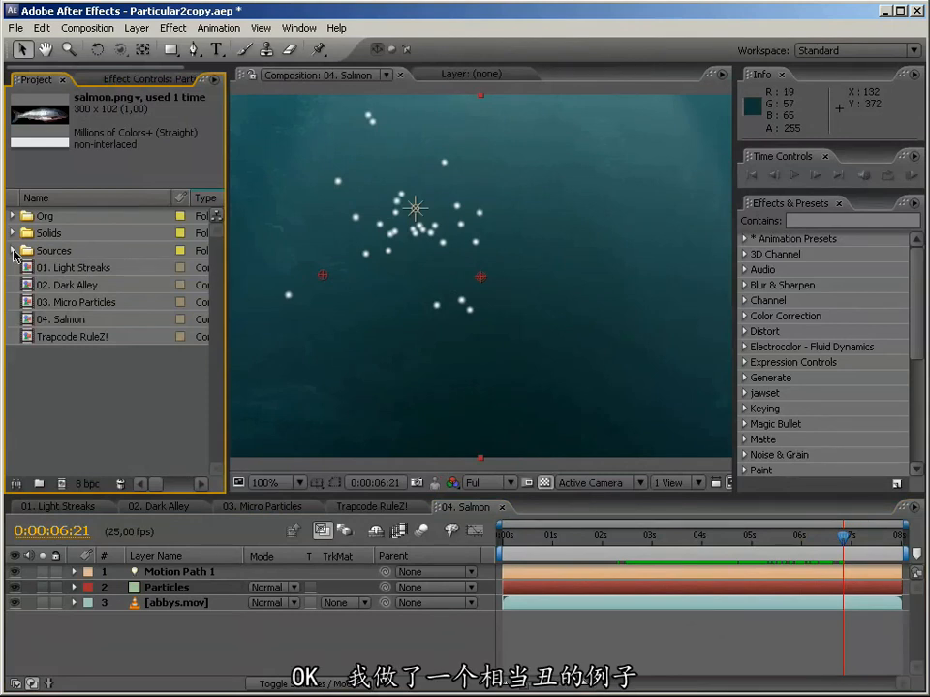
left_click(12, 251)
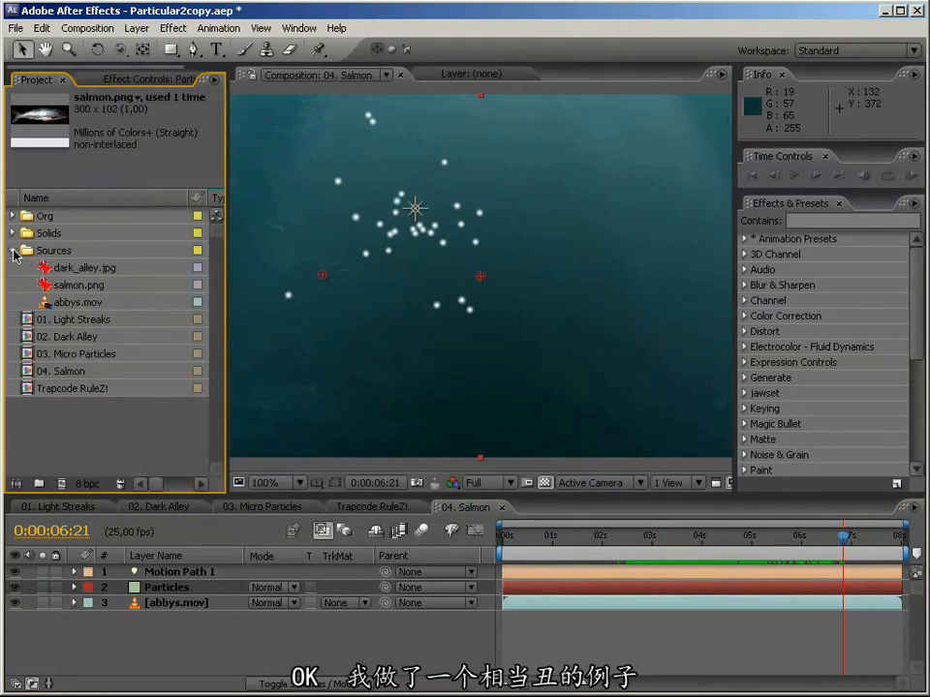
left_click_drag(89, 291, 63, 485)
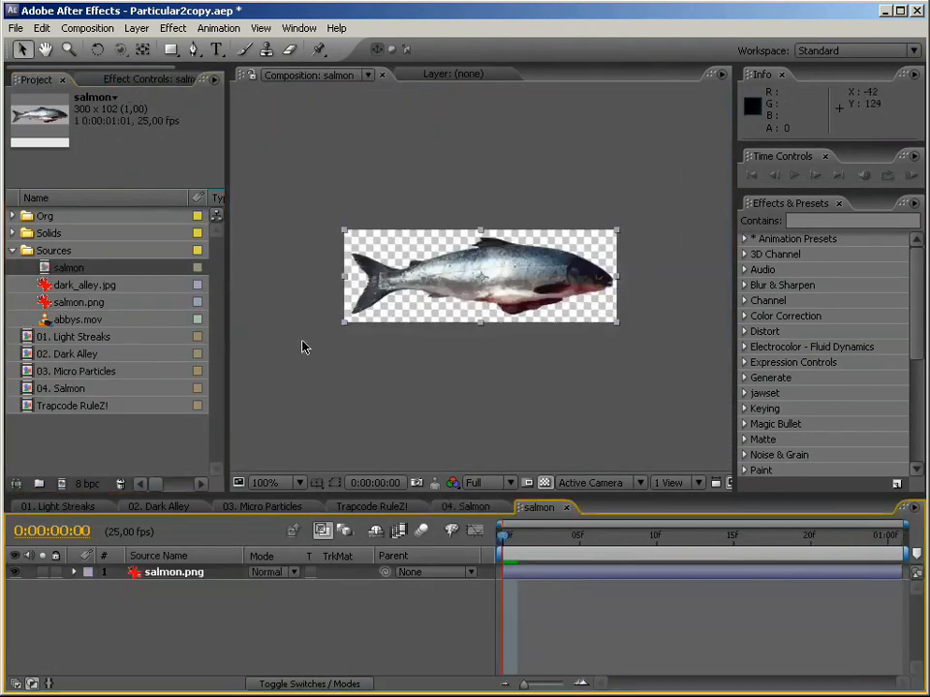
left_click(380, 353)
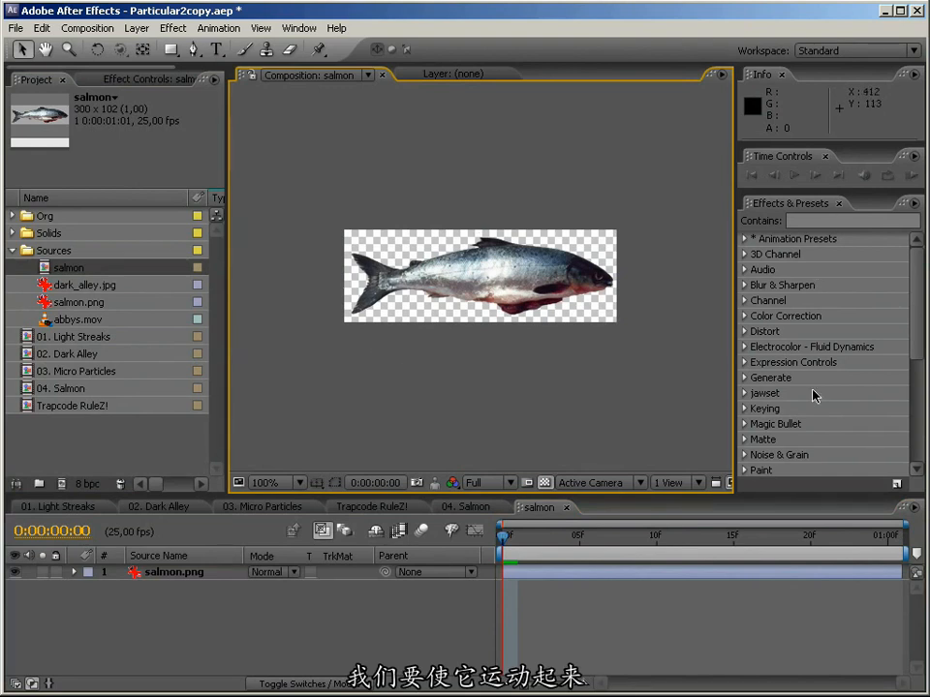
Step: Set the salmon composition's duration to 0:00:08:00
left_click(916, 510)
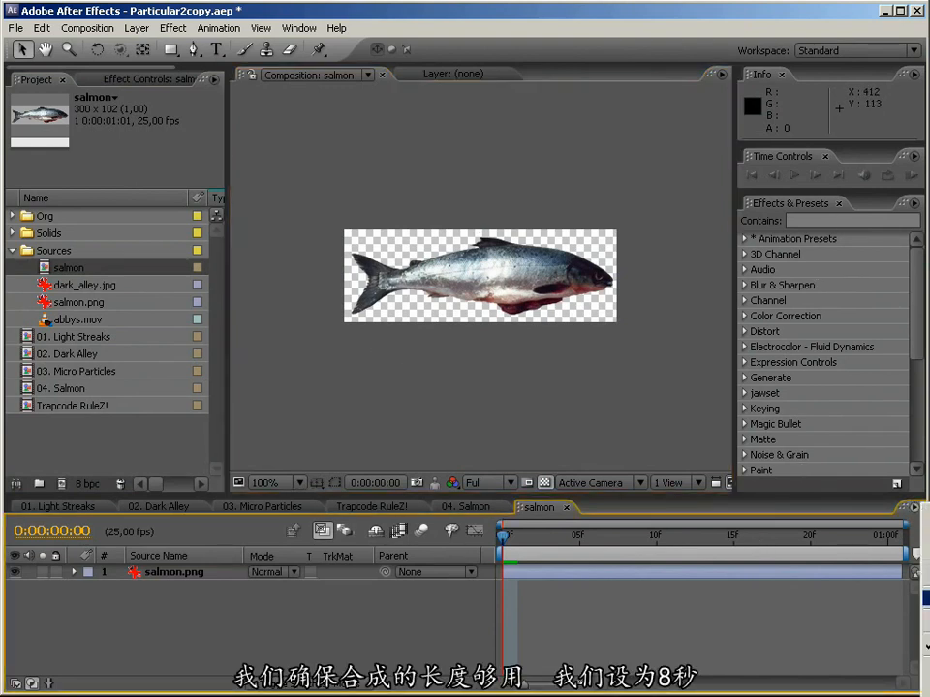
key("ctrl+k")
left_click_drag(530, 484, 513, 483)
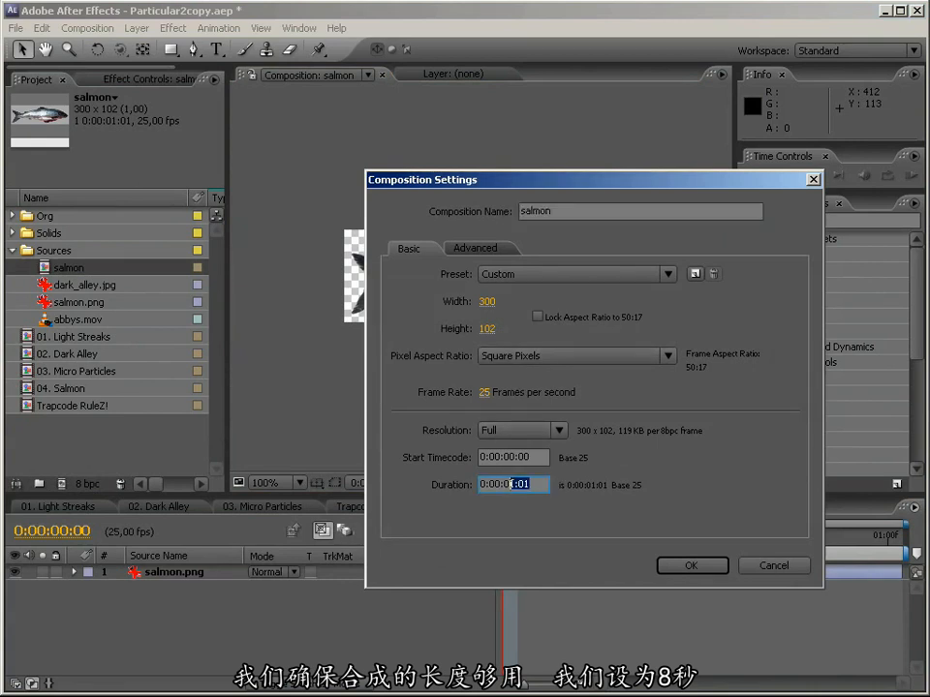
type("08")
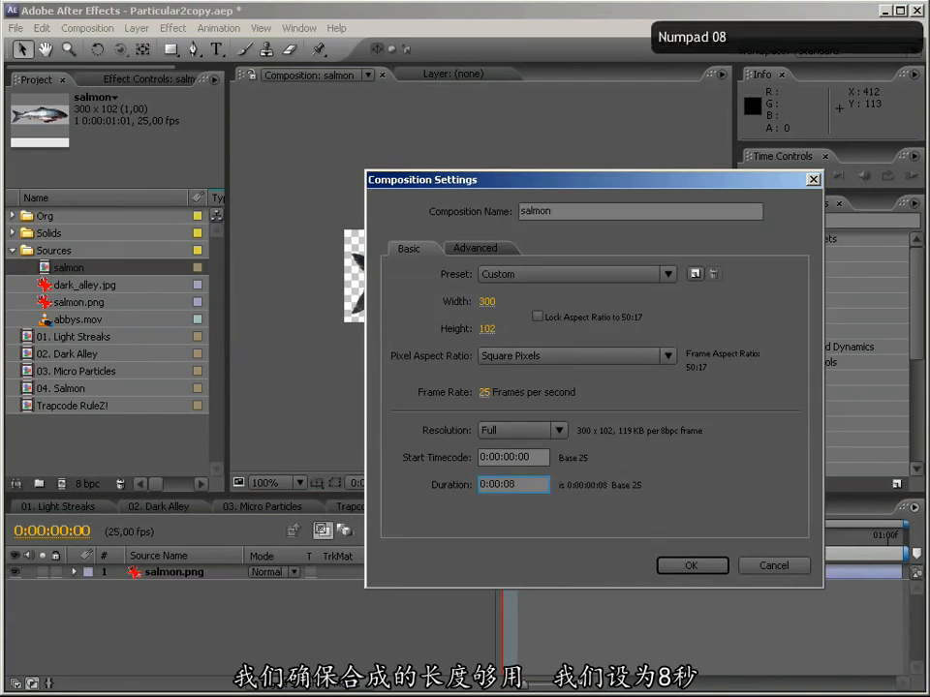
type(":00")
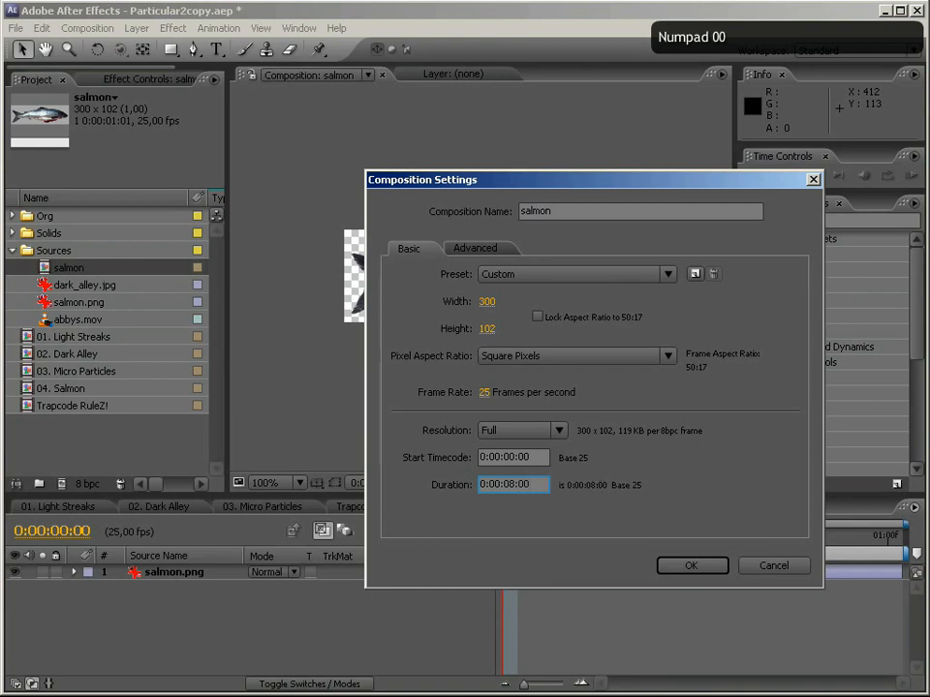
key("Return")
Step: Place four Puppet pins along the salmon at the tail, mid-body, behind the head and nose, and nudge the tail pin to about 42, 50
left_click(835, 222)
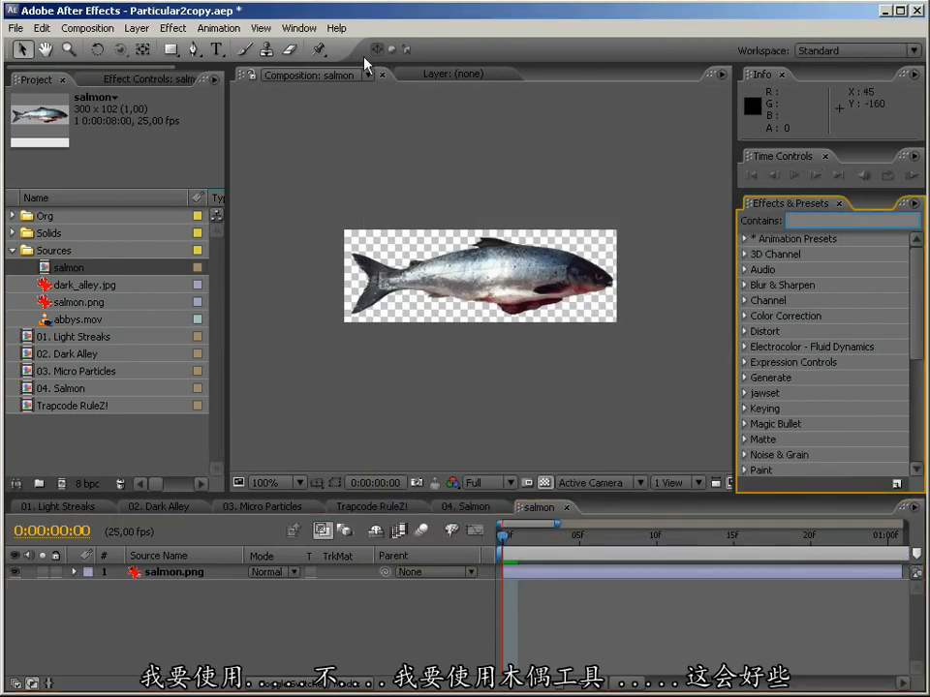
left_click(318, 48)
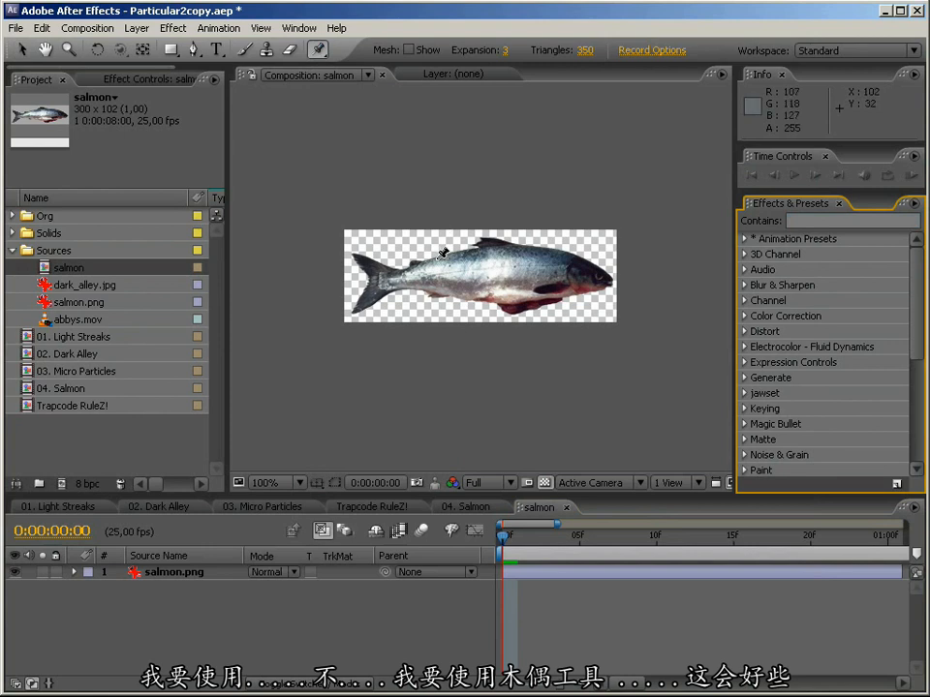
left_click(375, 279)
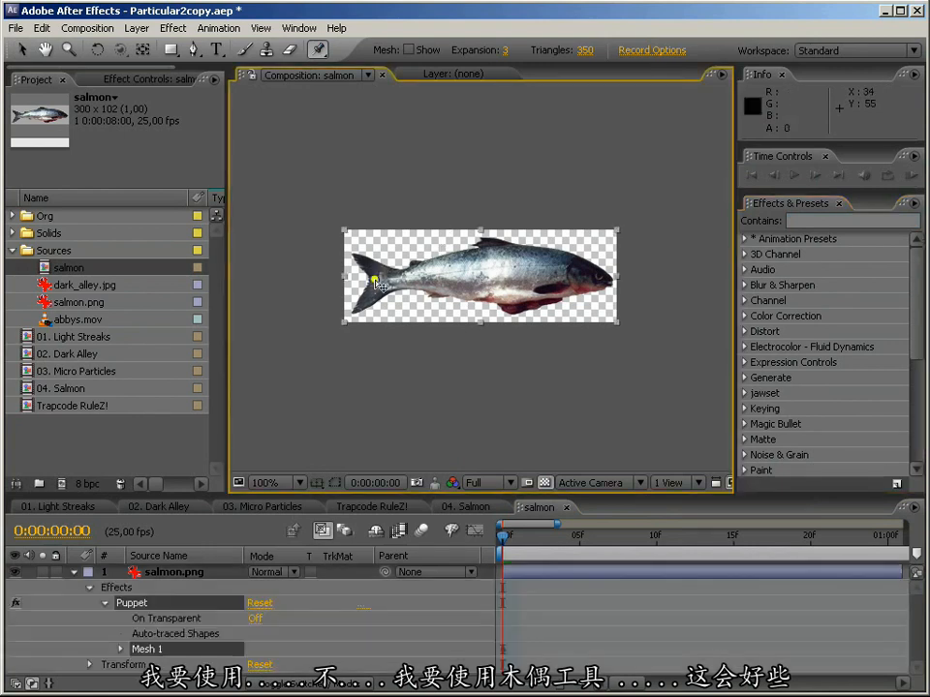
left_click(482, 276)
left_click(529, 275)
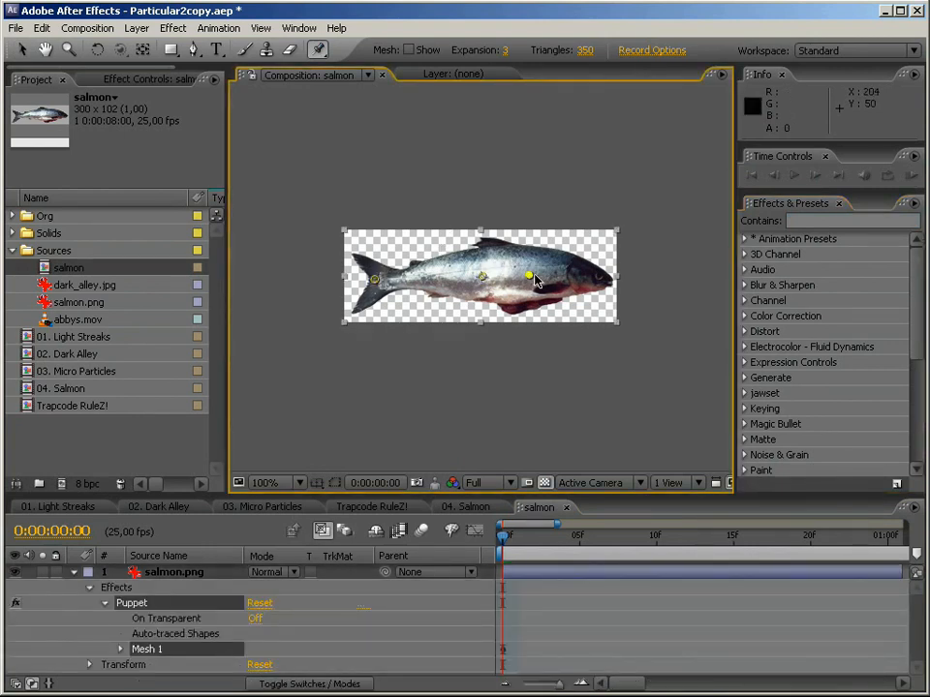
left_click(610, 278)
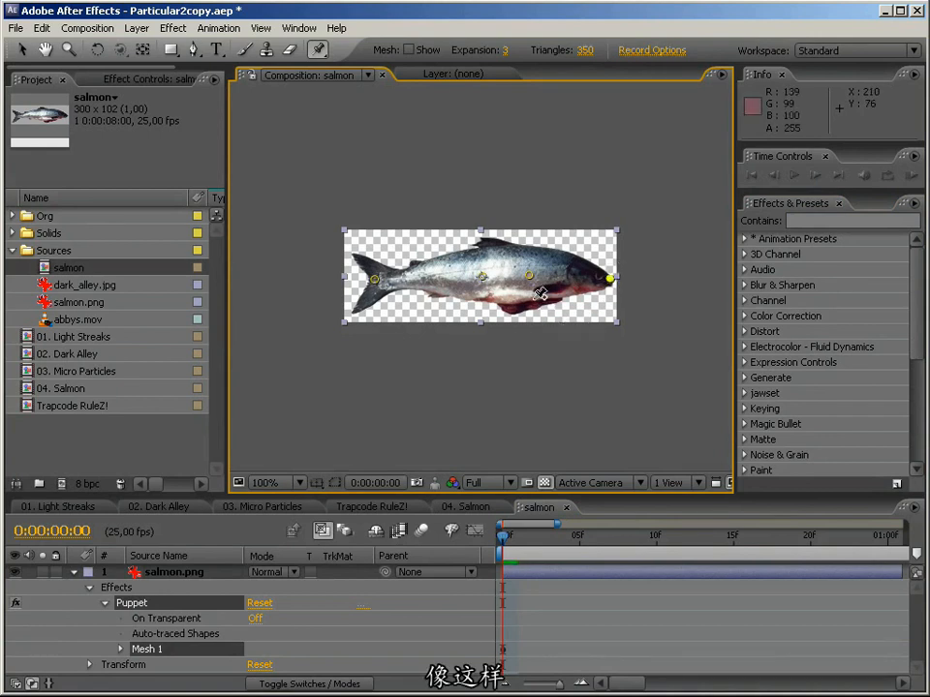
key("v")
mouse_move(375, 279)
left_mouse_down()
mouse_move(379, 263)
mouse_move(382, 275)
left_mouse_up()
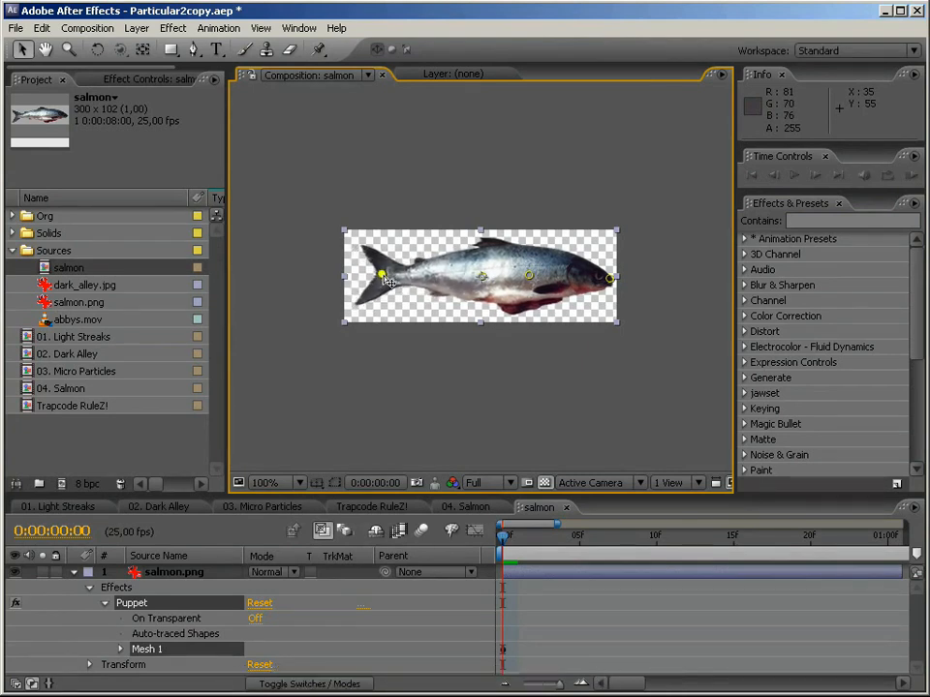
Step: Give the tail pin's (Puppet Pin 1) Position the expression wiggle(1,20) and scrub the motion to 0:00:03:09
left_click(120, 650)
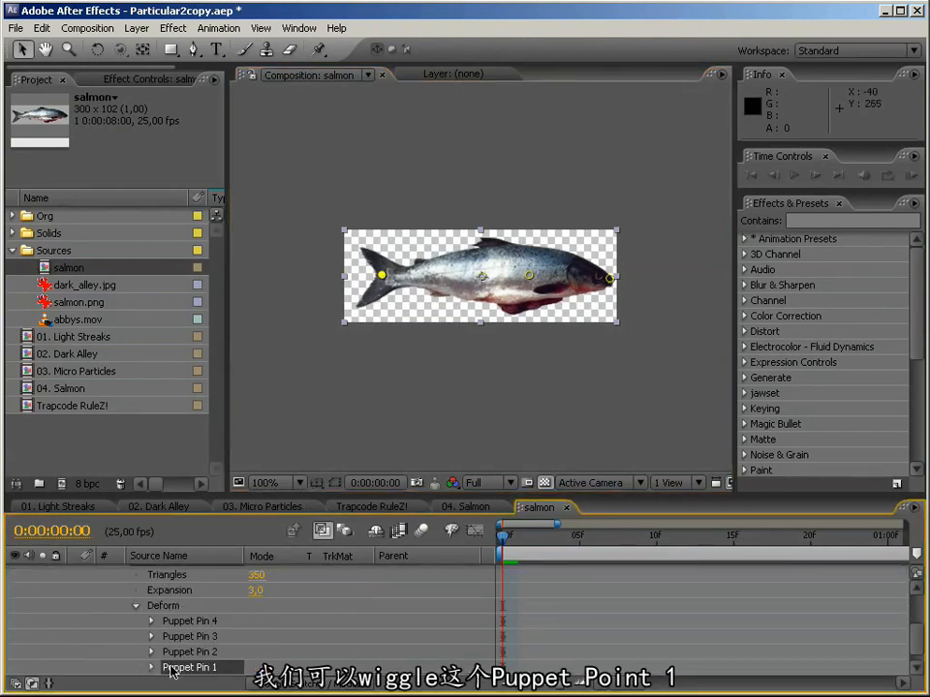
left_click(151, 668)
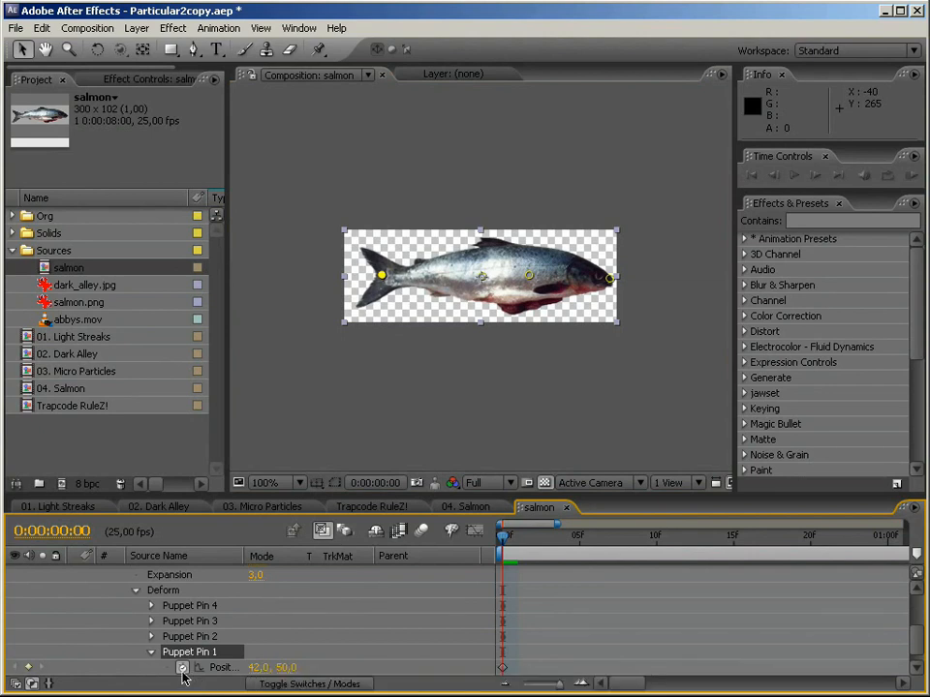
left_click(182, 667, "alt")
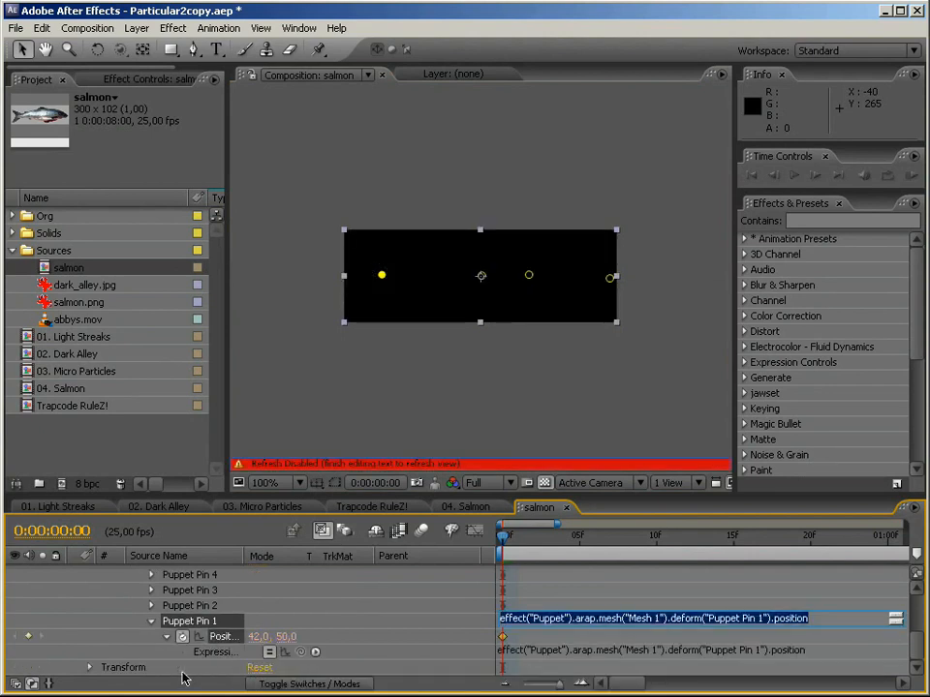
type("wiggle(1,")
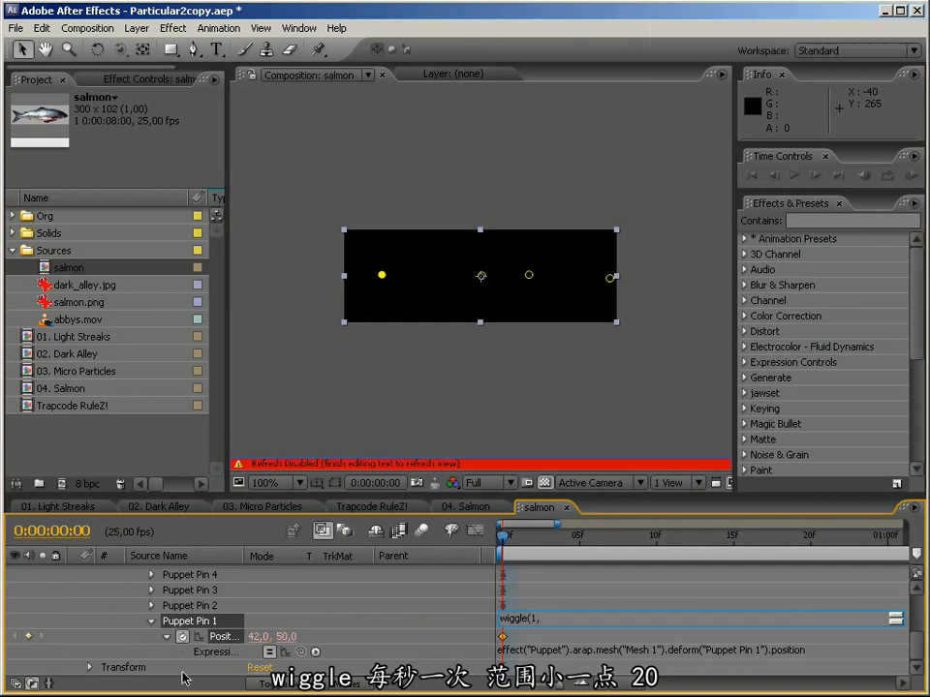
type("20")
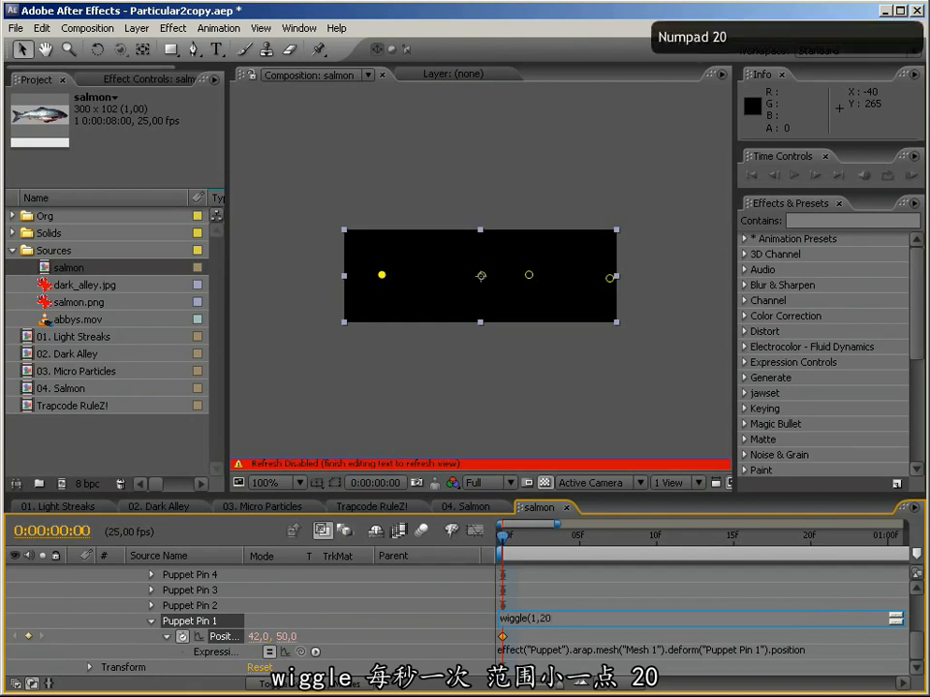
key("Return")
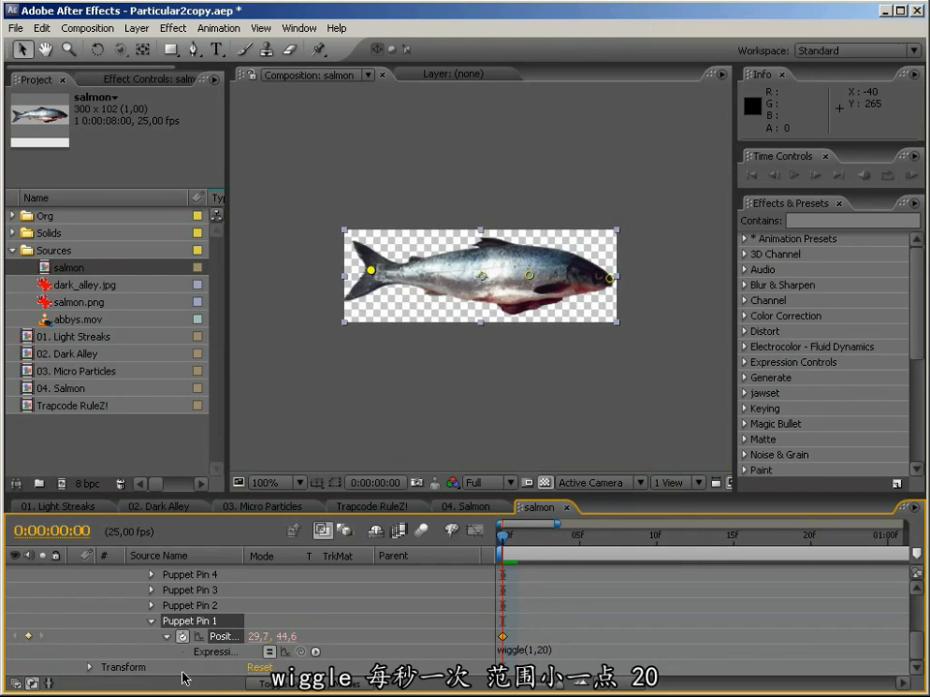
left_click_drag(596, 545, 671, 544)
Step: Reveal the keyframed pin properties, change the tail pin's expression to wiggle(1,10), and scrub the motion to 0:00:04:18
key("u")
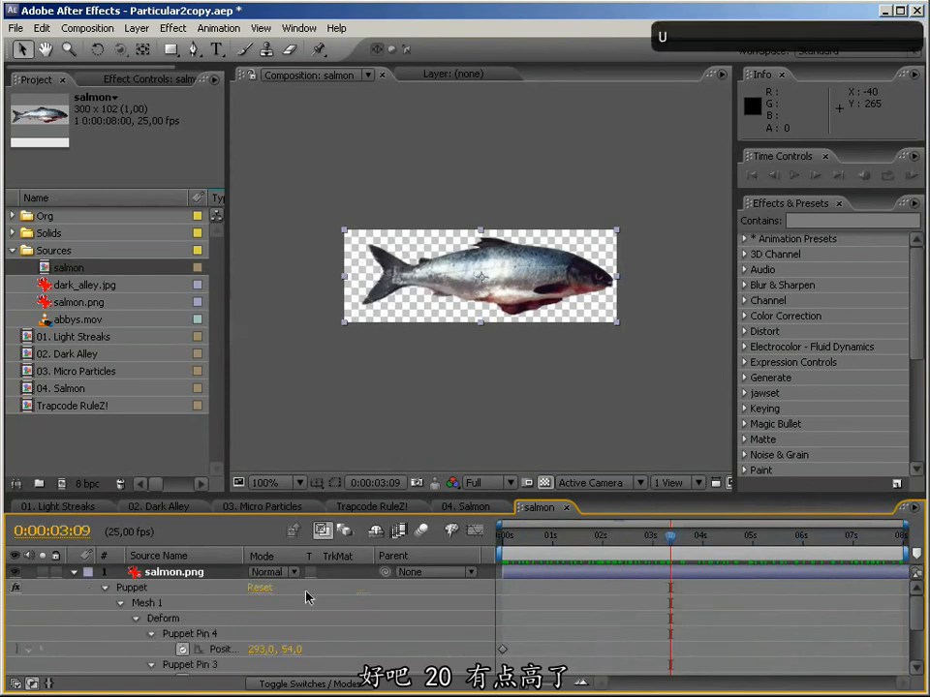
scroll(577, 639, "down", 3)
scroll(579, 638, "down", 1)
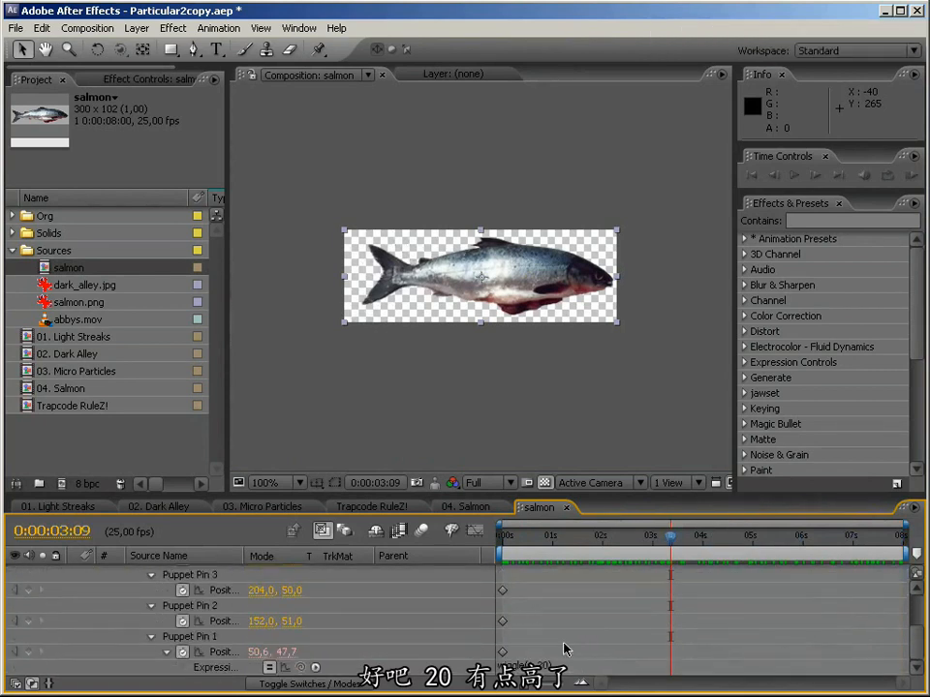
left_click(550, 667)
left_click(548, 668)
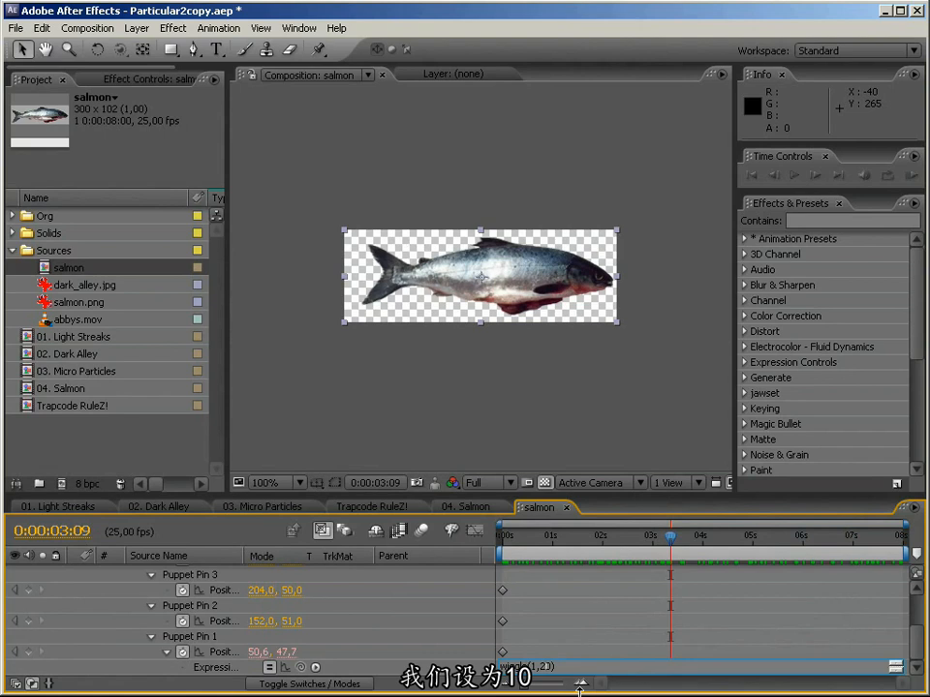
key("BackSpace")
type("1")
key("Return")
left_click_drag(509, 539, 740, 541)
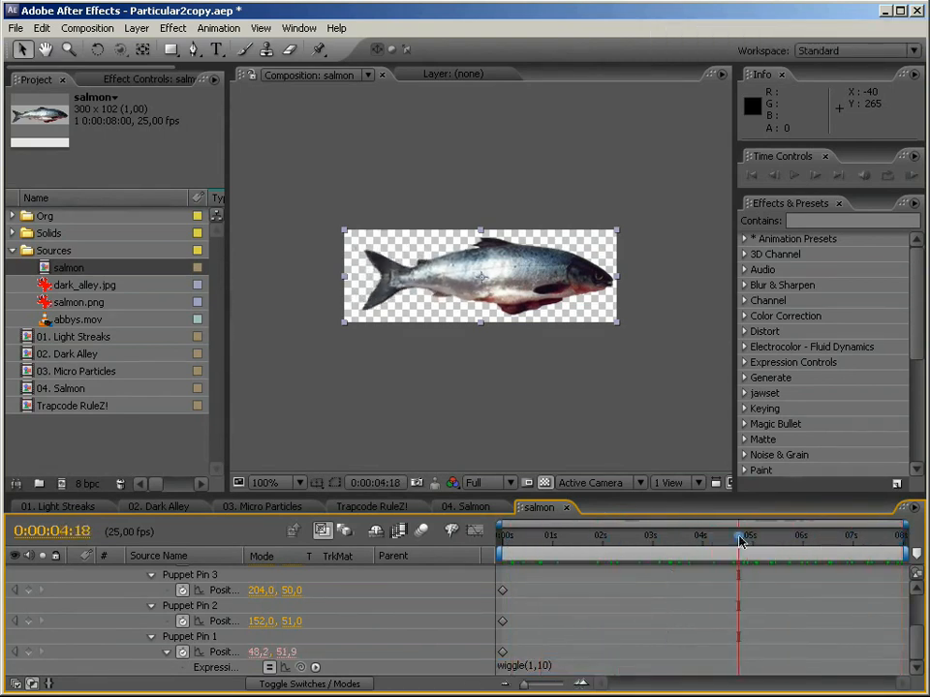
Step: Display the puppet pins and move the pin behind the head (Puppet Pin 3) to 200, 50 at 0:00:04:18
scroll(554, 358, "up", 2)
scroll(559, 368, "down", 2)
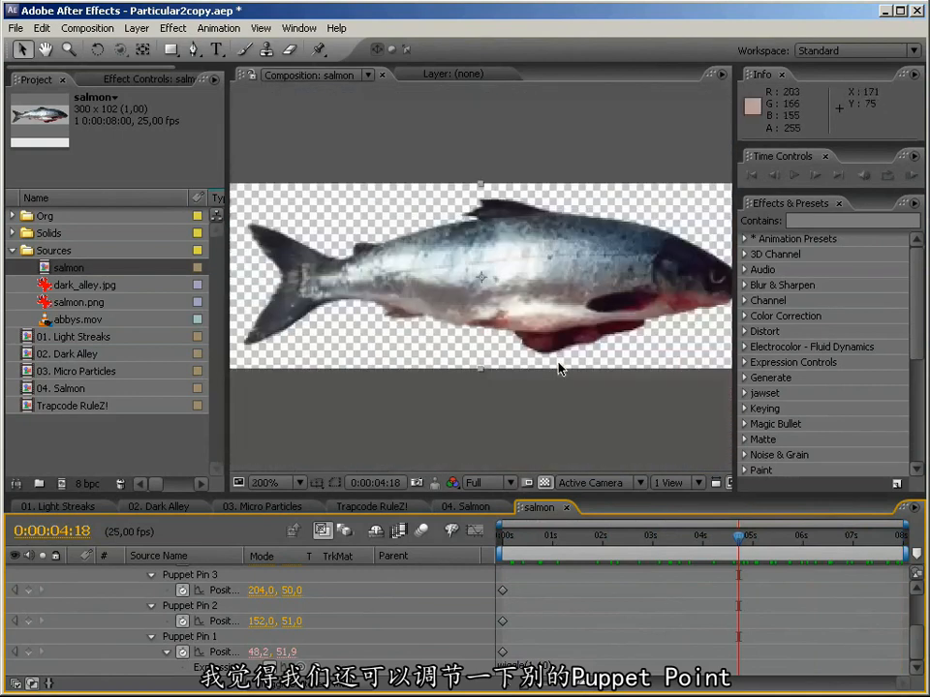
left_click(536, 294)
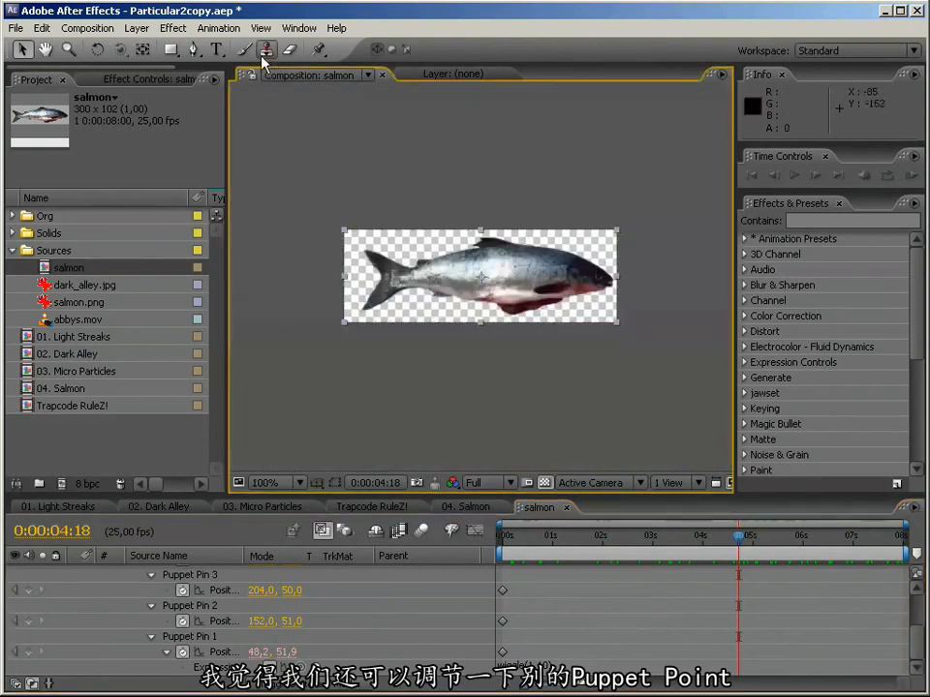
scroll(256, 628, "up", 3)
left_click(162, 606)
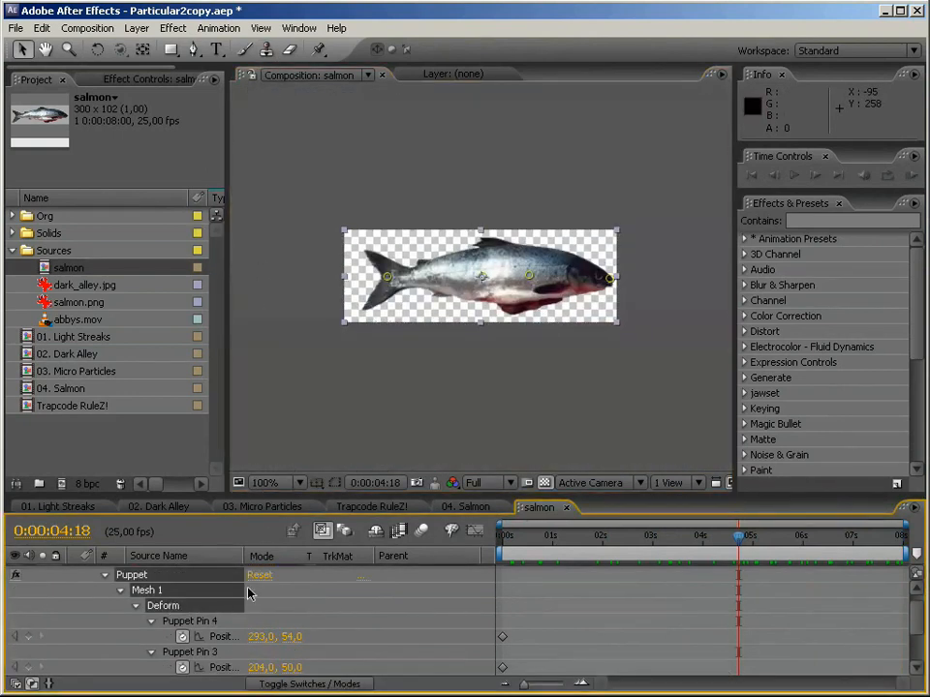
left_click(531, 280)
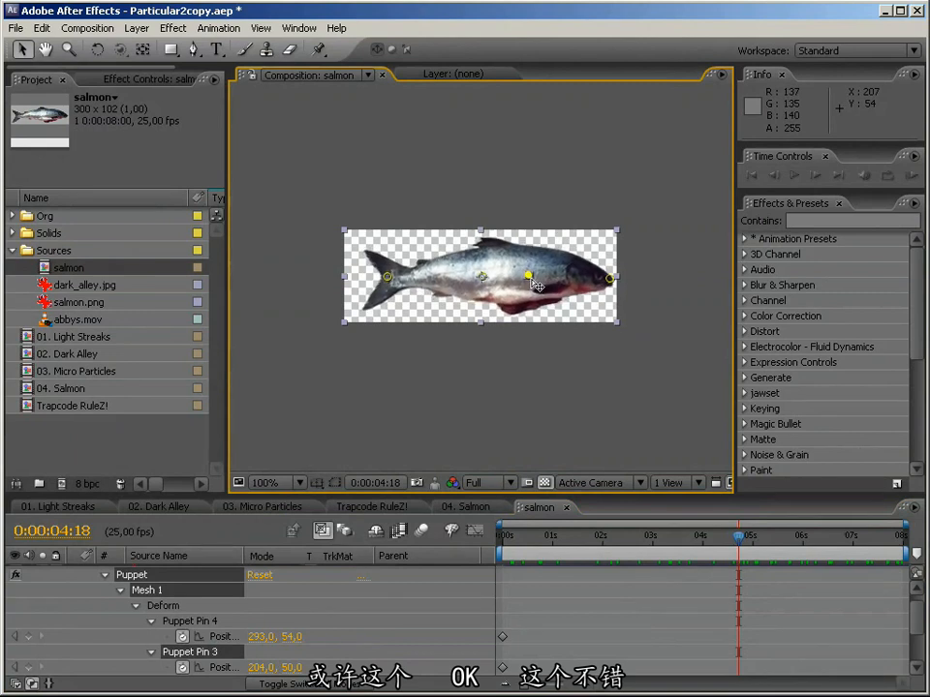
left_click_drag(531, 284, 527, 283)
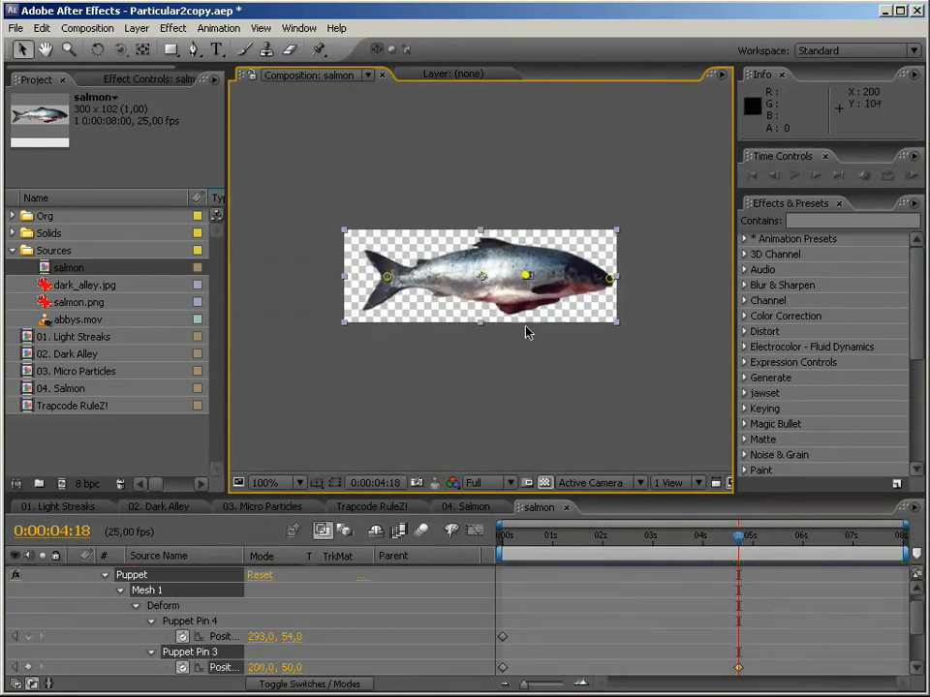
Step: Give Puppet Pin 3's Position the expression wiggle(1,5) and play a RAM preview of the fish
left_click(182, 667, "alt")
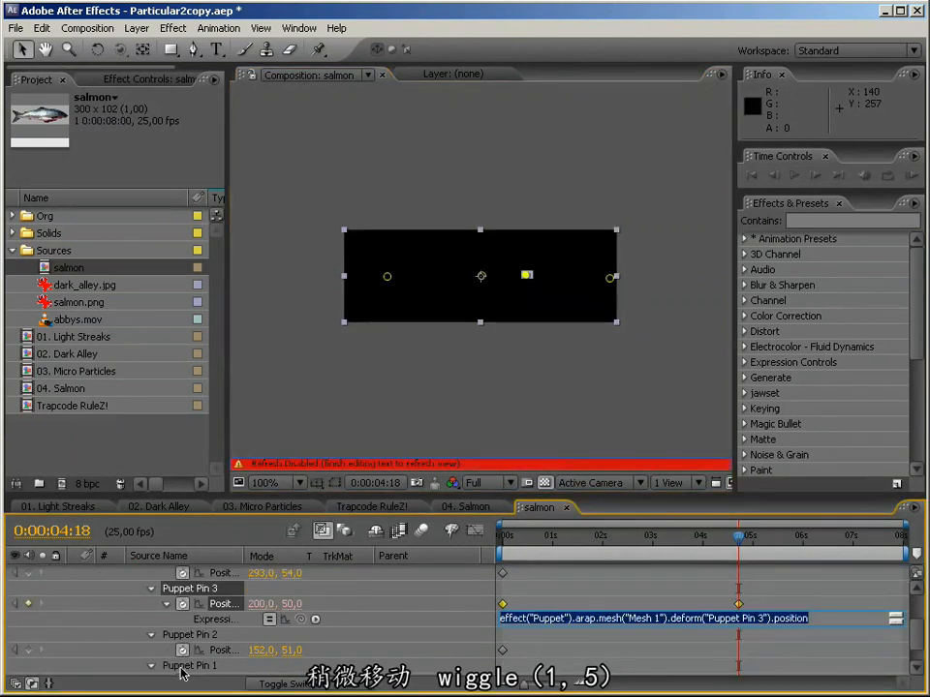
type("wiggle(1,5)")
key("Return")
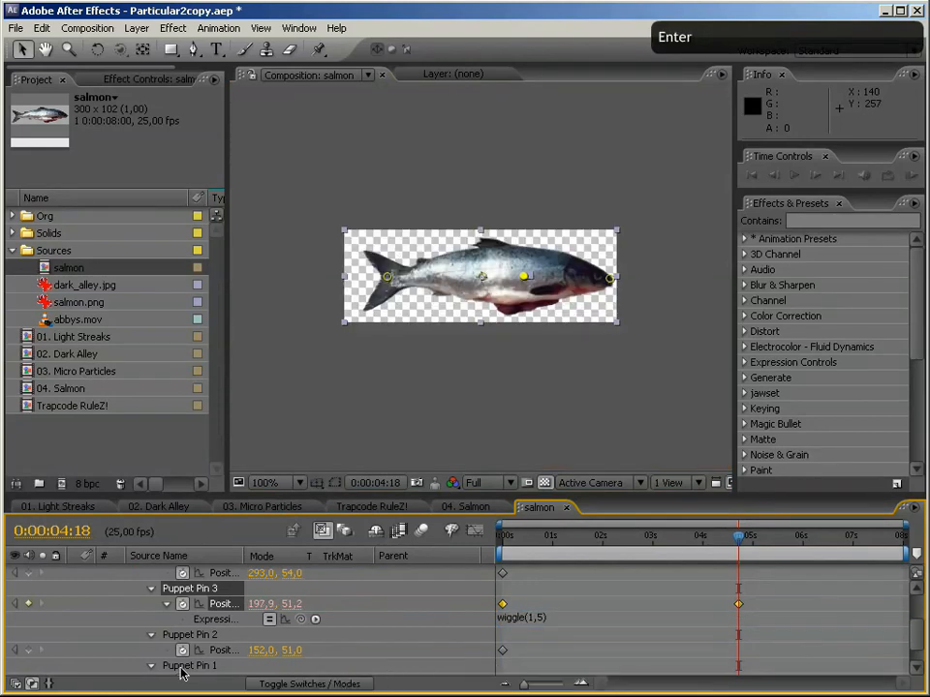
key("KP_0")
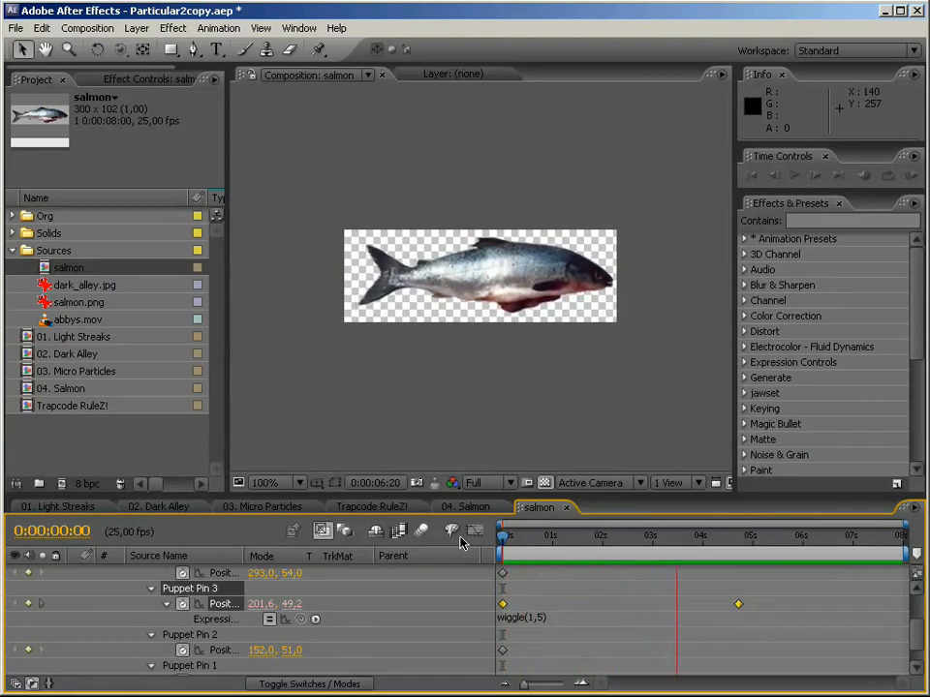
key("KP_0")
Step: Change Puppet Pin 3's Position expression to wiggle(3,5)
left_click(535, 618)
left_click(534, 619)
key("Right")
key("BackSpace")
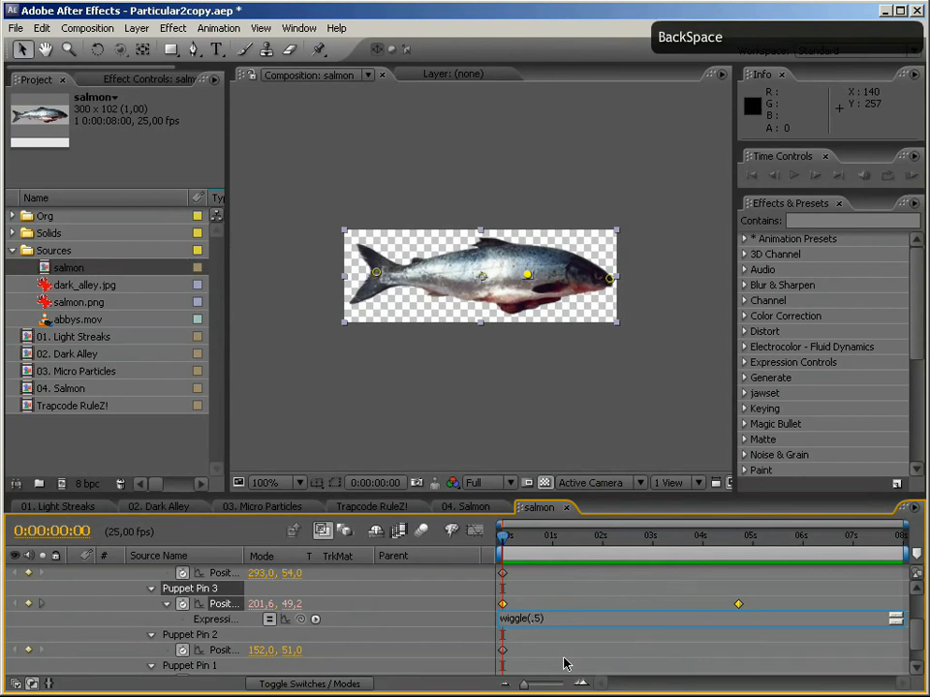
type("3")
key("KP_Enter")
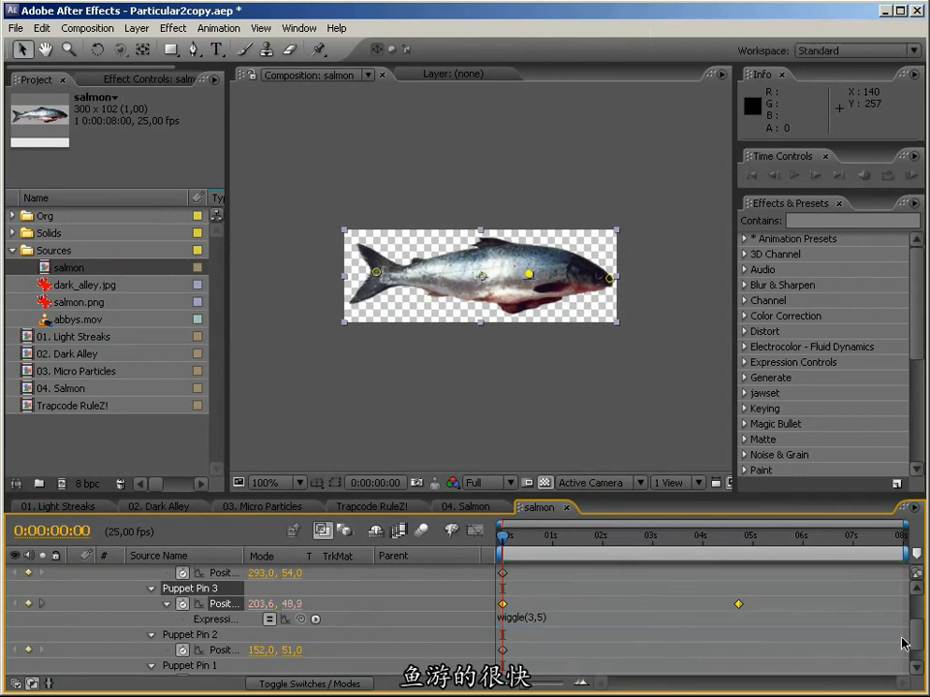
Step: Change the tail pin's Position expression to wiggle(3,10) and play a RAM preview of the swimming motion
scroll(678, 620, "down", 2)
left_click(612, 665)
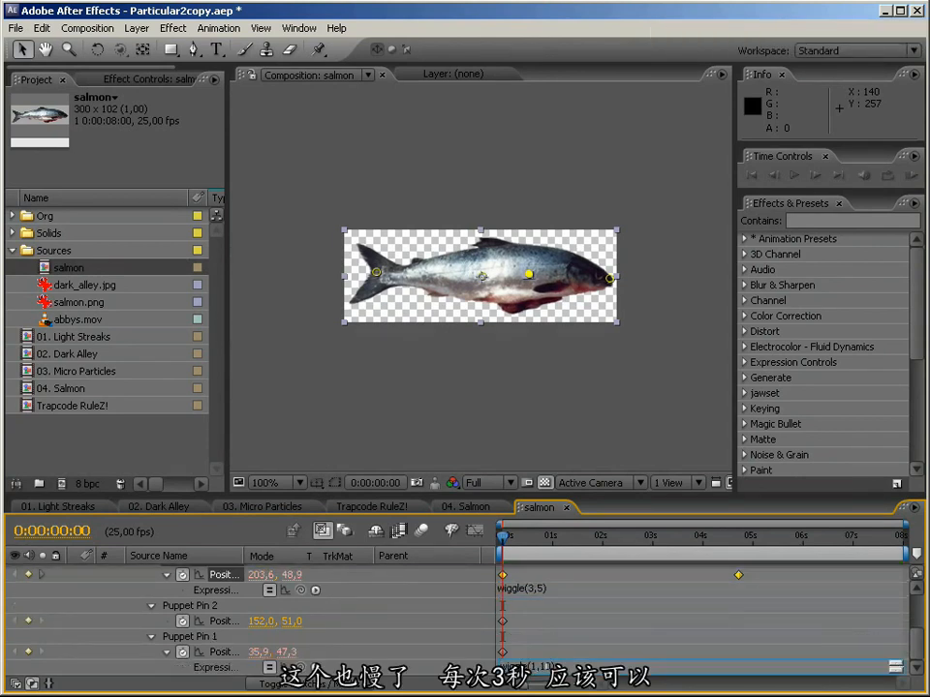
type("3")
key("KP_Enter")
key("KP_0")
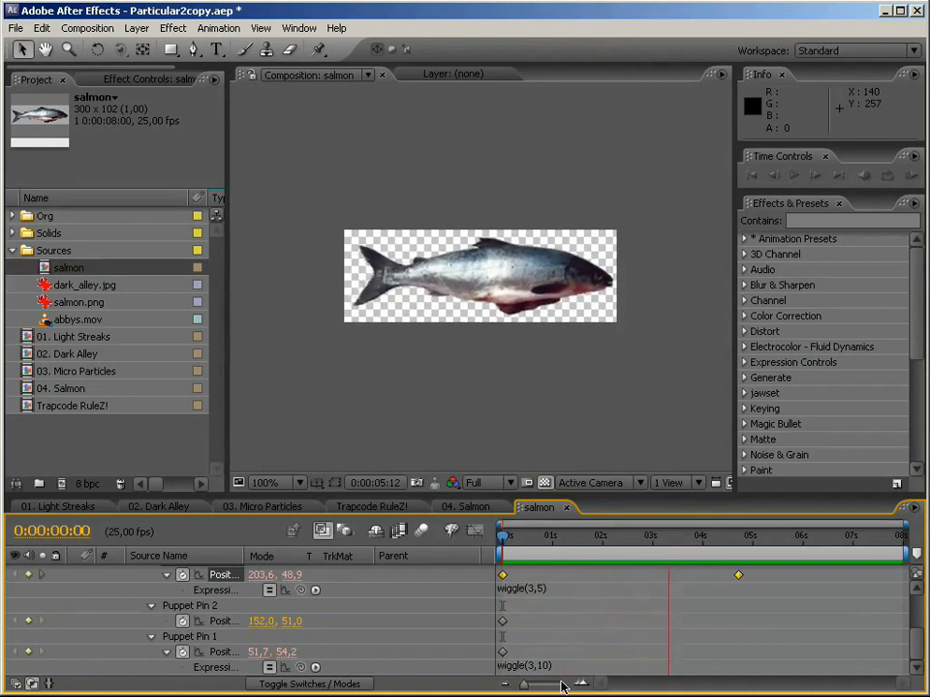
key("KP_0")
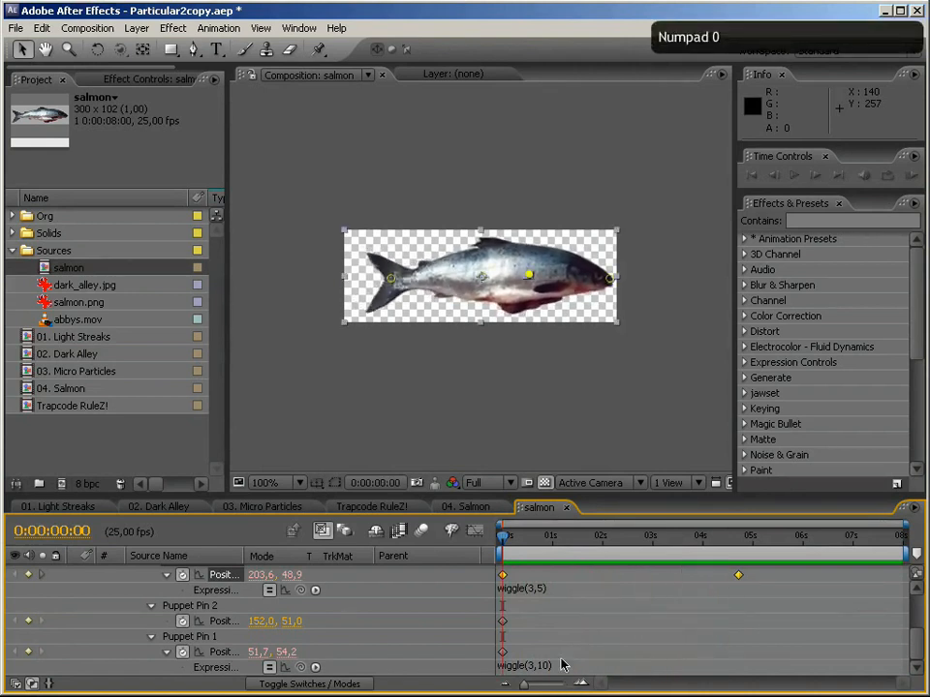
Step: Raise the tail pin's wiggle frequency to 4, making its Position expression wiggle(4,10)
left_click(530, 664)
left_click(533, 667)
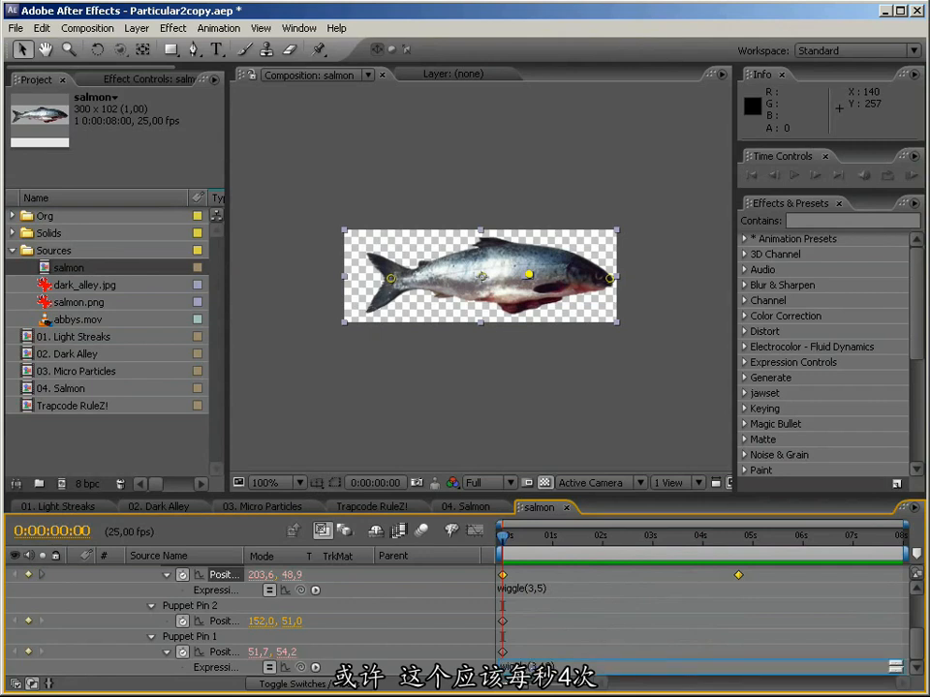
type("4")
key("KP_Enter")
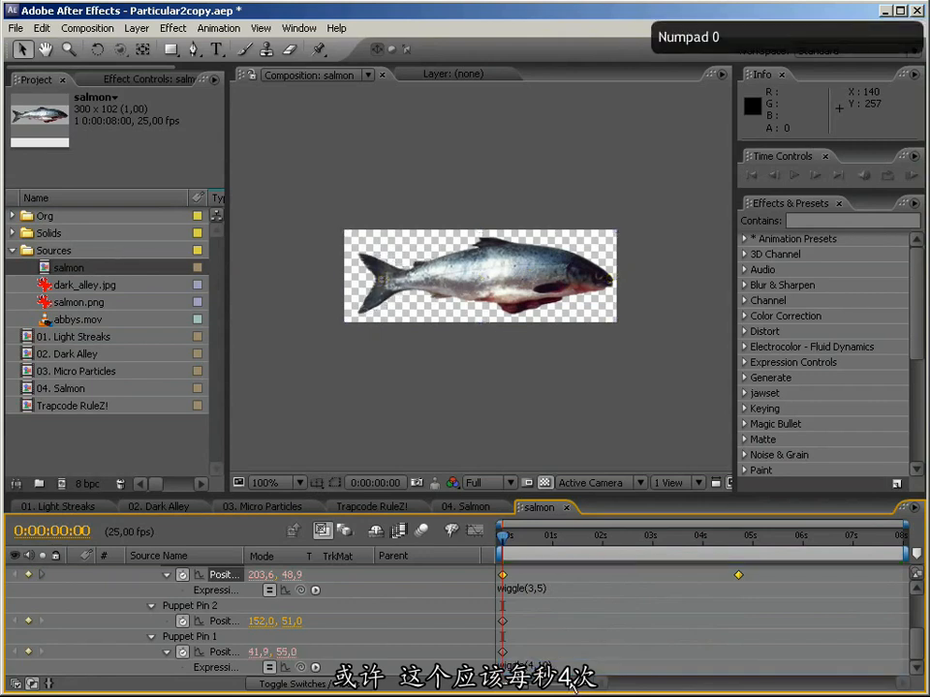
Step: Play a RAM preview of the fish with the updated tail wiggle
key("KP_0")
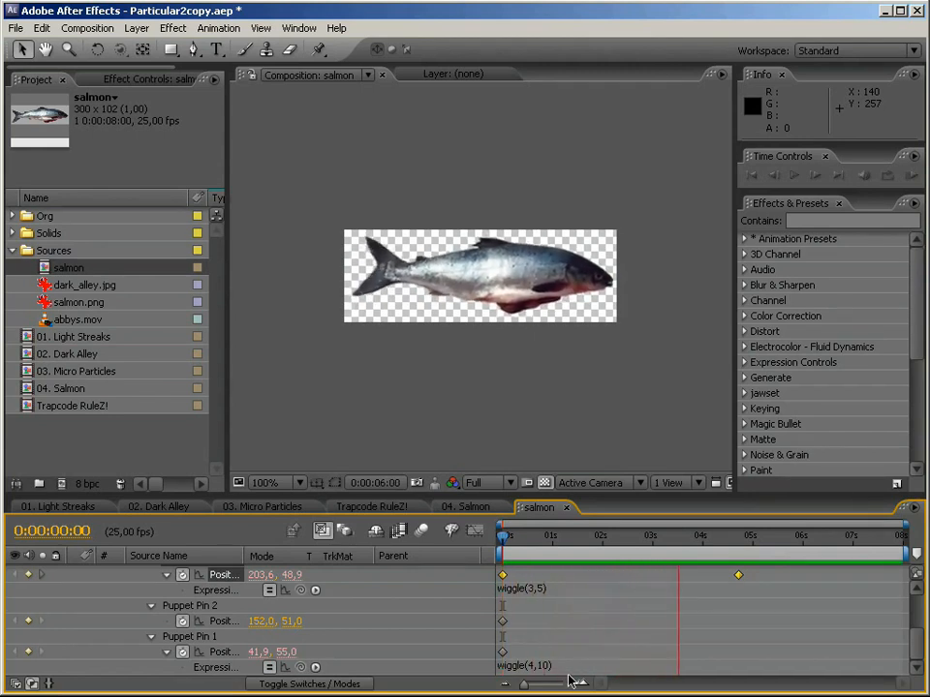
key("KP_0")
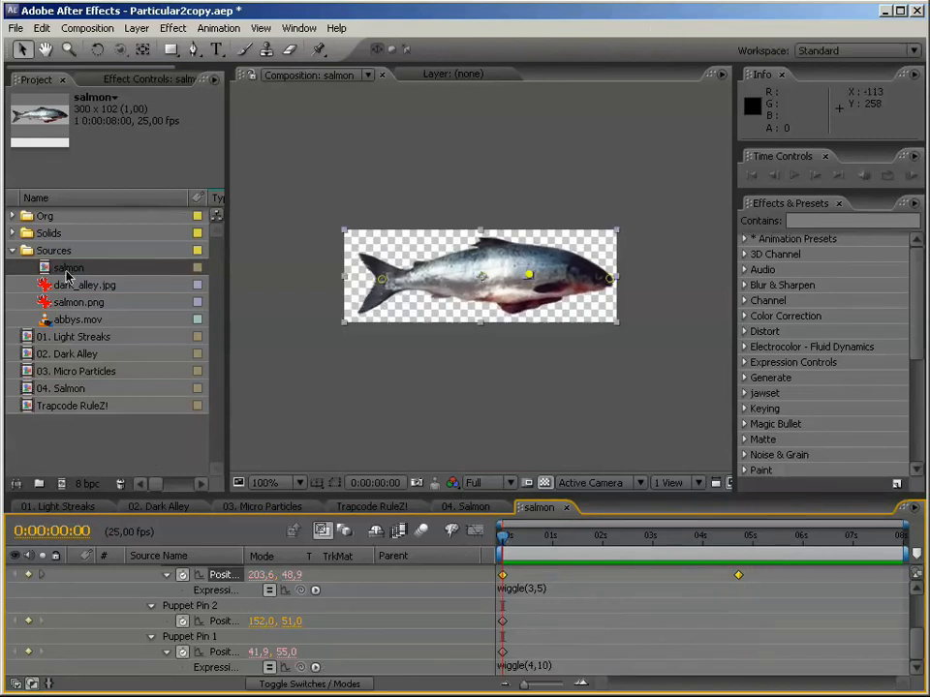
Step: Move the salmon composition out of the Sources folder and rename it cpFish
left_click_drag(44, 274, 59, 443)
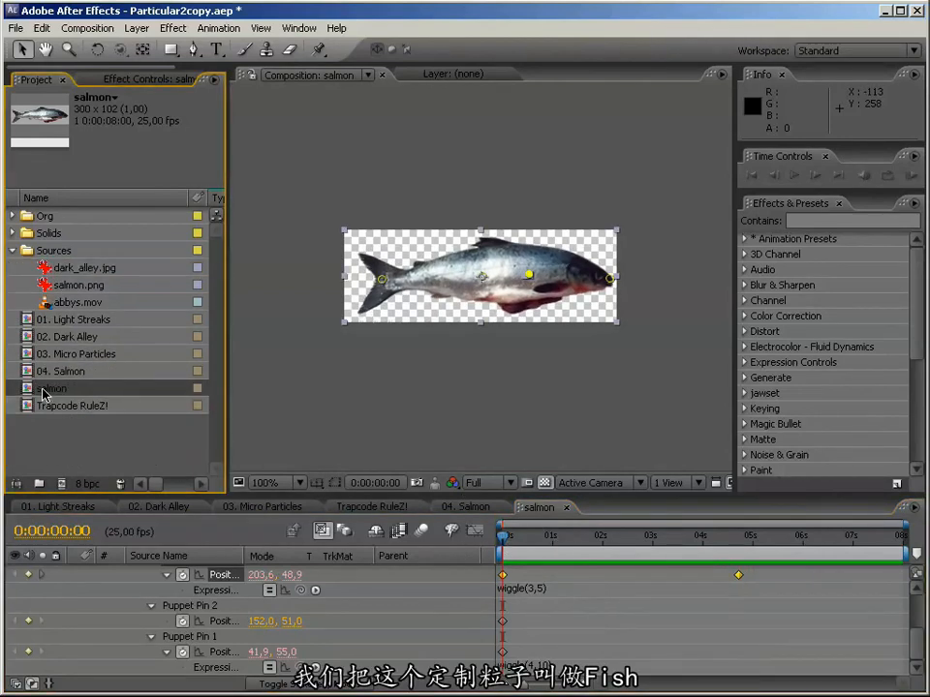
key("Return")
type("cp")
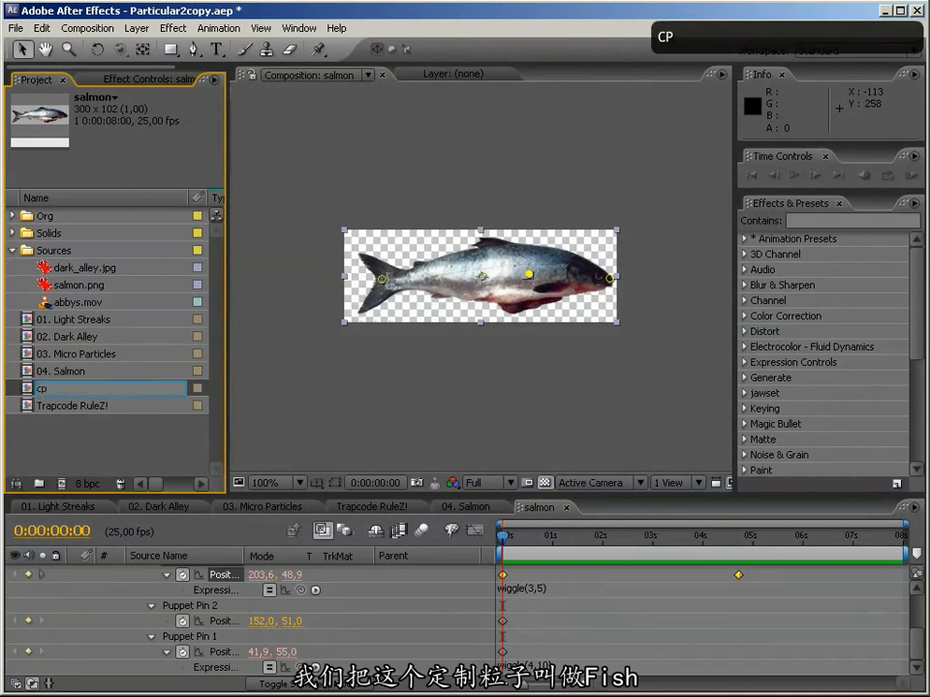
type("Fish")
key("Return")
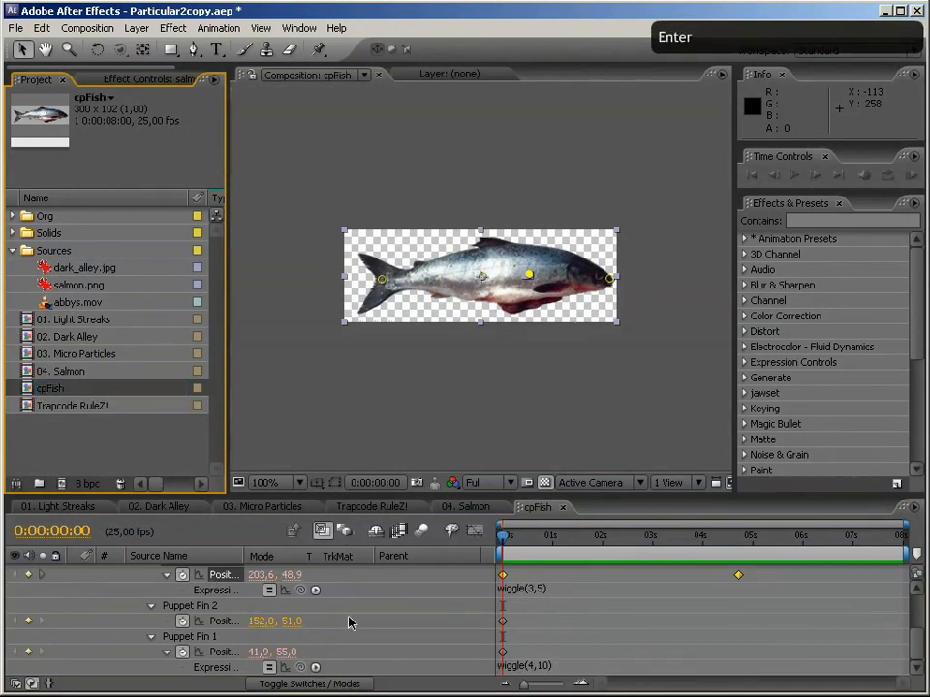
Step: Add cpFish to the 04. Salmon composition as the lowest layer, beneath abbys.mov, and hide it
left_click(476, 510)
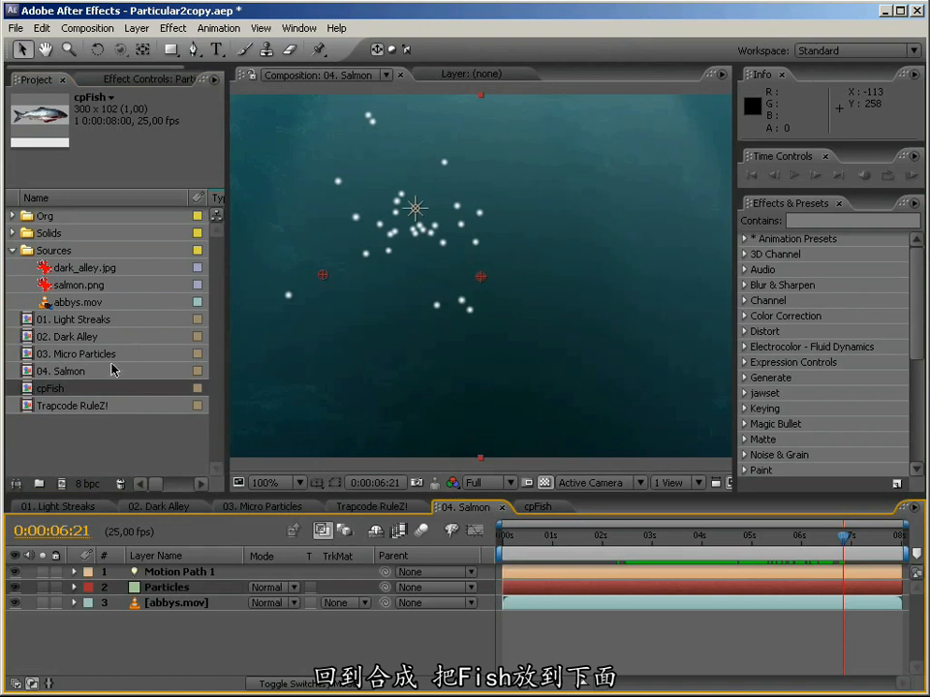
left_click_drag(57, 397, 109, 657)
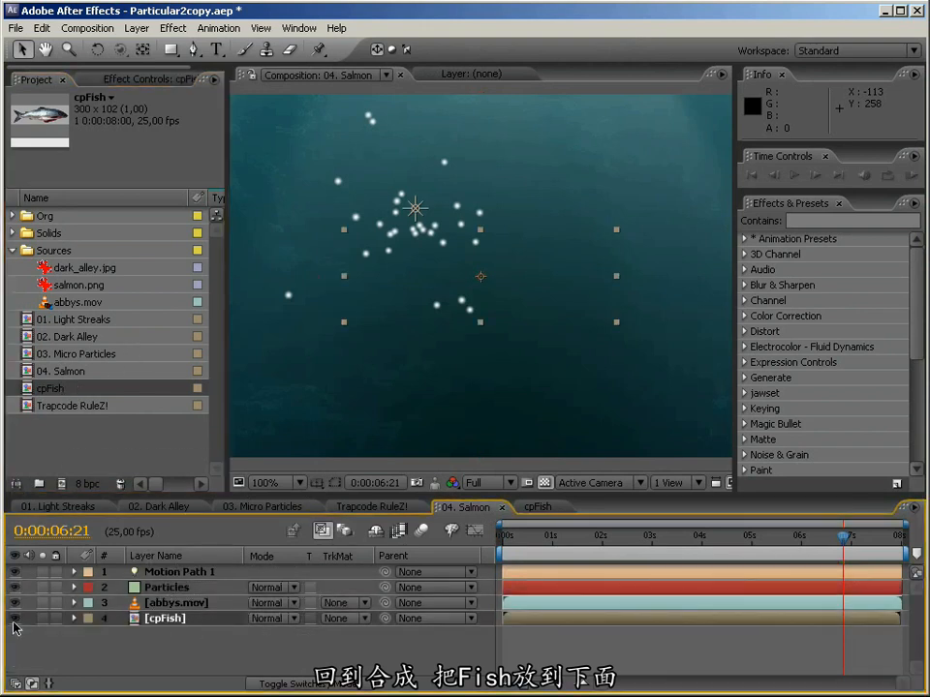
left_click(200, 658)
Step: Set the Particle Type of the Particles layer's Particular effect to Textured Polygon
left_click(182, 589)
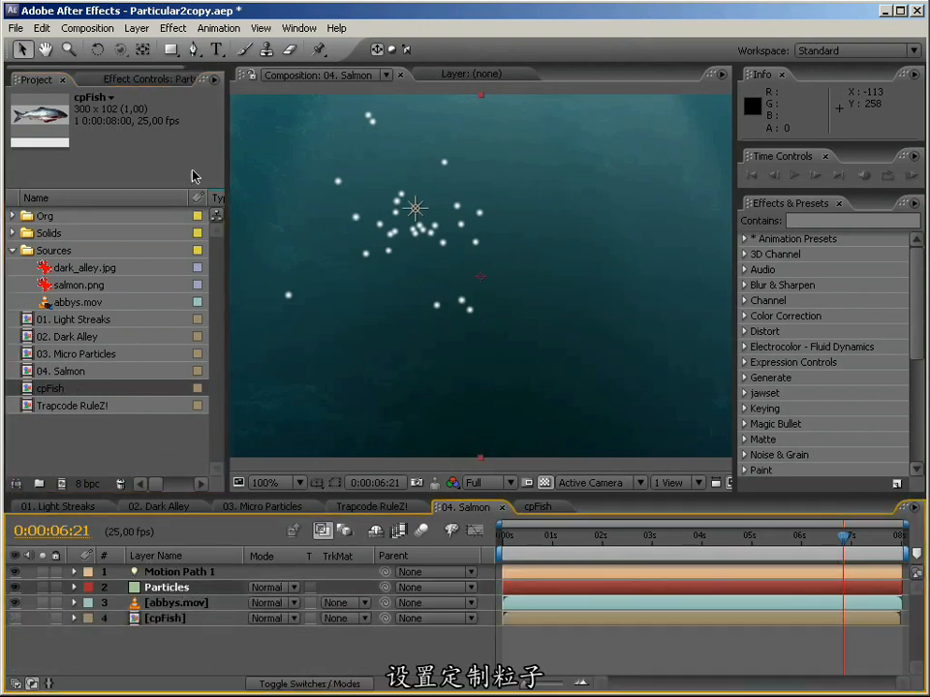
left_click(146, 84)
left_click_drag(228, 251, 284, 248)
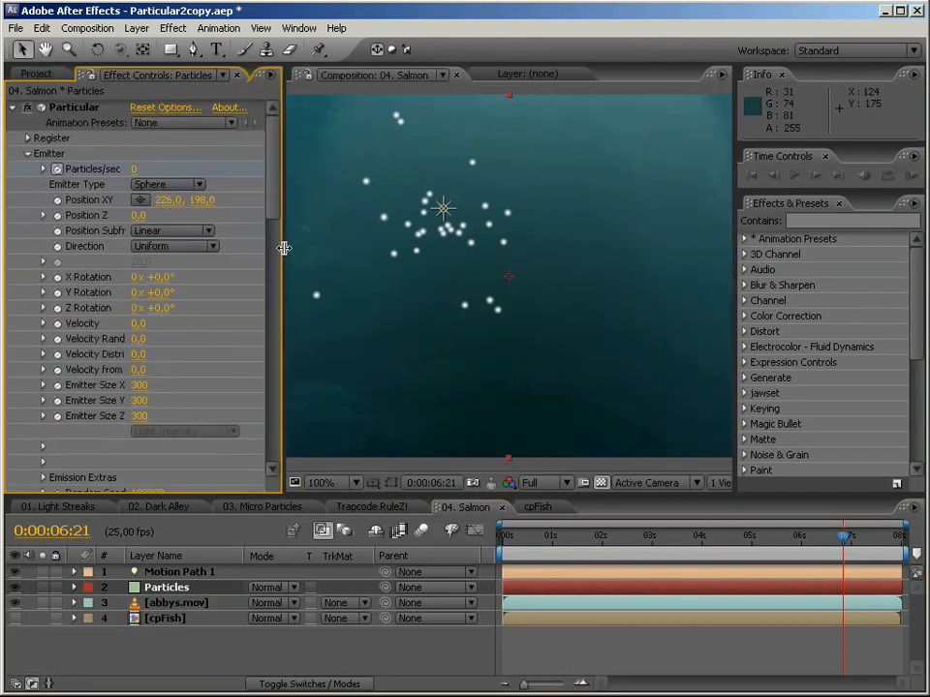
left_click(27, 153)
left_click(160, 215)
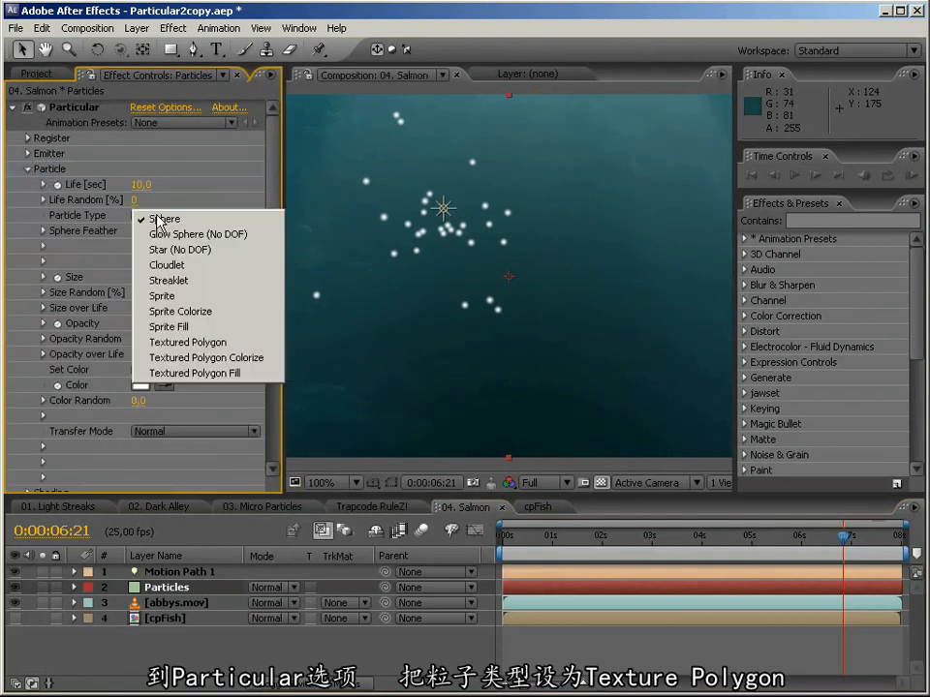
left_click(191, 344)
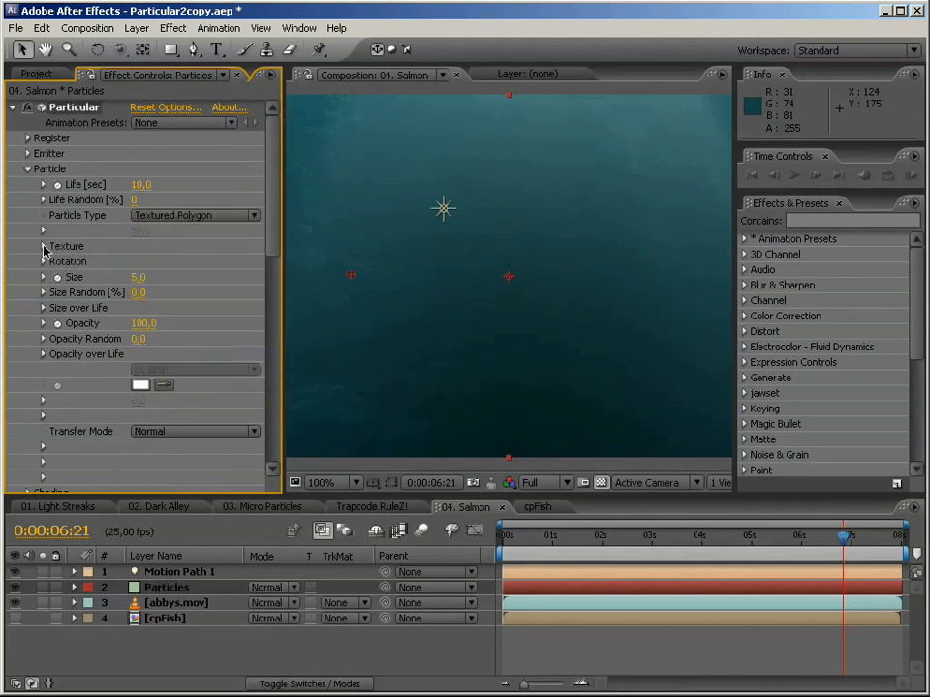
Step: Use the cpFish layer as the particle texture and set its Time Sampling to Random - Loop
left_click(44, 248)
left_click(180, 262)
left_click(182, 326)
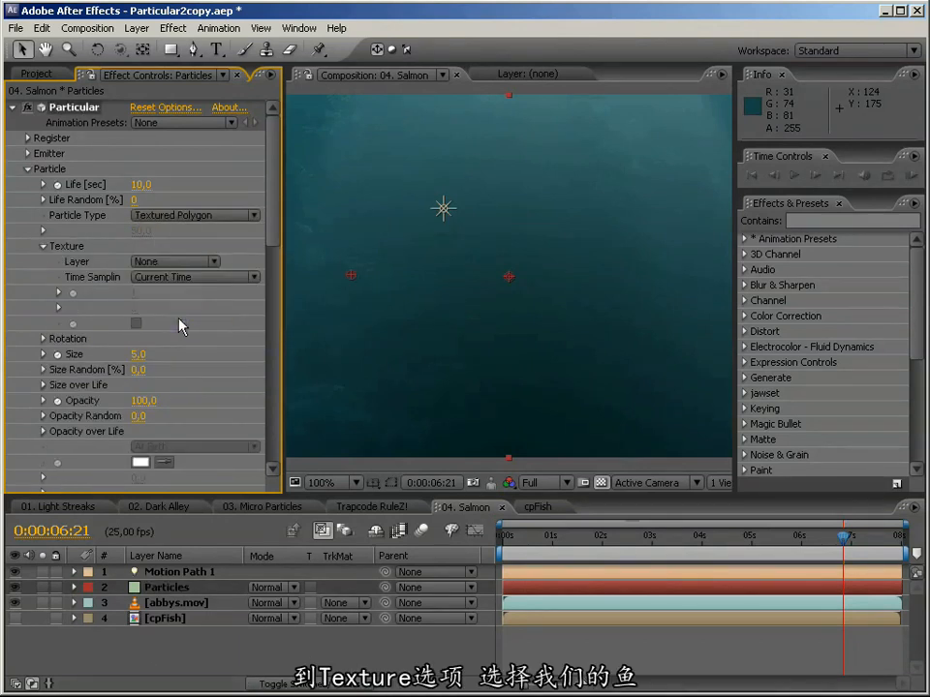
left_click(230, 276)
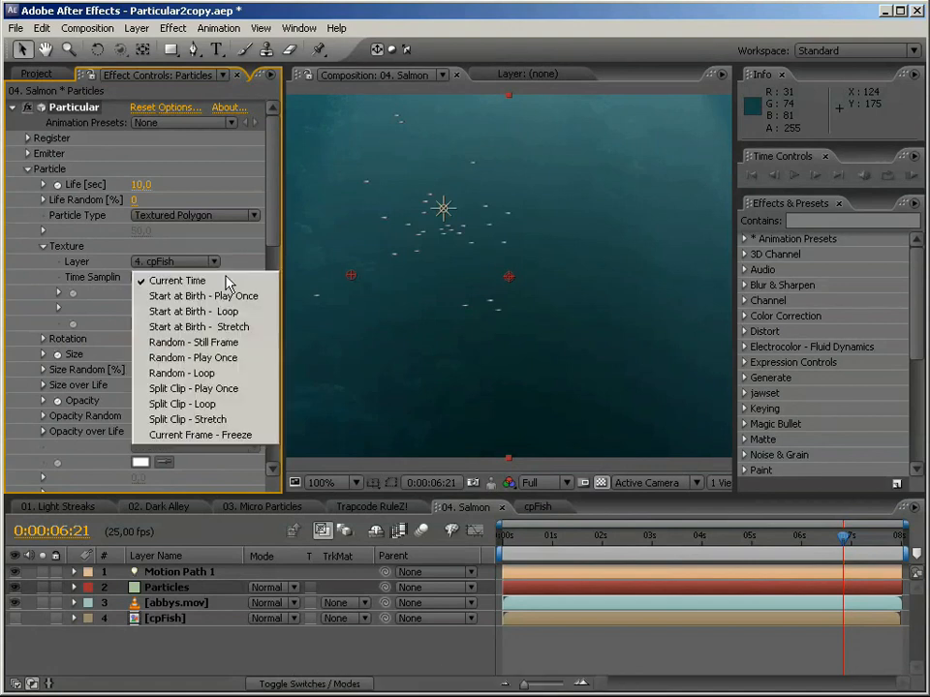
left_click(236, 374)
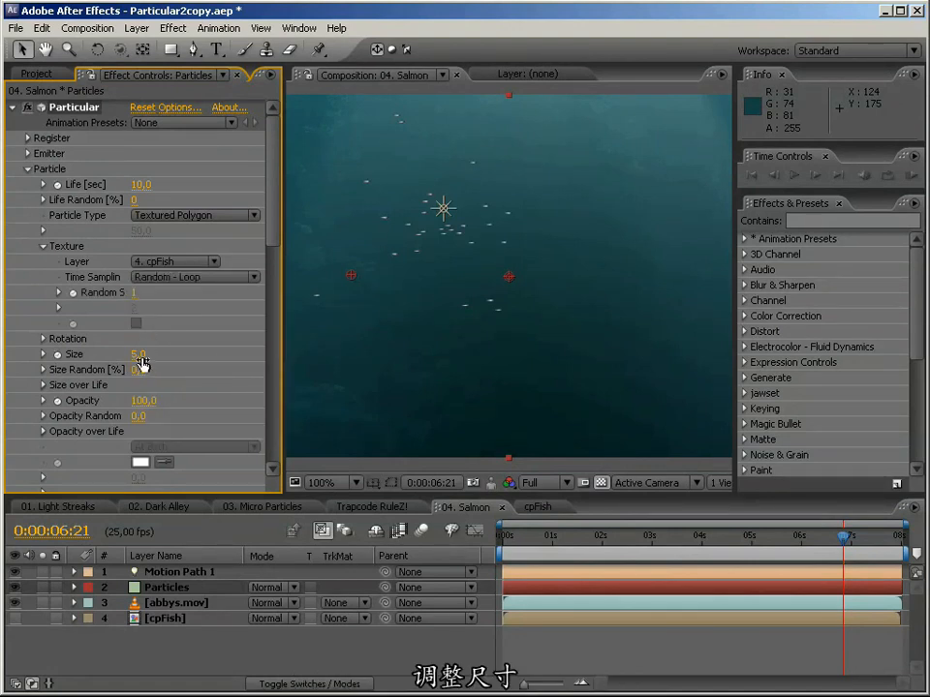
Step: Set the particle Size to 40 and Size Random to 50%
left_click_drag(152, 355, 181, 354)
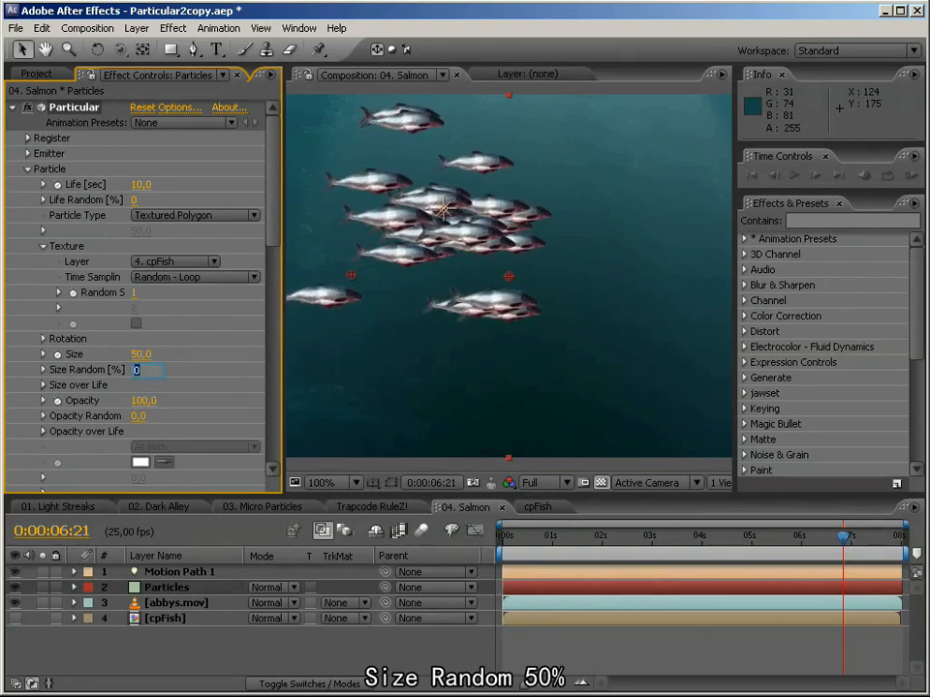
type("50")
key("Return")
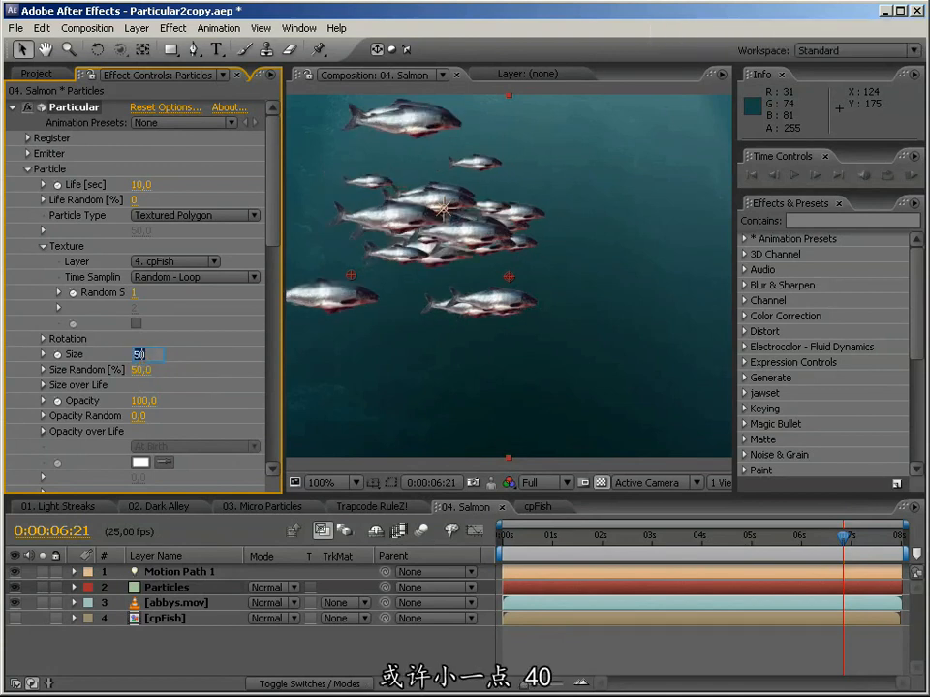
type("40")
key("Return")
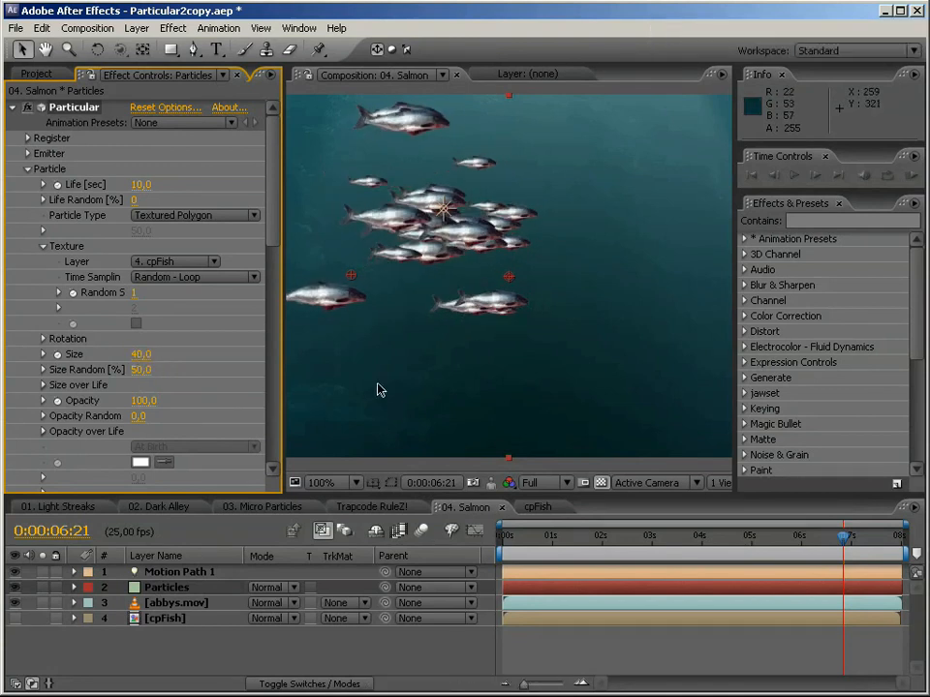
Step: Change the Emitter's Random Seed to 99800 and scrub through the timeline to check the school of fish
left_click(28, 169)
left_click(28, 199)
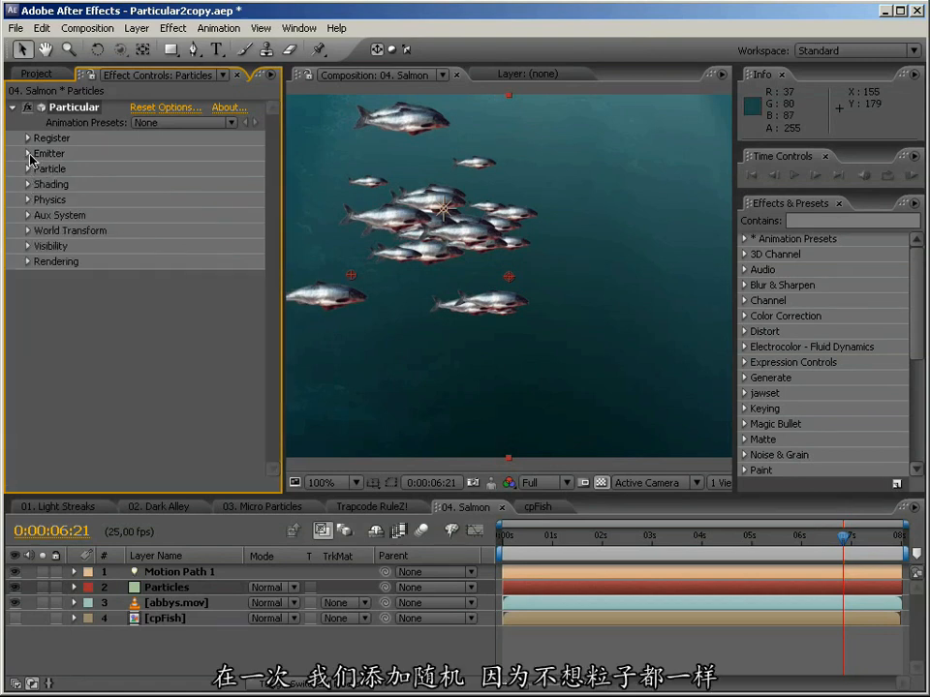
left_click(28, 153)
scroll(274, 353, "down", 3)
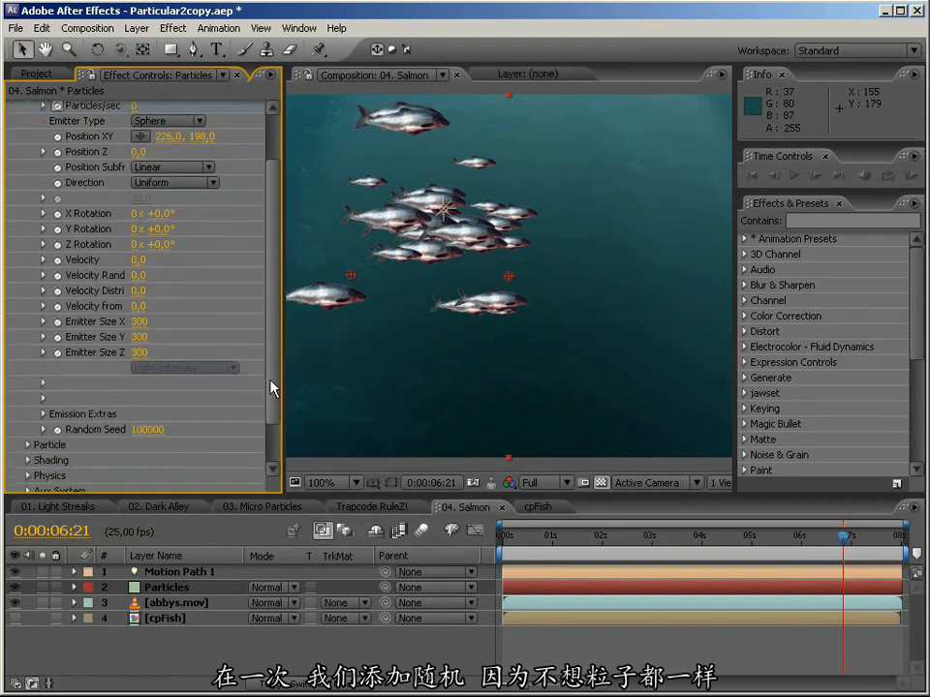
left_click(43, 415)
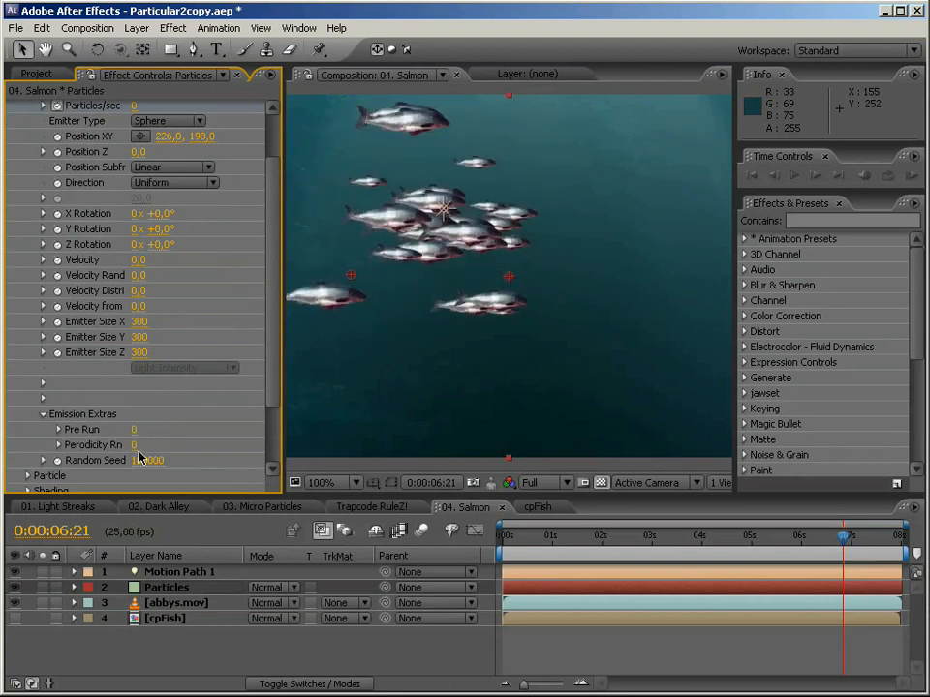
left_click_drag(147, 464, 133, 463)
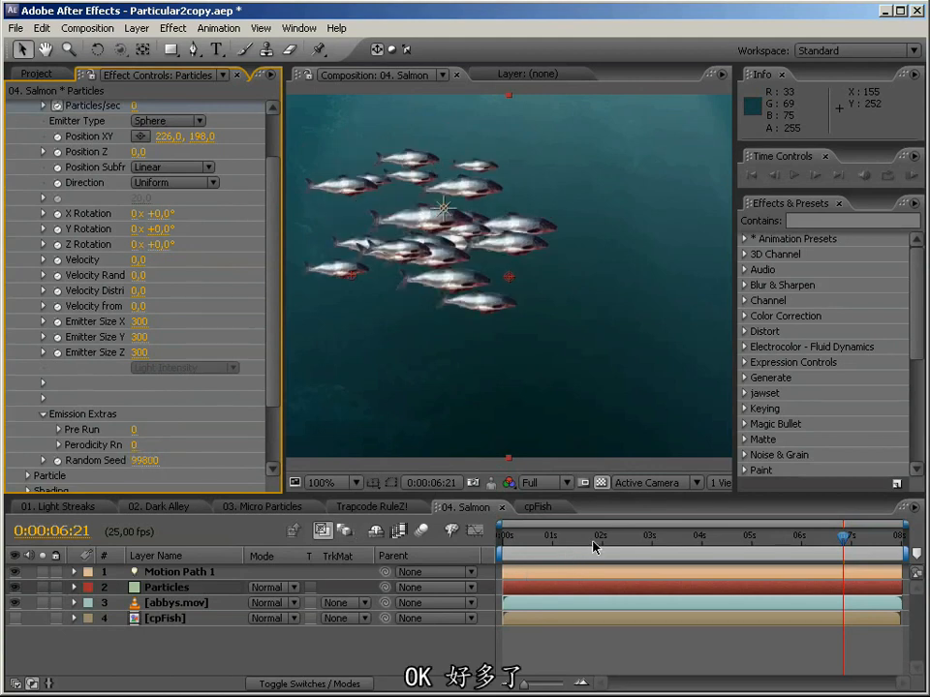
left_click_drag(585, 539, 721, 541)
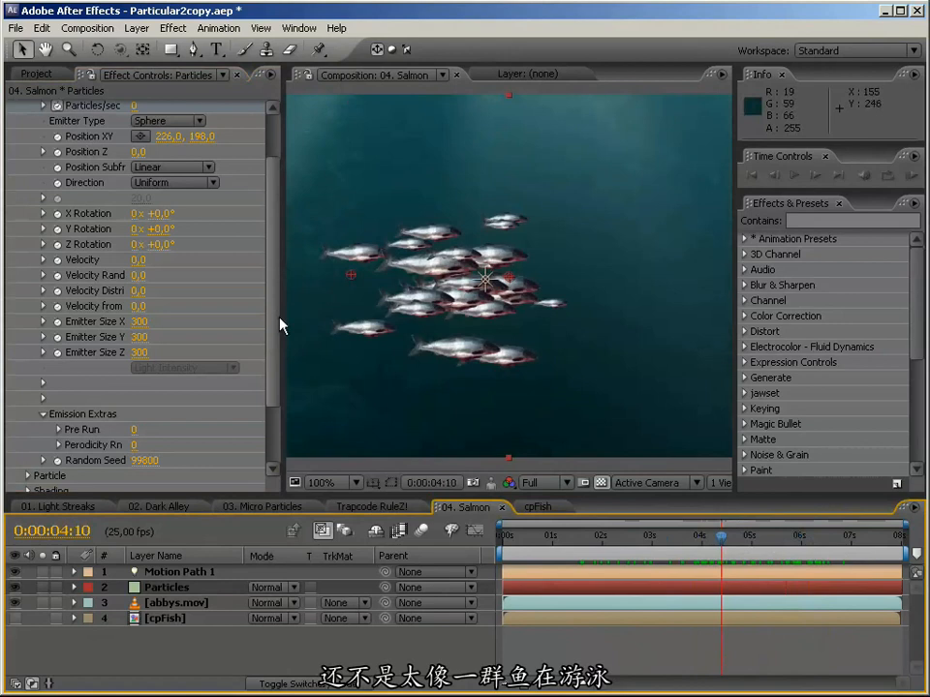
Step: Turn on Orient to Motion in the particle Rotation settings and scrub the timeline to check the fish's orientation
left_click_drag(283, 316, 211, 304)
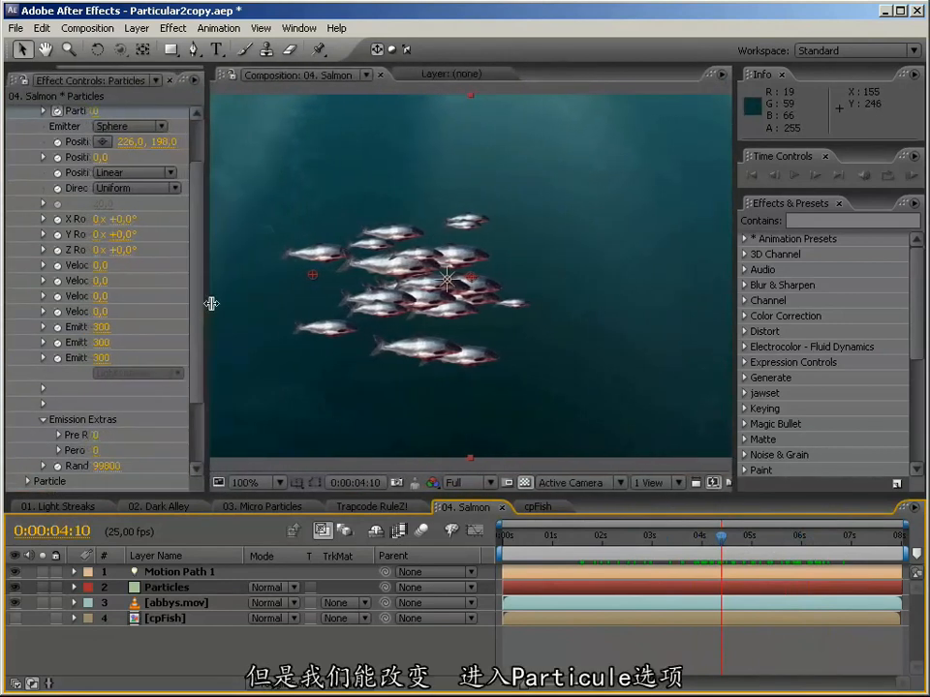
scroll(180, 390, "down", 2)
left_click(27, 391)
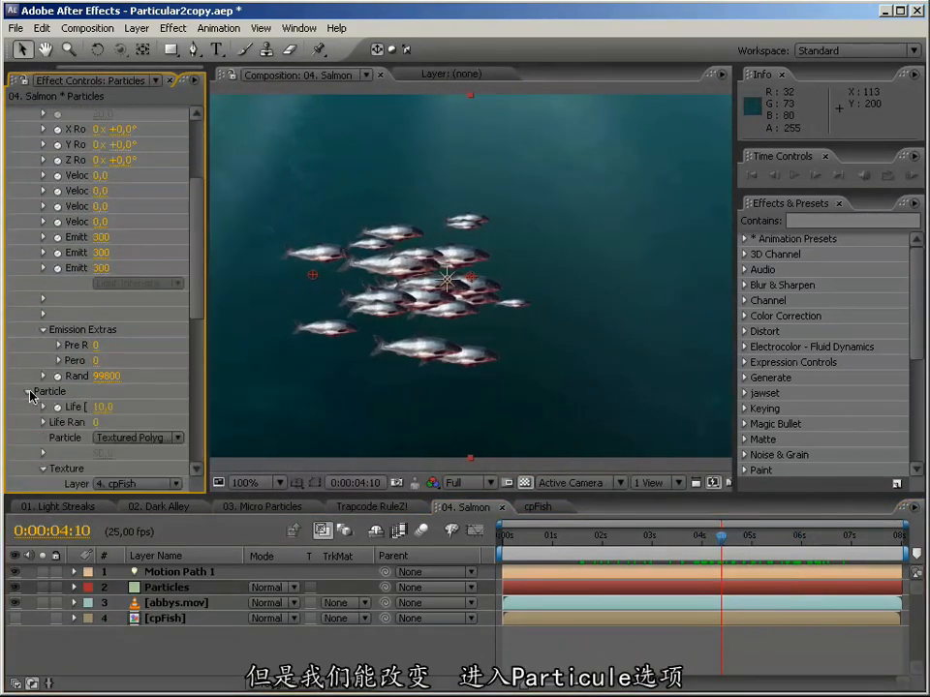
scroll(198, 332, "down", 5)
left_click(43, 283)
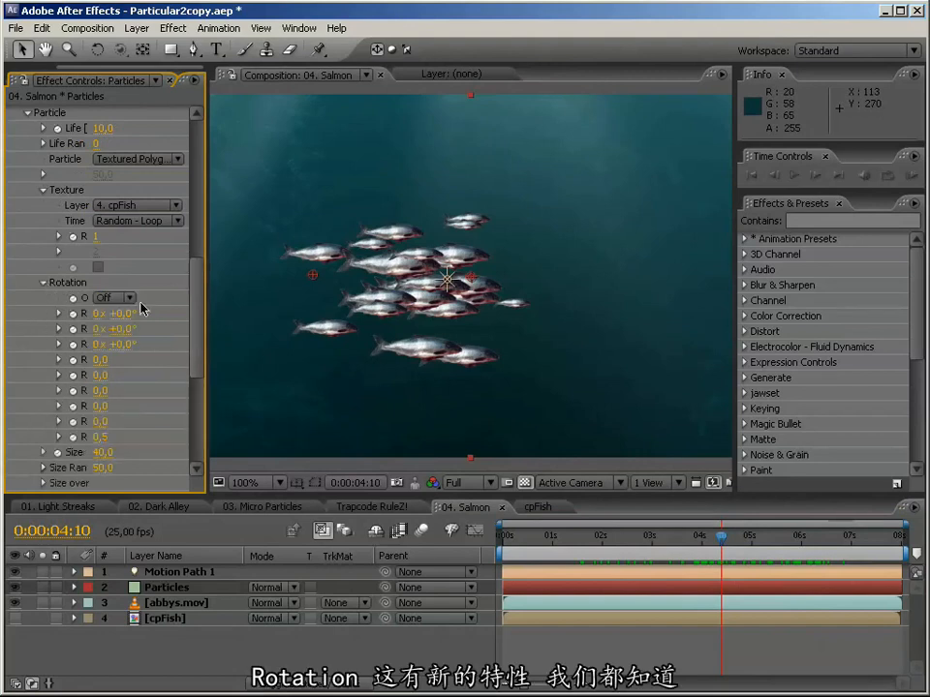
left_click_drag(207, 309, 293, 309)
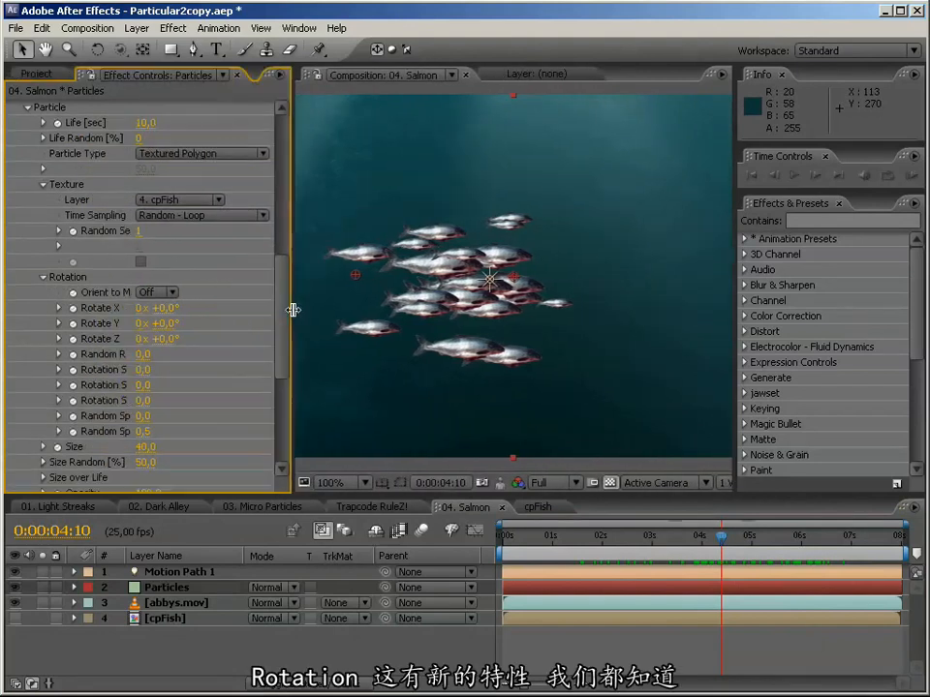
left_click(157, 293)
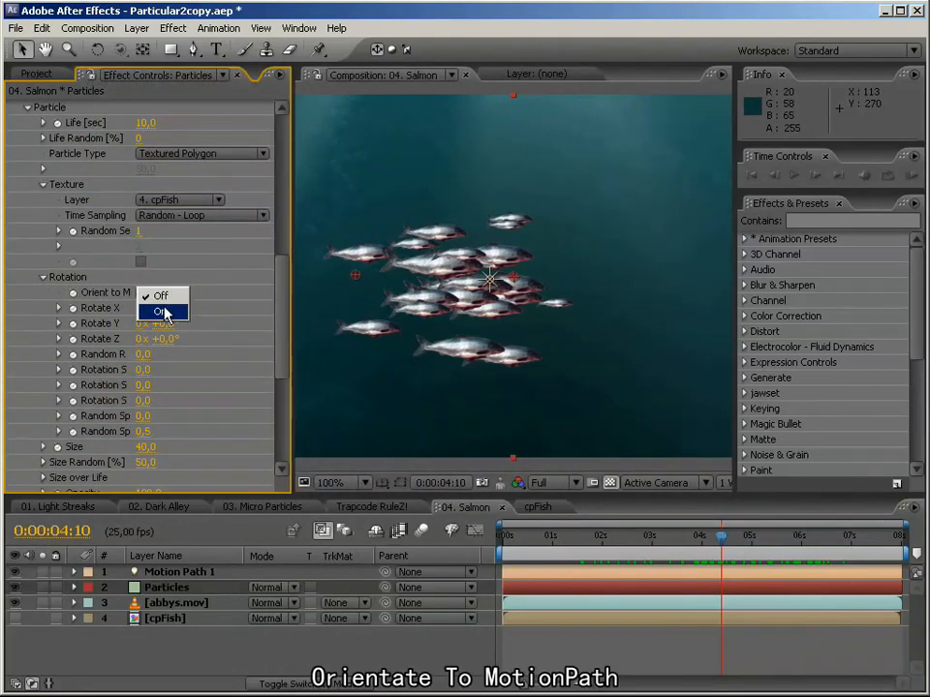
left_click(163, 312)
left_click_drag(506, 538, 773, 532)
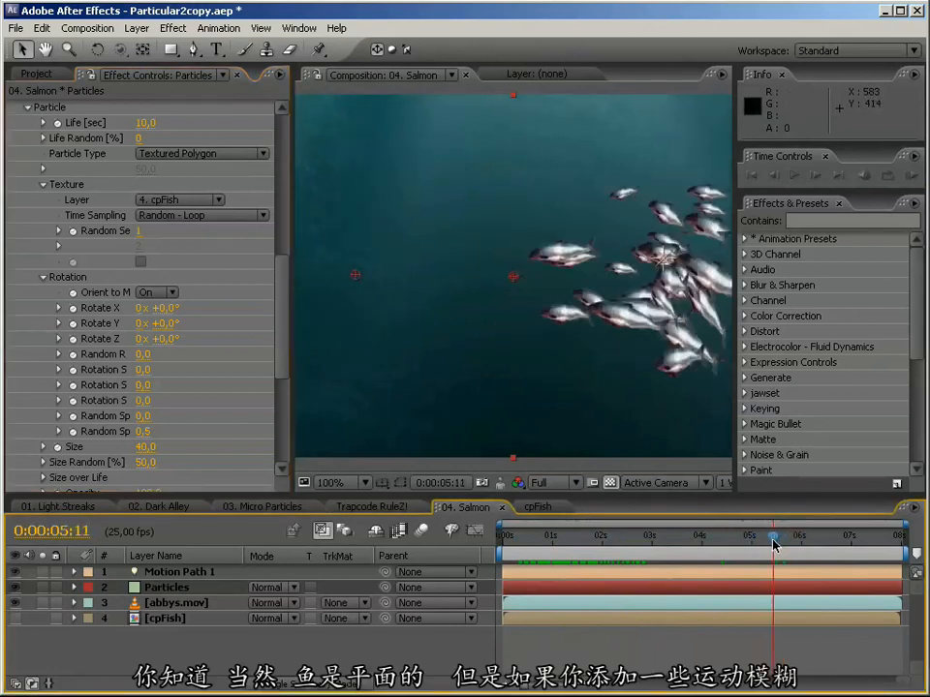
left_click_drag(773, 542, 767, 537)
Step: Enable motion blur for the Particles layer and check the blurred fish at several points in time
left_click_drag(292, 370, 203, 370)
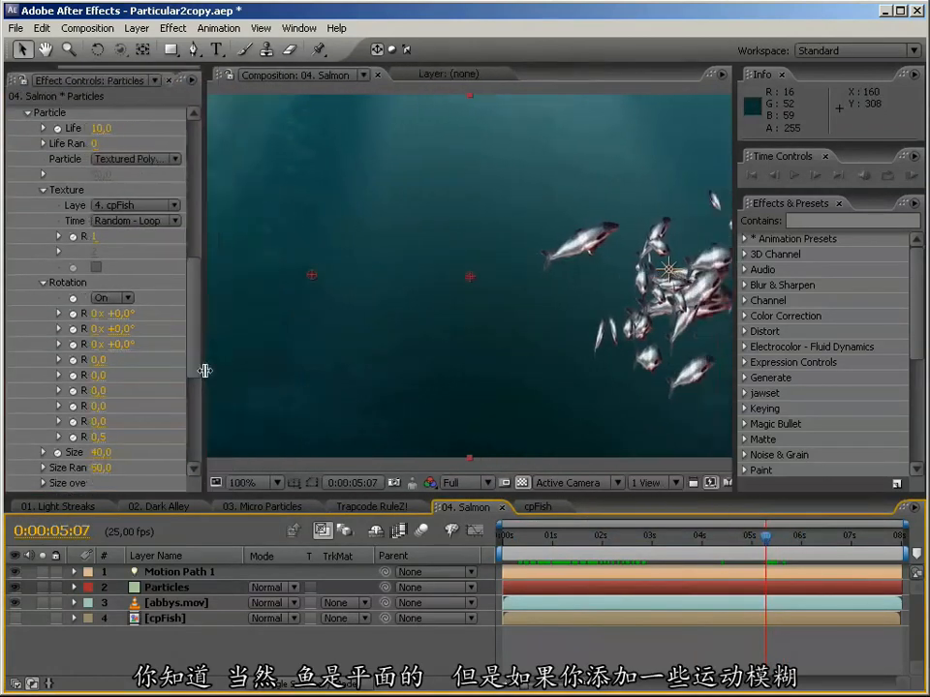
key("F4")
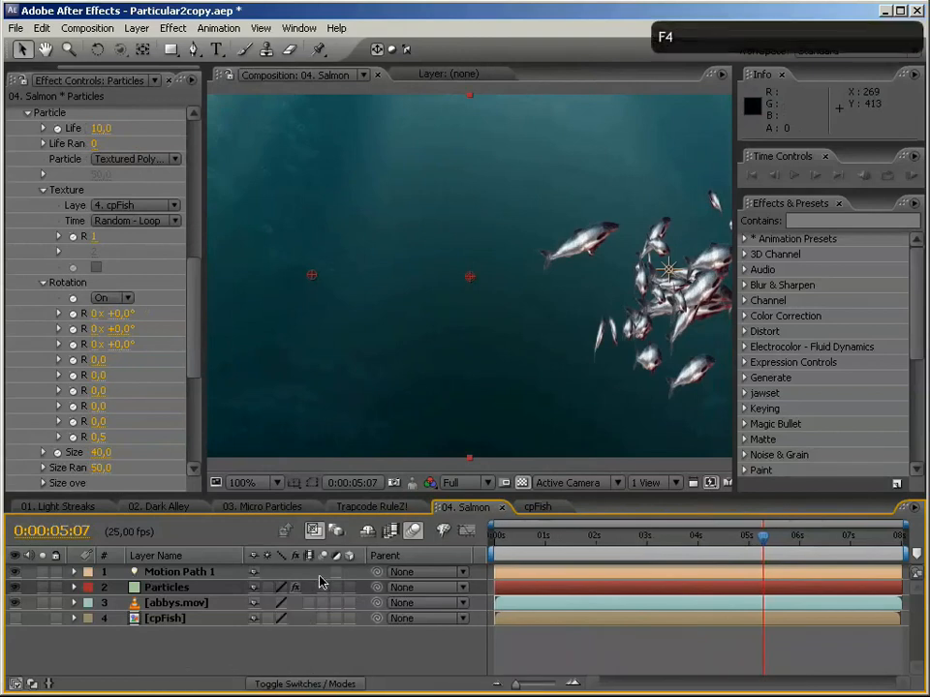
left_click(322, 587)
left_click(752, 539)
left_click_drag(692, 549, 573, 548)
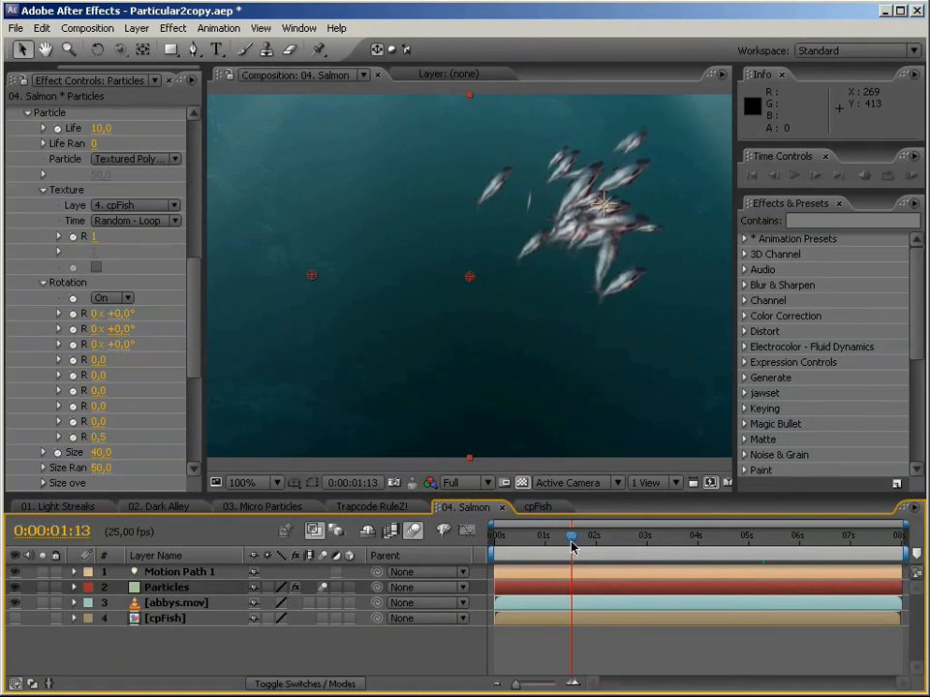
left_click_drag(521, 542, 517, 542)
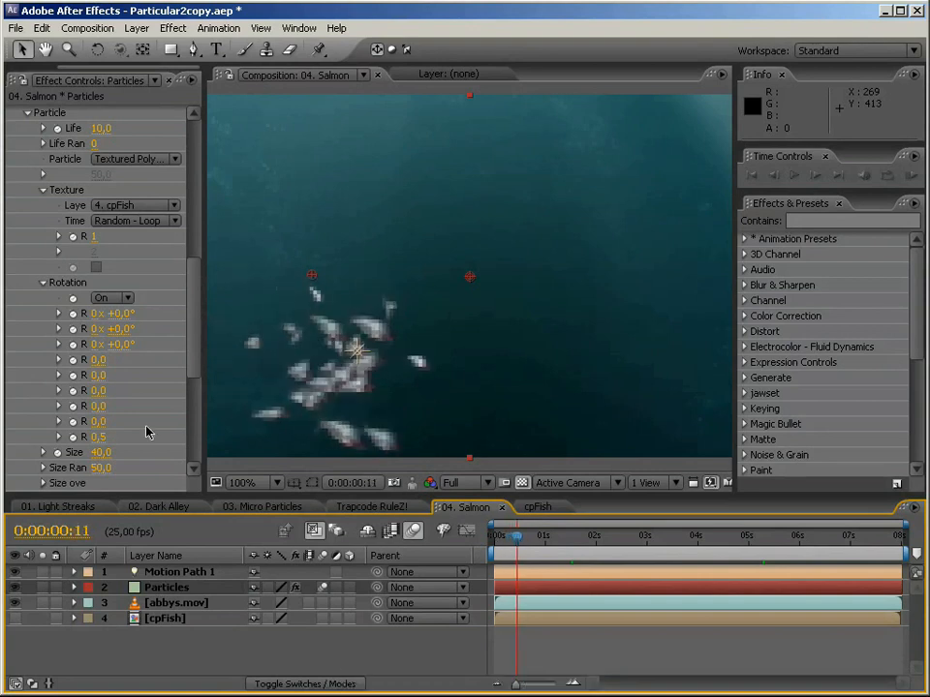
Step: Apply Tritone to the Particles layer with teal highlights, dark teal midtones and shadows, and Blend With Original at 53%
left_click(869, 233)
left_click(867, 222)
type("tiri")
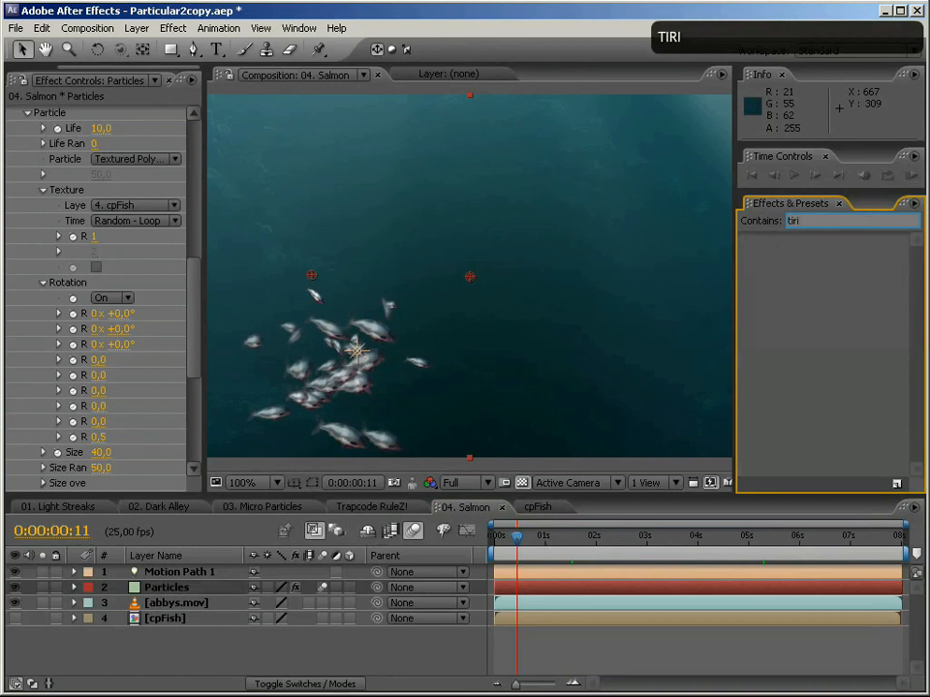
key("BackSpace")
key("BackSpace")
key("BackSpace")
type("rit")
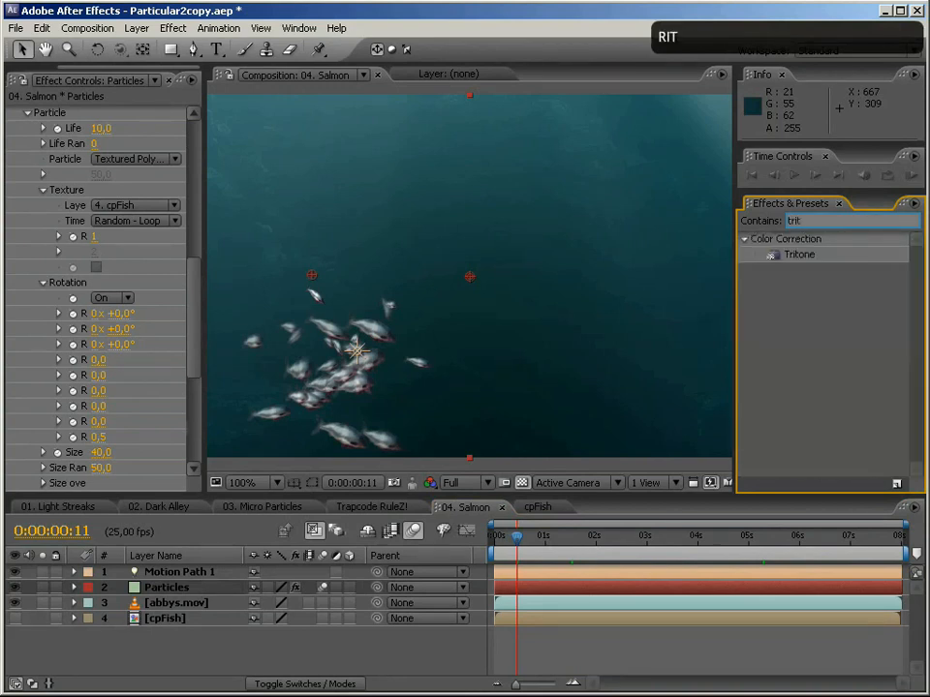
left_click_drag(795, 261, 202, 589)
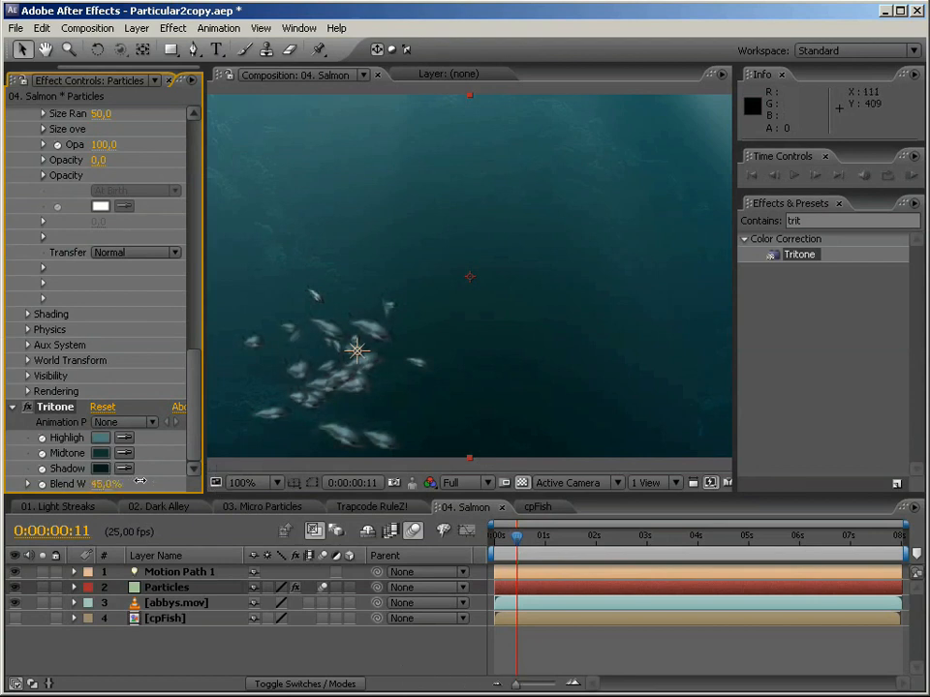
Step: Maximize the 04. Salmon composition view and play the animation from the first frame
left_click_drag(204, 385, 153, 387)
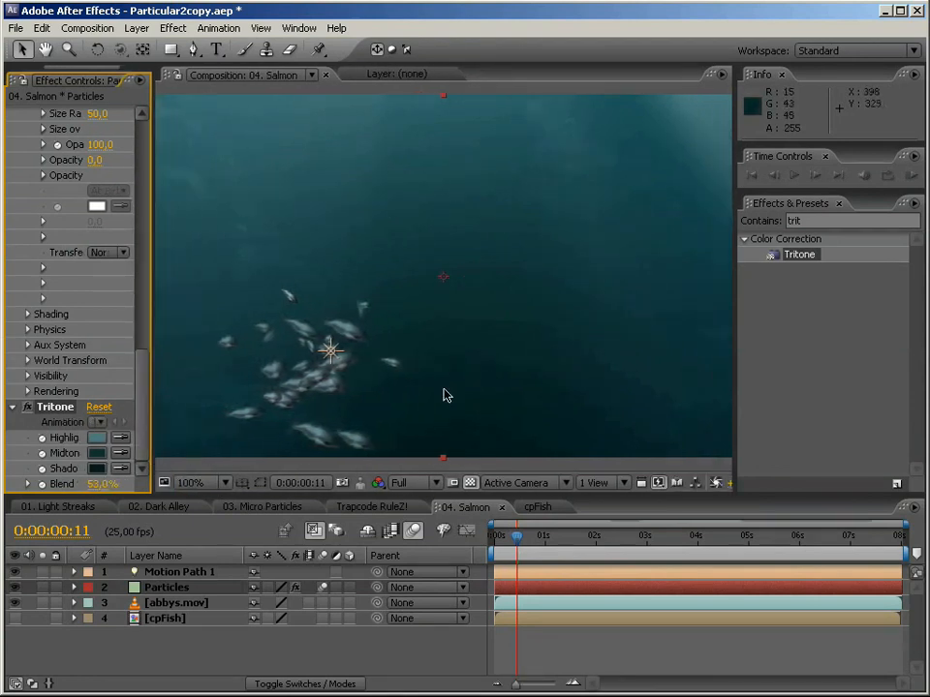
key("grave")
key("Home")
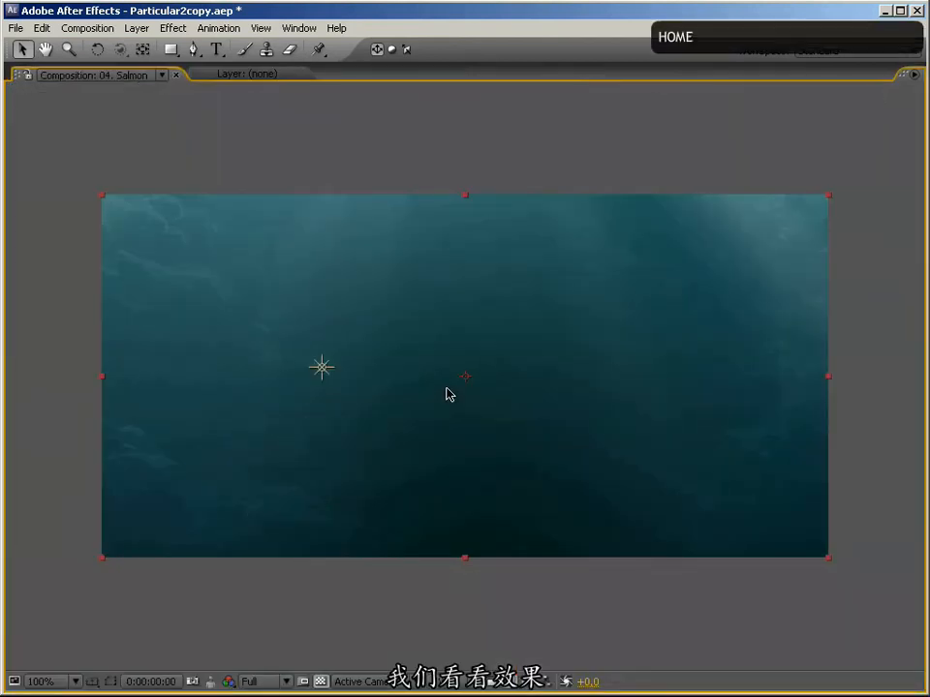
key("space")
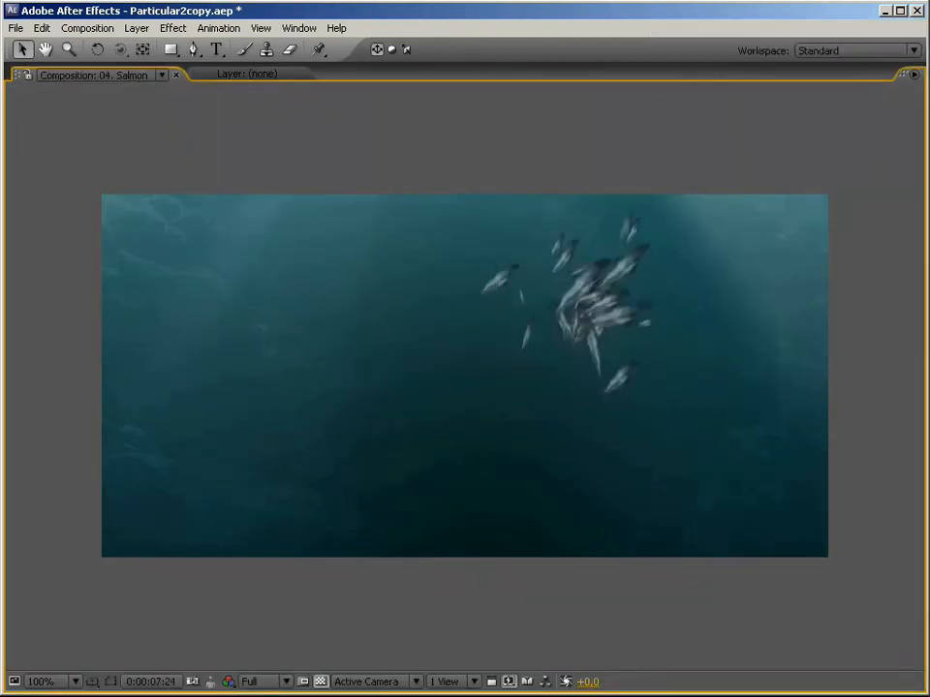